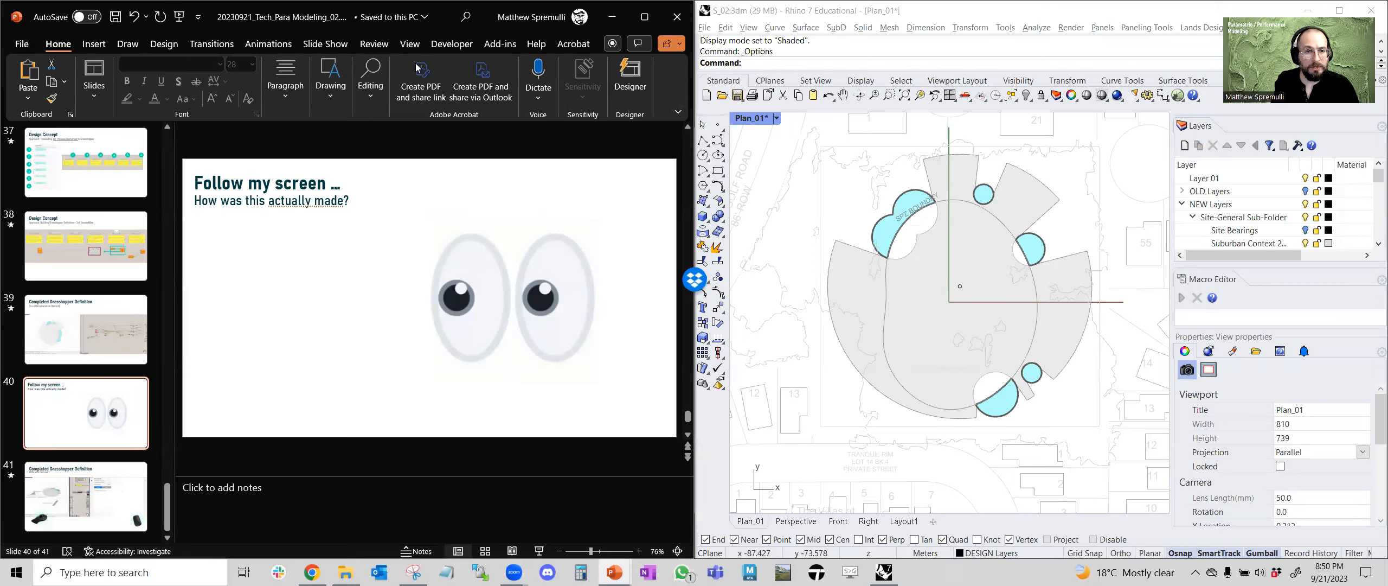
# Switch from the PowerPoint decks to the Grasshopper definition and turn off the preview of the lower block of components
pyautogui.click(612, 17)
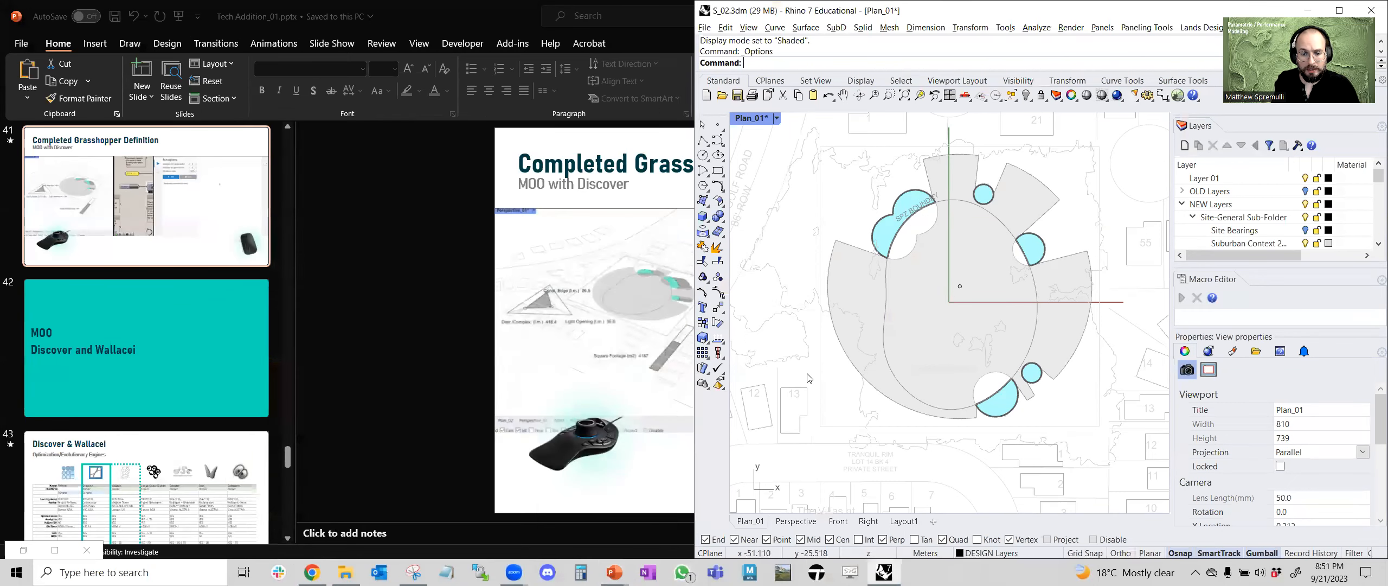
pyautogui.click(23, 550)
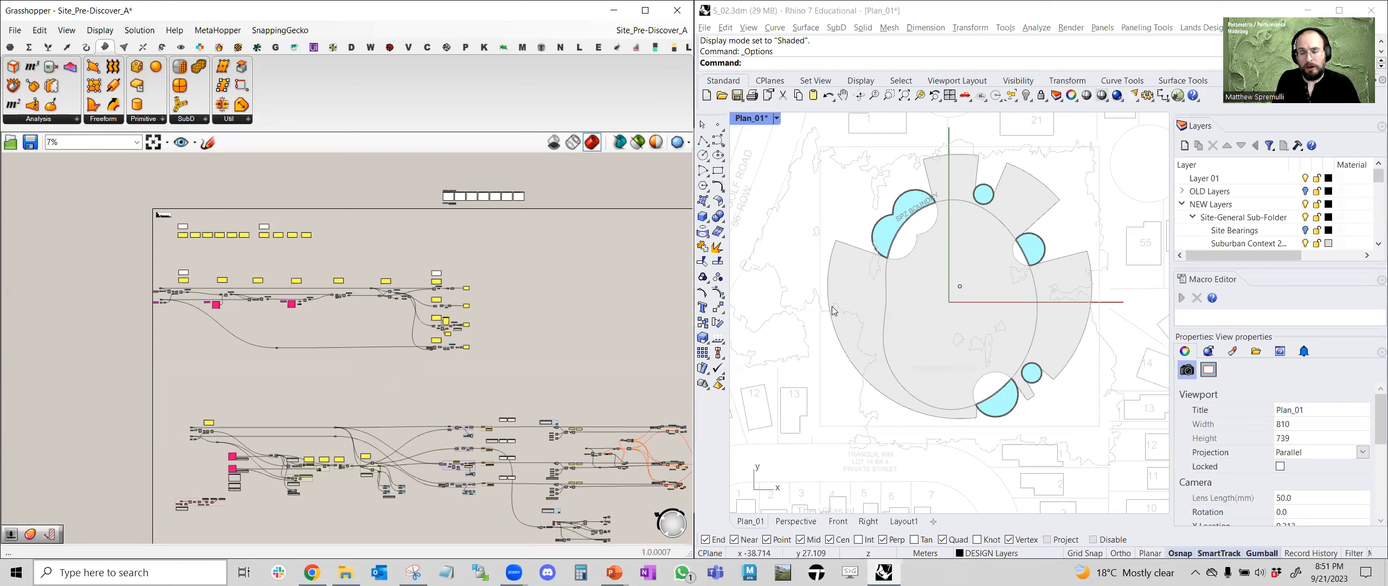
pyautogui.moveTo(449, 347); pyautogui.dragTo(299, 244, button='right')
pyautogui.moveTo(620, 461); pyautogui.dragTo(22, 301)
pyautogui.rightClick(304, 348)
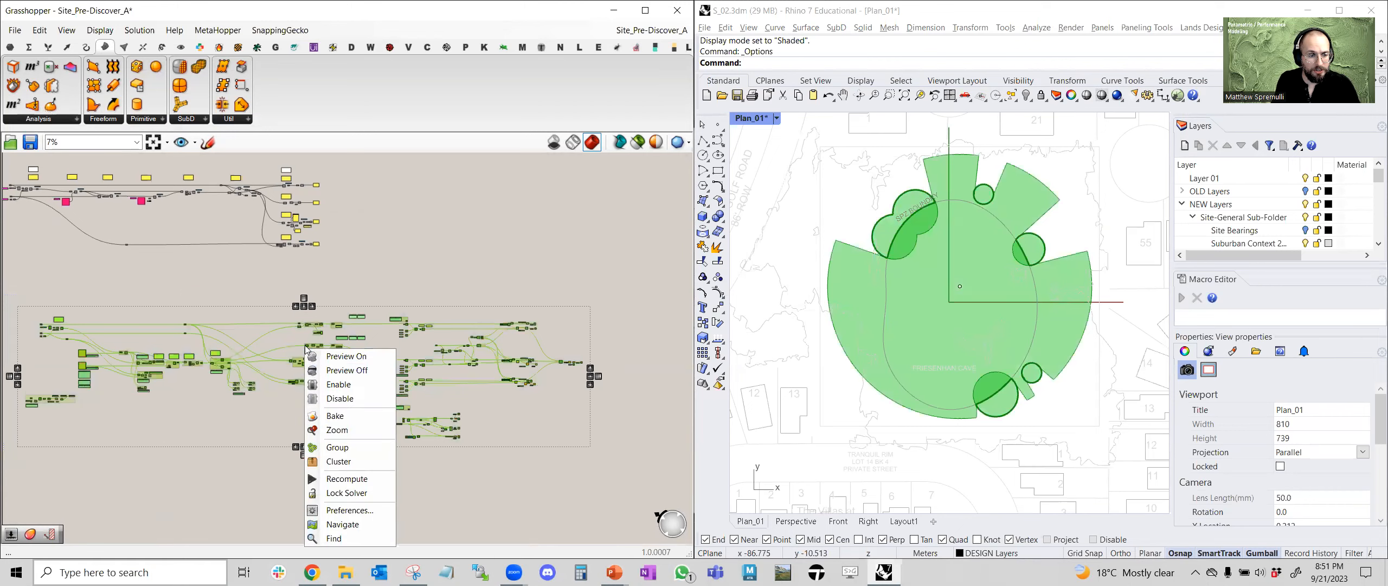
pyautogui.click(561, 428)
pyautogui.middleClick(467, 387)
pyautogui.click(514, 344)
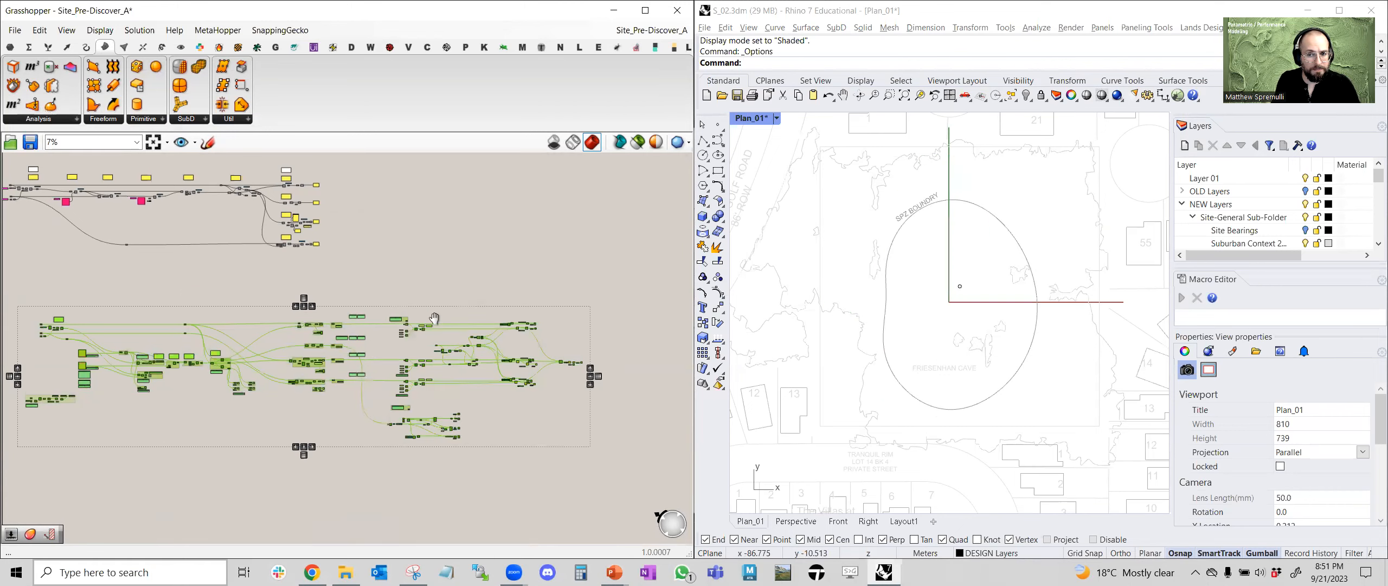
# Launch the MouseHighlight app and minimise its settings window
pyautogui.moveTo(434, 317); pyautogui.dragTo(514, 438, button='right')
pyautogui.scroll(1, 155, 273)
pyautogui.scroll(4, 155, 274)
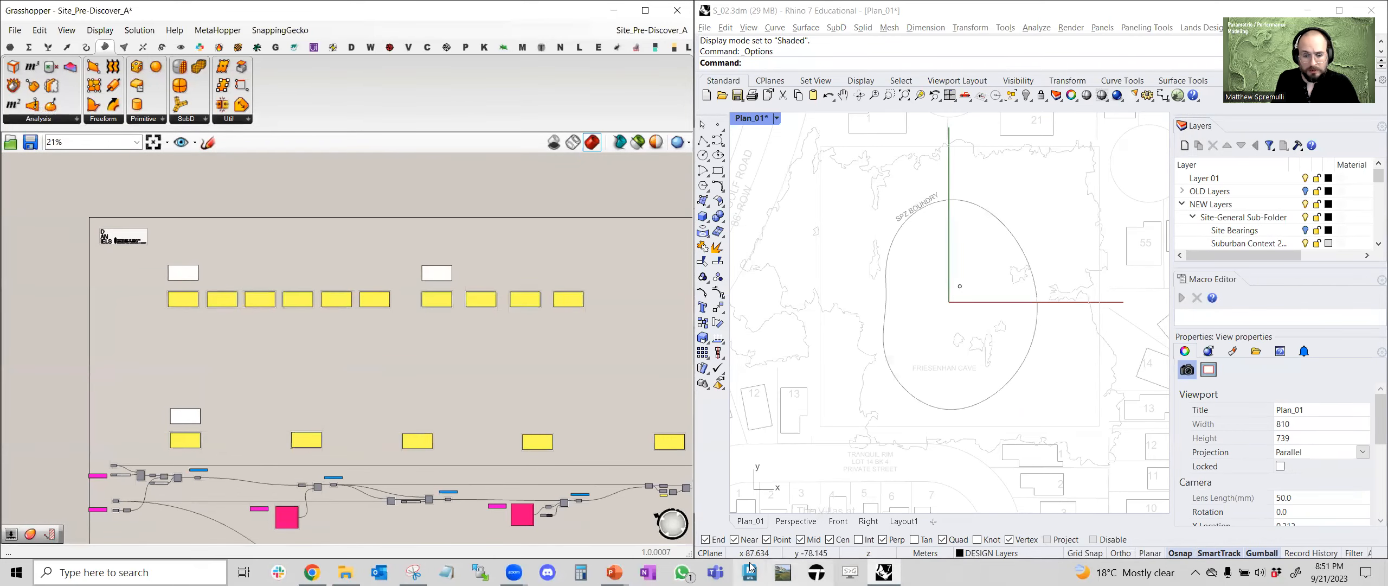
pyautogui.click(16, 572)
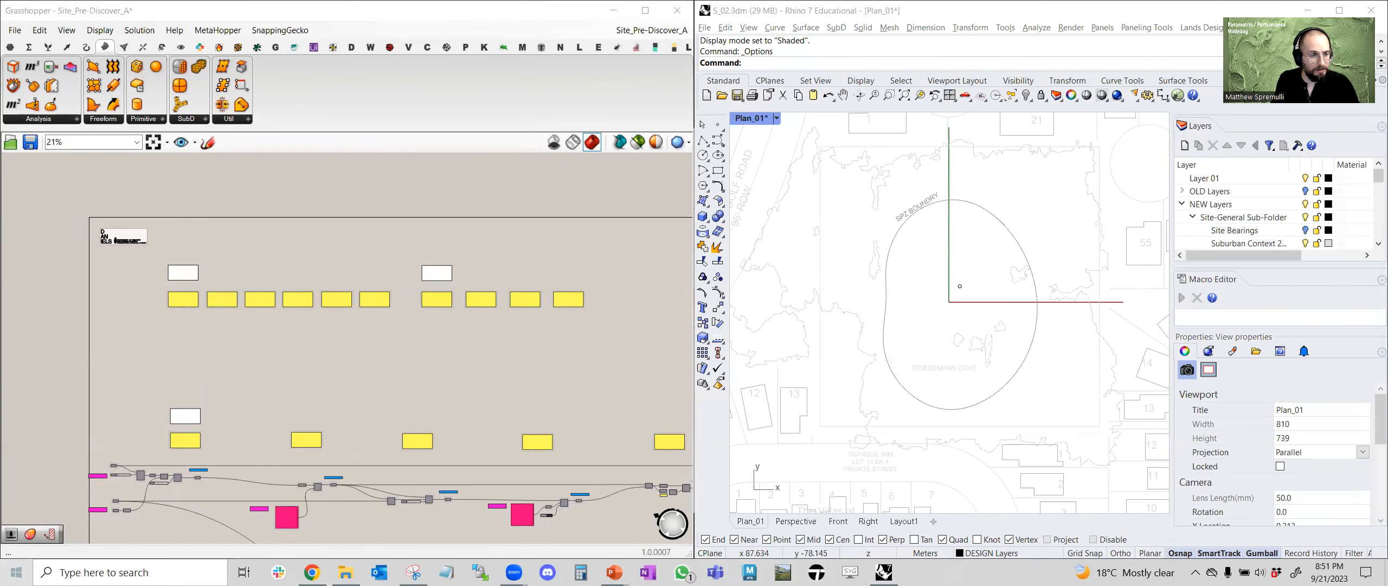
pyautogui.write('mou')
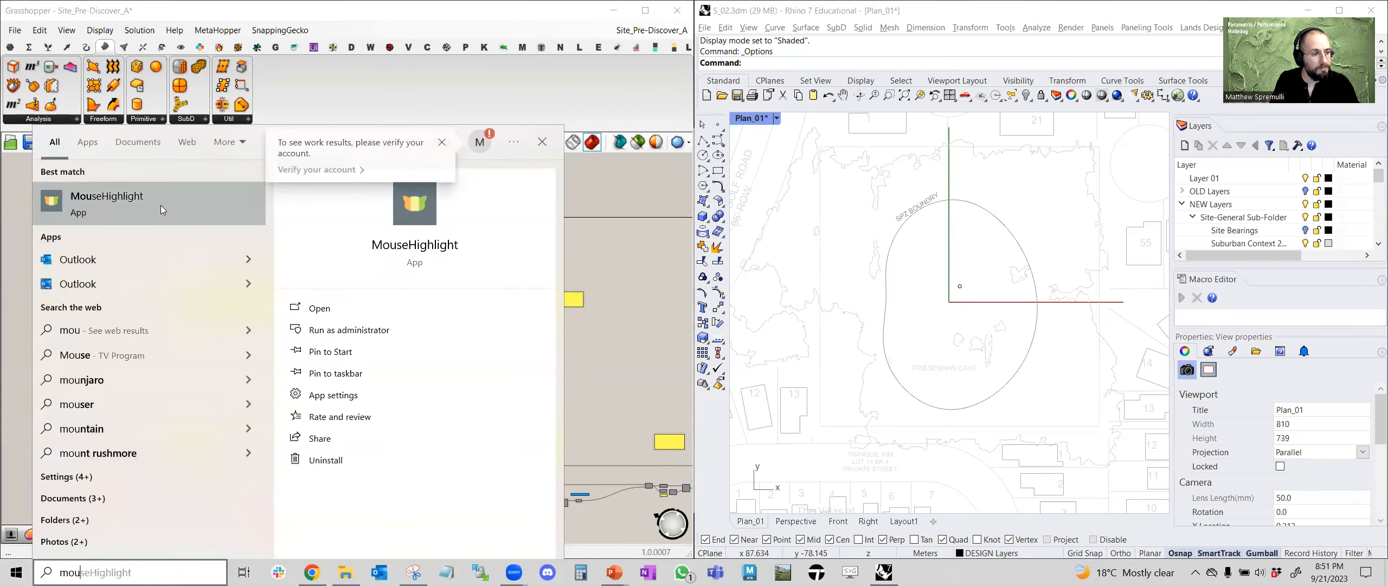
pyautogui.click(159, 198)
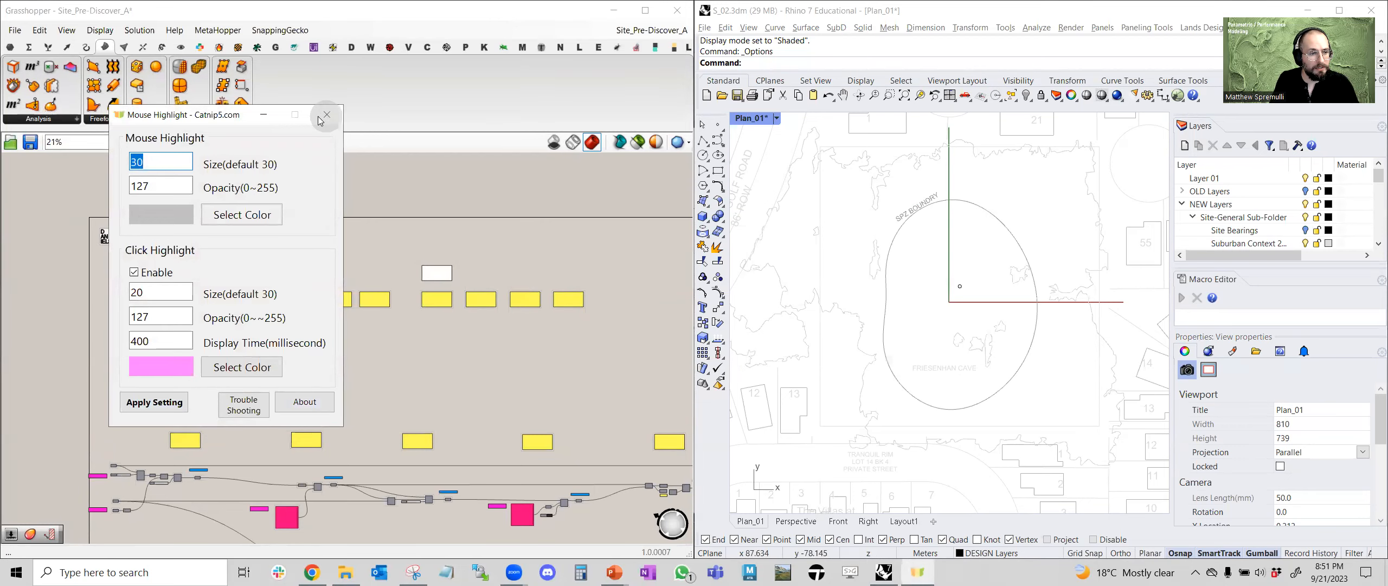
pyautogui.click(263, 115)
# Read the geometry system note and the STEP_1 Offset/Trimmed SPZ note above the definition
pyautogui.scroll(6, 171, 273)
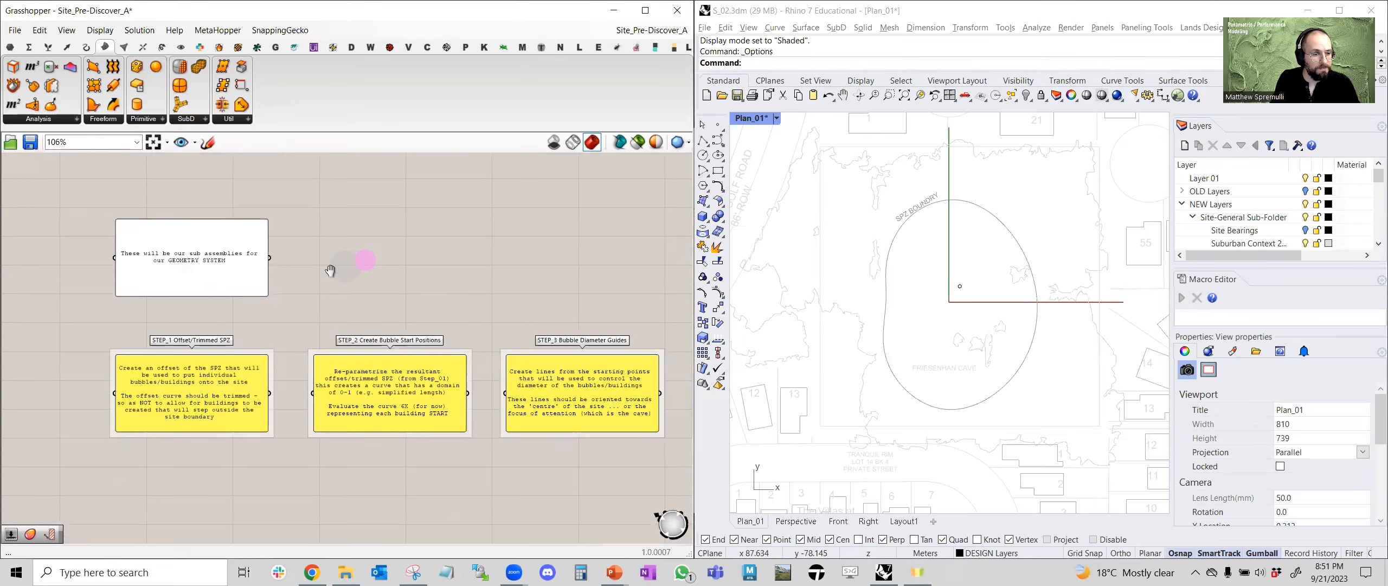
pyautogui.scroll(3, 199, 279)
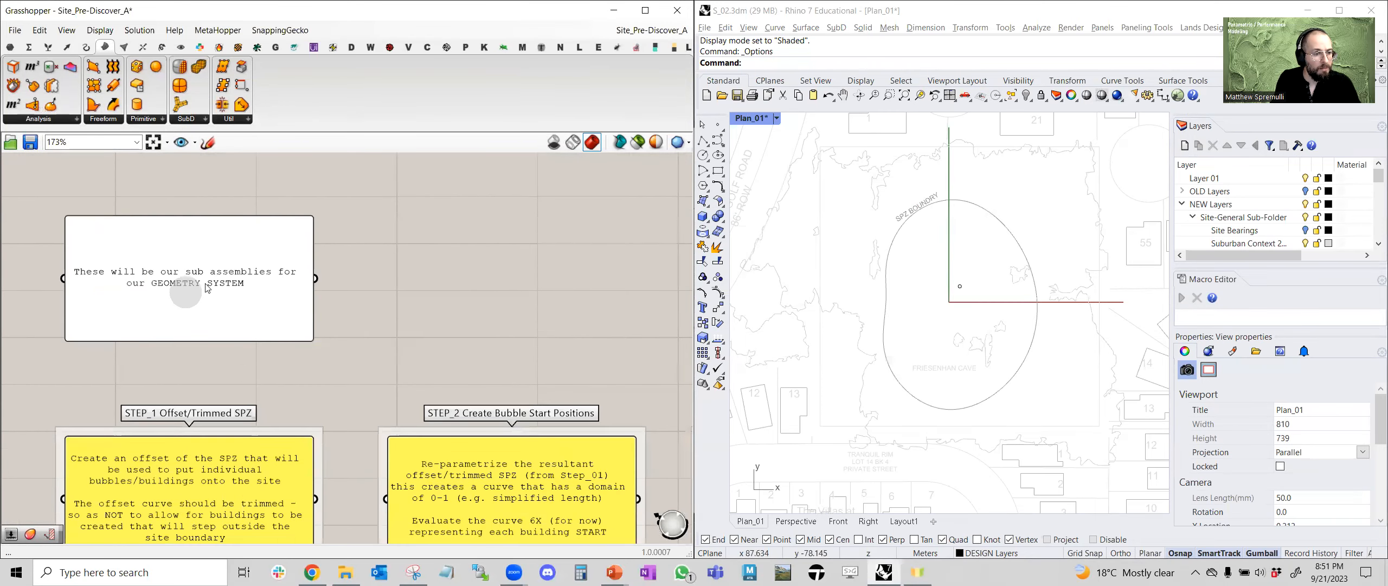
pyautogui.scroll(-3, 237, 283)
pyautogui.scroll(-4, 237, 284)
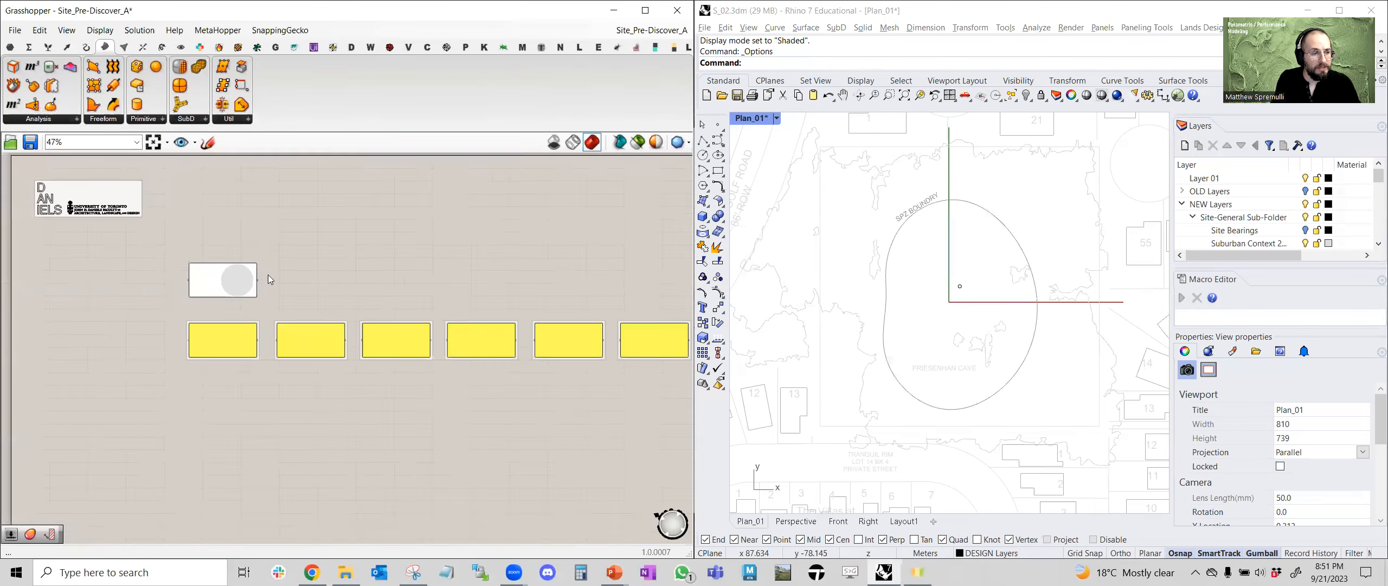
pyautogui.moveTo(342, 258); pyautogui.dragTo(286, 261, button='right')
pyautogui.scroll(2, 196, 317)
pyautogui.scroll(6, 196, 321)
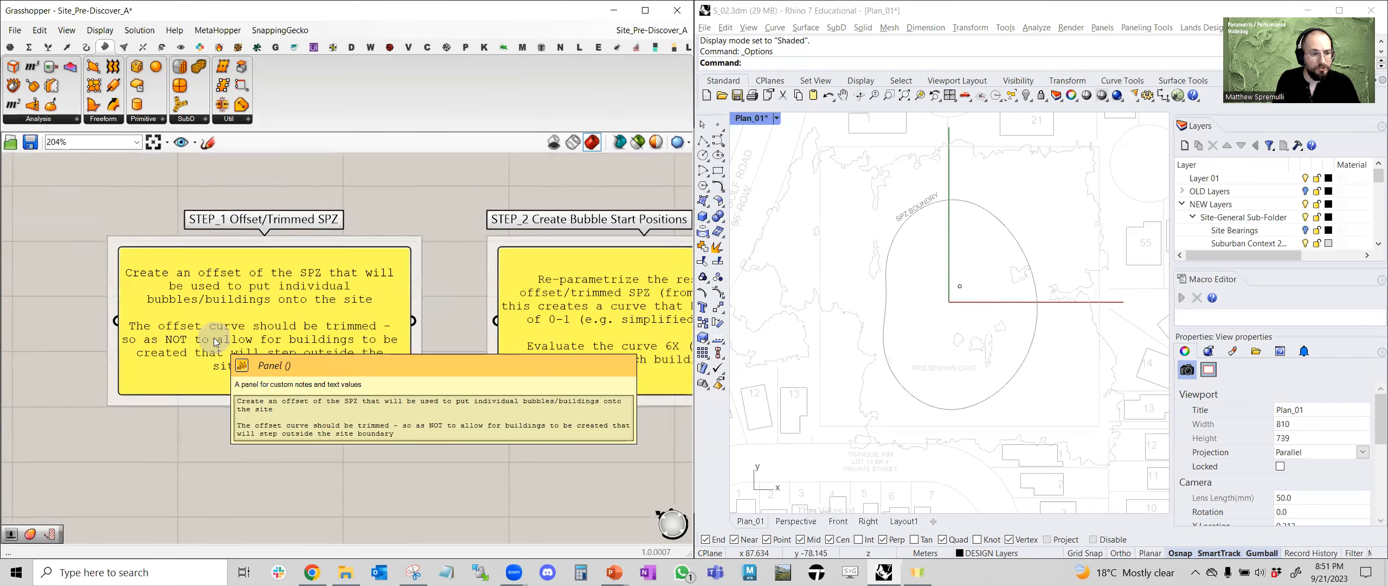
pyautogui.scroll(2, 213, 337)
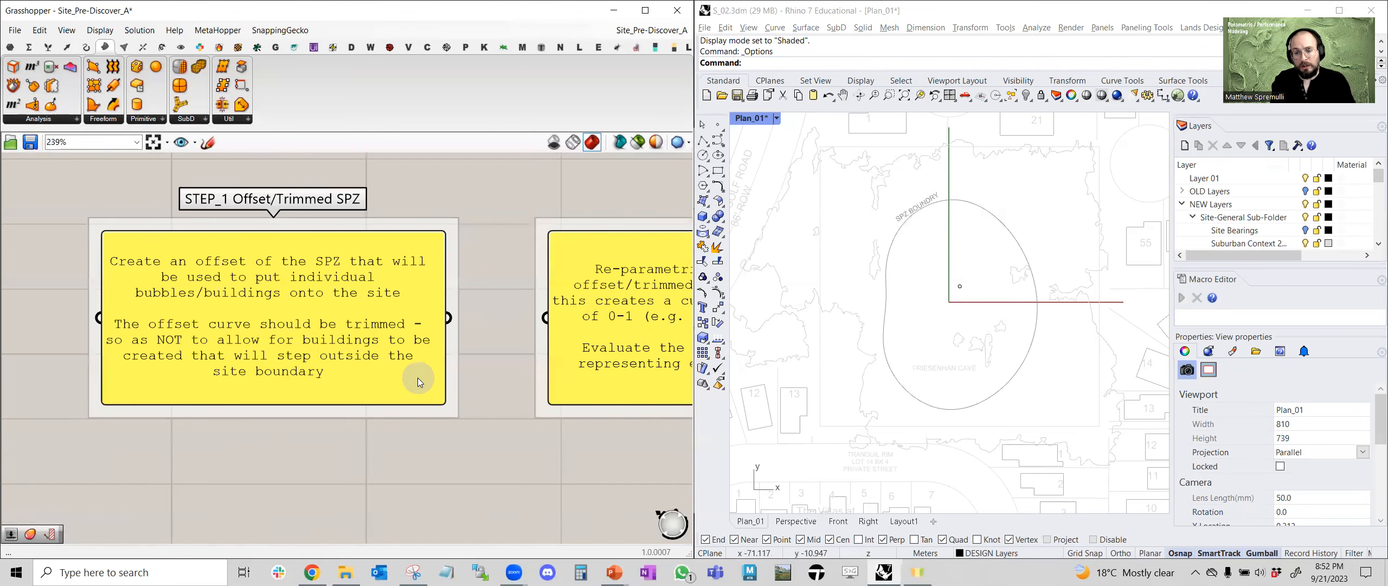
# Find the STEP_1 Offset/Trimmed SPZ note in the lower row and examine the Offset SPZ component chain beneath it
pyautogui.scroll(-5, 417, 380)
pyautogui.scroll(-1, 427, 376)
pyautogui.moveTo(440, 464); pyautogui.dragTo(362, 251, button='right')
pyautogui.moveTo(413, 416); pyautogui.dragTo(427, 207, button='right')
pyautogui.moveTo(405, 307); pyautogui.dragTo(320, 329, button='right')
pyautogui.scroll(-4, 375, 274)
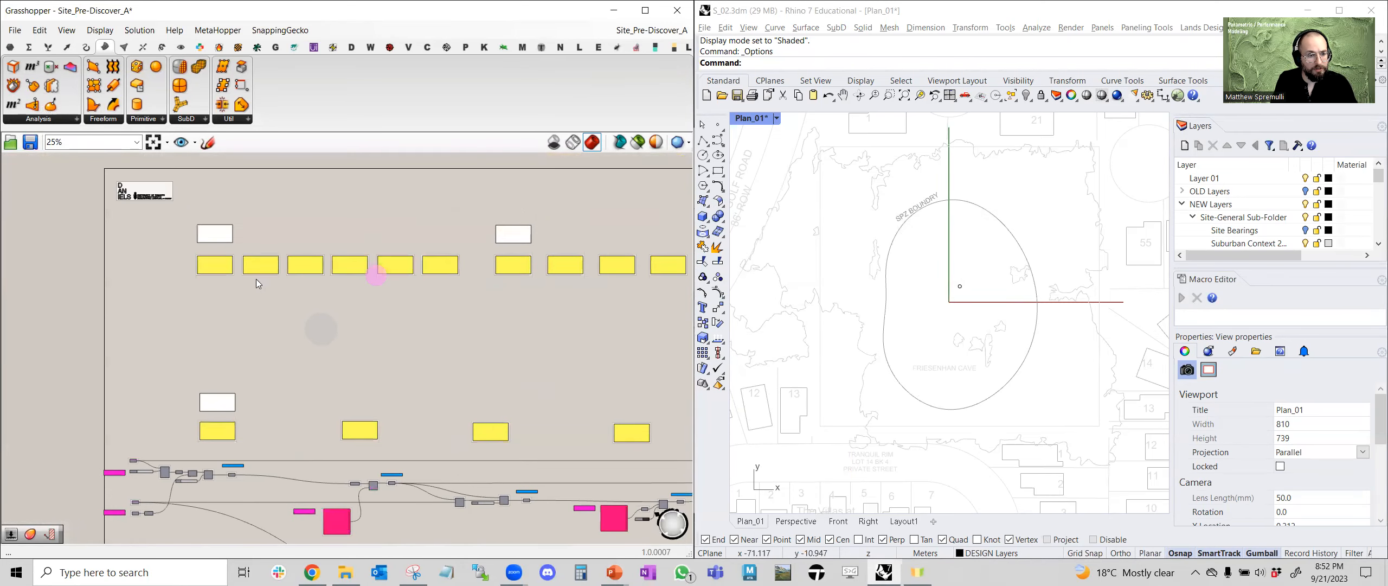
pyautogui.scroll(3, 227, 267)
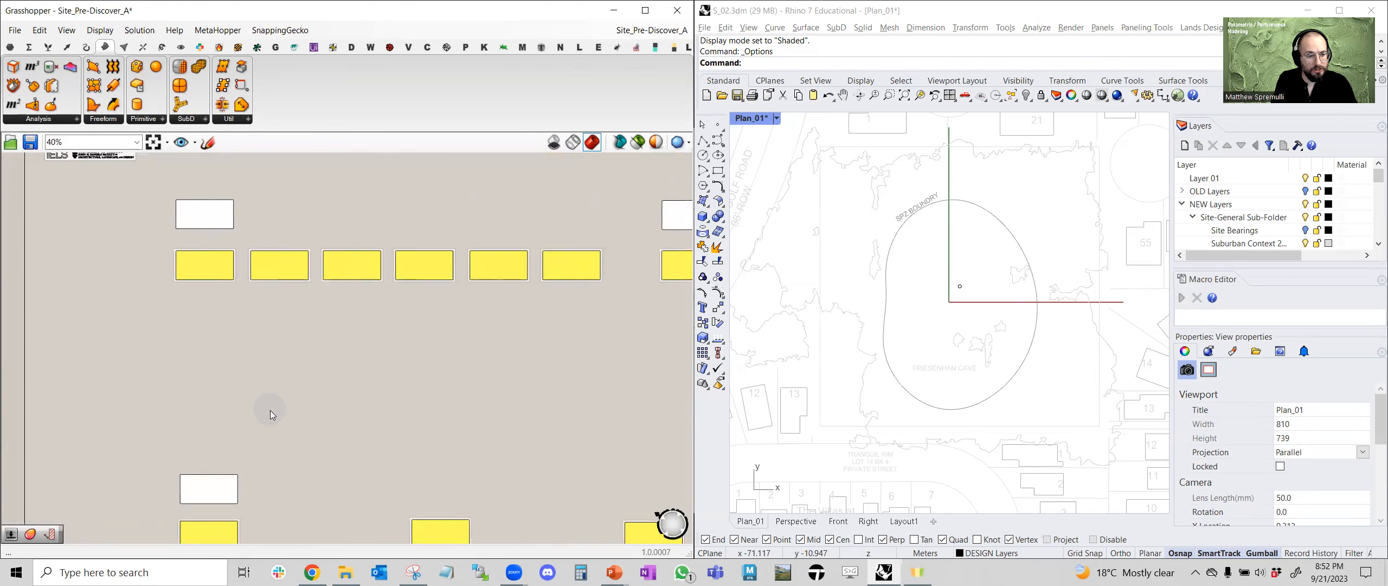
pyautogui.moveTo(270, 410); pyautogui.dragTo(347, 211, button='right')
pyautogui.scroll(5, 275, 365)
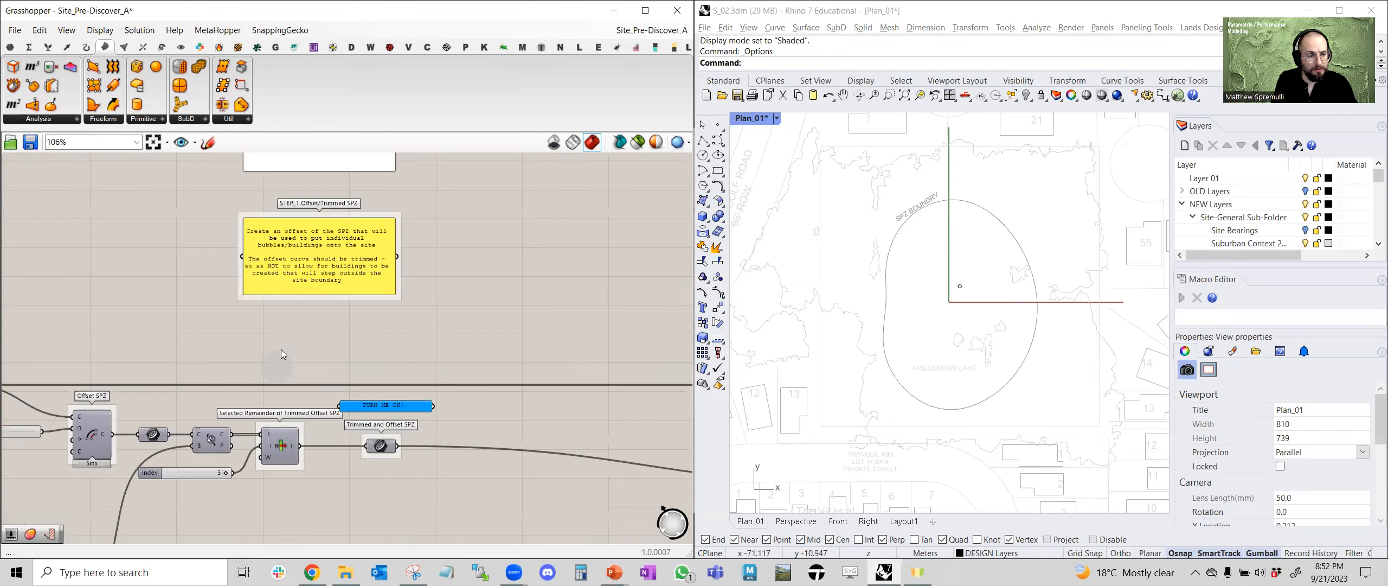
pyautogui.scroll(1, 281, 300)
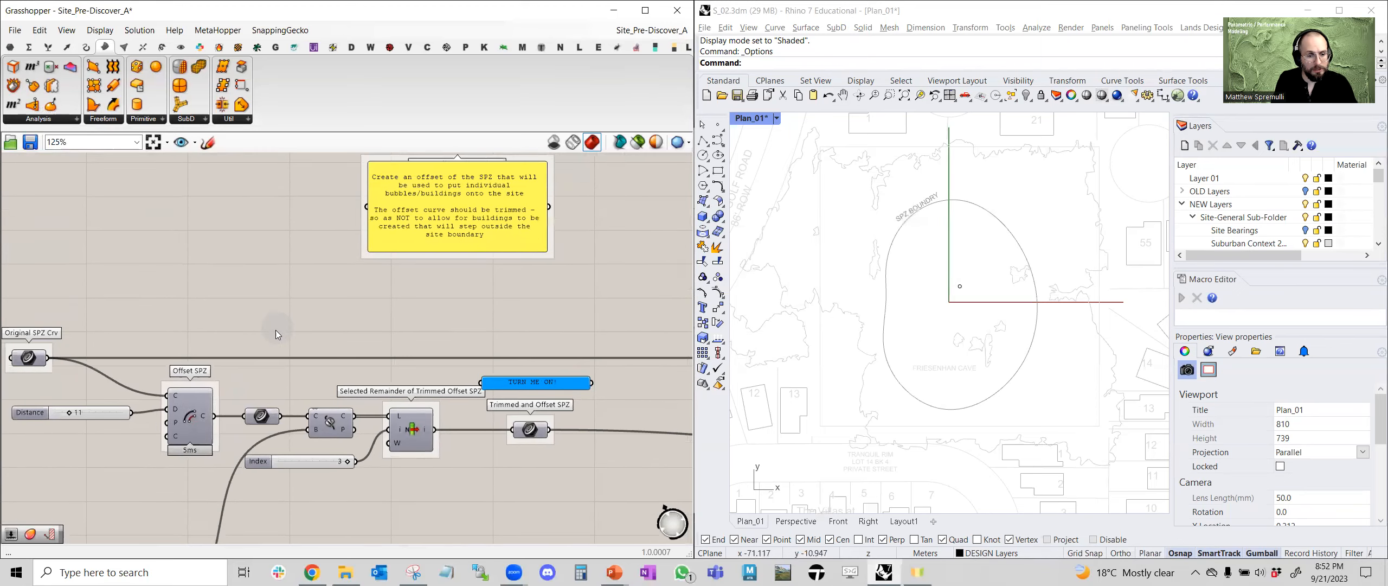
pyautogui.scroll(1, 278, 310)
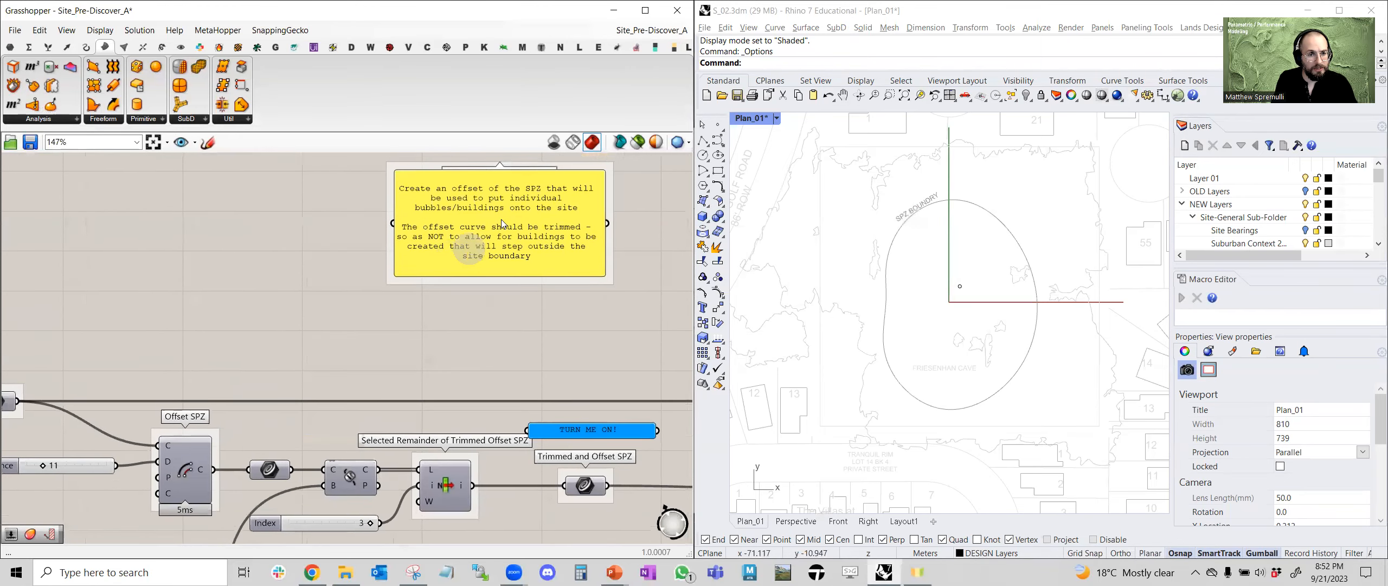
pyautogui.moveTo(215, 458); pyautogui.dragTo(406, 369, button='right')
# Highlight the Original SPZ Crv in the plan view and turn on the preview of the Offset SPZ component
pyautogui.click(369, 374)
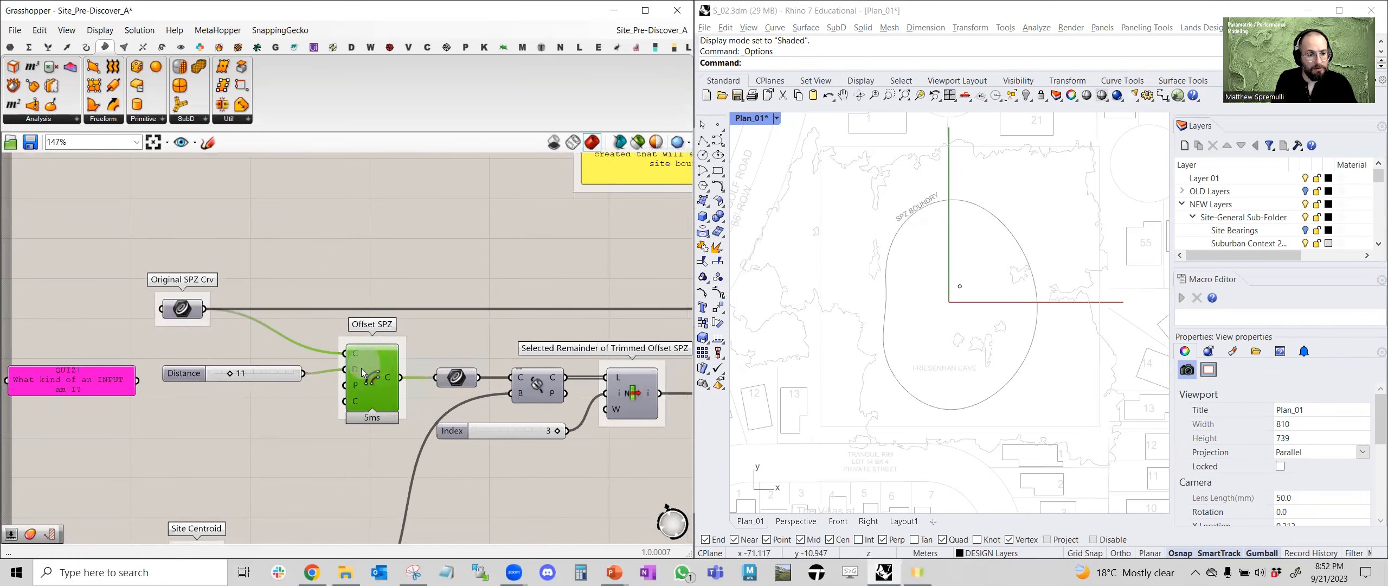
pyautogui.click(181, 309)
pyautogui.middleClick(193, 301)
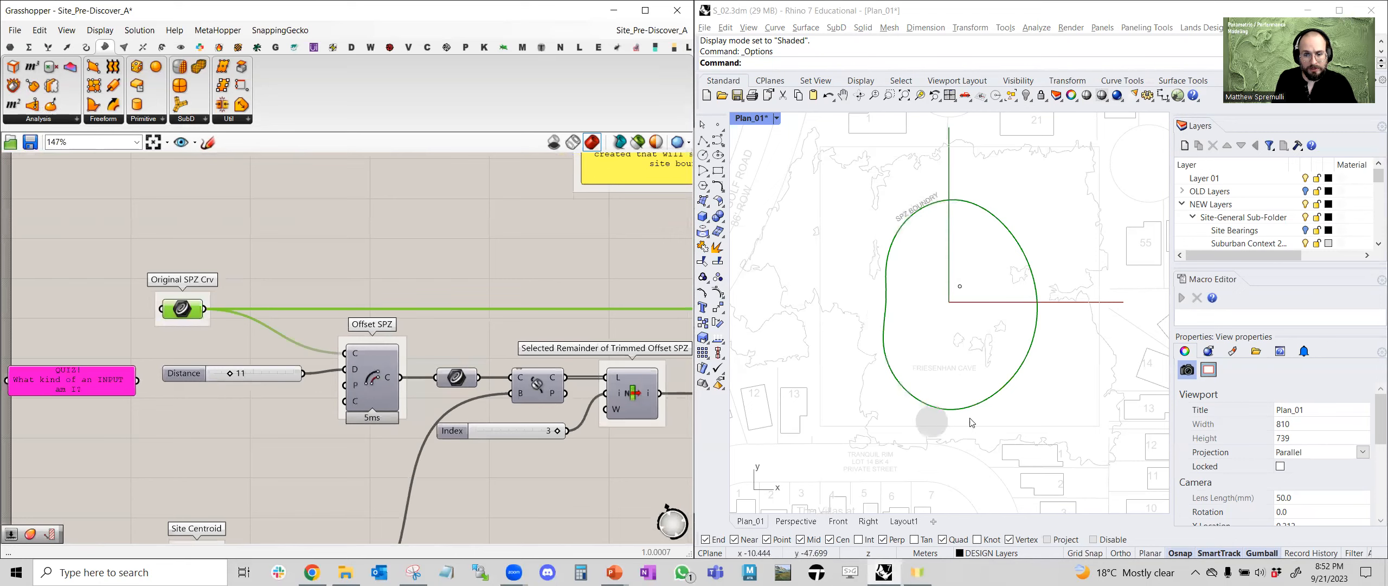
pyautogui.click(359, 373)
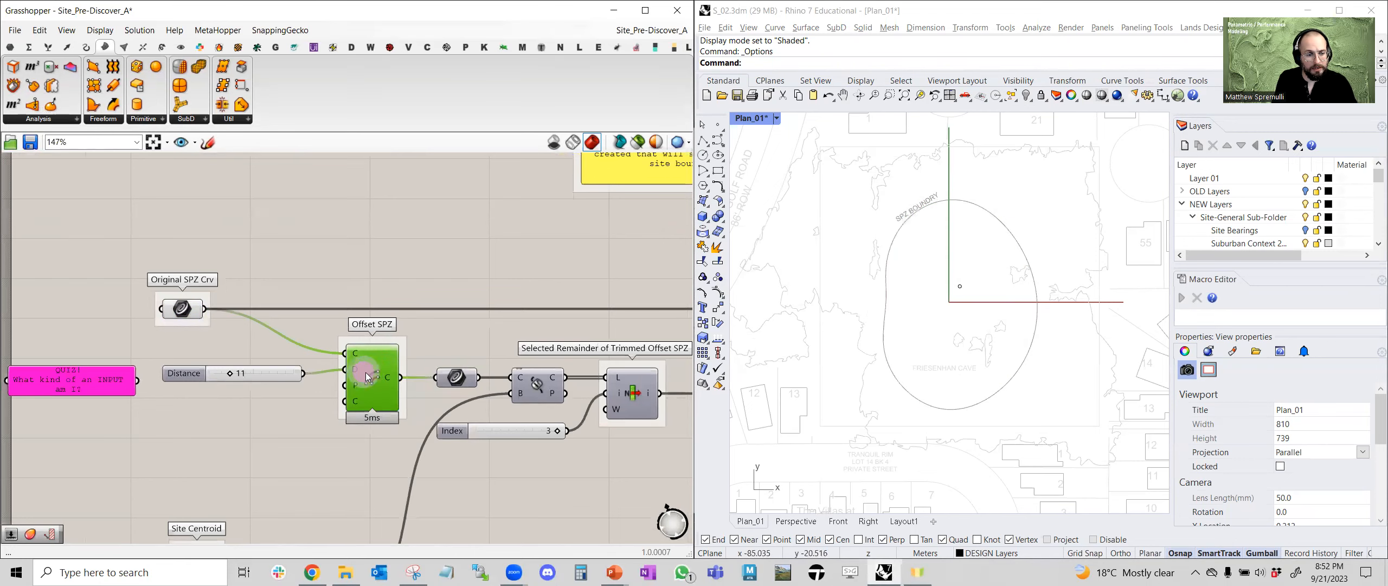
pyautogui.middleClick(386, 376)
pyautogui.click(413, 350)
pyautogui.moveTo(464, 275); pyautogui.dragTo(408, 262, button='right')
pyautogui.scroll(4, 241, 385)
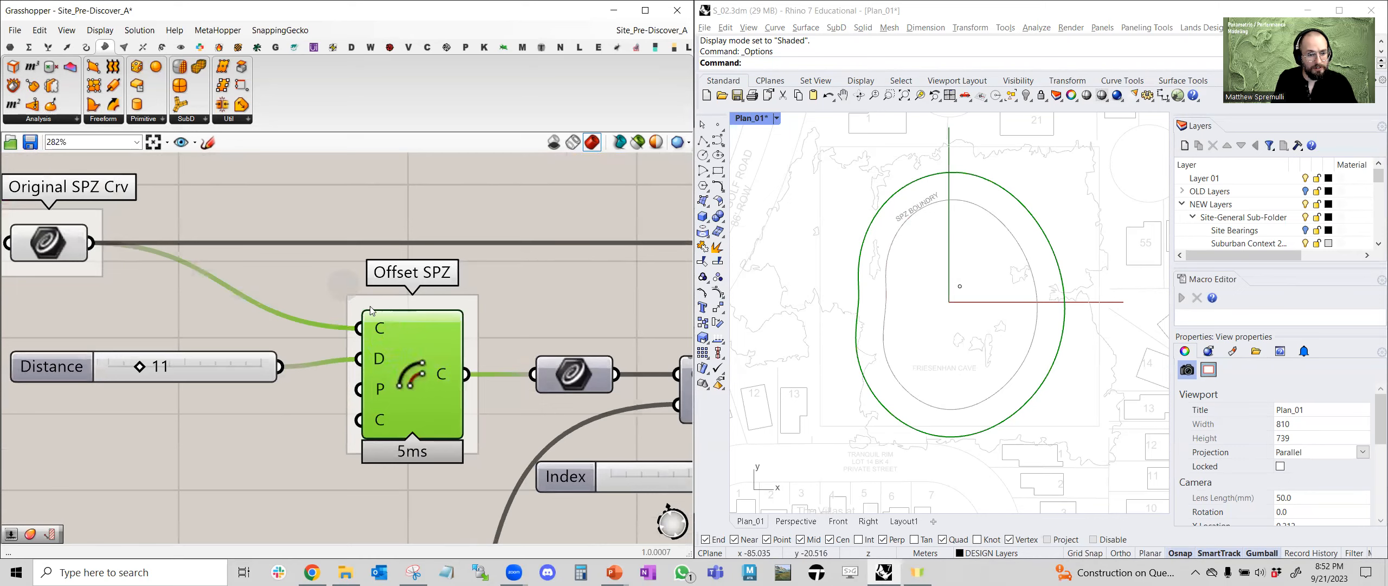
# Highlight the original SPZ curve for comparison and set the Offset SPZ distance to 12
pyautogui.click(48, 242)
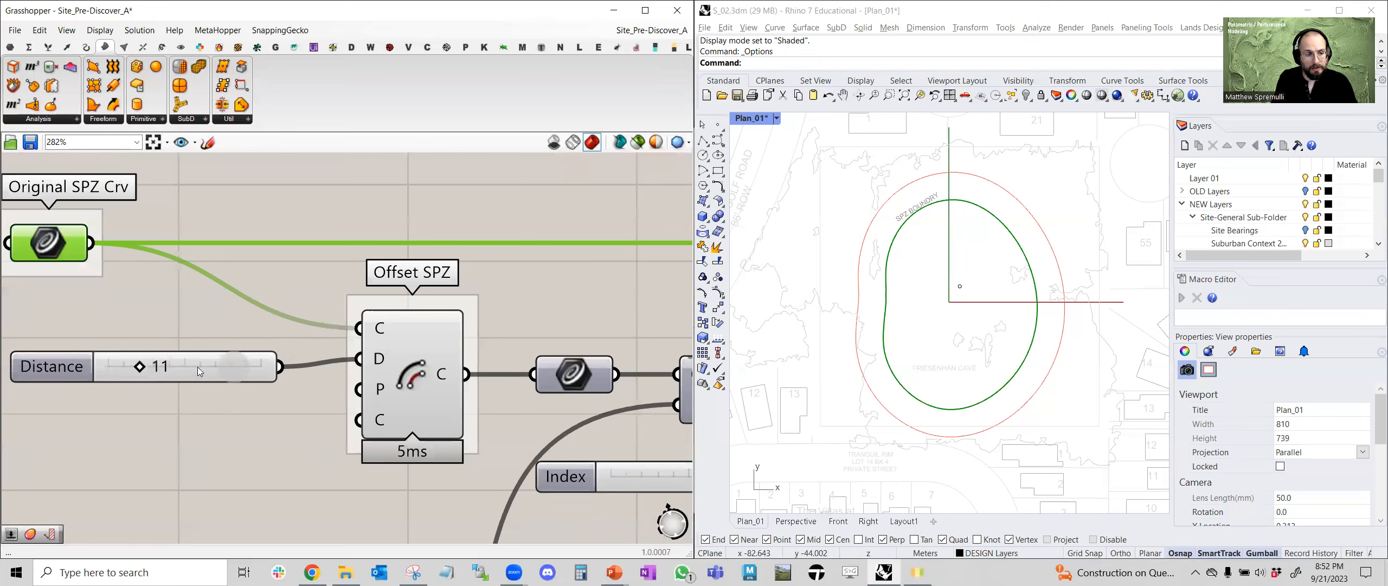
pyautogui.moveTo(174, 370); pyautogui.dragTo(126, 367)
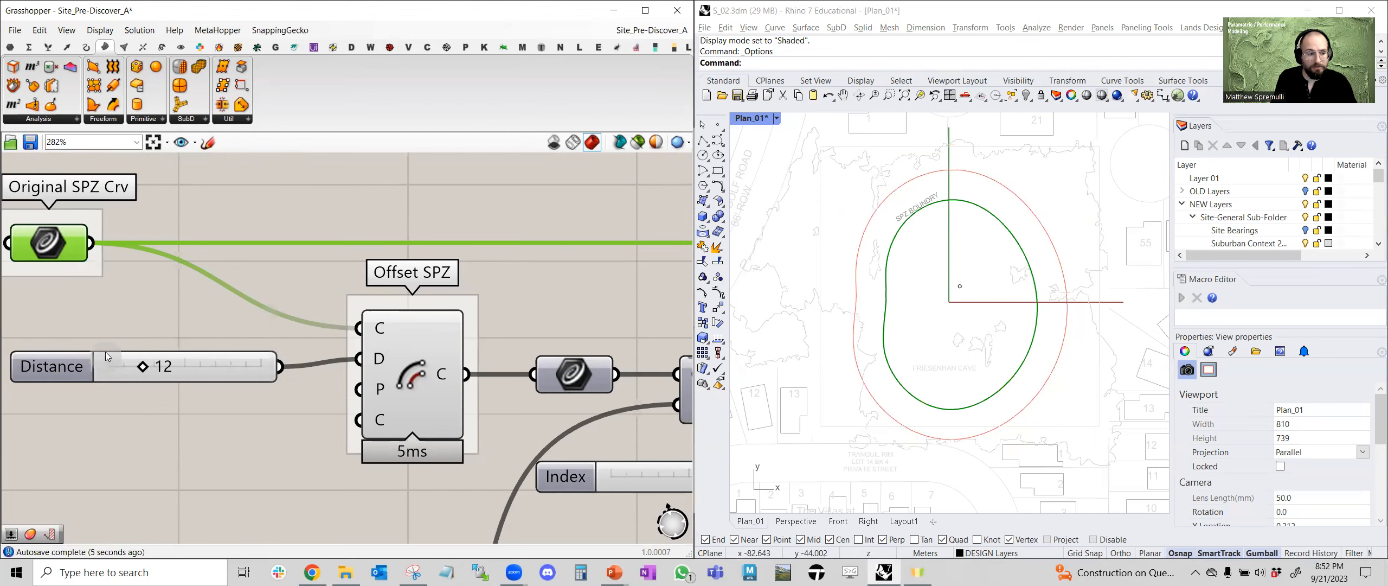
pyautogui.scroll(-2, 473, 355)
pyautogui.moveTo(534, 359); pyautogui.dragTo(354, 344, button='right')
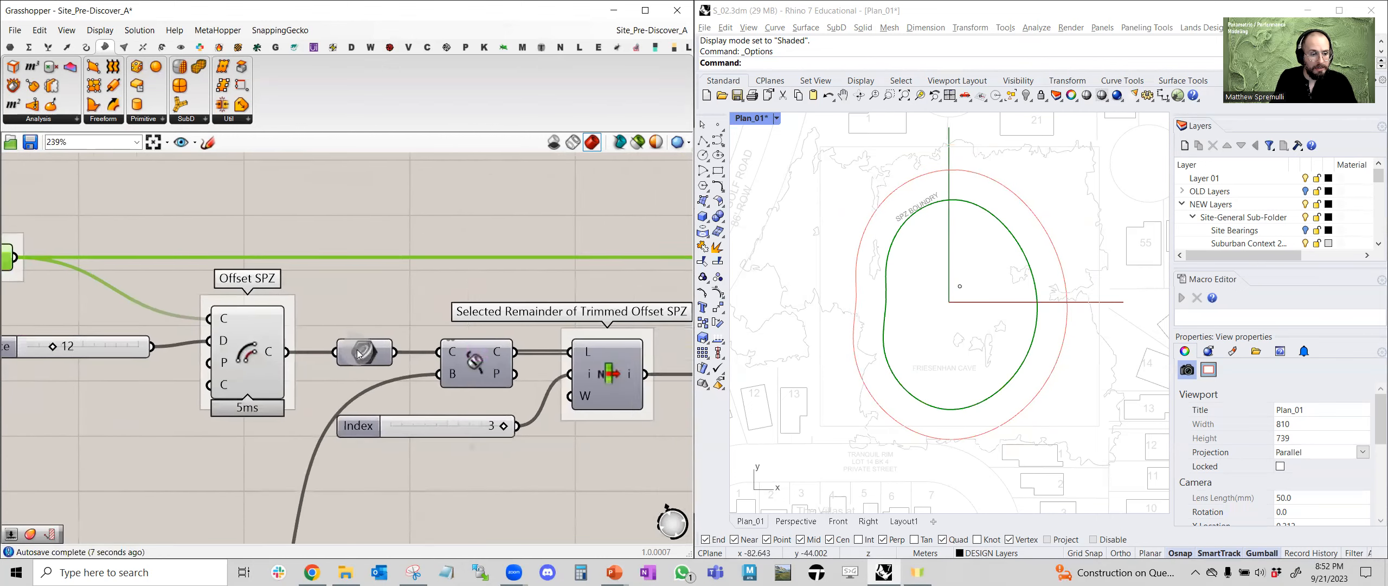
# Examine the Split with Brep component that follows the offset curve and trace its input wires
pyautogui.scroll(1, 368, 354)
pyautogui.click(374, 358)
pyautogui.moveTo(499, 362); pyautogui.dragTo(298, 348, button='right')
pyautogui.click(298, 348)
pyautogui.click(872, 399)
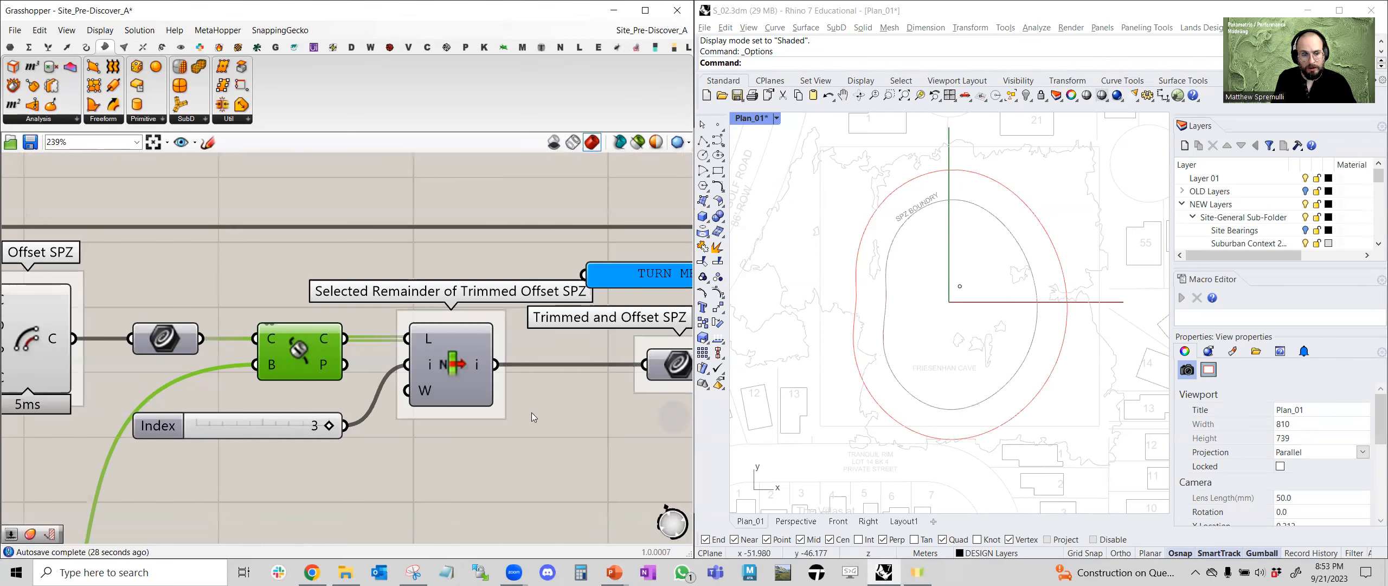
pyautogui.moveTo(371, 455); pyautogui.dragTo(460, 388, button='right')
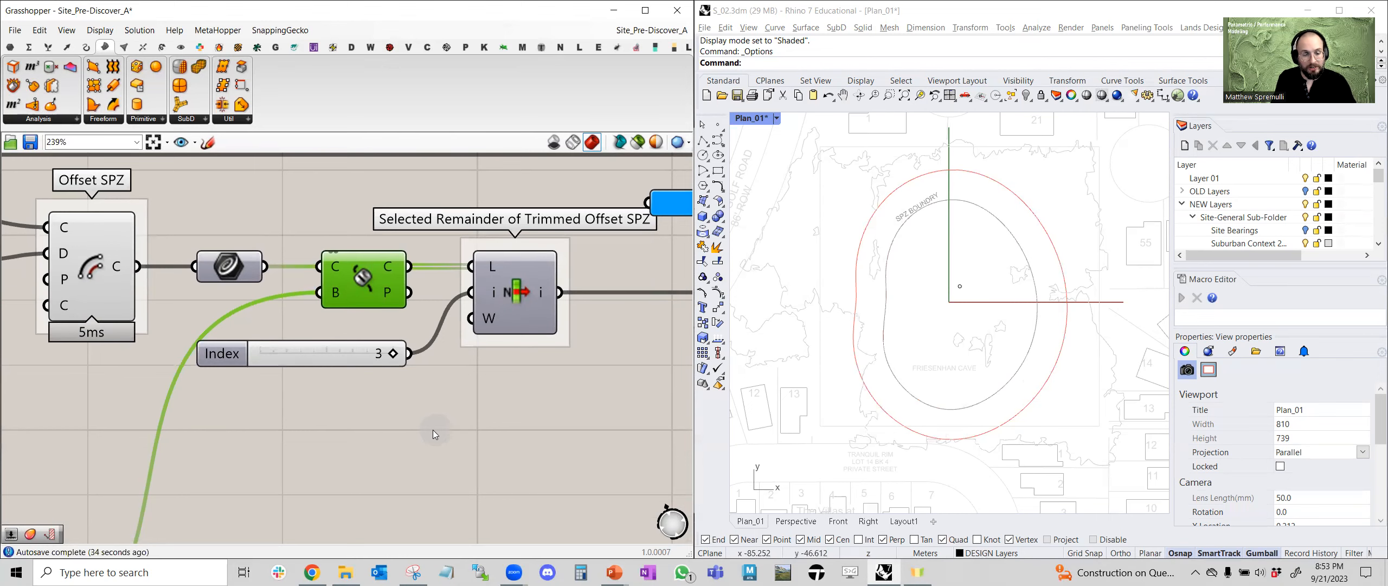
pyautogui.scroll(-2, 432, 429)
pyautogui.moveTo(438, 437); pyautogui.dragTo(409, 393, button='right')
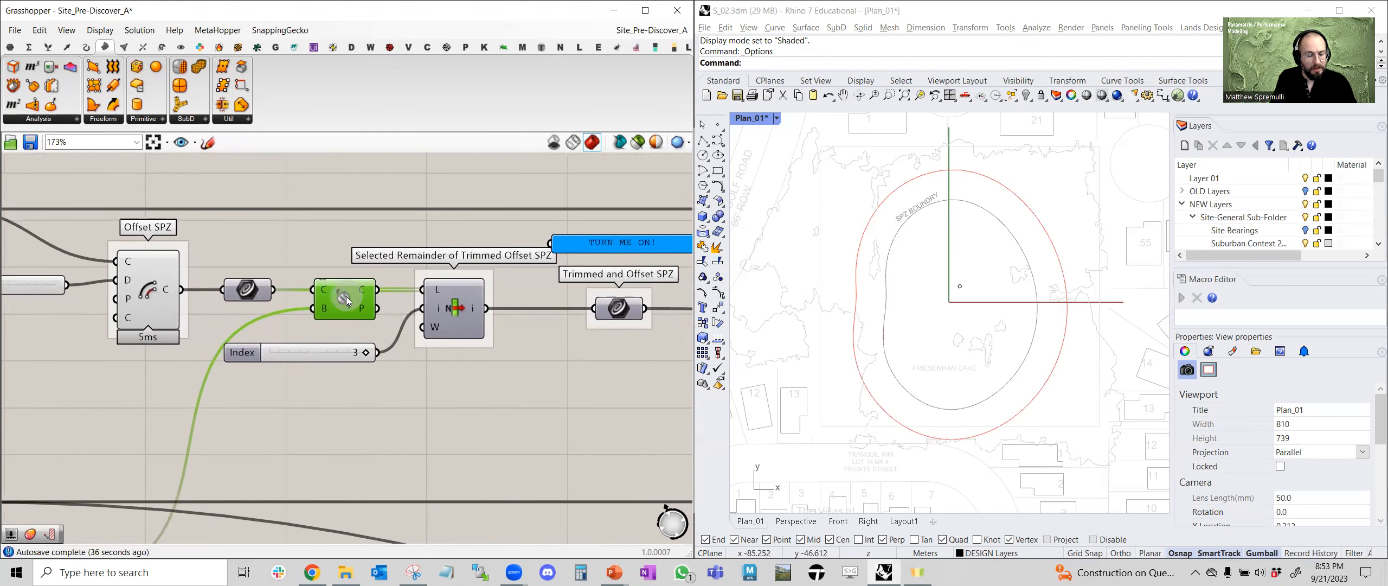
pyautogui.moveTo(372, 316); pyautogui.dragTo(510, 386, button='right')
pyautogui.scroll(-2, 510, 386)
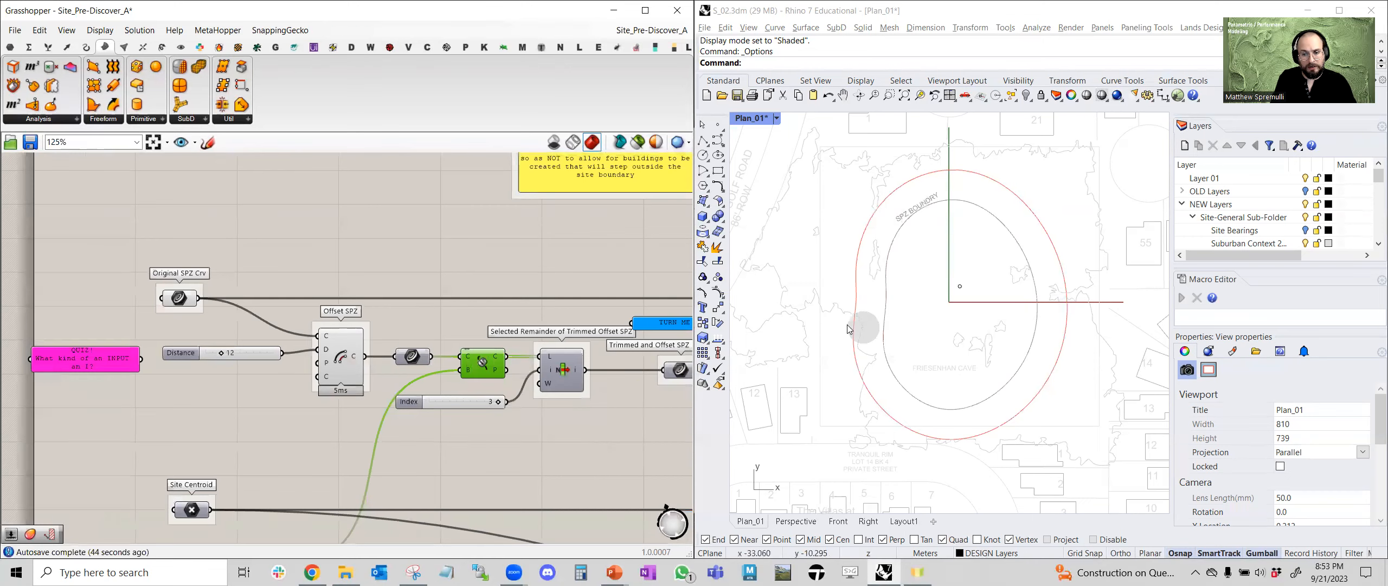
# Turn on the preview of the surface component fed by Trim Brep Curve
pyautogui.moveTo(427, 441); pyautogui.dragTo(472, 297, button='right')
pyautogui.middleClick(300, 421)
pyautogui.click(322, 393)
pyautogui.moveTo(435, 374); pyautogui.dragTo(397, 395, button='right')
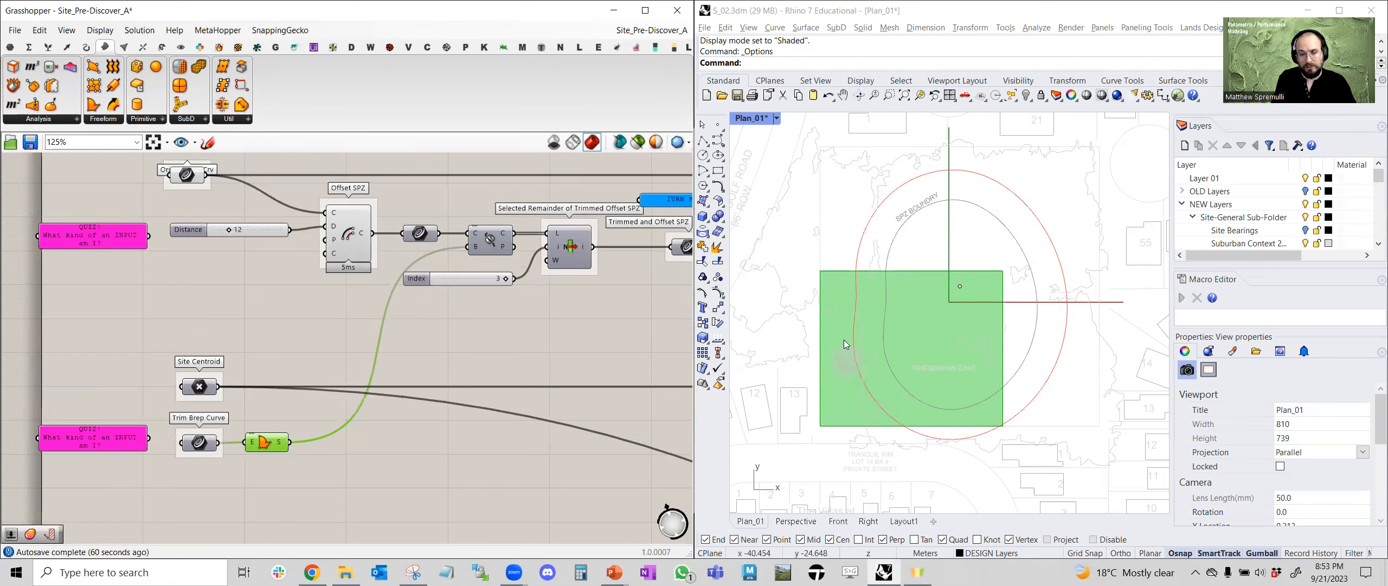
# Return to the Split with Brep component and search the component library for "trim" alternatives without adding one
pyautogui.moveTo(541, 343); pyautogui.dragTo(370, 359, button='right')
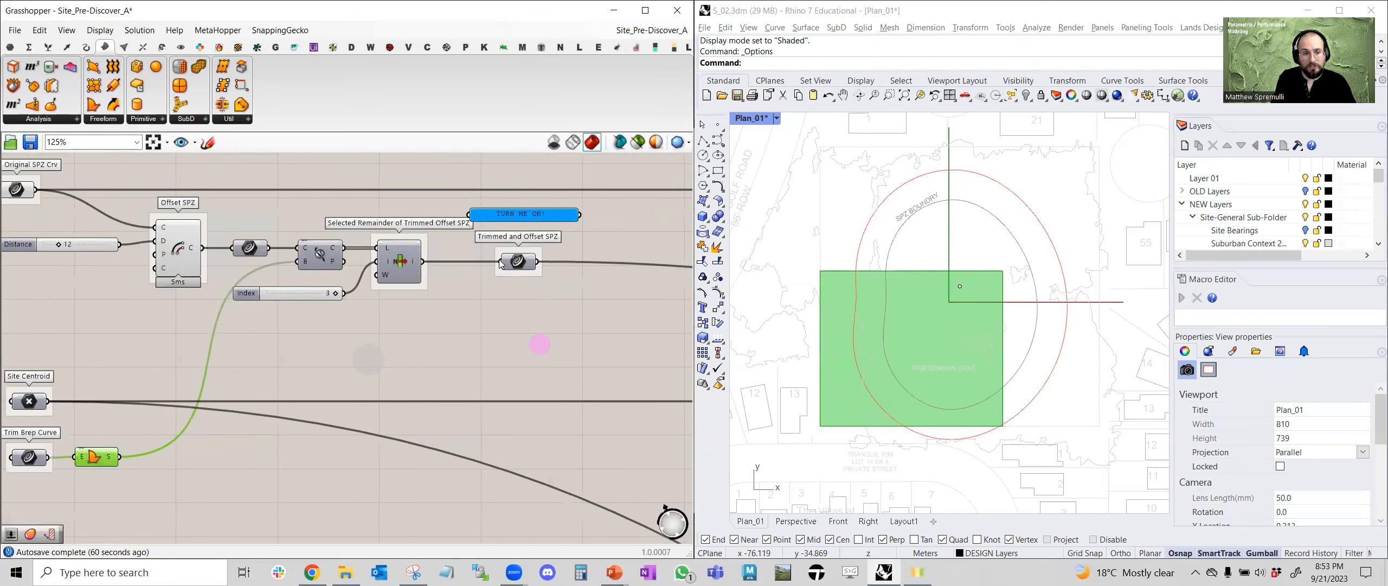
pyautogui.moveTo(383, 315); pyautogui.dragTo(420, 346, button='right')
pyautogui.scroll(4, 350, 284)
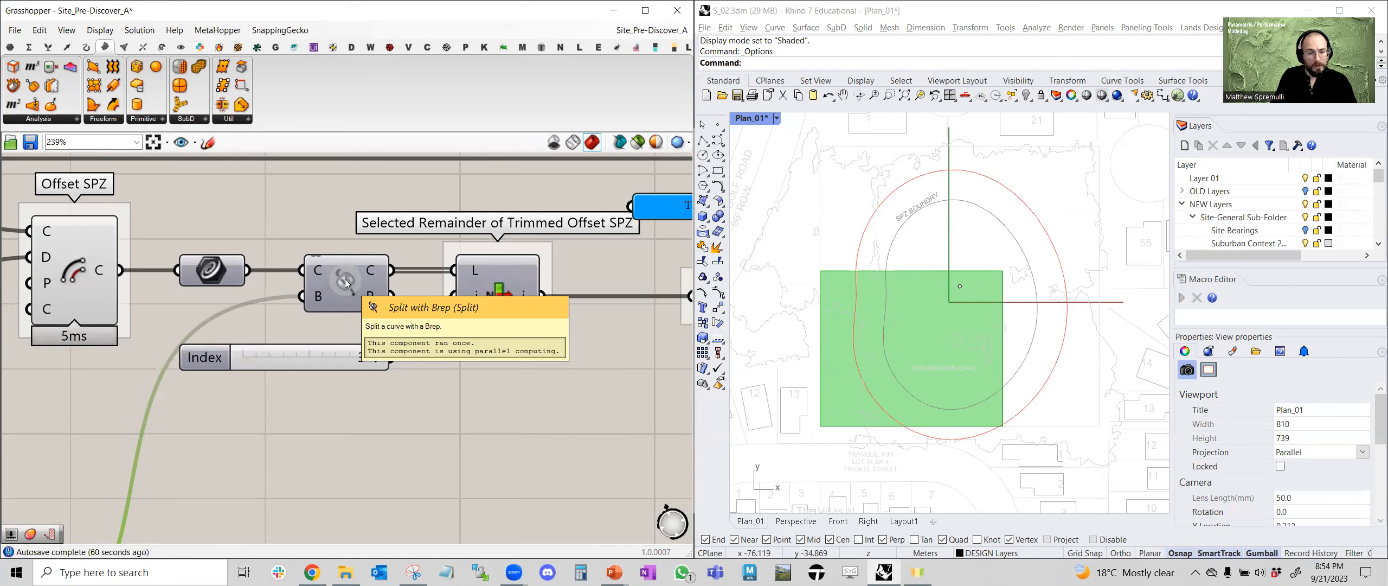
pyautogui.doubleClick(312, 199)
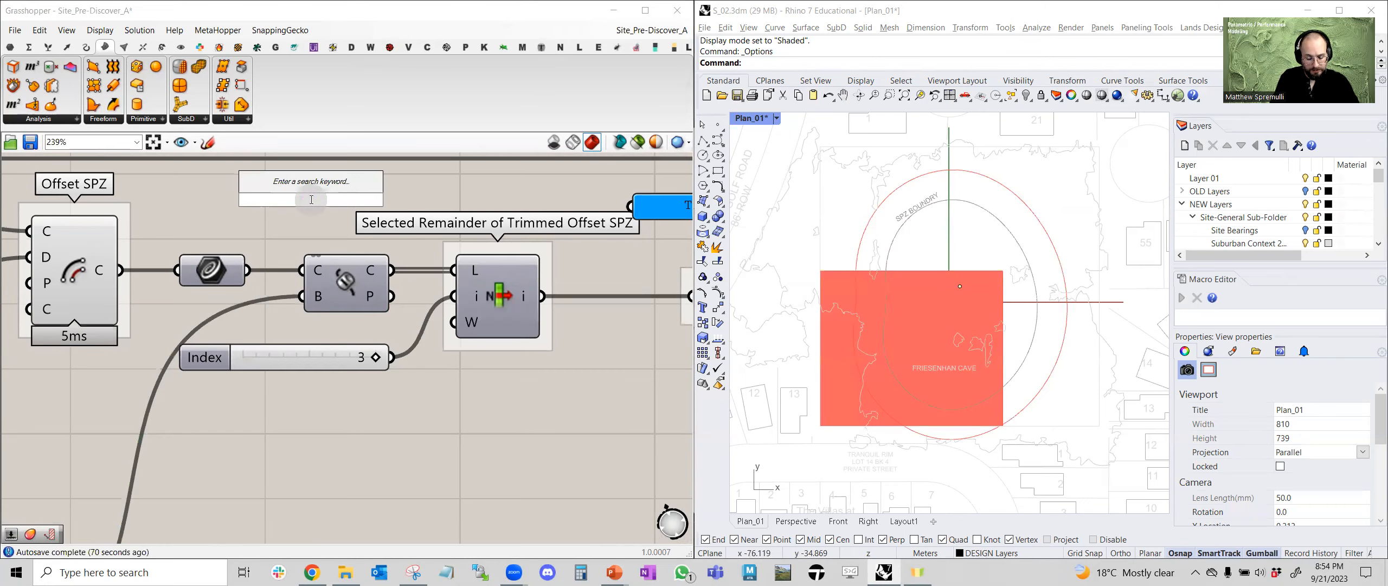
pyautogui.write('trim')
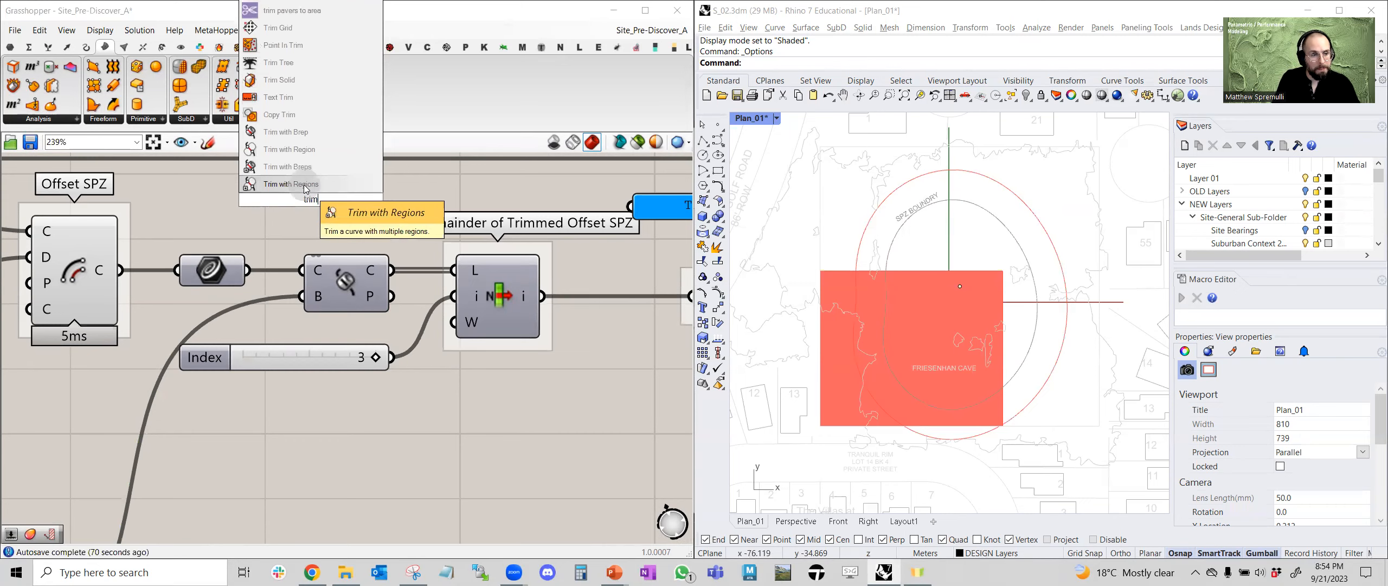
pyautogui.click(277, 239)
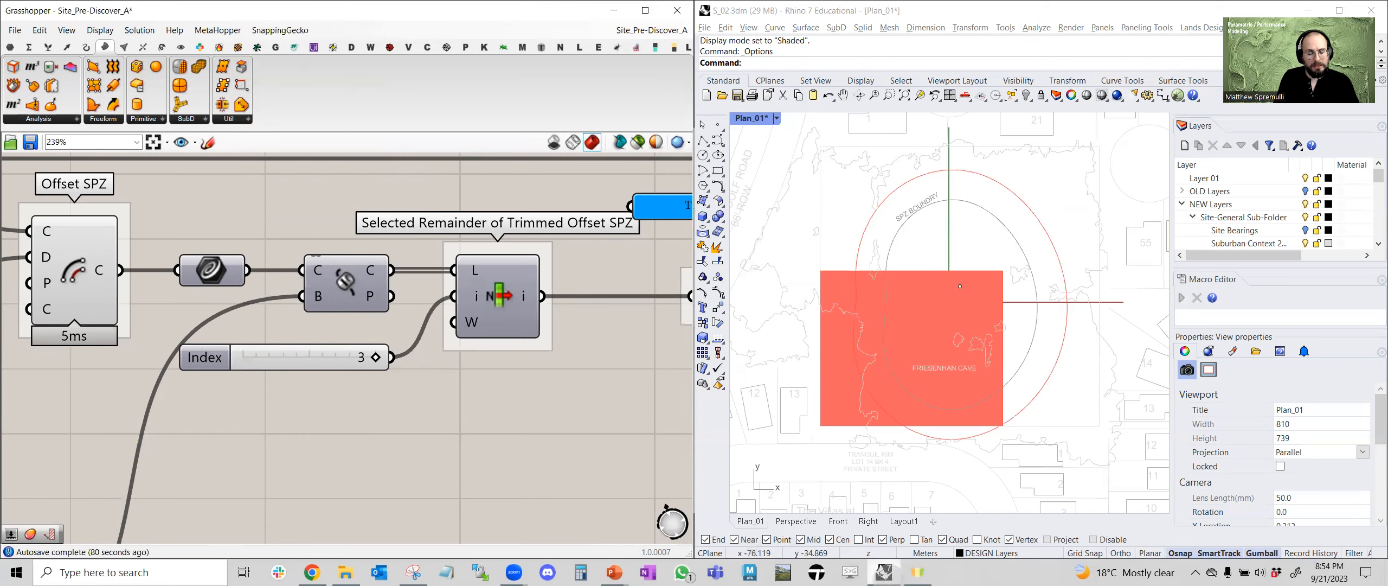
# Switch to the Rhino plan and draw a test circle northeast of the SPZ boundary
pyautogui.moveTo(884, 572)
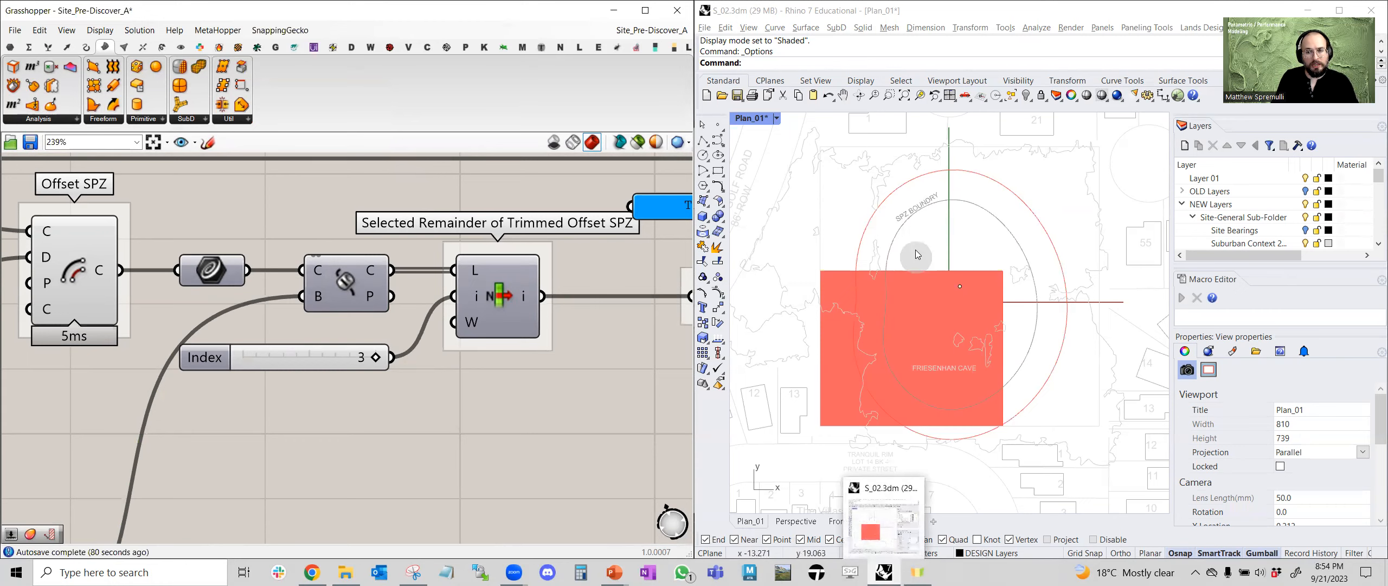
pyautogui.click(717, 139)
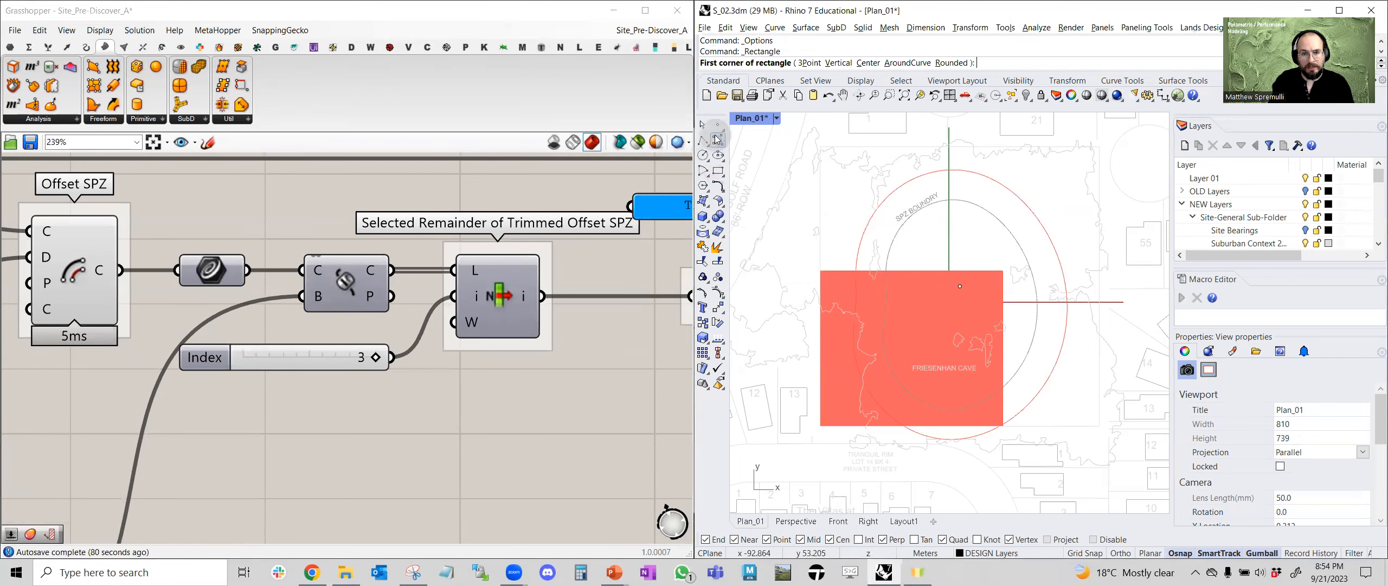
pyautogui.click(703, 155)
pyautogui.click(1062, 185)
pyautogui.click(1054, 248)
pyautogui.moveTo(1061, 187); pyautogui.dragTo(1015, 228, button='right')
# Draw a test rectangle overlapping the western side of the test circle
pyautogui.click(716, 168)
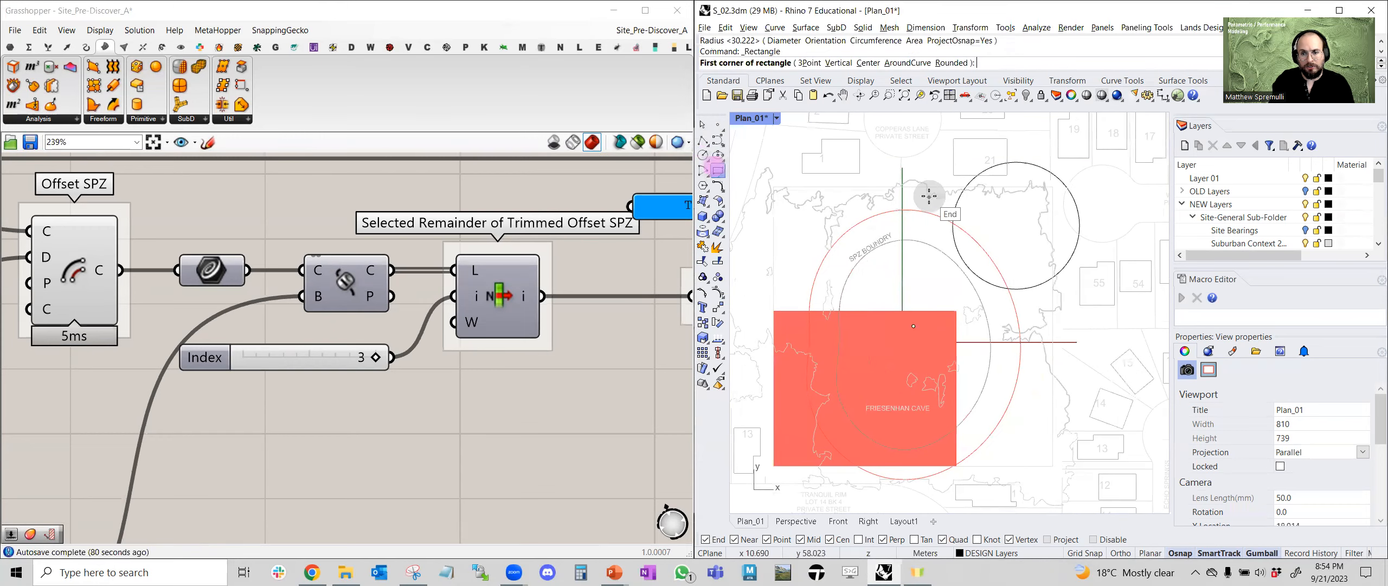
pyautogui.click(943, 211)
pyautogui.click(1001, 285)
pyautogui.scroll(2, 1003, 244)
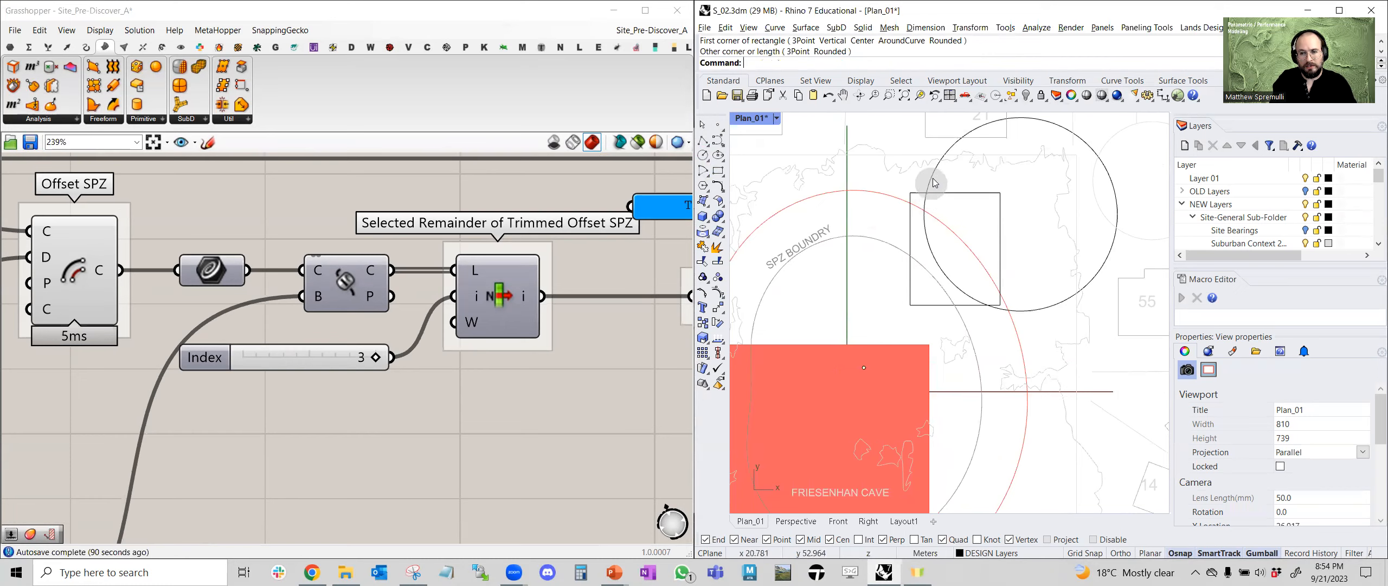
# Trim away the part of the test circle inside the rectangle, using the rectangle as the cutting object
pyautogui.click(1000, 234)
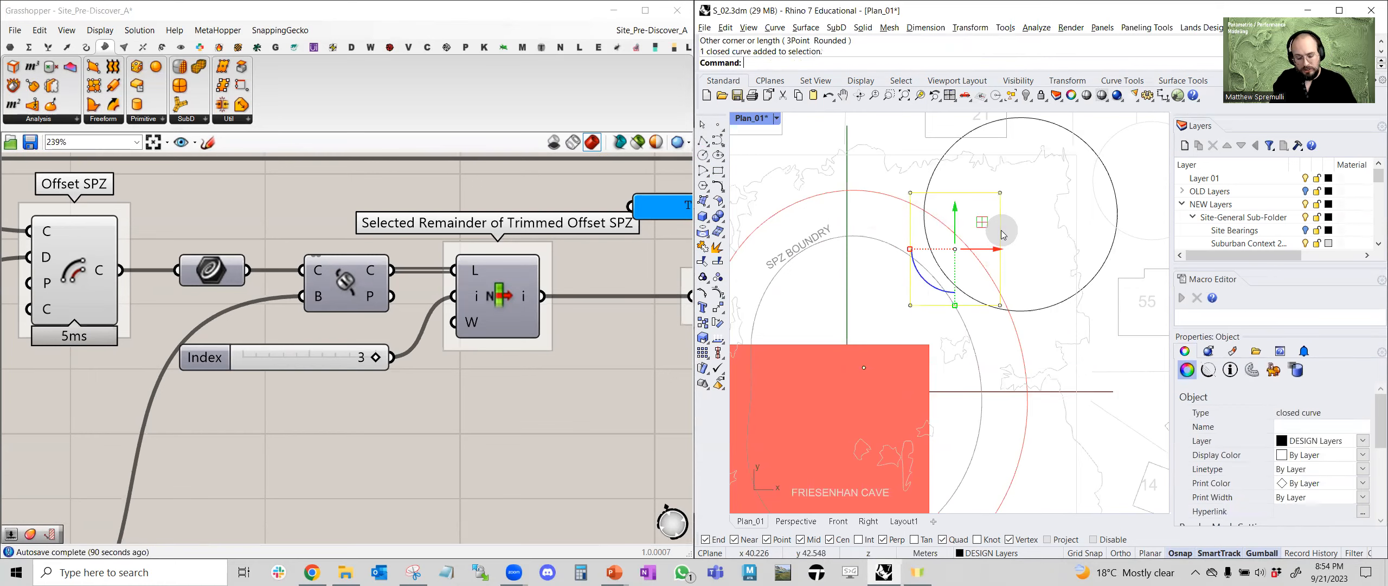
pyautogui.click(987, 225)
pyautogui.write('r')
pyautogui.press('Return')
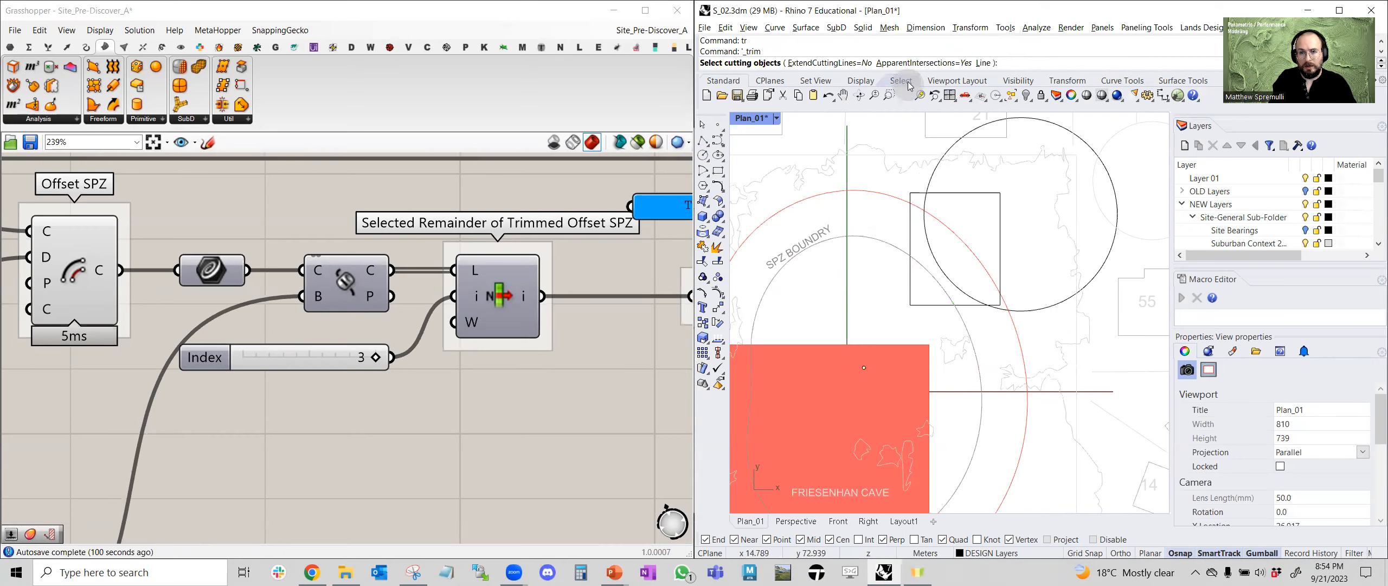
pyautogui.click(955, 196)
pyautogui.rightClick(925, 242)
pyautogui.rightClick(1003, 254)
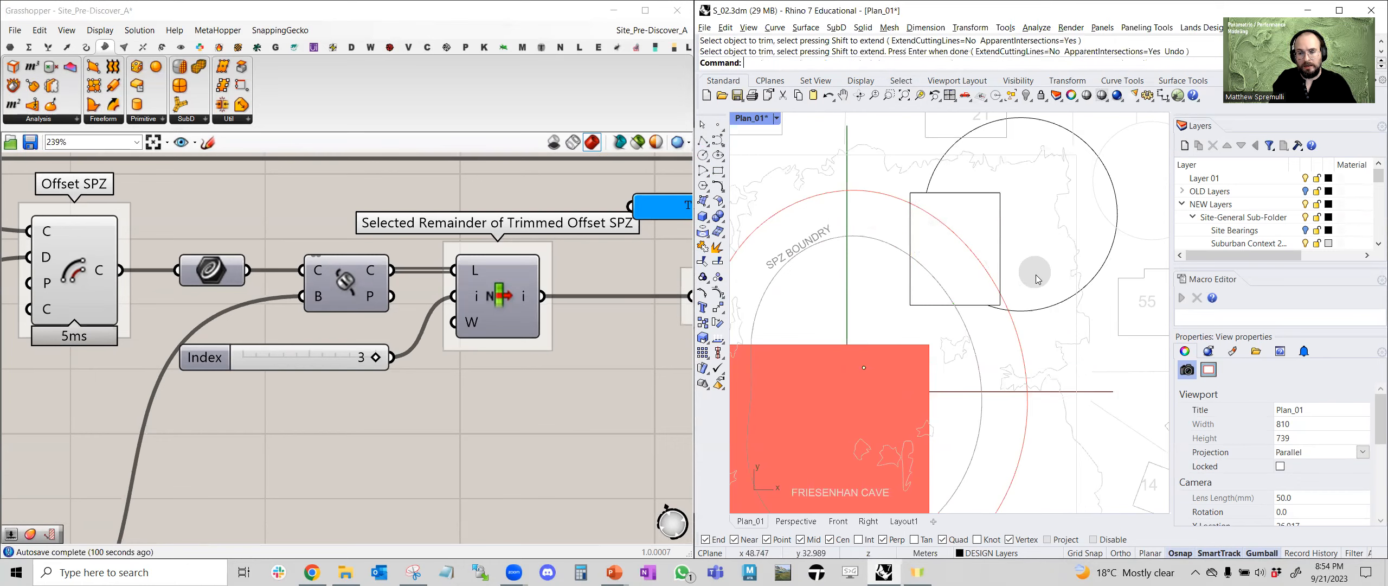
pyautogui.click(1049, 308)
pyautogui.click(1062, 254)
pyautogui.moveTo(1061, 238); pyautogui.dragTo(1031, 268, button='right')
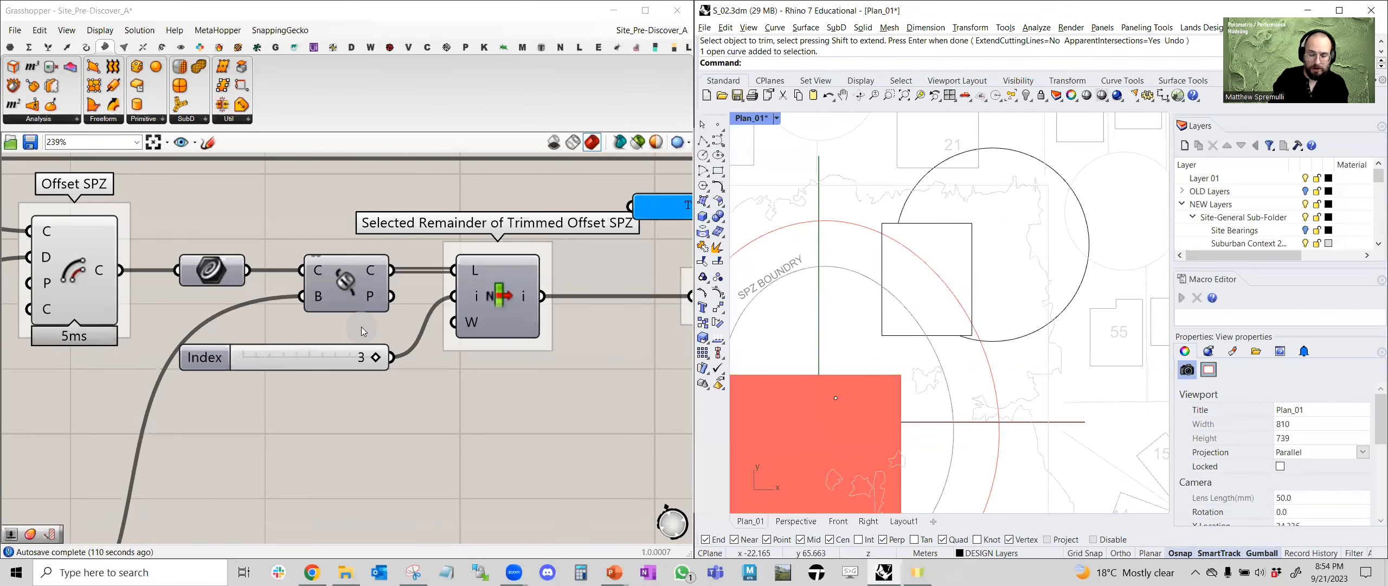
# Delete the trimmed test circle and the test rectangle from the plan
pyautogui.click(1014, 335)
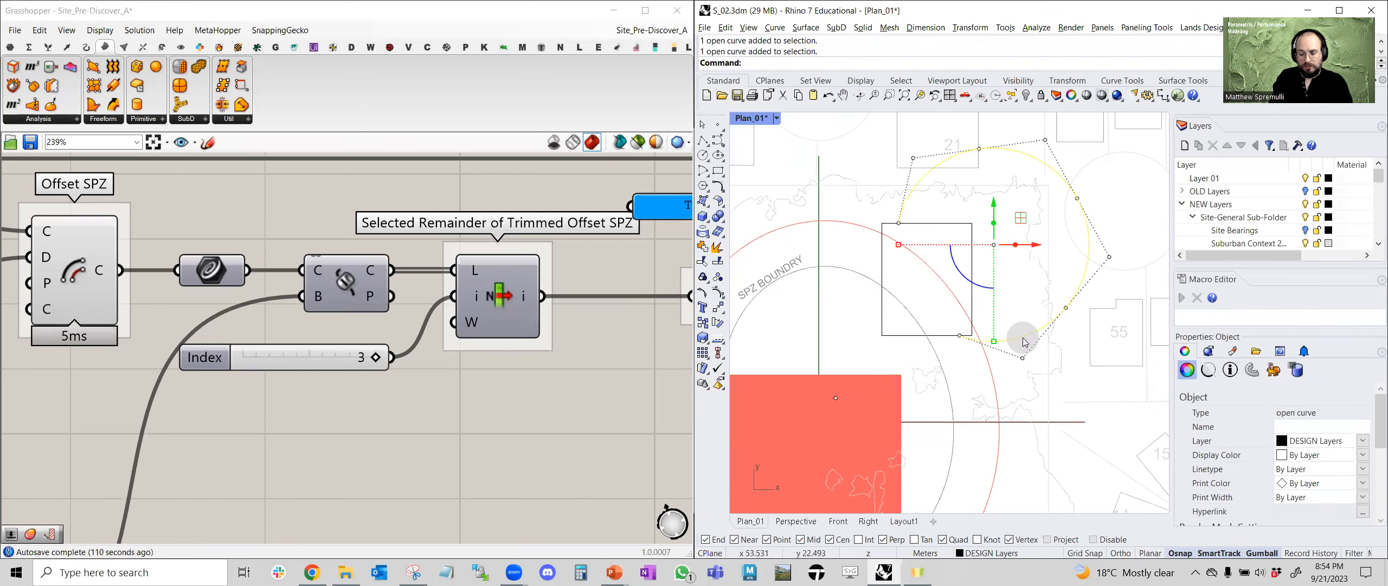
pyautogui.press('Delete')
pyautogui.click(972, 239)
pyautogui.press('Delete')
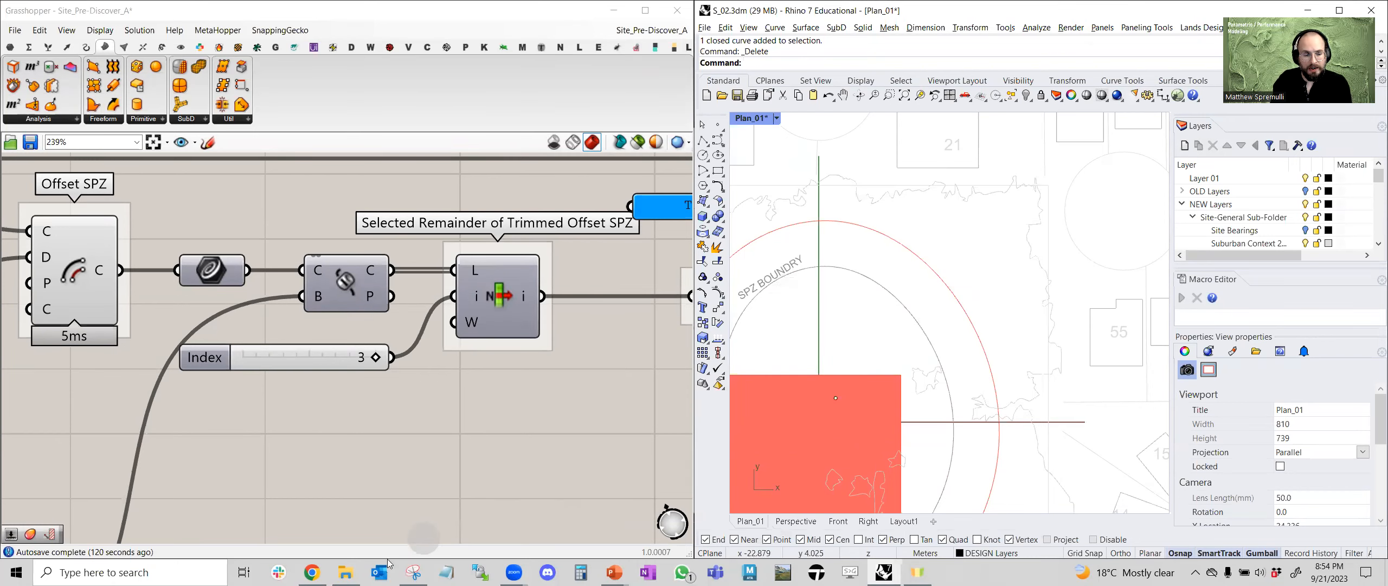
# Switch to the Miro board in the browser and examine the hand sketch of the trimmed offset curve marked 0, 0.5 and 1
pyautogui.click(311, 572)
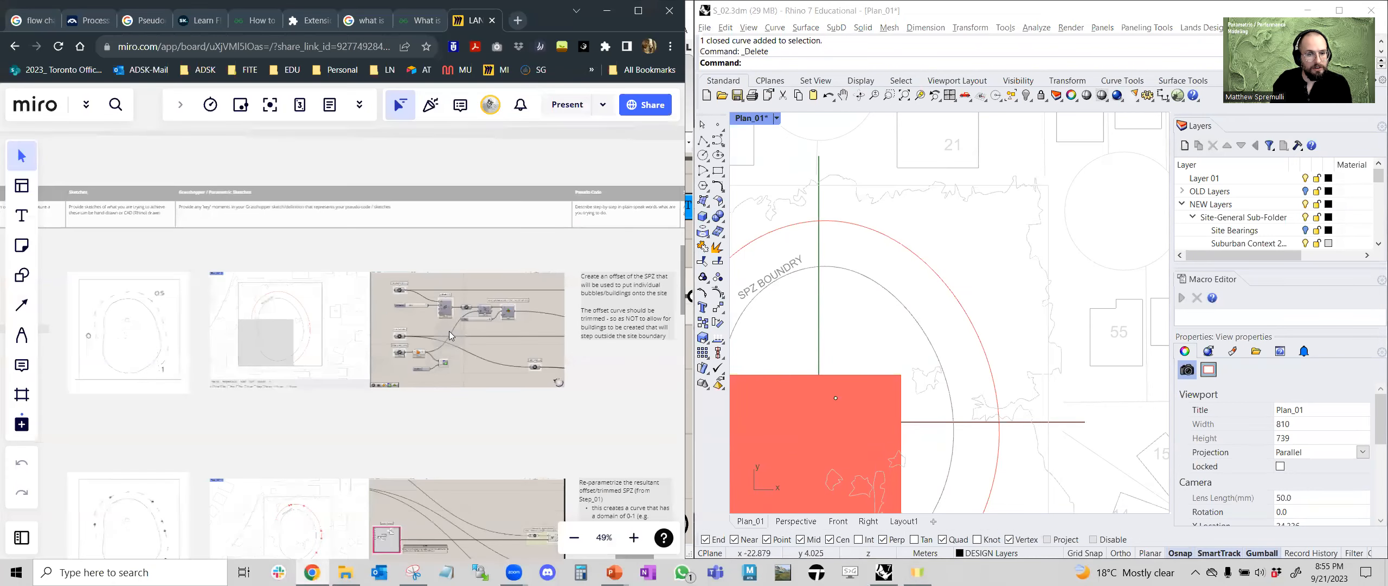
pyautogui.scroll(-4, 452, 336)
pyautogui.moveTo(392, 334); pyautogui.dragTo(510, 340, button='right')
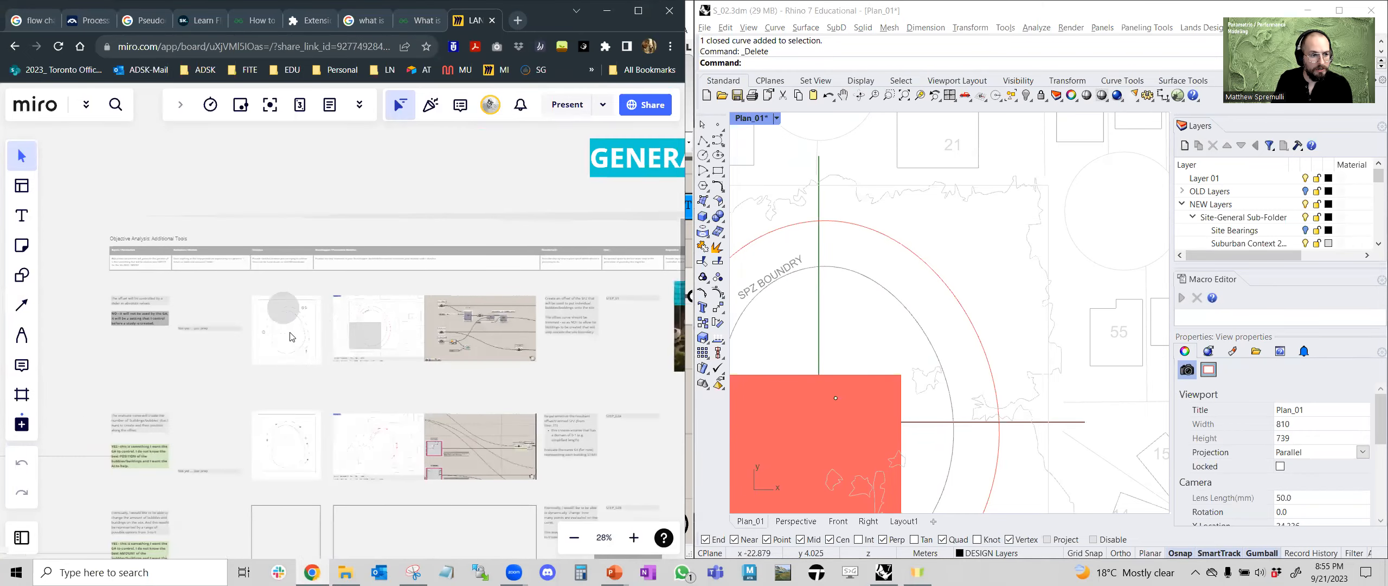
pyautogui.scroll(3, 297, 340)
pyautogui.scroll(5, 297, 340)
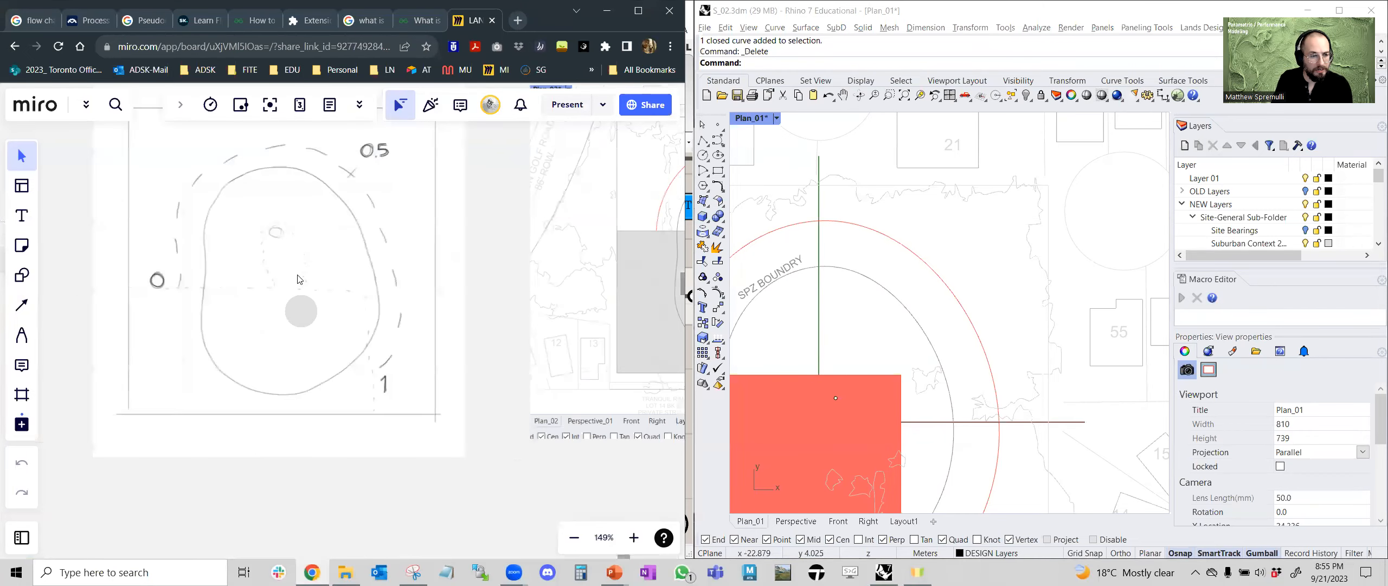
pyautogui.moveTo(536, 249); pyautogui.dragTo(557, 318, button='right')
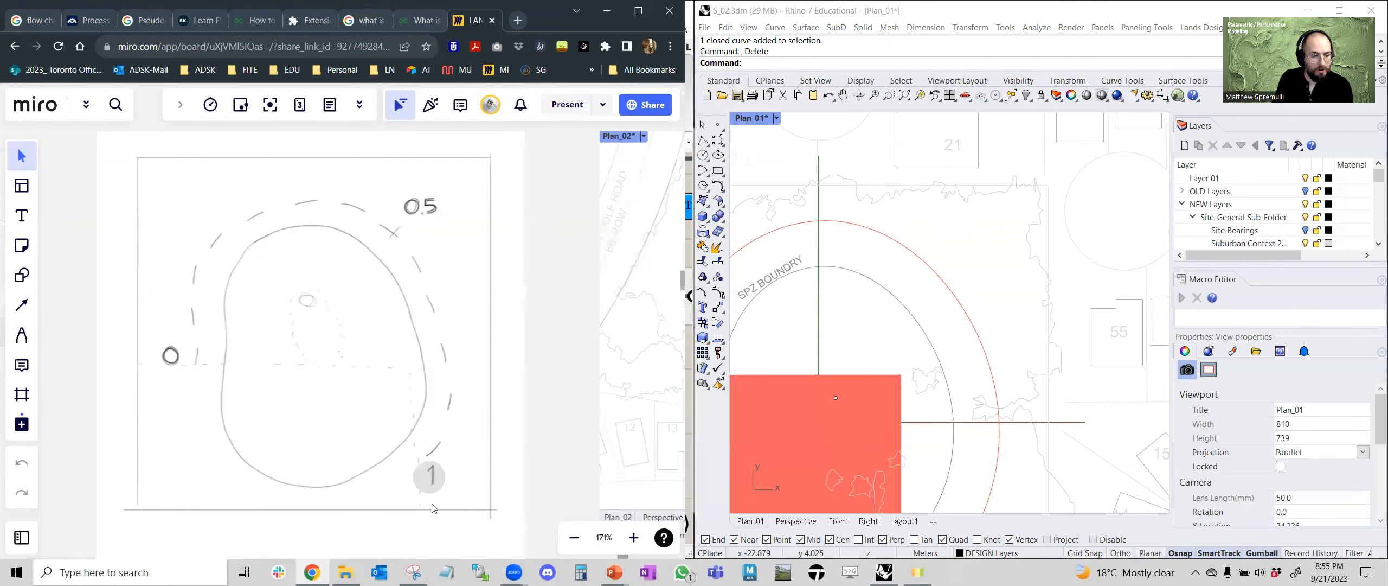
pyautogui.scroll(-3, 546, 330)
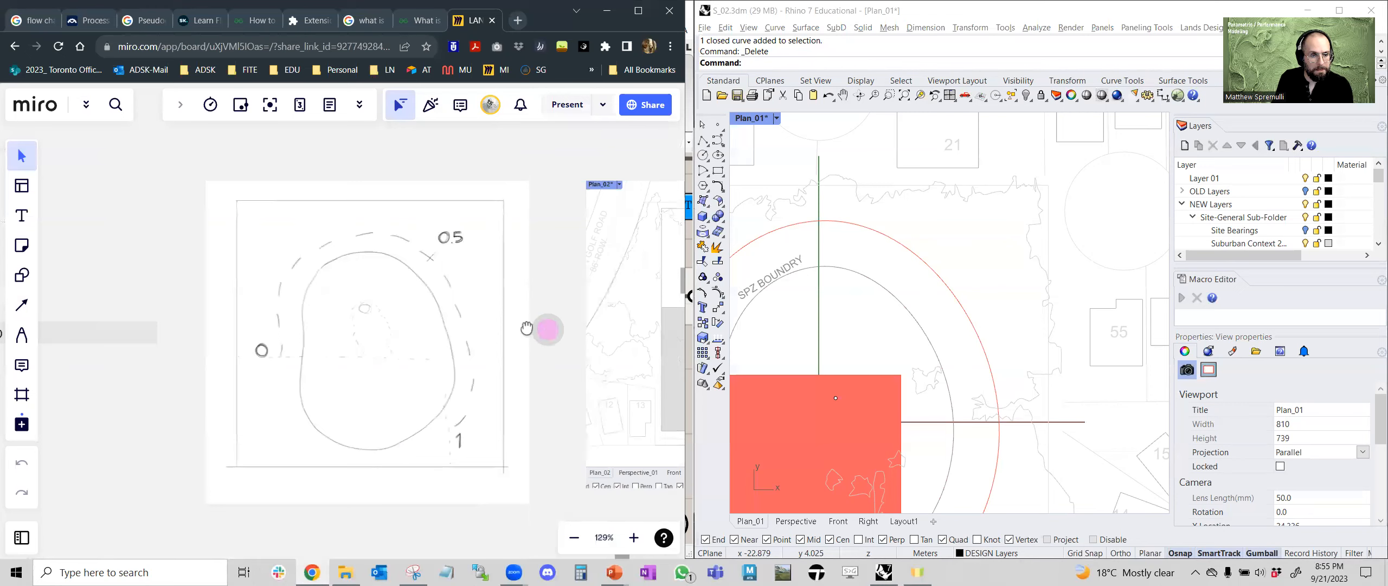
# Examine the Rhino plan and Grasshopper definition screenshots beside the offset curve sketch on the Miro board
pyautogui.moveTo(546, 329); pyautogui.dragTo(310, 334, button='right')
pyautogui.scroll(-4, 253, 341)
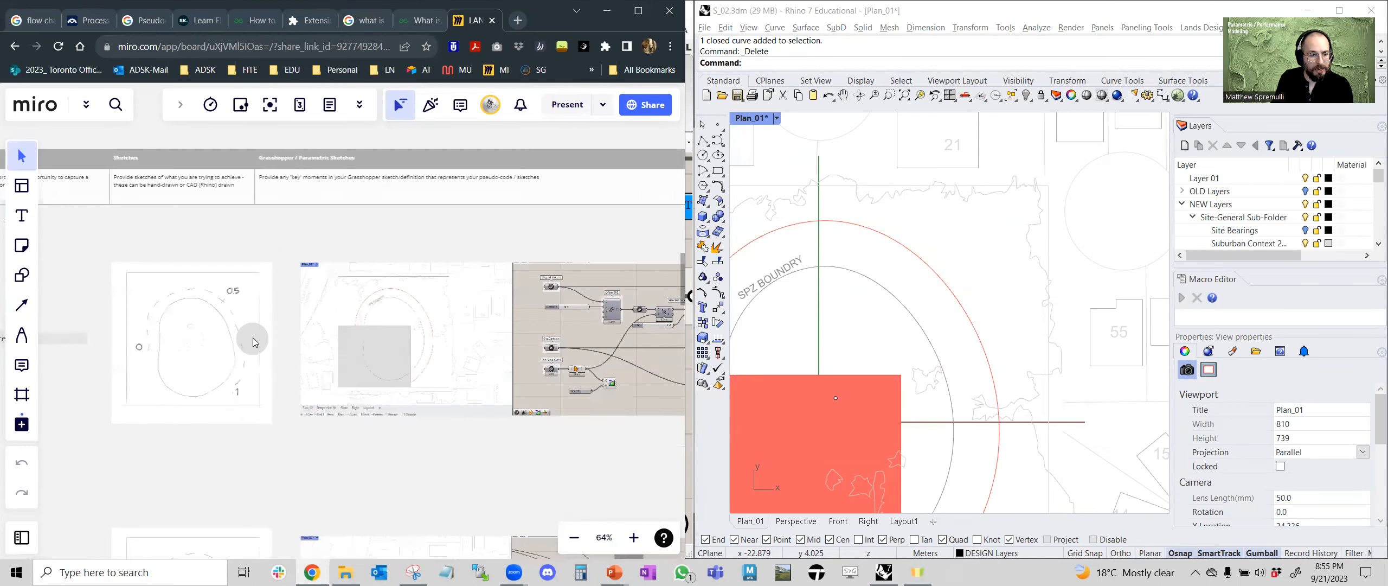
pyautogui.scroll(2, 192, 235)
pyautogui.moveTo(456, 269); pyautogui.dragTo(229, 257, button='right')
pyautogui.moveTo(580, 257); pyautogui.dragTo(543, 264, button='right')
pyautogui.scroll(3, 412, 324)
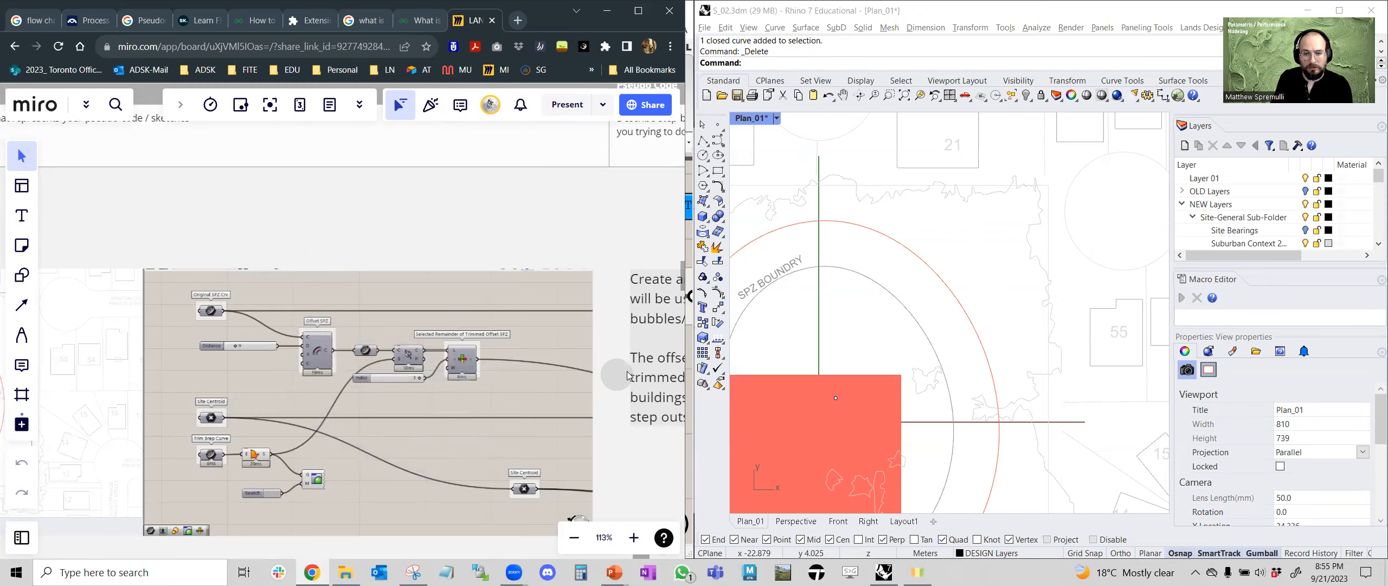
# Return to the Grasshopper definition and turn off the preview of the surface component fed by Trim Brep Curve
pyautogui.click(968, 239)
pyautogui.scroll(-3, 483, 358)
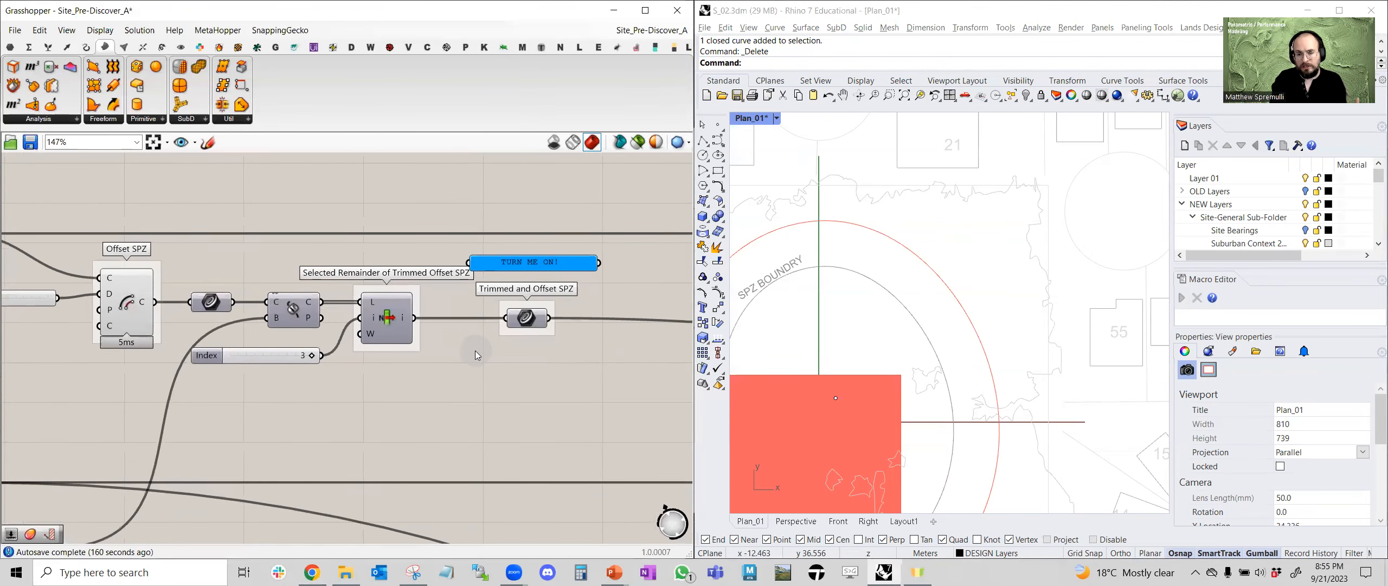
pyautogui.moveTo(234, 410); pyautogui.dragTo(511, 337, button='right')
pyautogui.scroll(-3, 510, 338)
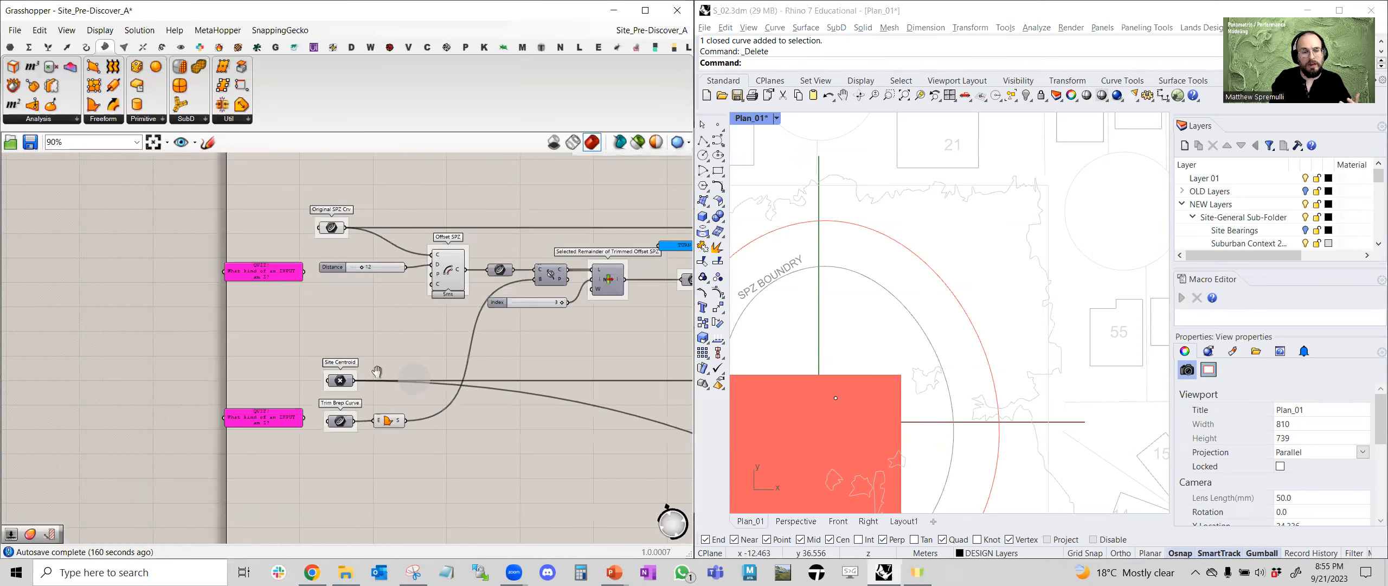
pyautogui.click(350, 416)
pyautogui.middleClick(349, 415)
pyautogui.click(389, 374)
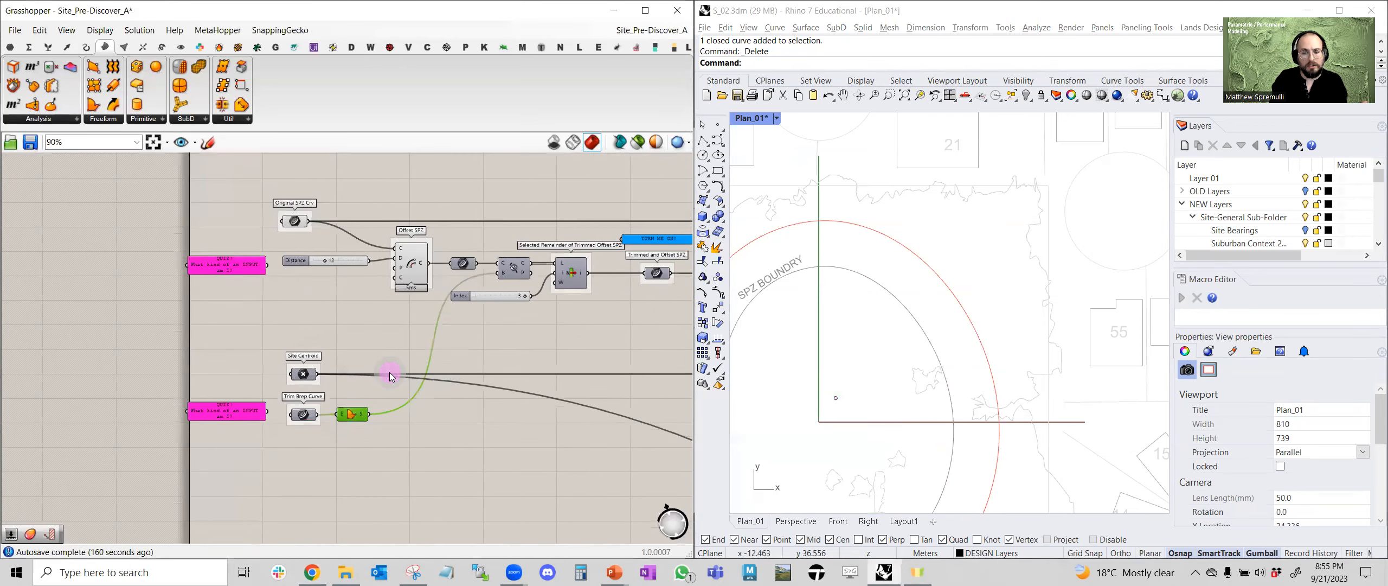
pyautogui.moveTo(488, 356); pyautogui.dragTo(448, 337, button='right')
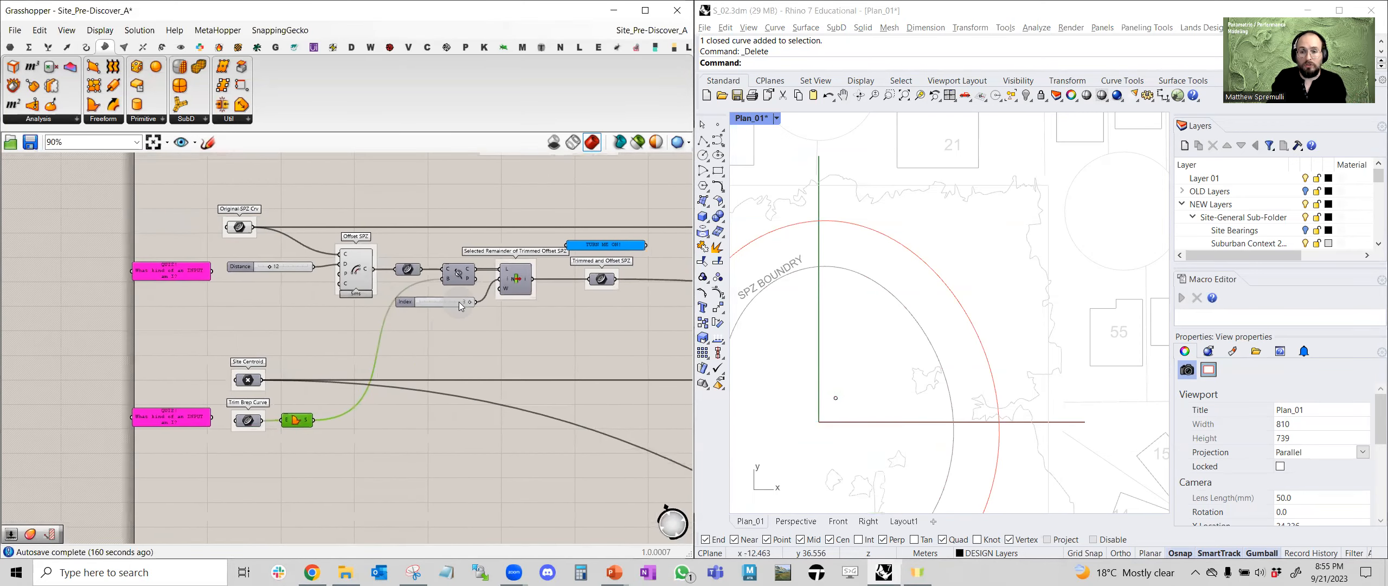
# Turn on the preview of the Trimmed and Offset SPZ curve parameter and view the whole curve in the plan
pyautogui.moveTo(538, 322); pyautogui.dragTo(412, 344, button='right')
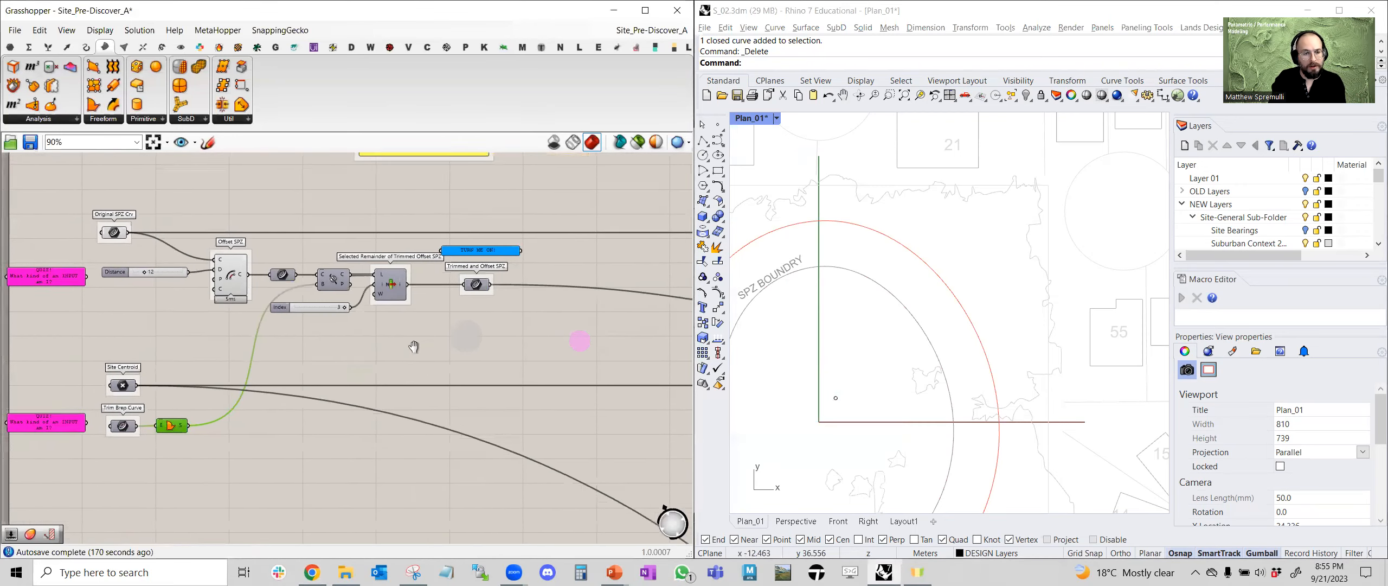
pyautogui.scroll(2, 362, 297)
pyautogui.scroll(2, 442, 299)
pyautogui.middleClick(442, 300)
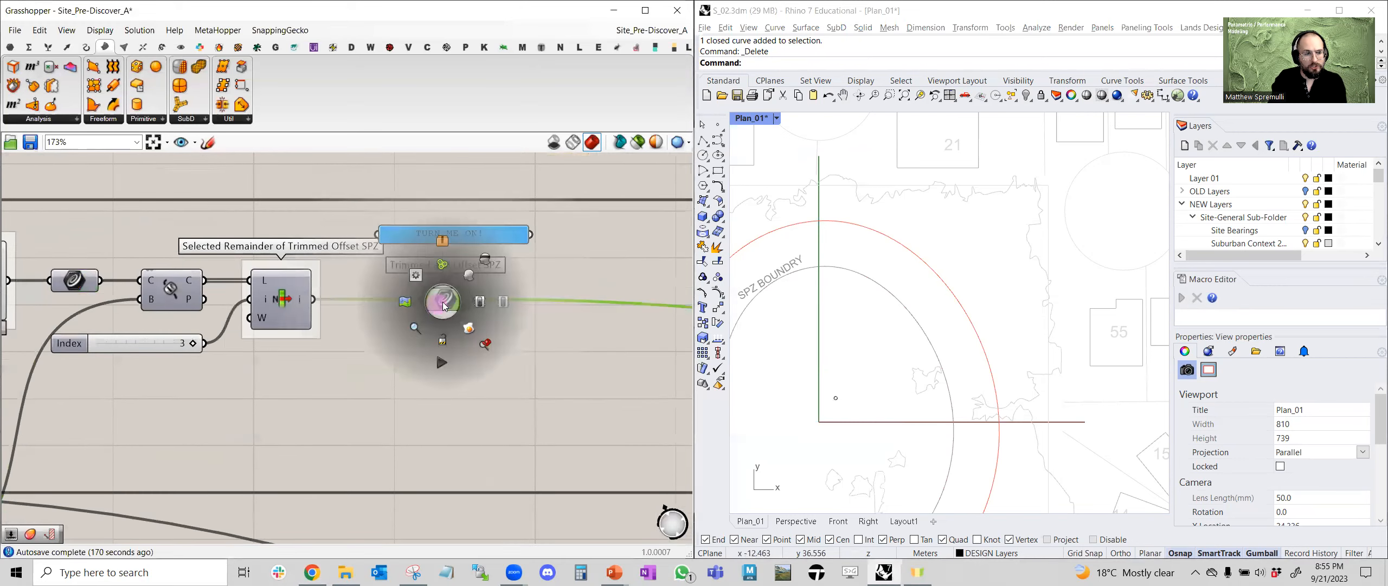
pyautogui.click(484, 266)
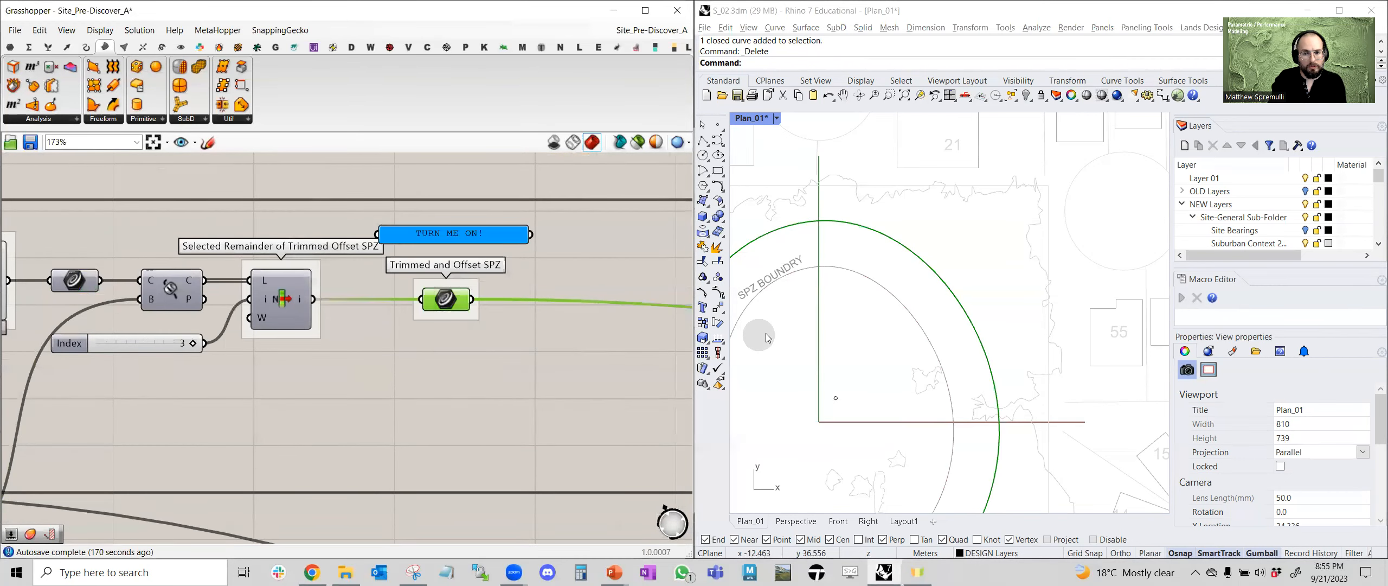
pyautogui.scroll(-3, 916, 337)
pyautogui.moveTo(914, 336); pyautogui.dragTo(924, 329, button='right')
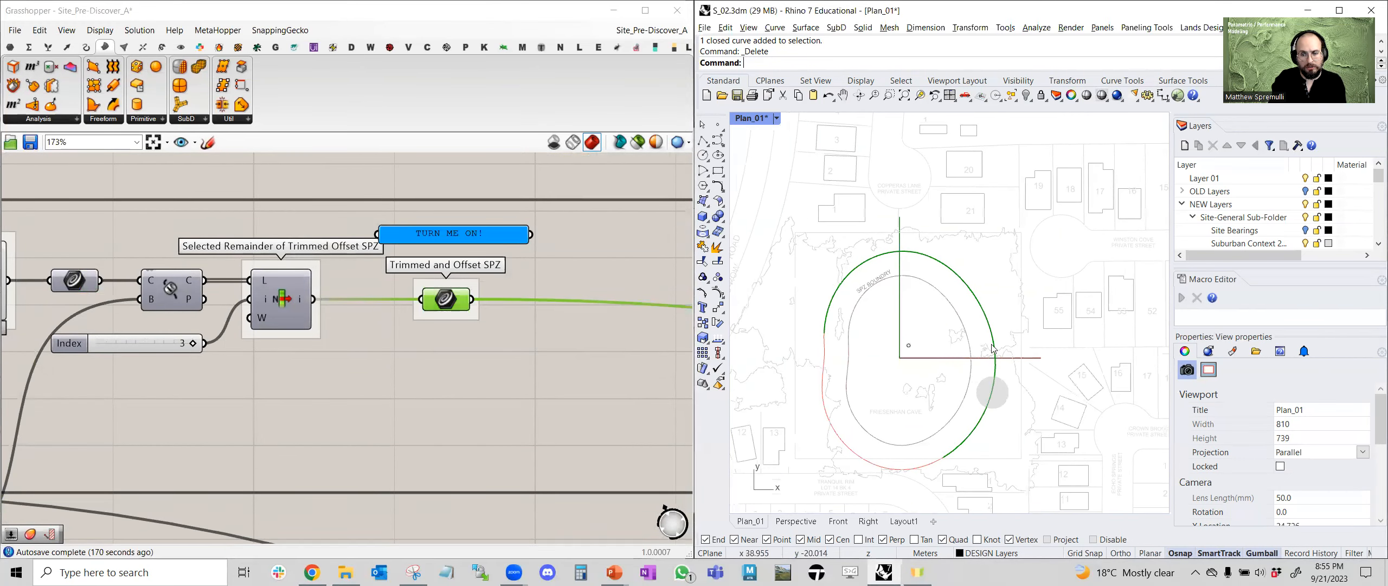
# Turn off the preview of the Offset SPZ component so only the trimmed offset curve is displayed
pyautogui.scroll(-1, 198, 385)
pyautogui.moveTo(170, 366); pyautogui.dragTo(328, 354, button='right')
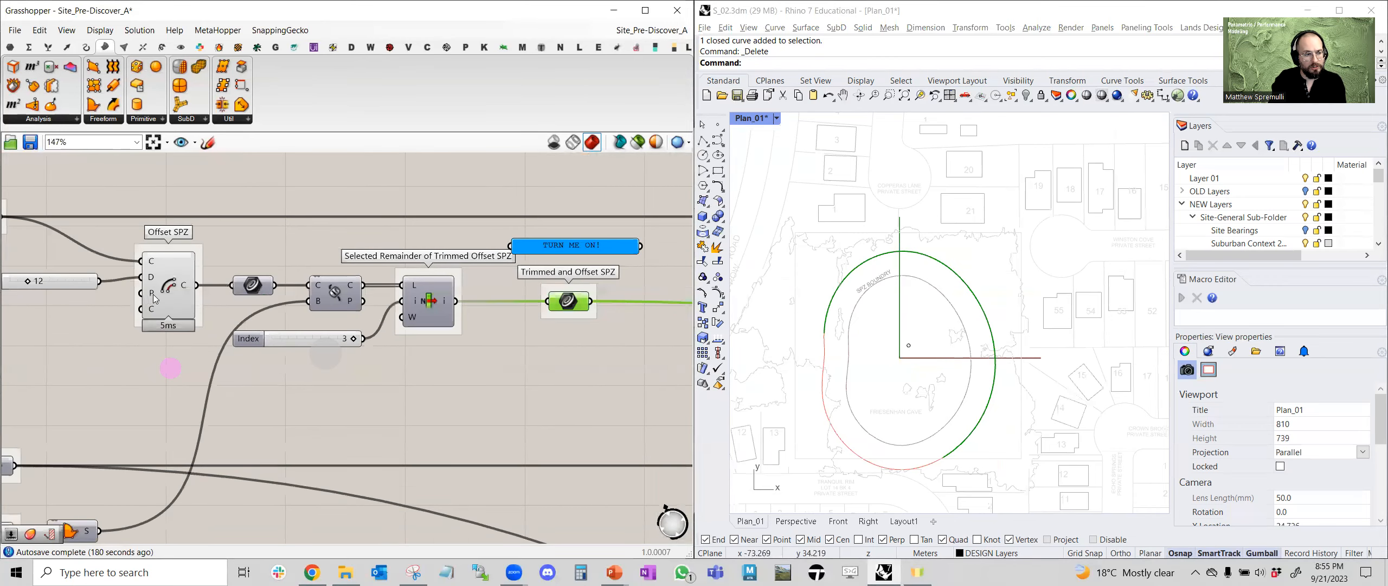
pyautogui.click(166, 291)
pyautogui.middleClick(166, 291)
pyautogui.click(211, 249)
pyautogui.moveTo(558, 350); pyautogui.dragTo(461, 343, button='right')
pyautogui.click(472, 295)
# Read the STEP_2 Create Bubble Start Positions note and compare it with the trimmed offset curve in the plan
pyautogui.moveTo(593, 350); pyautogui.dragTo(246, 336, button='right')
pyautogui.scroll(-5, 321, 336)
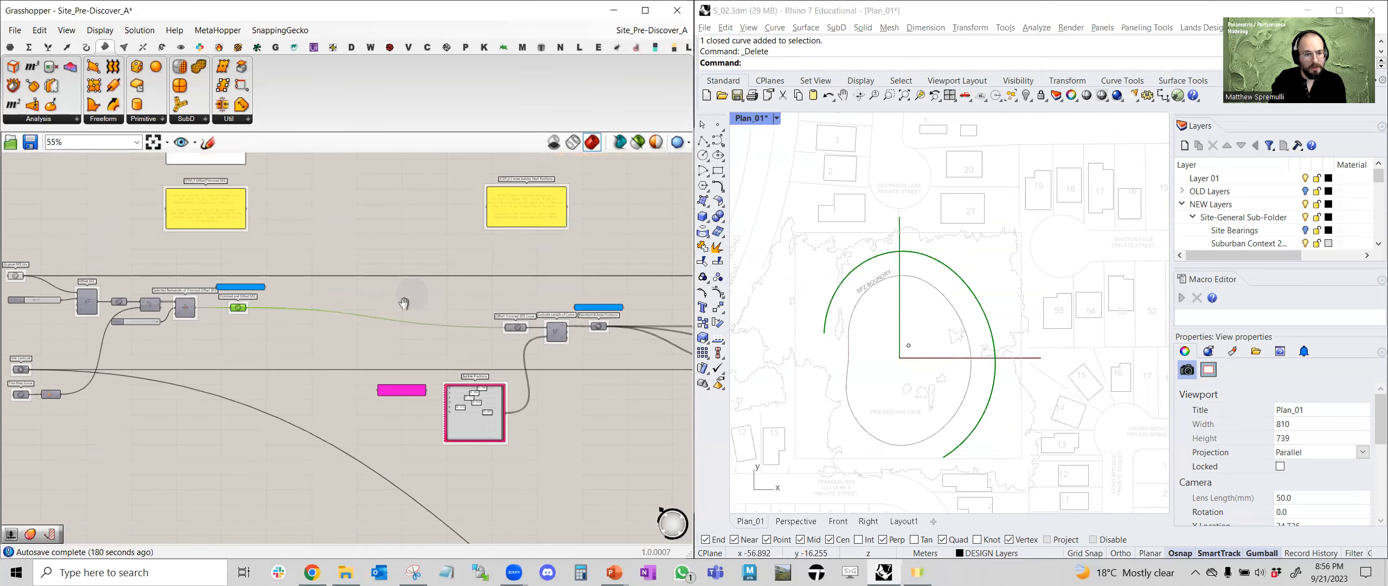
pyautogui.click(316, 294)
pyautogui.scroll(5, 473, 280)
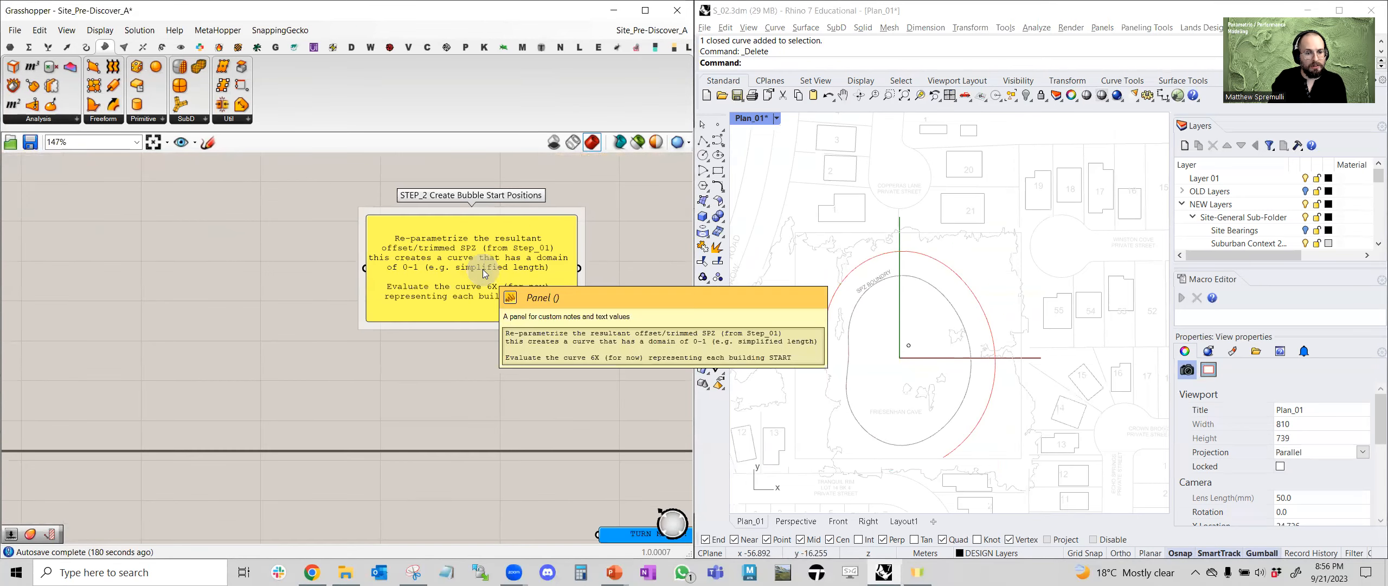
pyautogui.scroll(2, 445, 288)
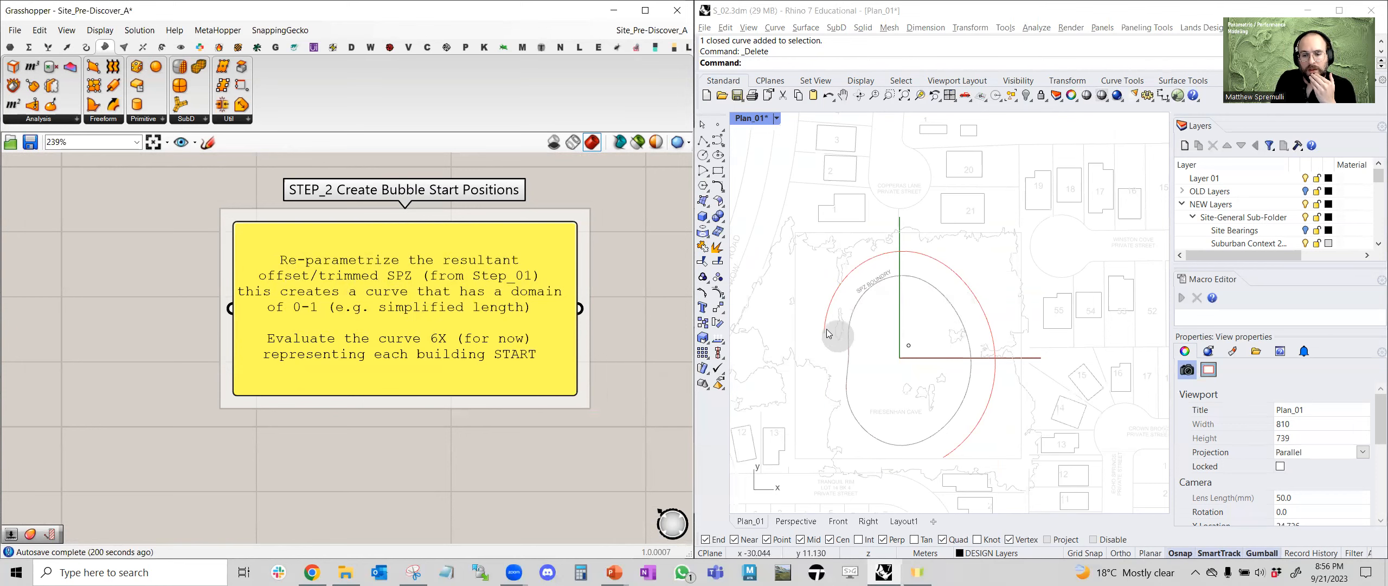
pyautogui.scroll(-4, 825, 327)
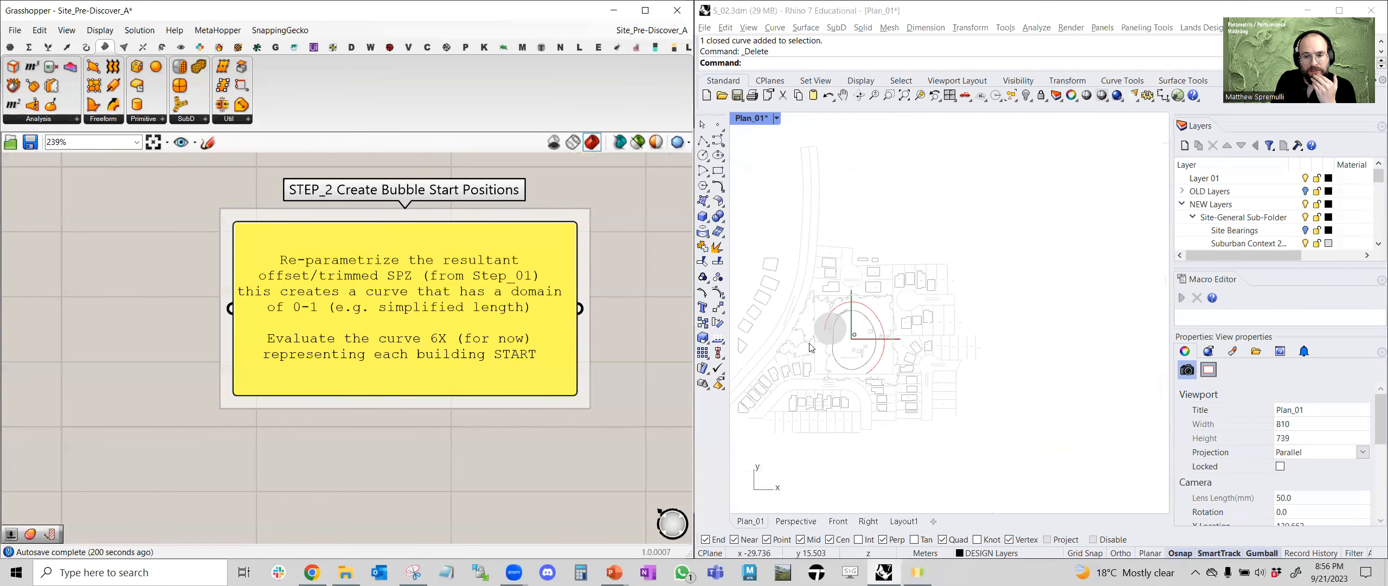
pyautogui.scroll(2, 916, 333)
pyautogui.scroll(6, 917, 333)
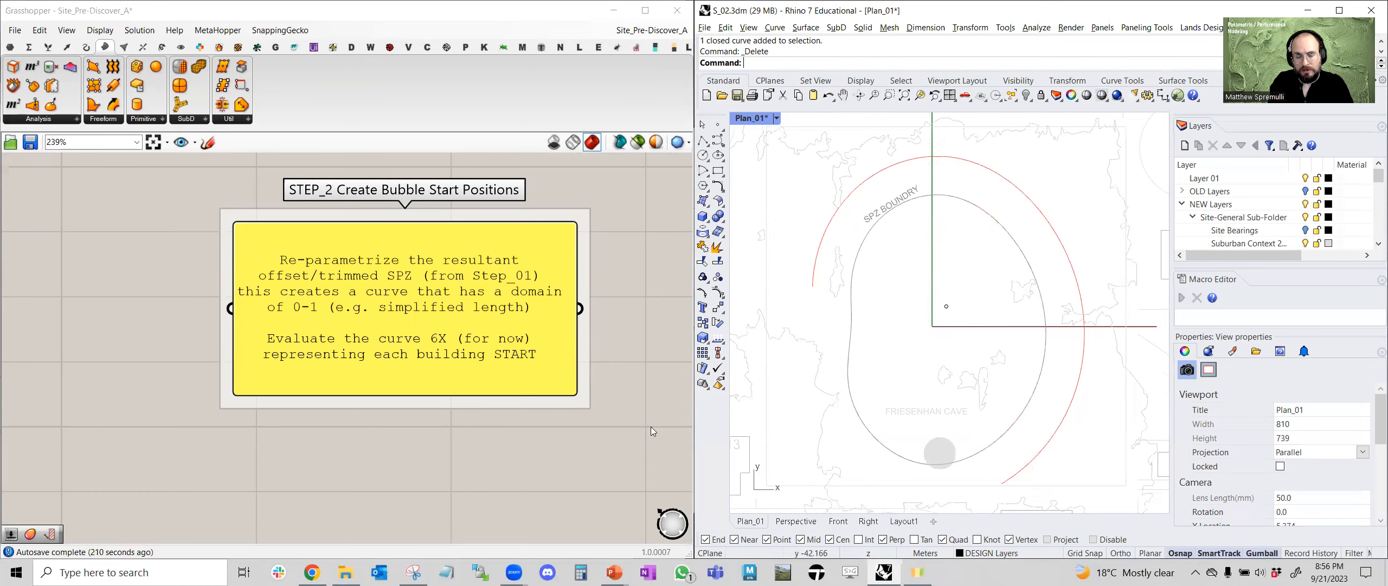
# Add a curve Length component beside the Trimmed and Offset SPZ parameter and connect the curve to its input
pyautogui.scroll(-5, 232, 387)
pyautogui.scroll(-3, 409, 309)
pyautogui.moveTo(279, 372); pyautogui.dragTo(406, 304, button='right')
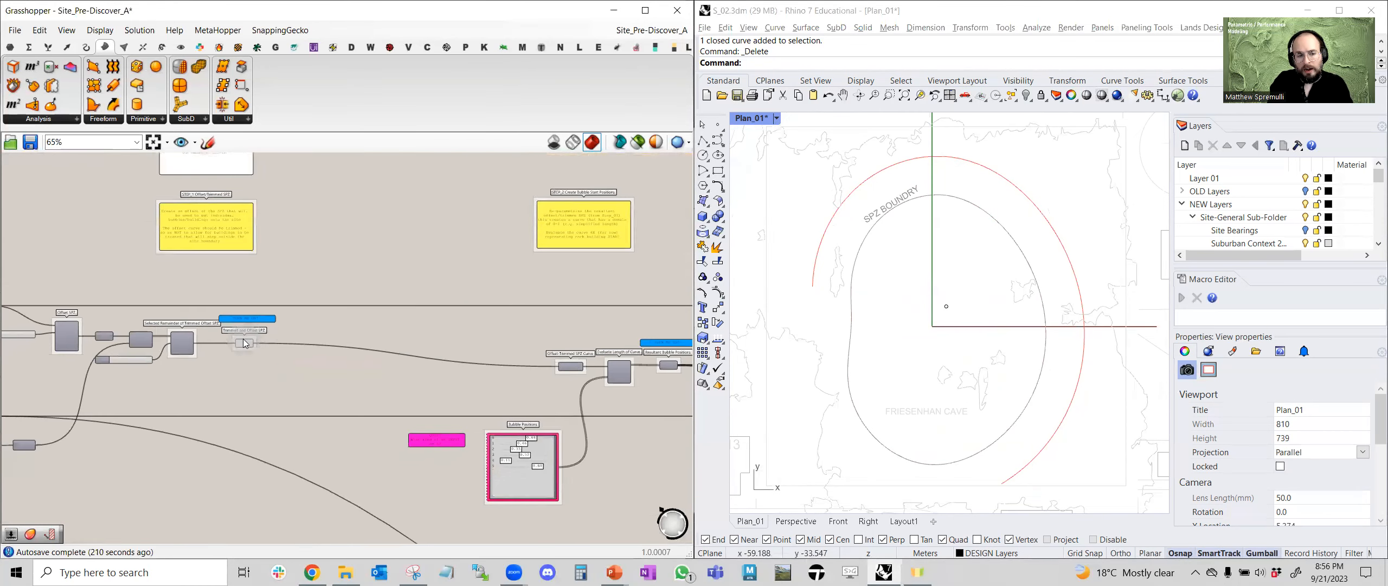
pyautogui.scroll(5, 250, 342)
pyautogui.moveTo(431, 405); pyautogui.dragTo(369, 376, button='right')
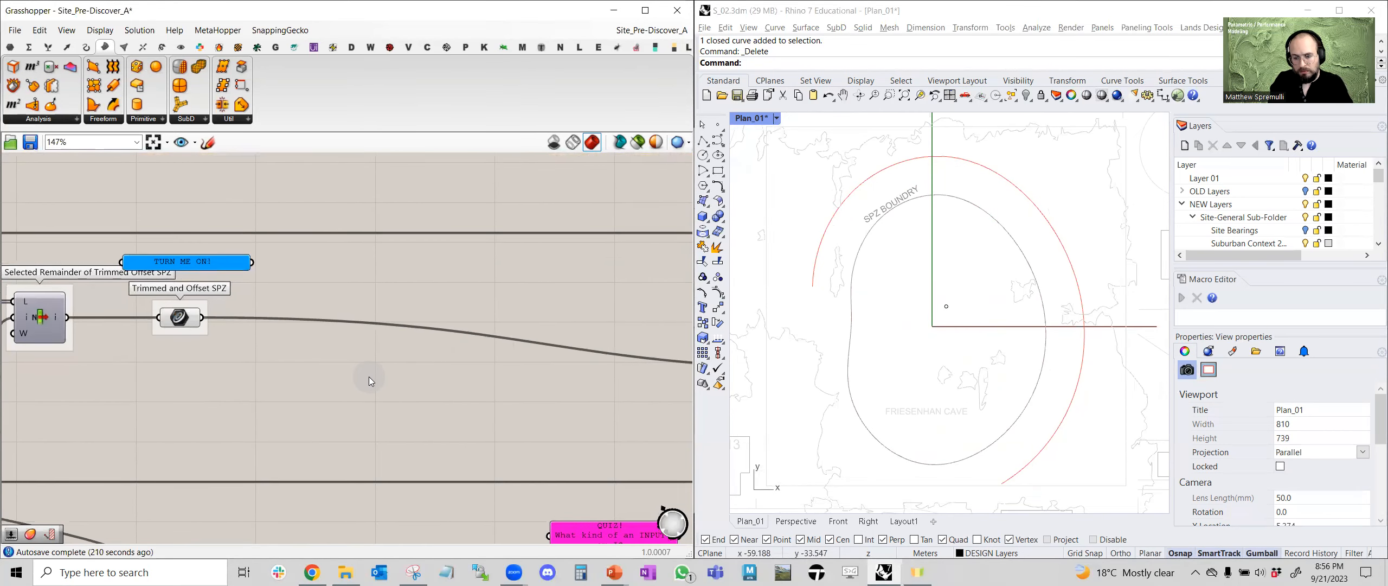
pyautogui.moveTo(293, 374); pyautogui.dragTo(329, 367, button='right')
pyautogui.doubleClick(312, 367)
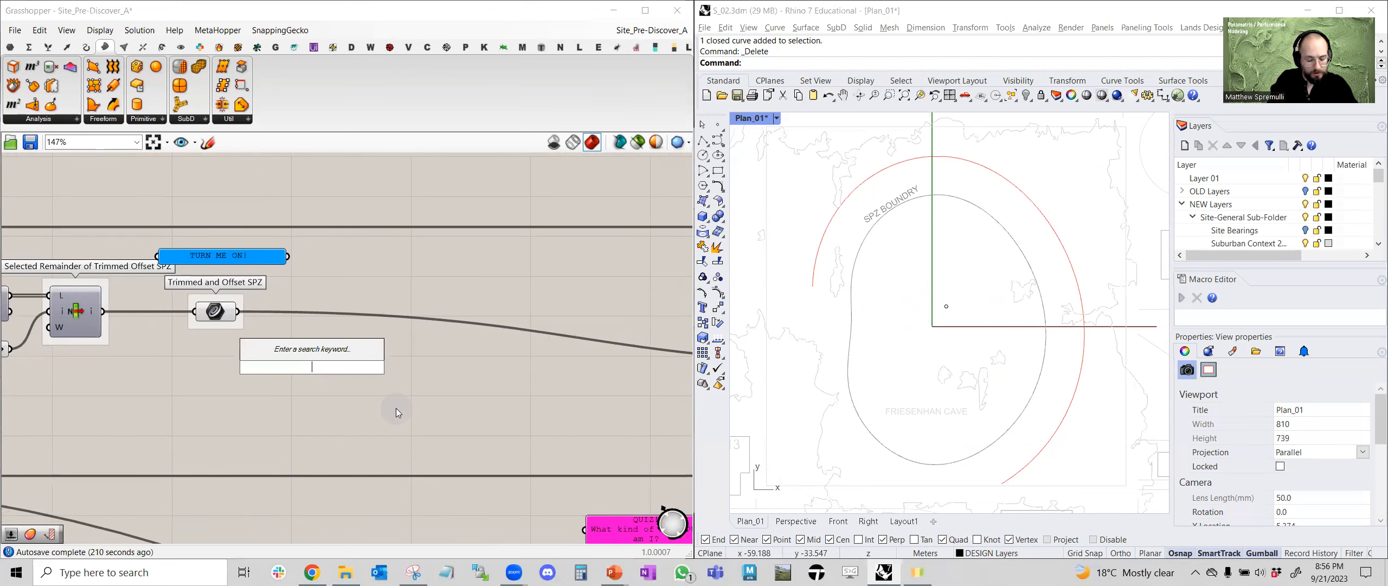
pyautogui.write('leng')
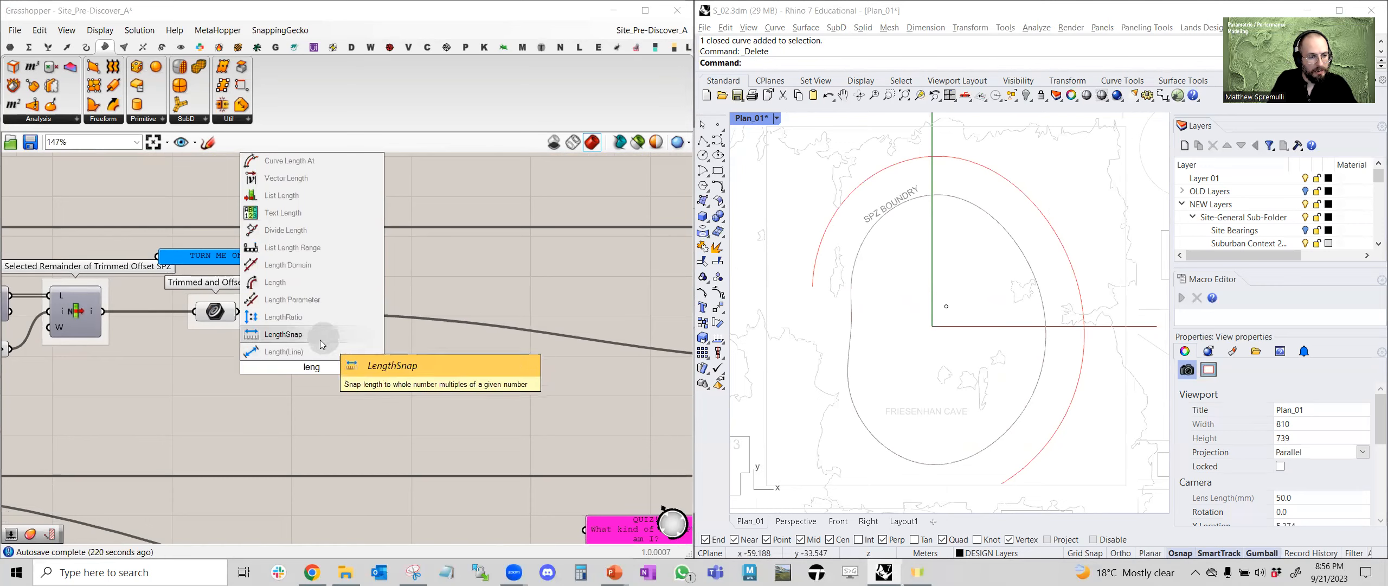
pyautogui.click(332, 286)
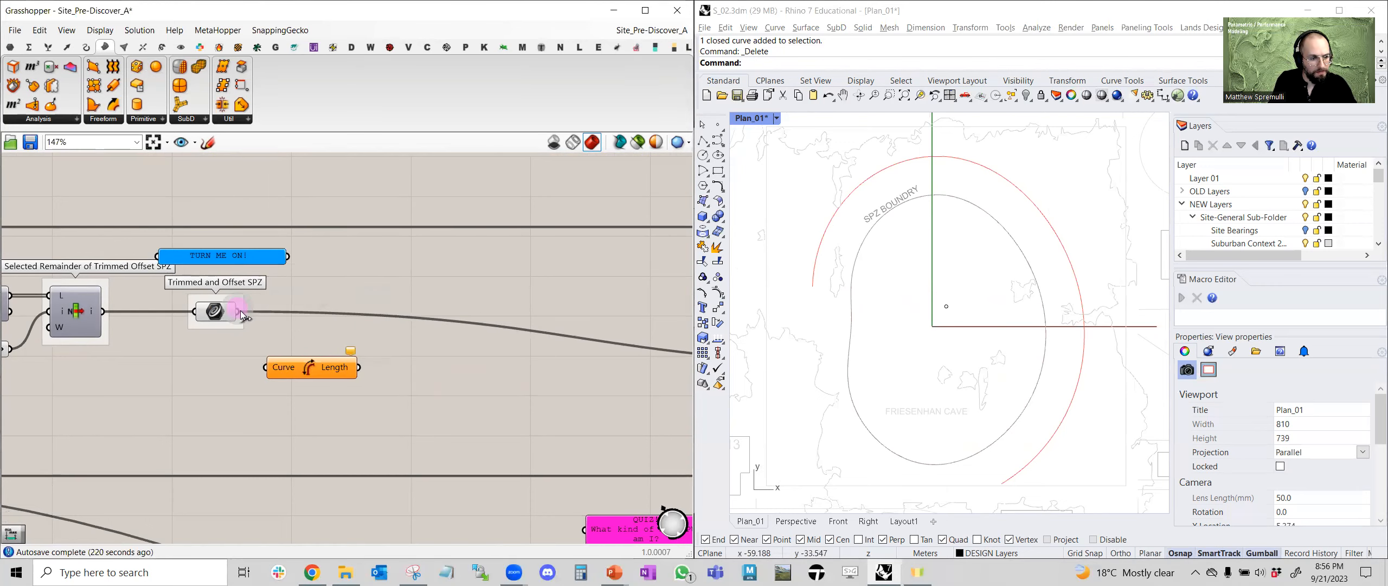
pyautogui.click(316, 377)
# Add a panel beside the Length component and connect the Length output to it to read the curve's length
pyautogui.doubleClick(401, 388)
pyautogui.write('//')
pyautogui.press('Return')
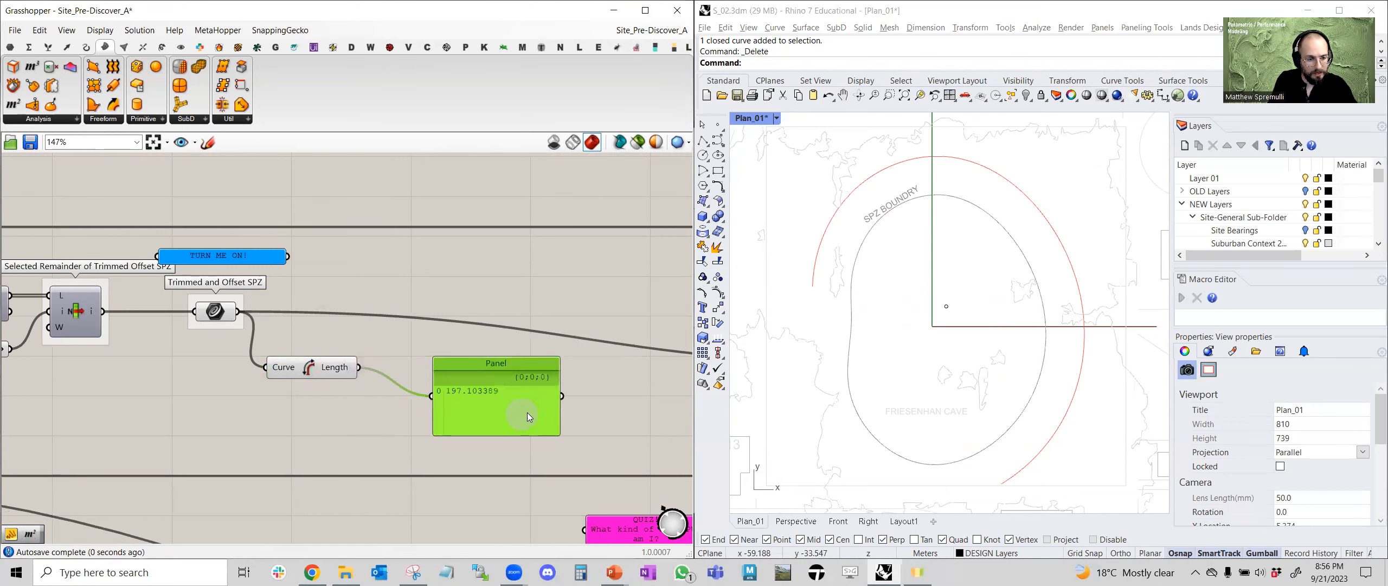
pyautogui.scroll(3, 527, 412)
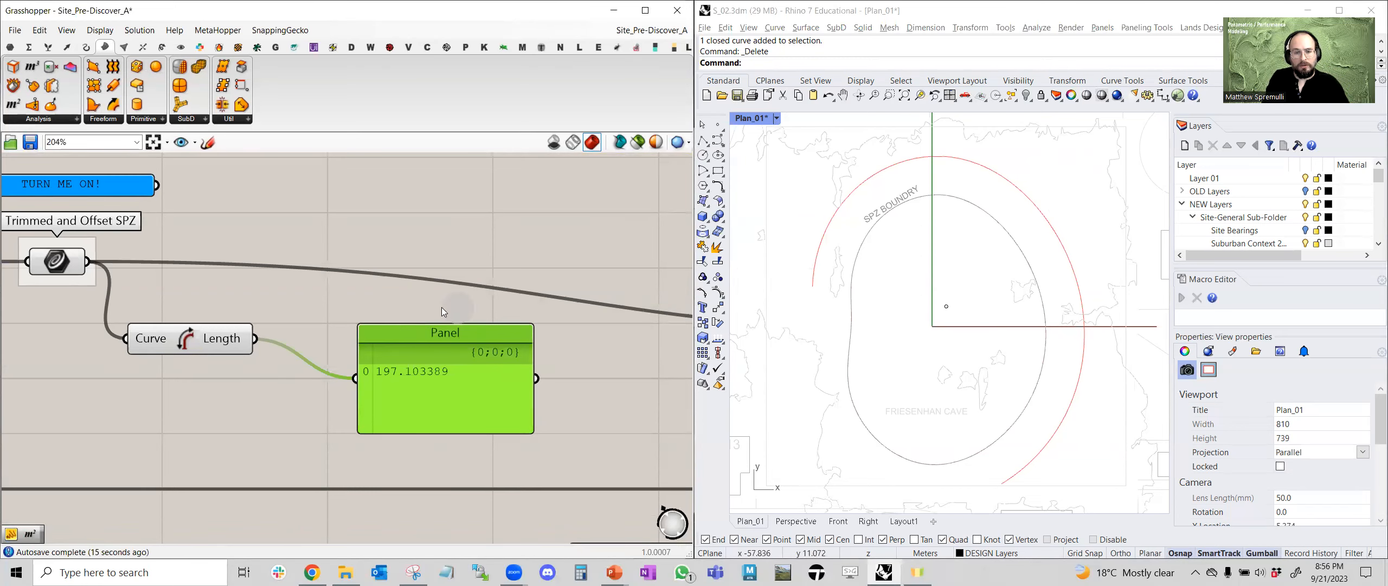
# Add an Evaluate Curve component and connect the Trimmed and Offset SPZ curve to its Curve input
pyautogui.moveTo(368, 306); pyautogui.dragTo(393, 362, button='right')
pyautogui.click(382, 287)
pyautogui.doubleClick(382, 287)
pyautogui.write('evalu')
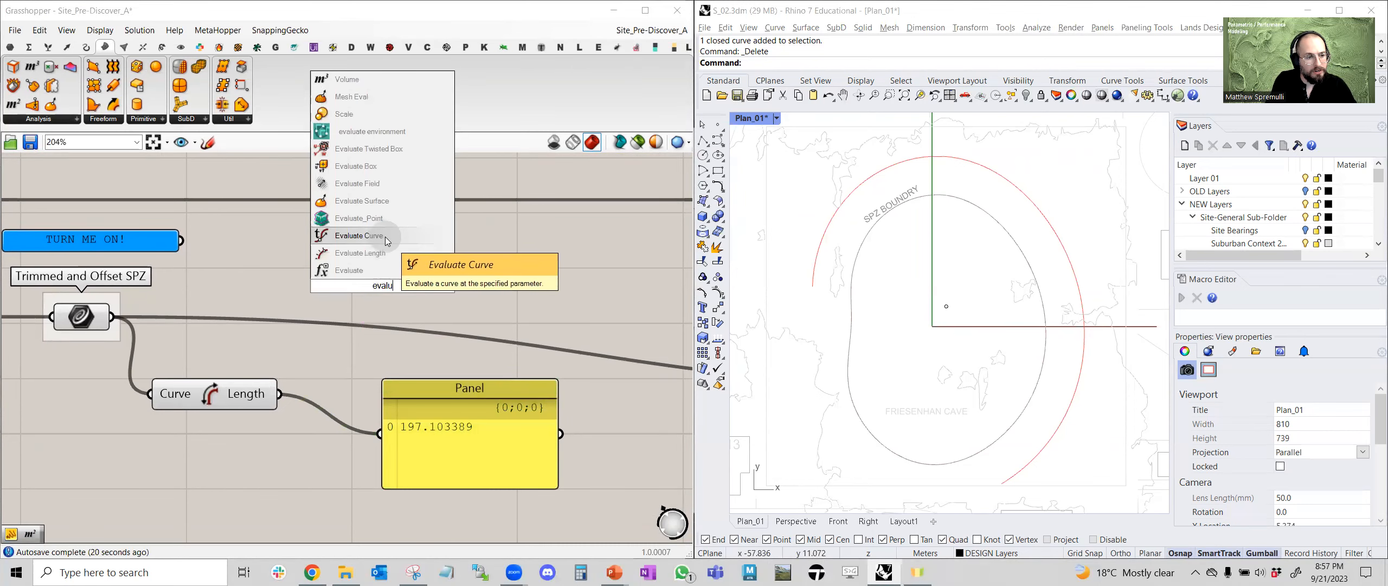
pyautogui.click(387, 241)
pyautogui.moveTo(387, 241); pyautogui.dragTo(431, 232, button='right')
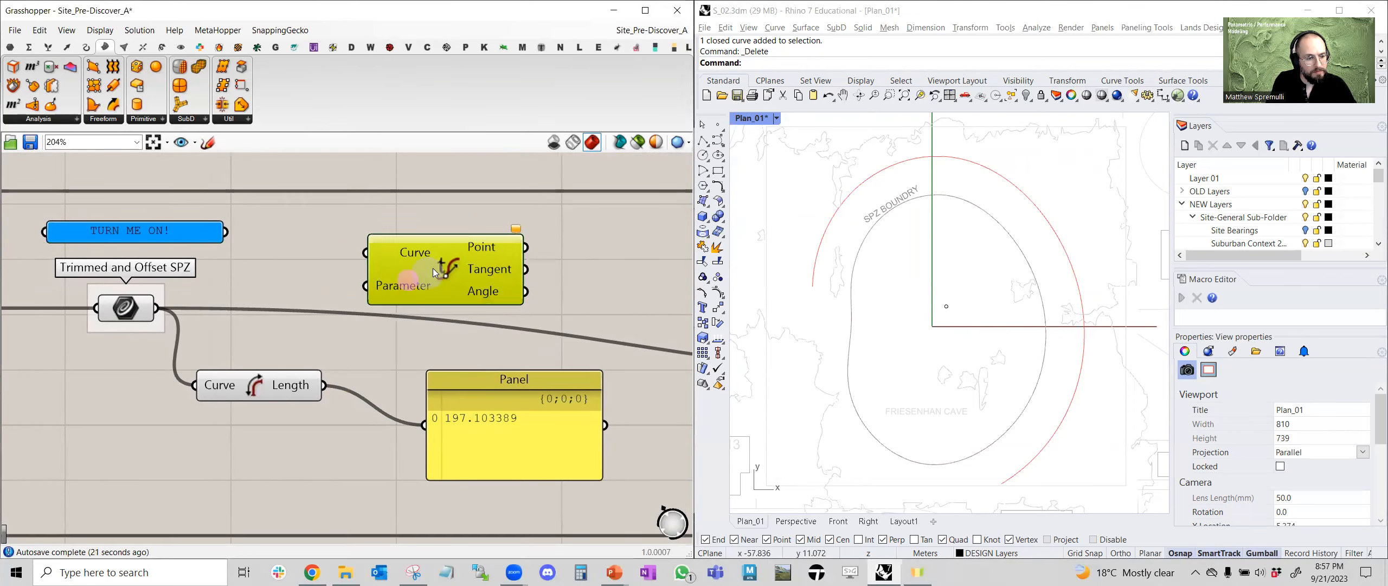
pyautogui.moveTo(321, 267); pyautogui.dragTo(375, 248)
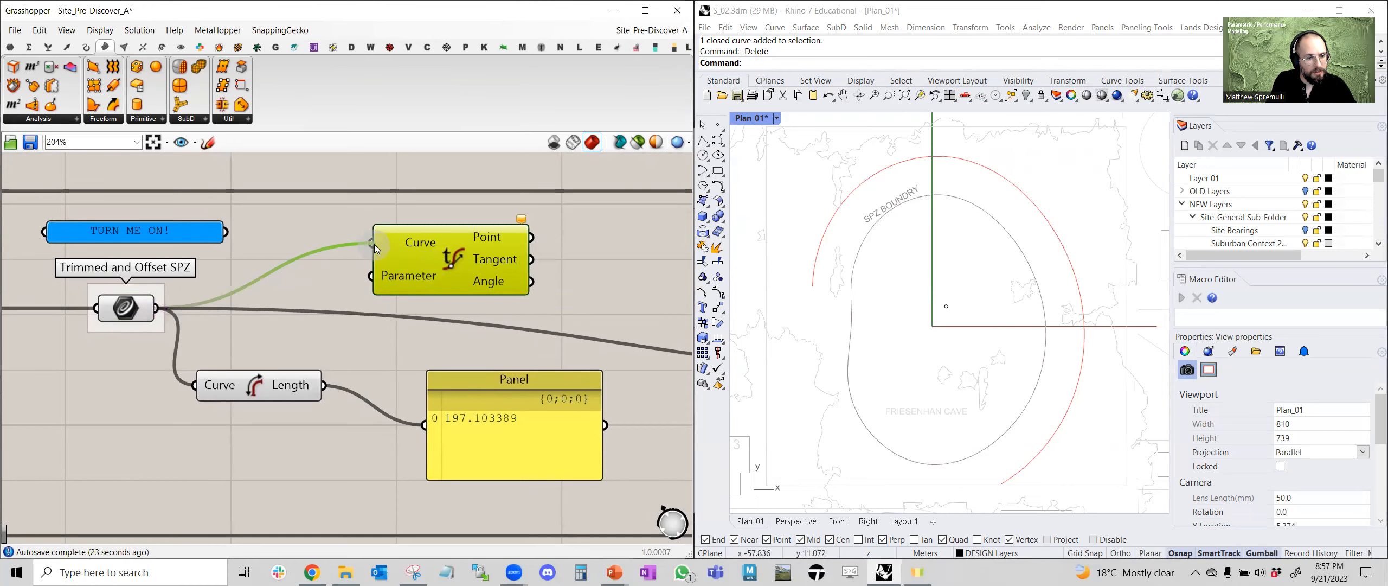
# Move the Evaluate Curve component farther above the Trimmed and Offset SPZ parameter and read its warning
pyautogui.scroll(-3, 449, 261)
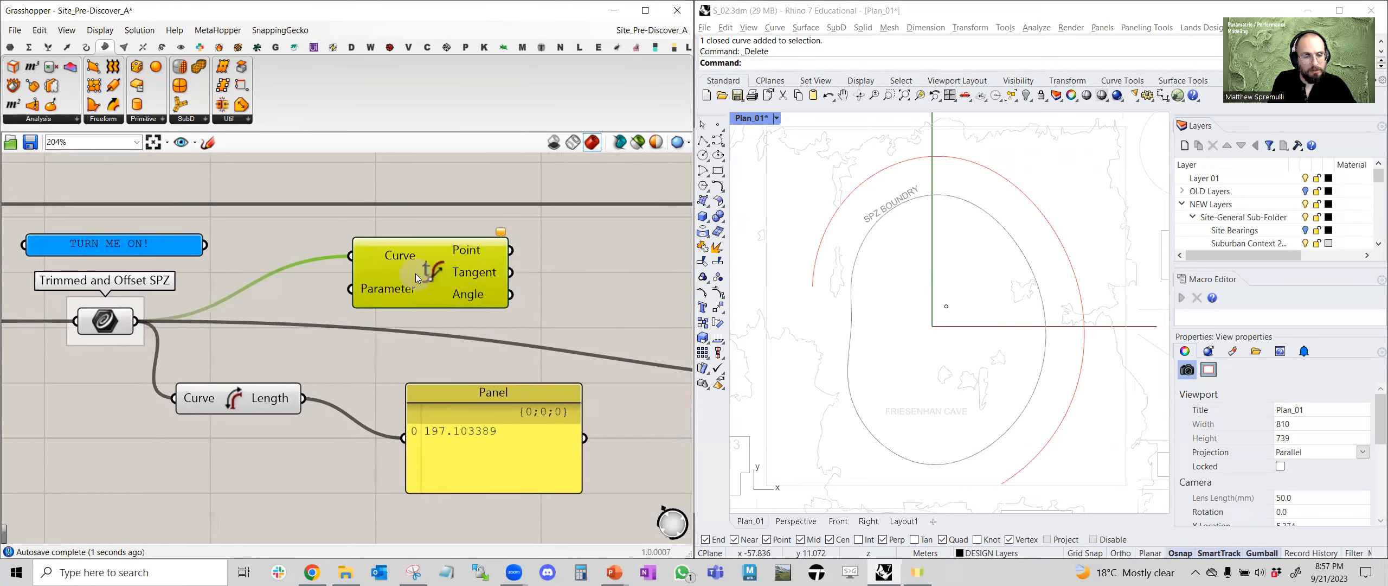
pyautogui.scroll(3, 445, 274)
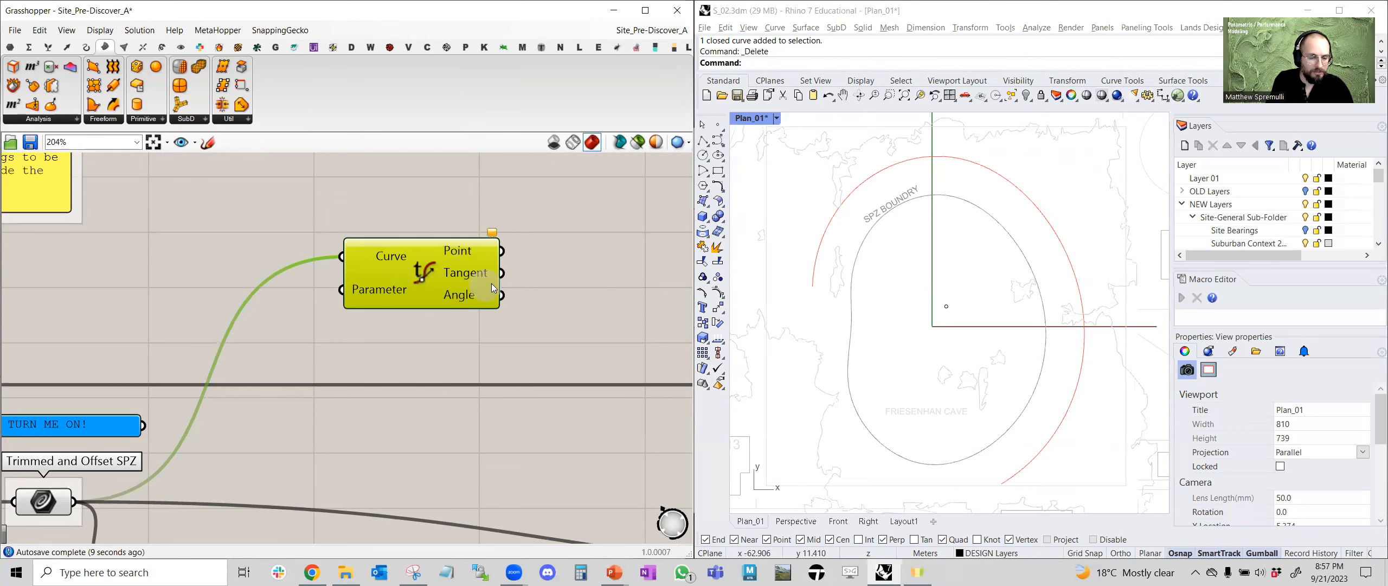
pyautogui.moveTo(558, 270); pyautogui.dragTo(513, 277, button='right')
pyautogui.click(484, 255)
pyautogui.click(445, 242)
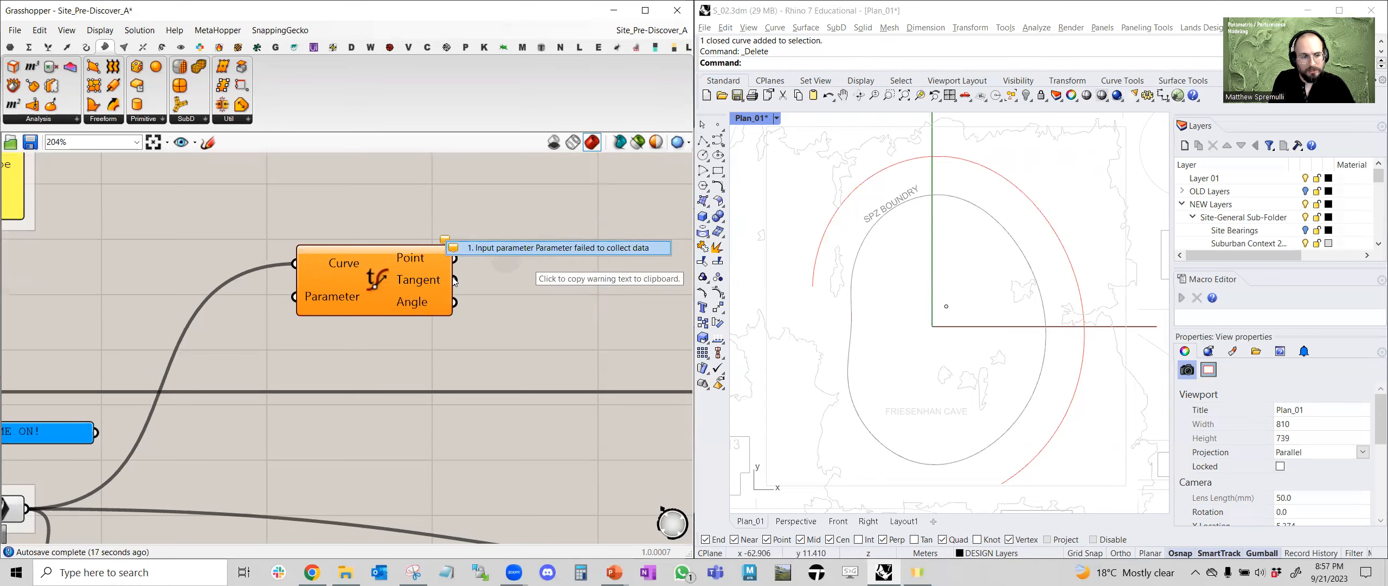
pyautogui.click(272, 339)
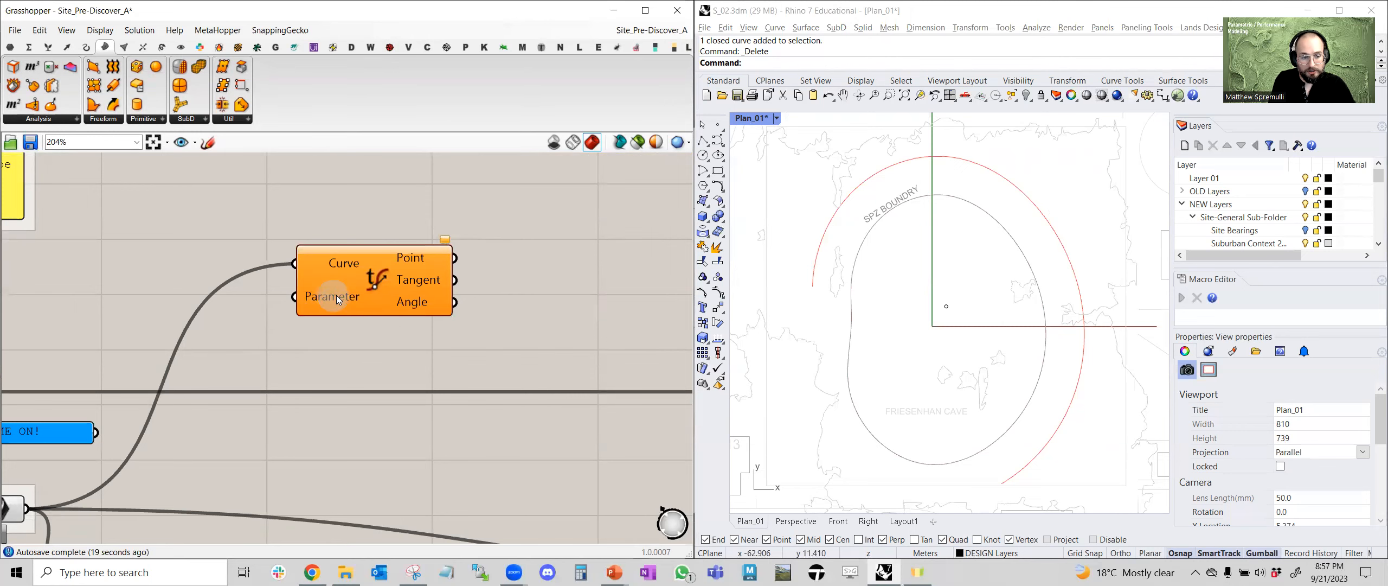
# Create a number slider ranging from 0 to 200 and connect it to the Parameter input of Evaluate Curve
pyautogui.moveTo(266, 326); pyautogui.dragTo(390, 299, button='right')
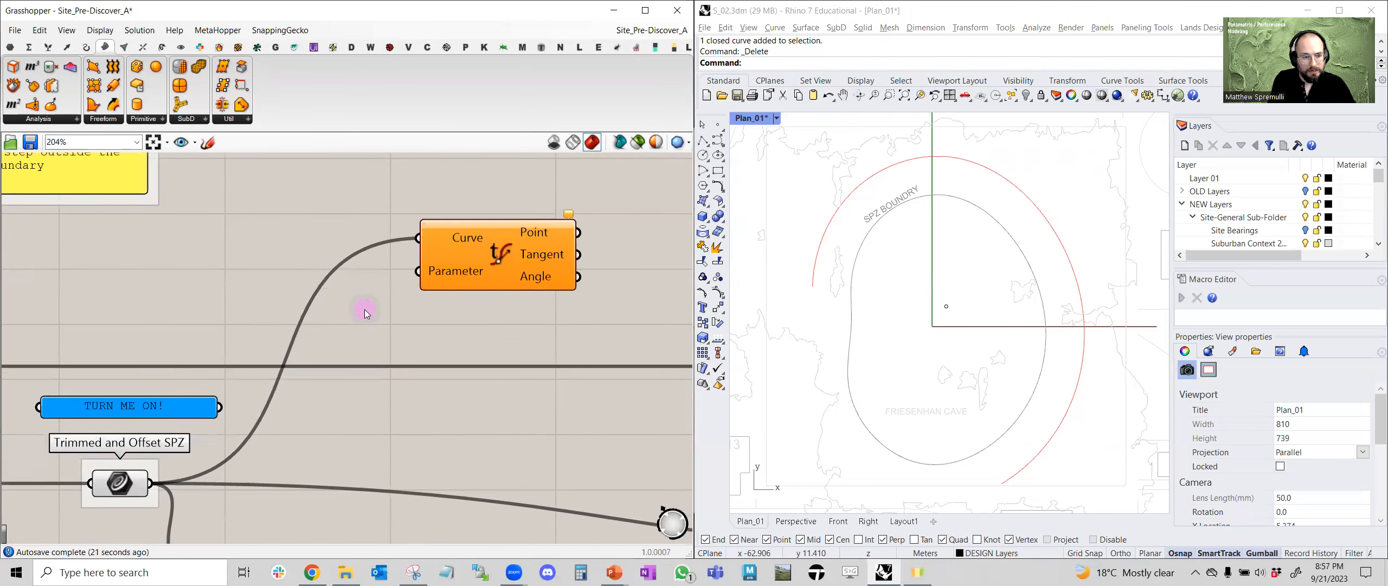
pyautogui.doubleClick(365, 309)
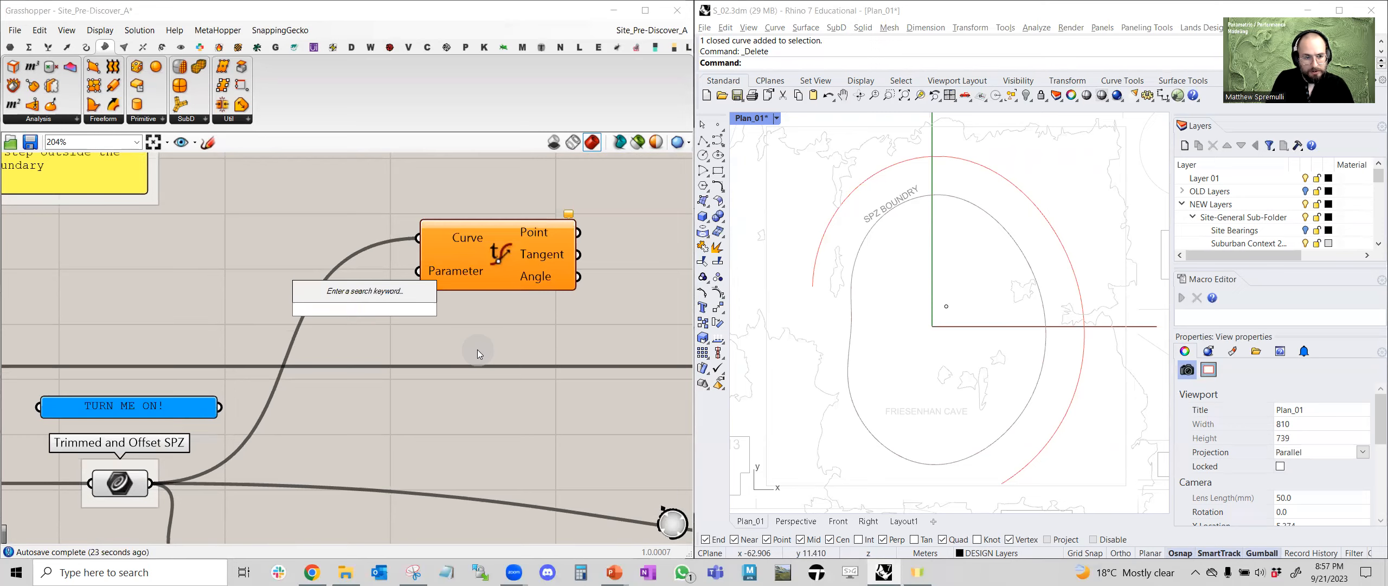
pyautogui.scroll(2, 466, 276)
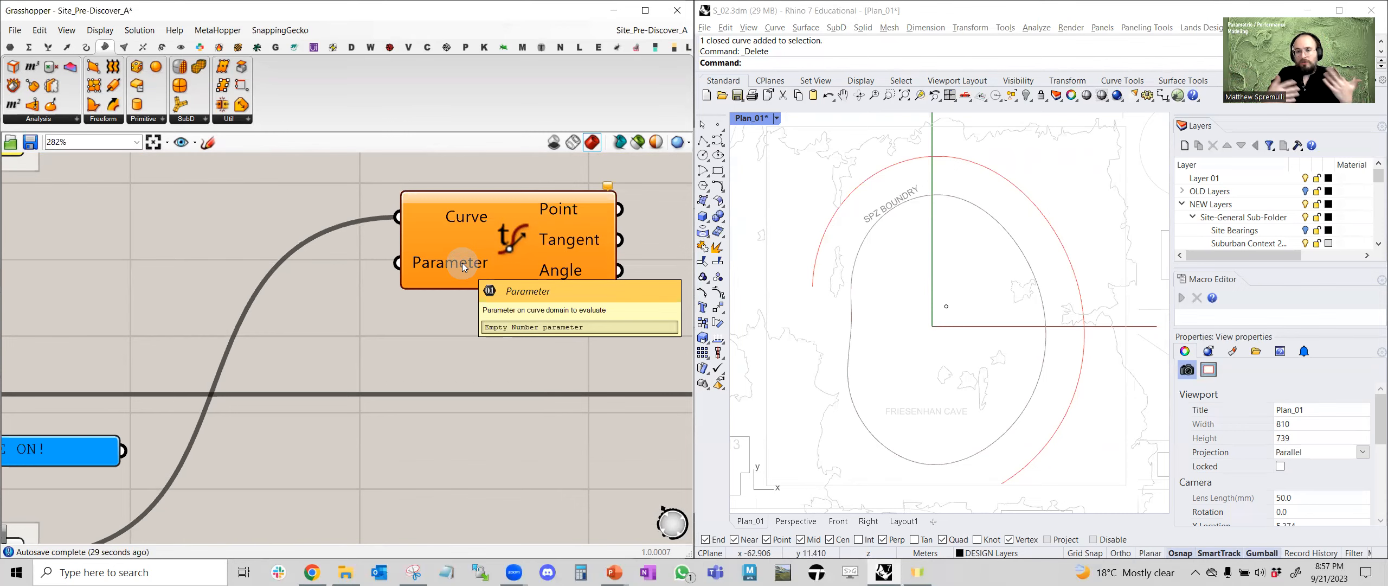
pyautogui.moveTo(304, 340); pyautogui.dragTo(347, 335, button='right')
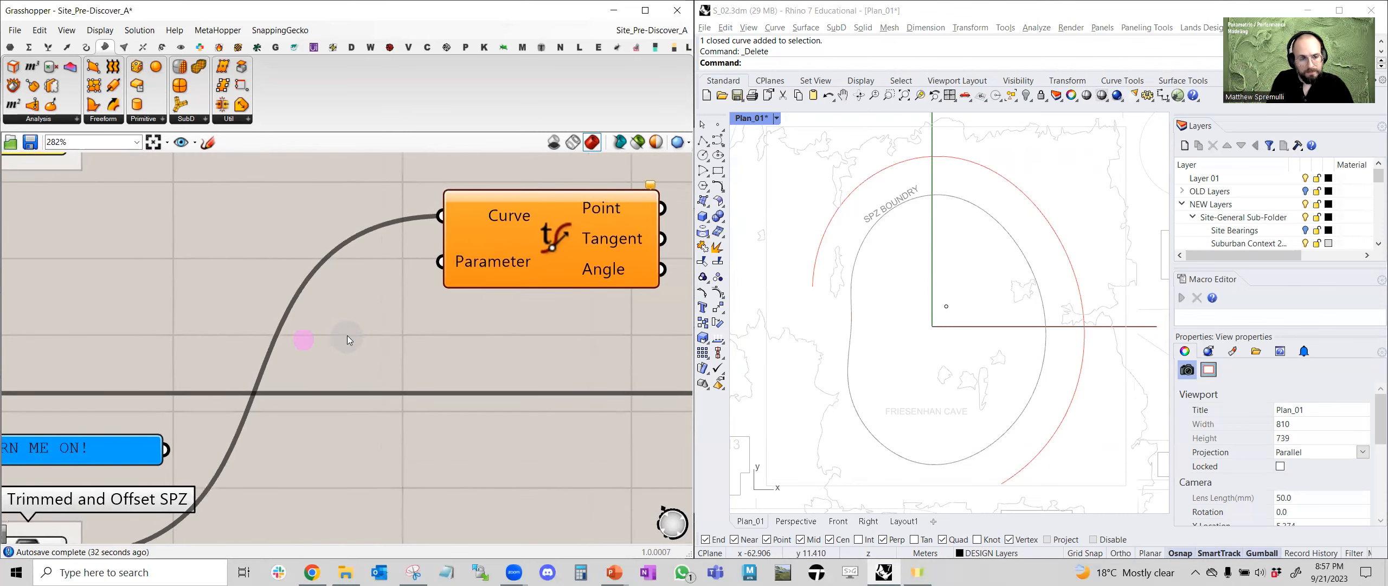
pyautogui.doubleClick(356, 331)
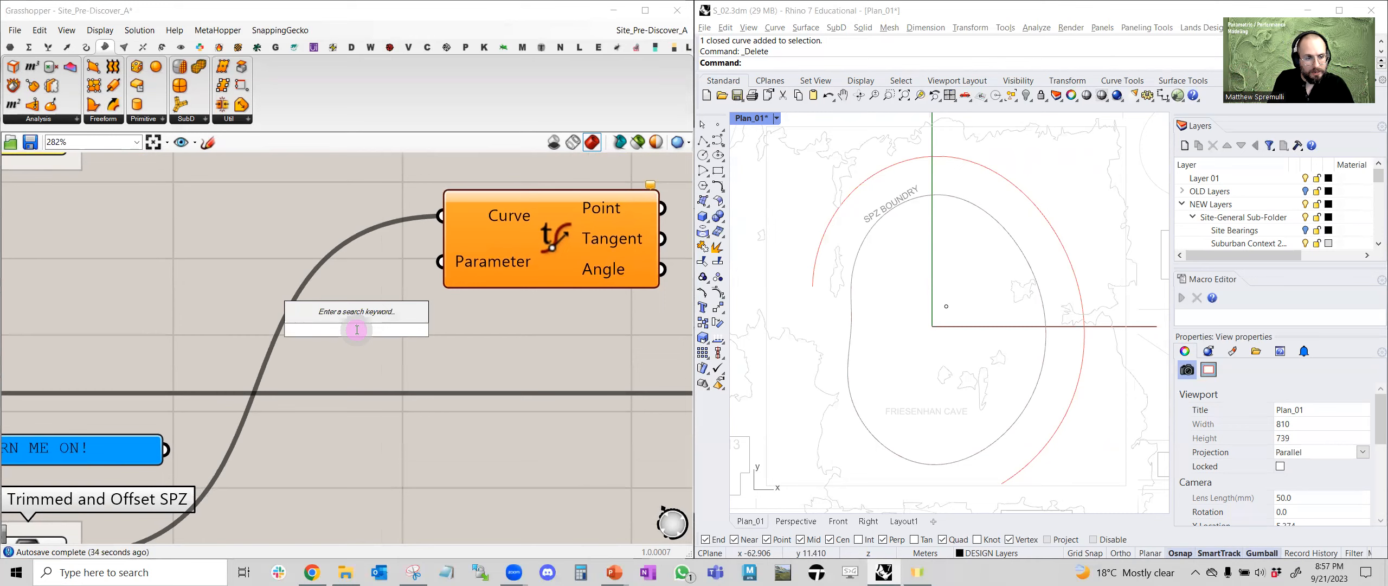
pyautogui.write('0<')
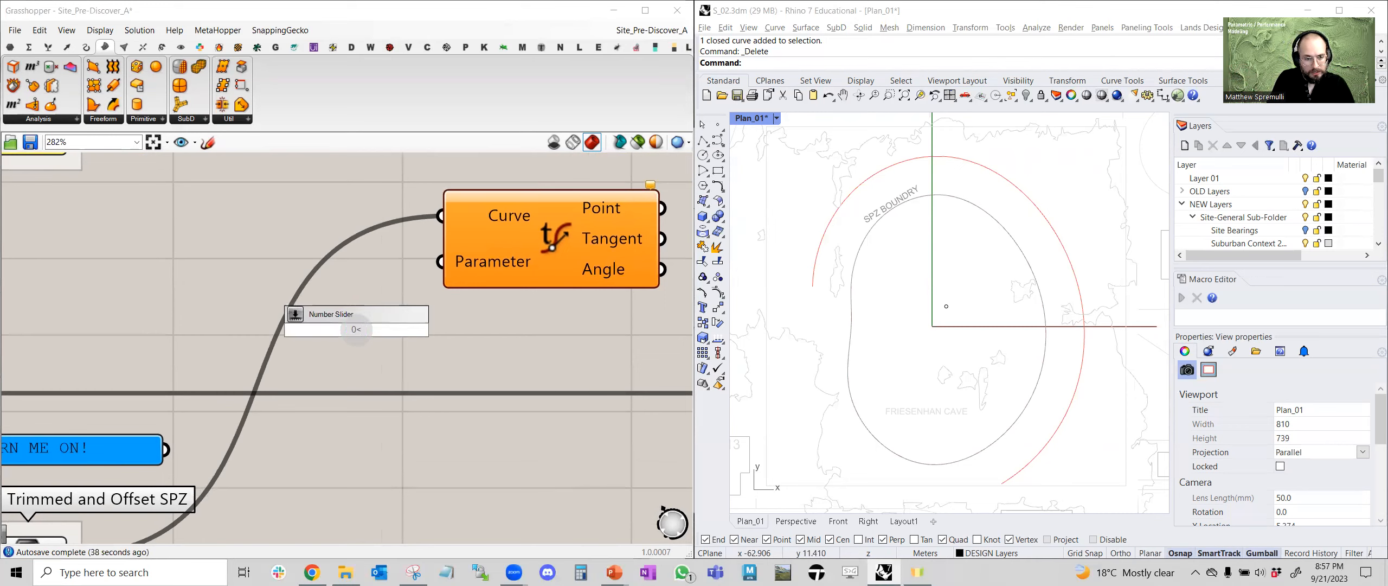
pyautogui.scroll(-5, 389, 338)
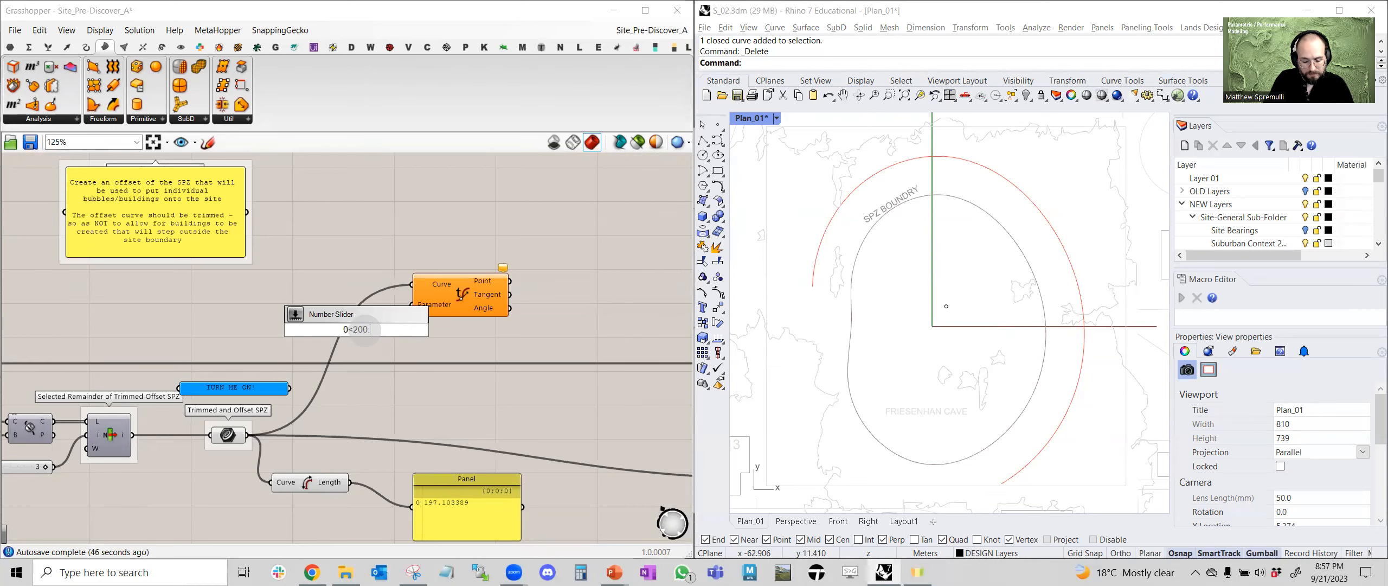
pyautogui.press('Return')
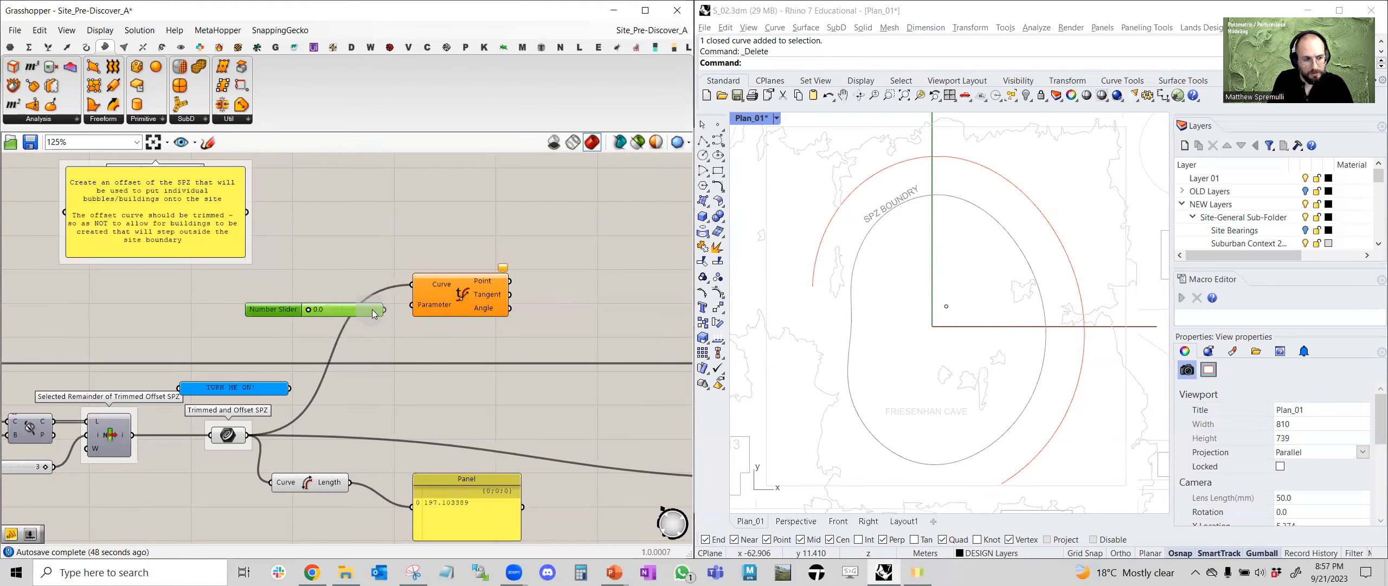
pyautogui.scroll(4, 373, 314)
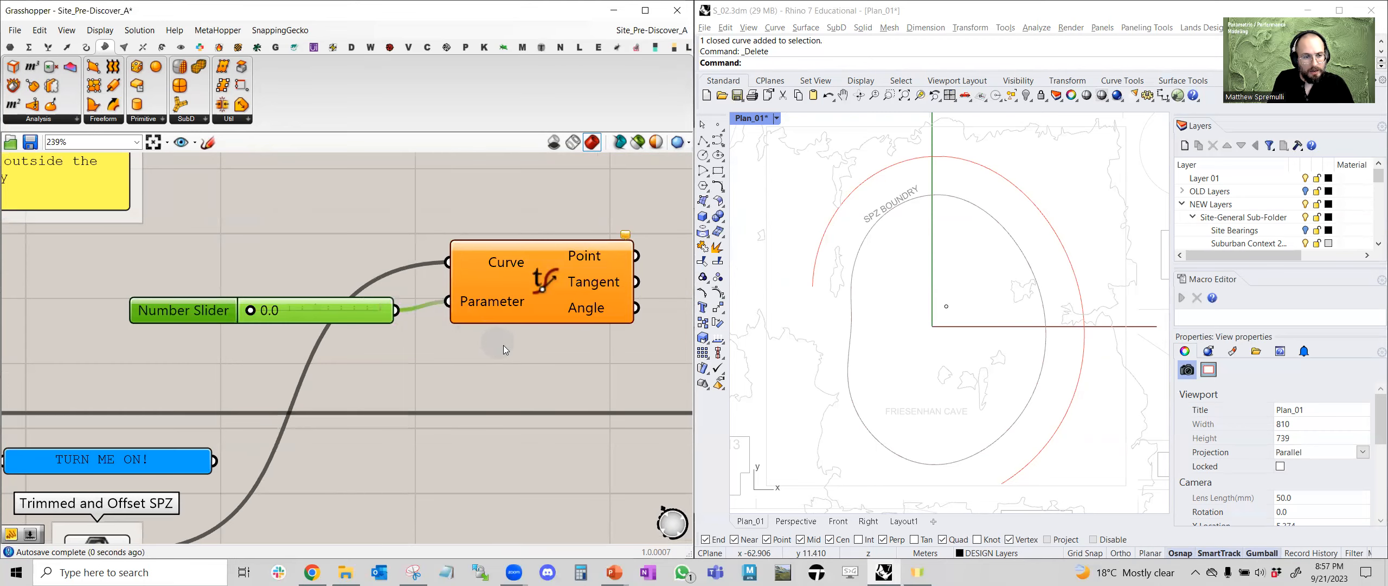
# Set the number slider to 32.6 and check the Evaluate Curve warning with the trimmed offset curve highlighted in the plan
pyautogui.moveTo(503, 344); pyautogui.dragTo(444, 339, button='right')
pyautogui.moveTo(187, 307); pyautogui.dragTo(203, 307)
pyautogui.scroll(-2, 375, 320)
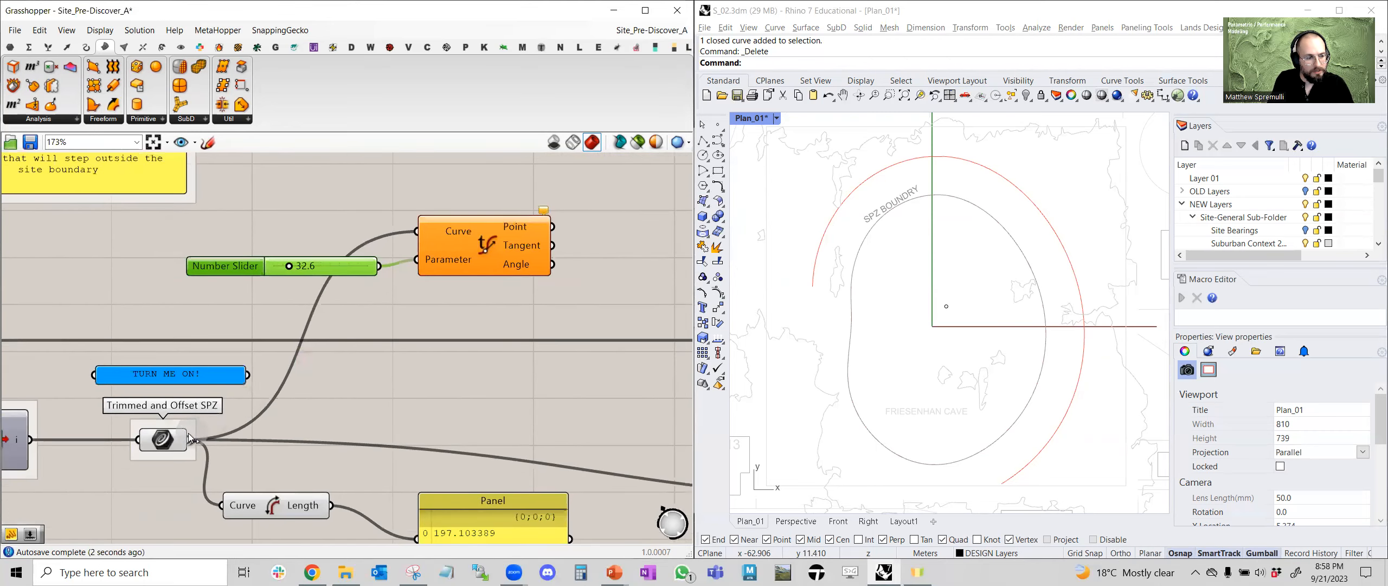
pyautogui.click(179, 438)
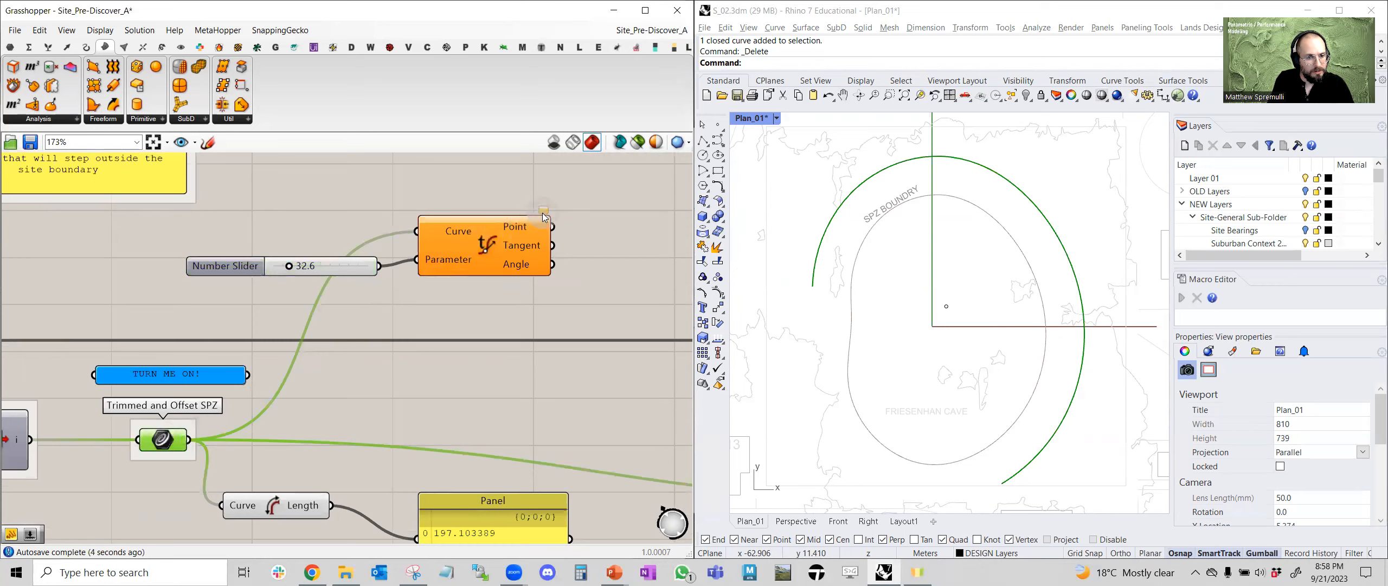
pyautogui.moveTo(544, 212)
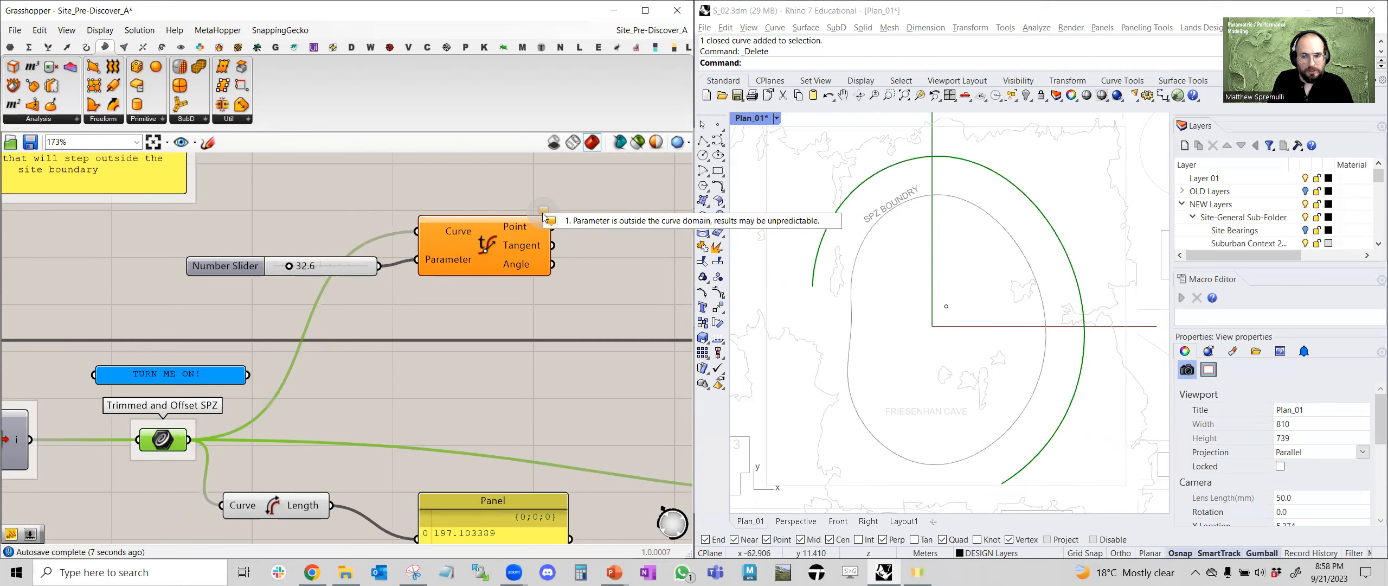
pyautogui.moveTo(490, 271); pyautogui.dragTo(474, 278, button='right')
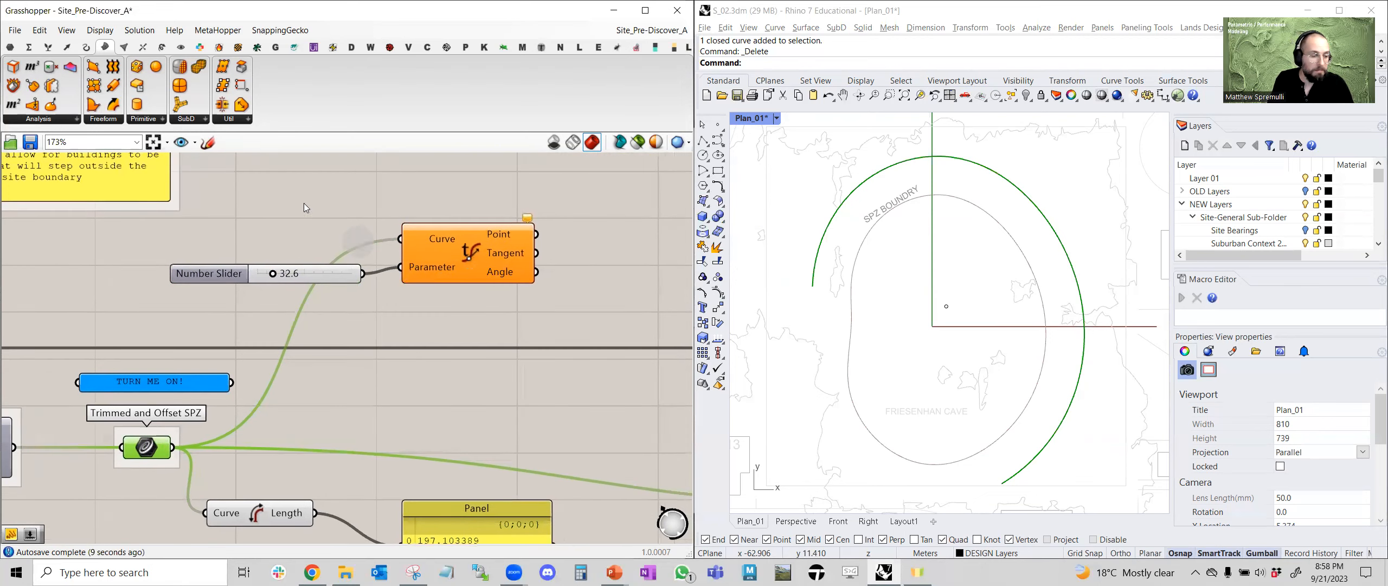
# Add an Evaluate Length component below Evaluate Curve and connect the Trimmed and Offset SPZ curve to its Curve input
pyautogui.click(89, 48)
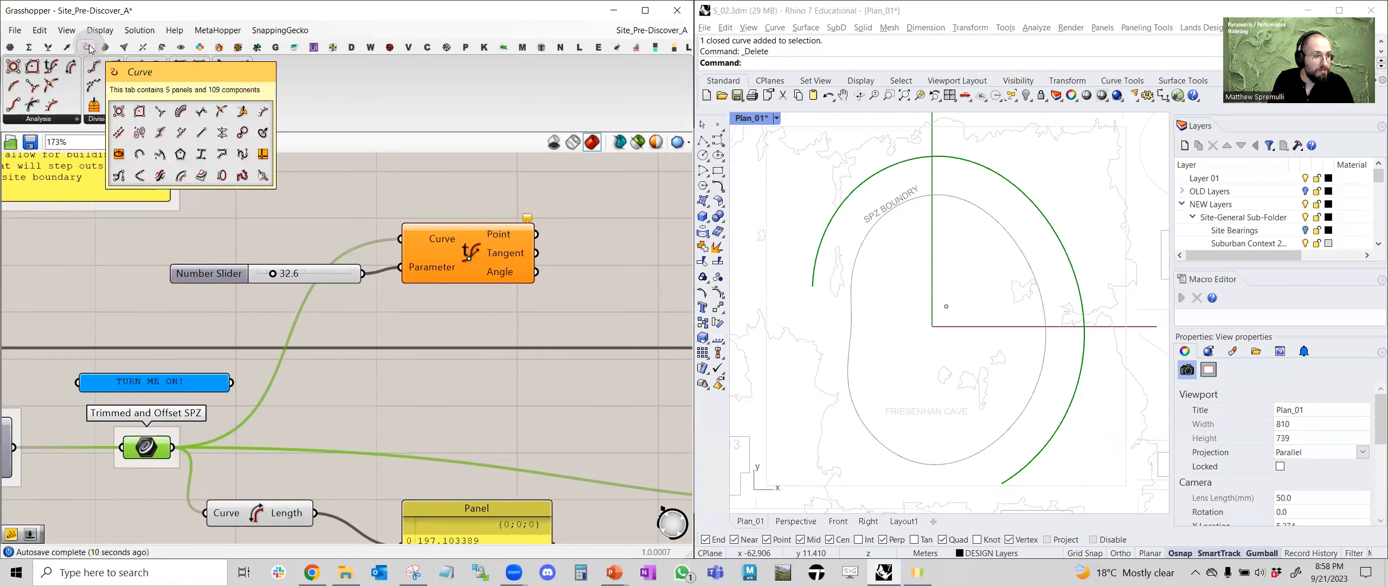
pyautogui.click(56, 120)
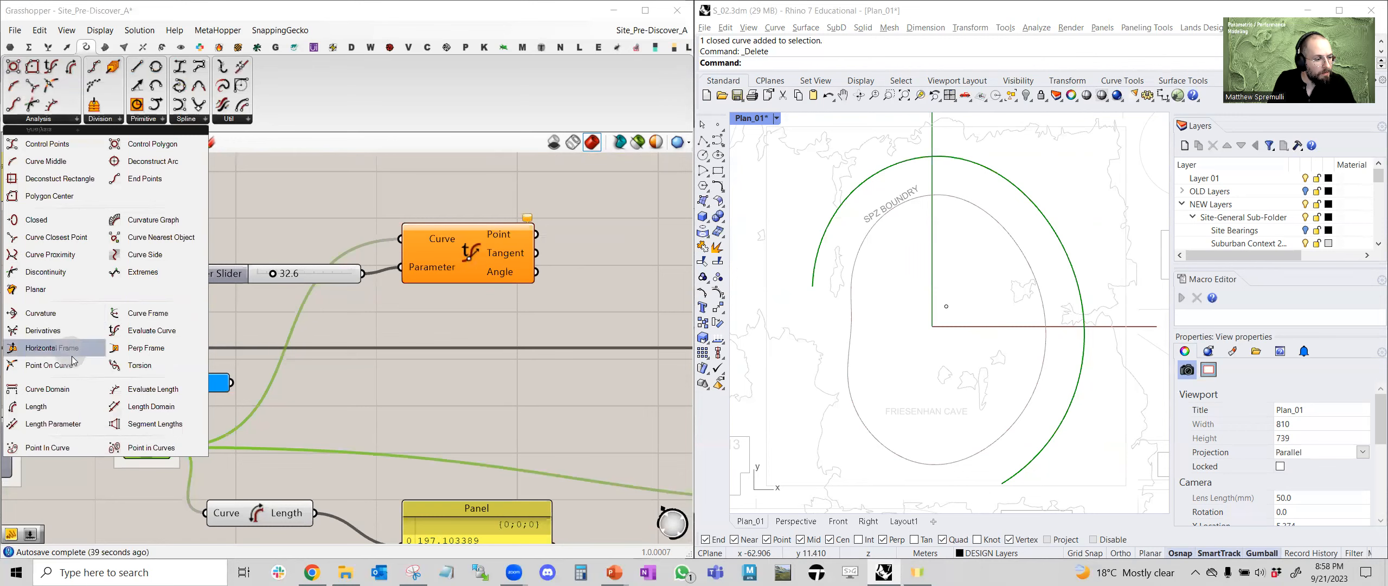
pyautogui.click(176, 394)
pyautogui.click(497, 368)
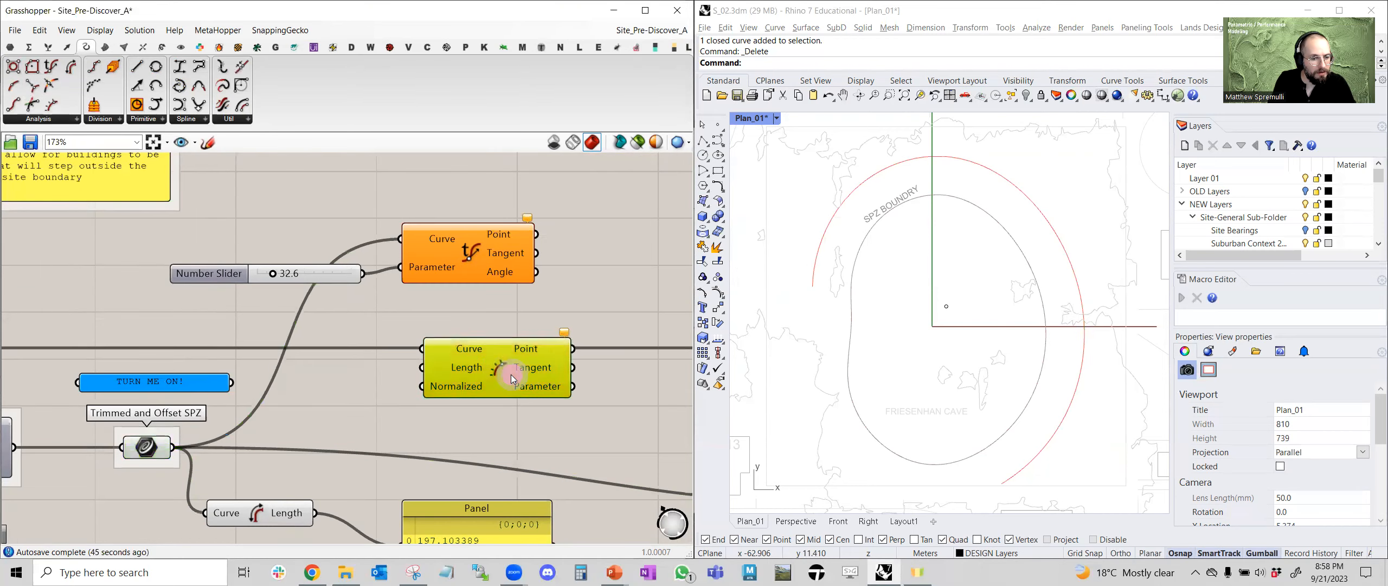
pyautogui.moveTo(511, 375); pyautogui.dragTo(489, 350)
pyautogui.moveTo(294, 396); pyautogui.dragTo(299, 368, button='right')
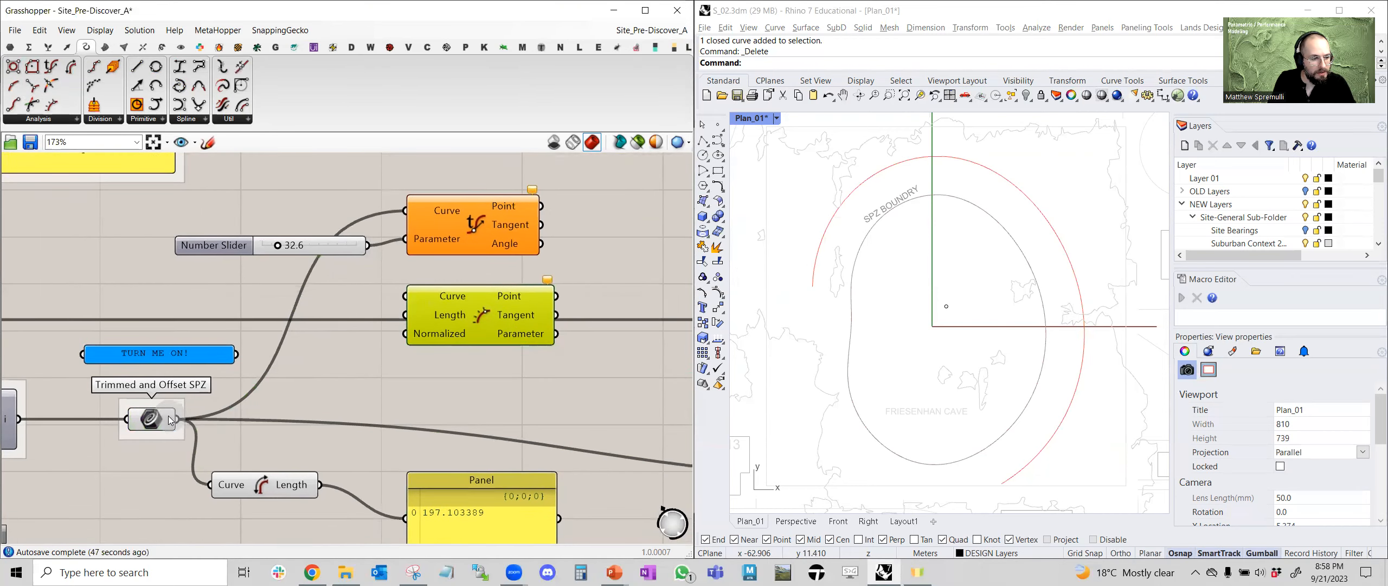
pyautogui.moveTo(177, 419); pyautogui.dragTo(405, 296)
pyautogui.moveTo(488, 321); pyautogui.dragTo(517, 341)
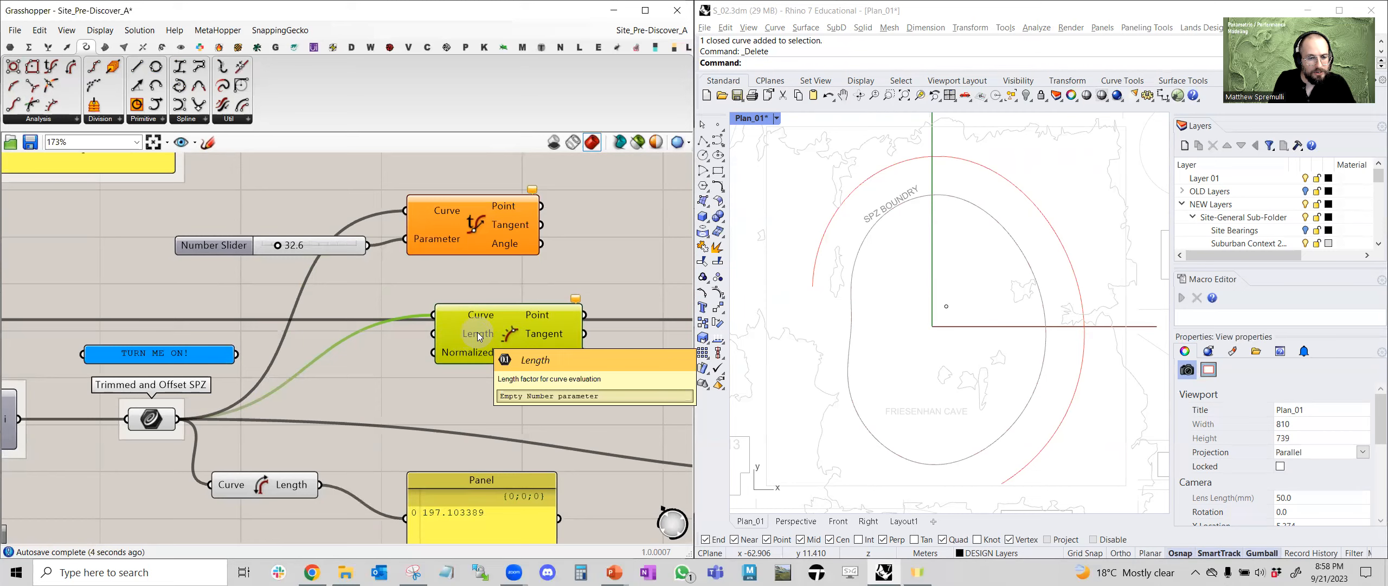
# Connect the number slider to the Length input of Evaluate Length and read that component's warning
pyautogui.moveTo(368, 248); pyautogui.dragTo(436, 339)
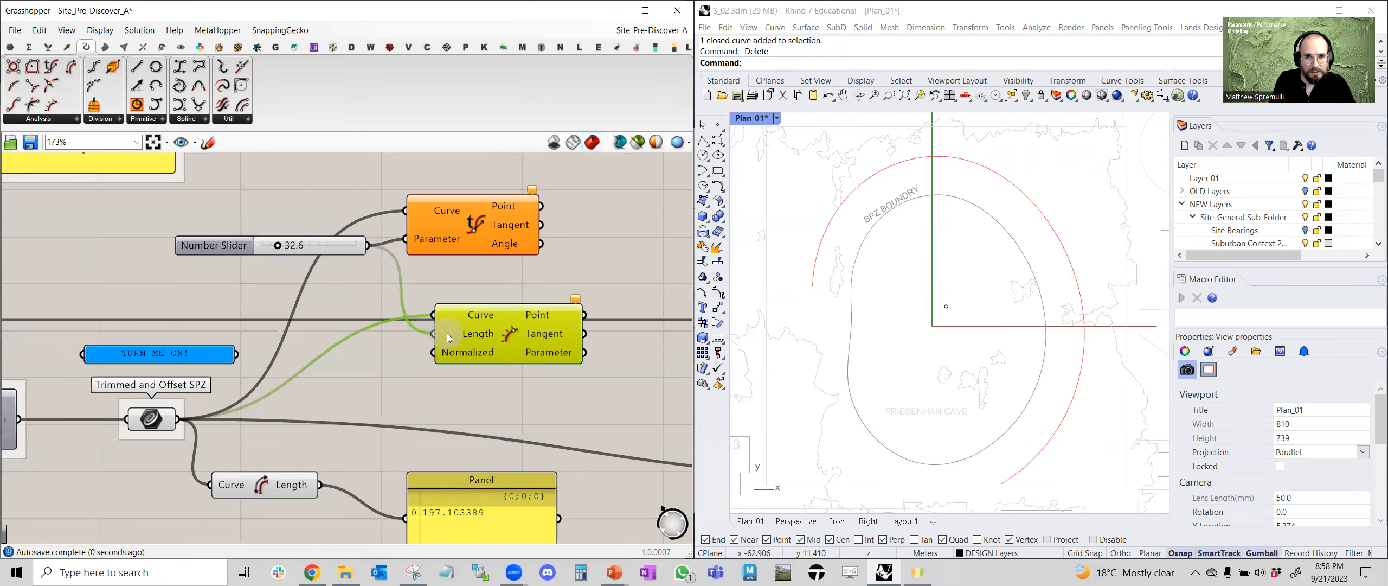
pyautogui.moveTo(578, 298); pyautogui.dragTo(530, 291, button='right')
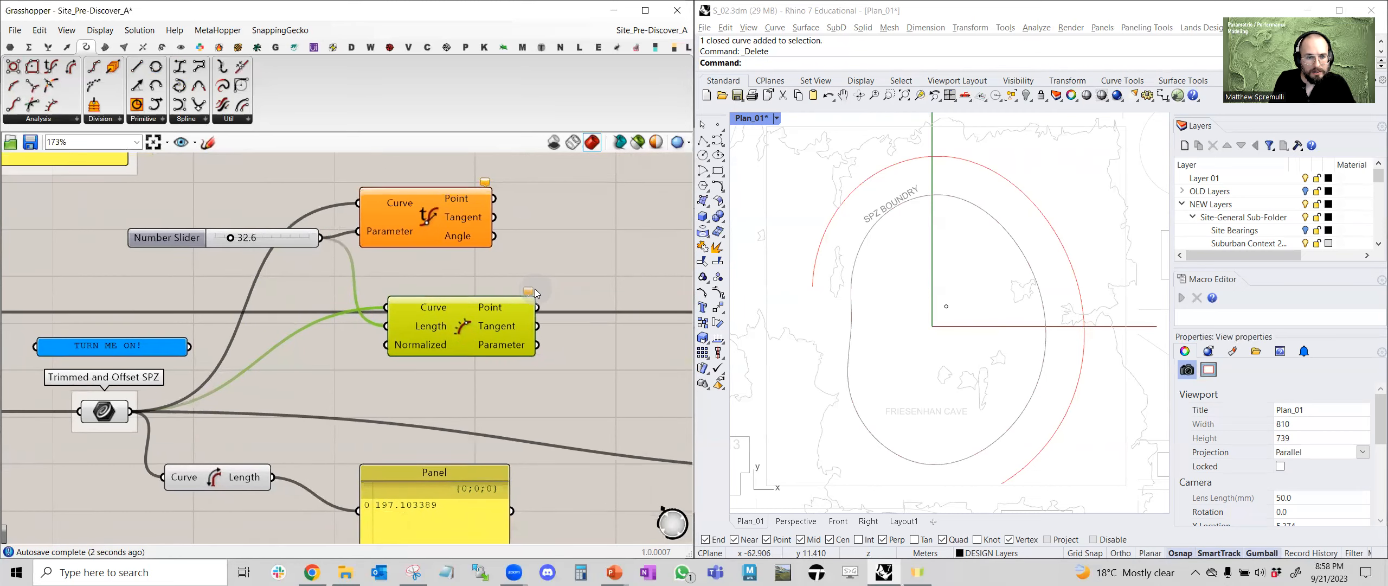
pyautogui.moveTo(531, 291)
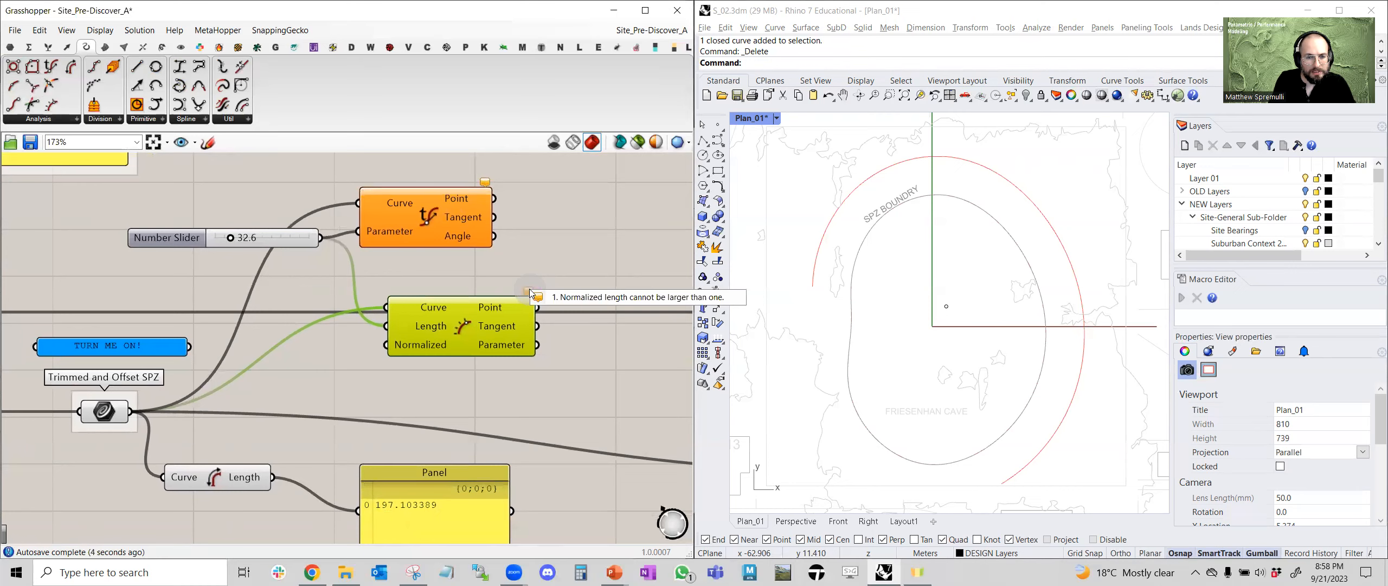
# Set the number slider to 0.0, then delete it together with the demonstration Evaluate Curve and Evaluate Length components
pyautogui.moveTo(231, 237); pyautogui.dragTo(208, 241)
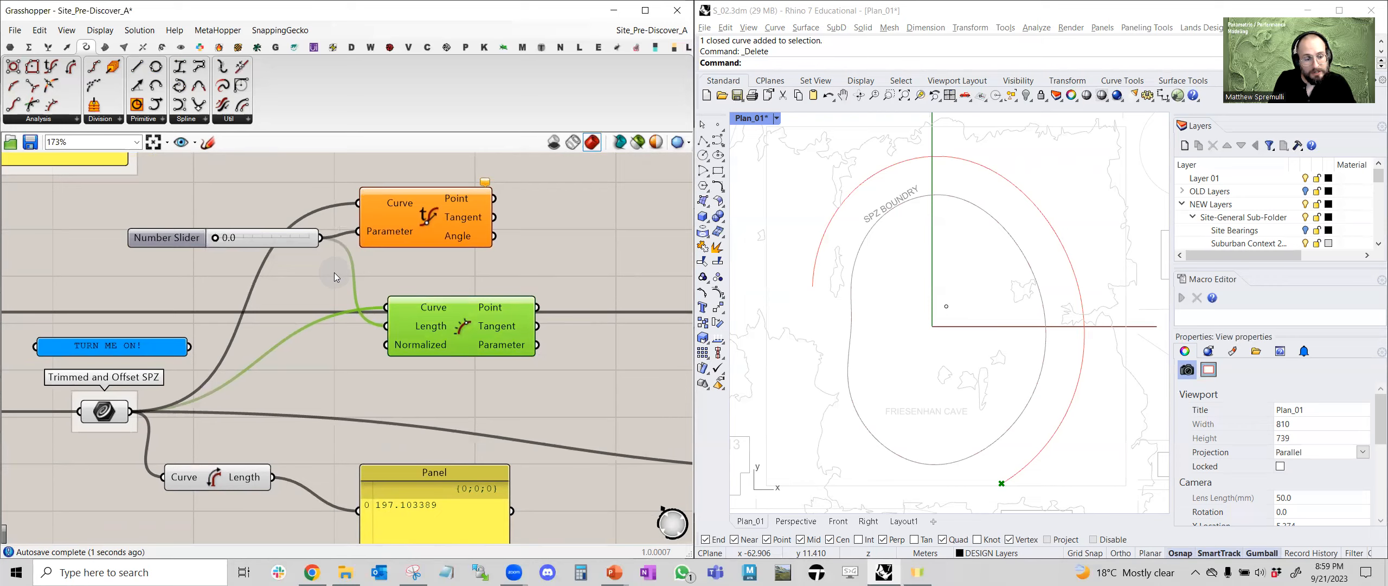
pyautogui.scroll(-3, 337, 274)
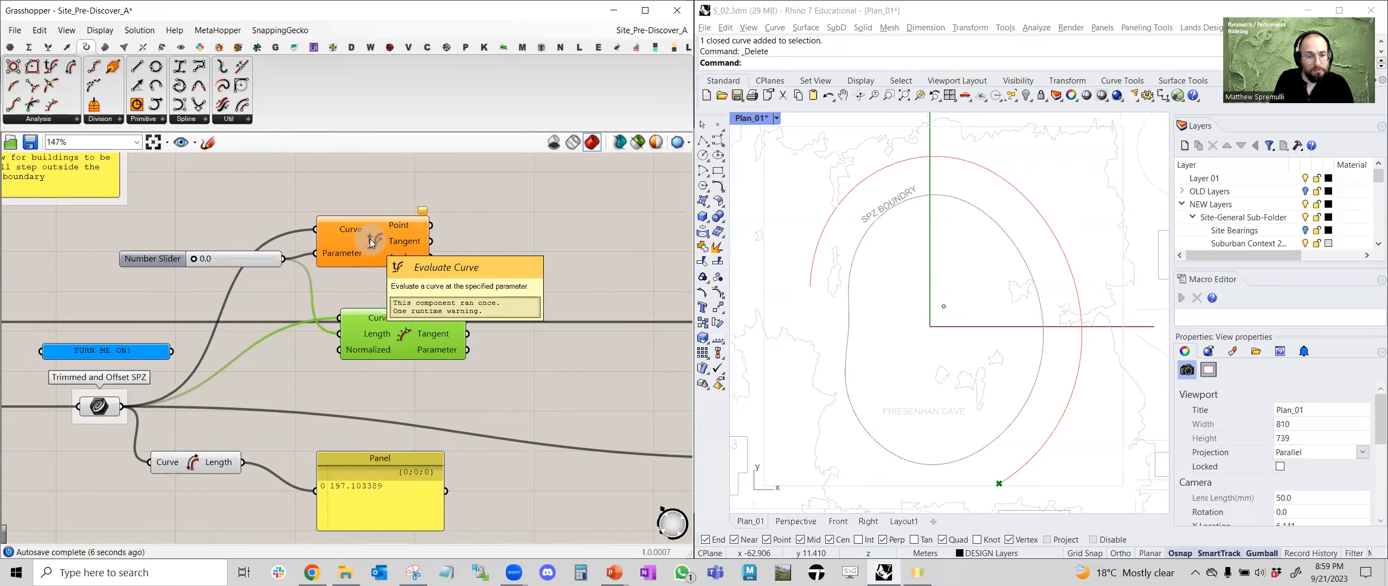
pyautogui.click(370, 239)
pyautogui.keyDown('shift'); pyautogui.click(217, 258); pyautogui.keyUp('shift')
pyautogui.keyDown('shift'); pyautogui.click(412, 332); pyautogui.keyUp('shift')
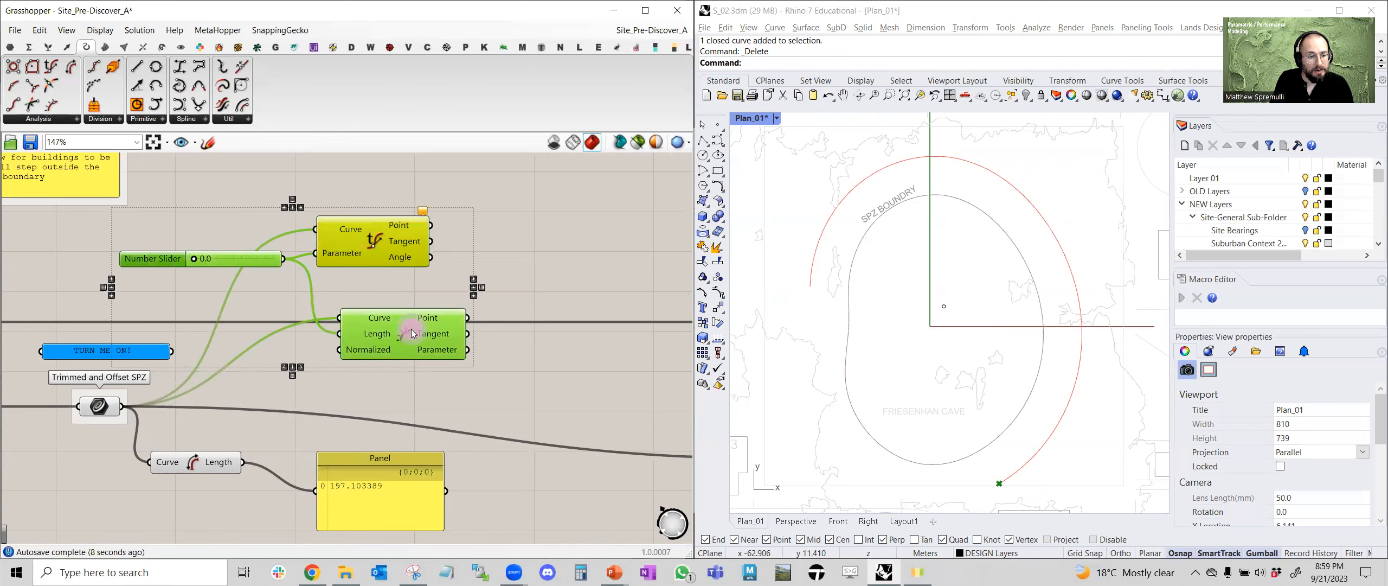
pyautogui.press('Delete')
# Examine the Evaluate Length of Curve component in STEP_2 and the panel reading the trimmed and offset curve's length
pyautogui.scroll(-4, 475, 376)
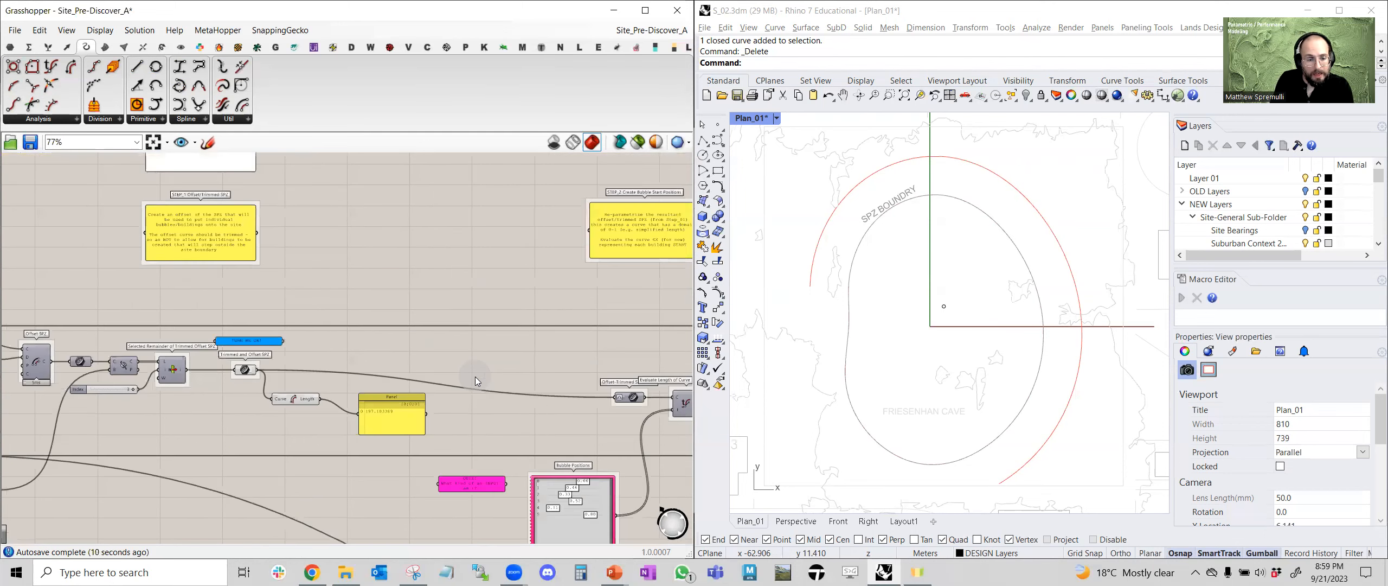
pyautogui.scroll(2, 475, 377)
pyautogui.moveTo(475, 376); pyautogui.dragTo(463, 299, button='right')
pyautogui.moveTo(685, 326); pyautogui.dragTo(584, 323, button='right')
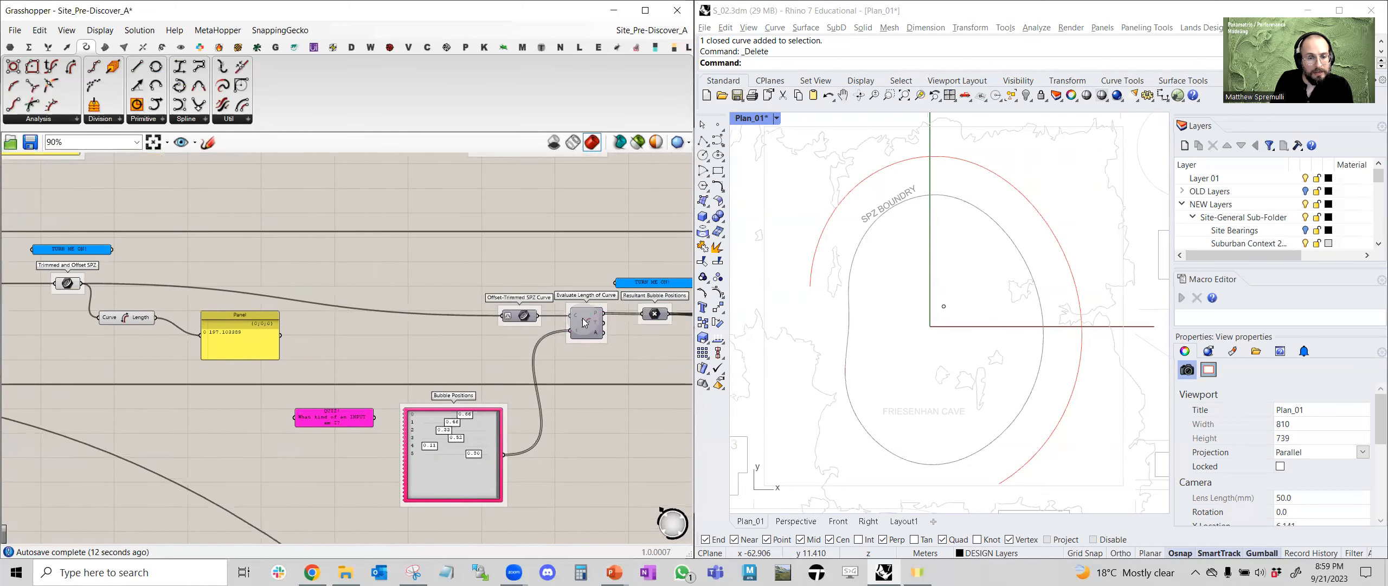
pyautogui.scroll(1, 584, 323)
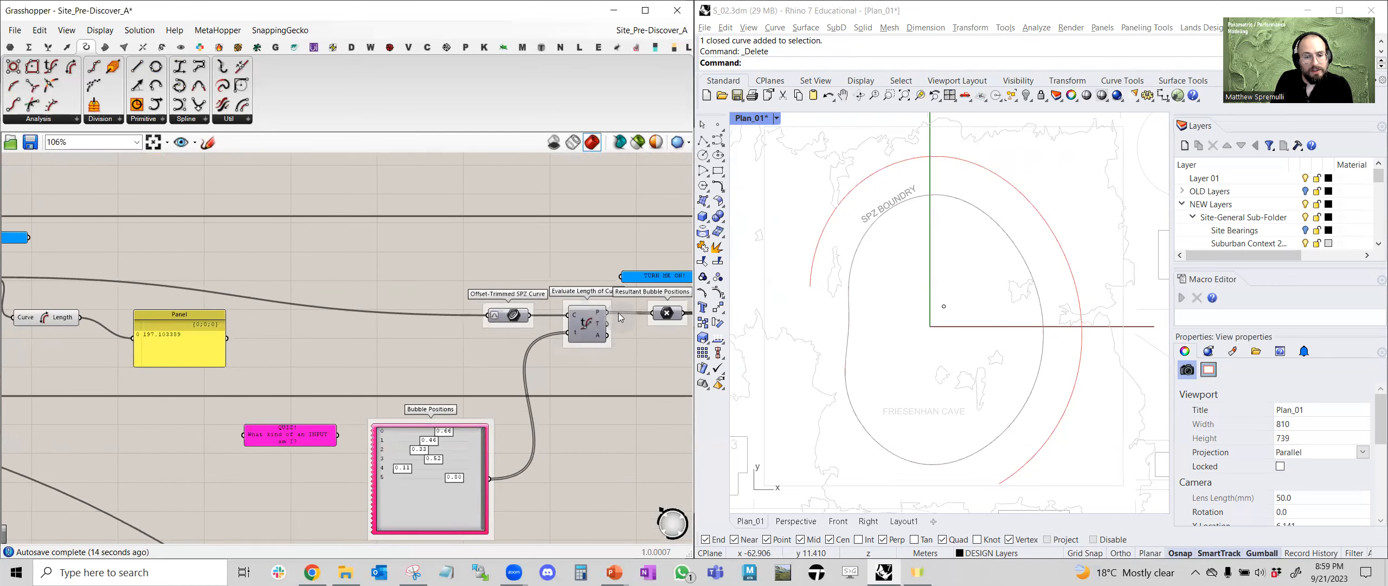
pyautogui.scroll(1, 573, 330)
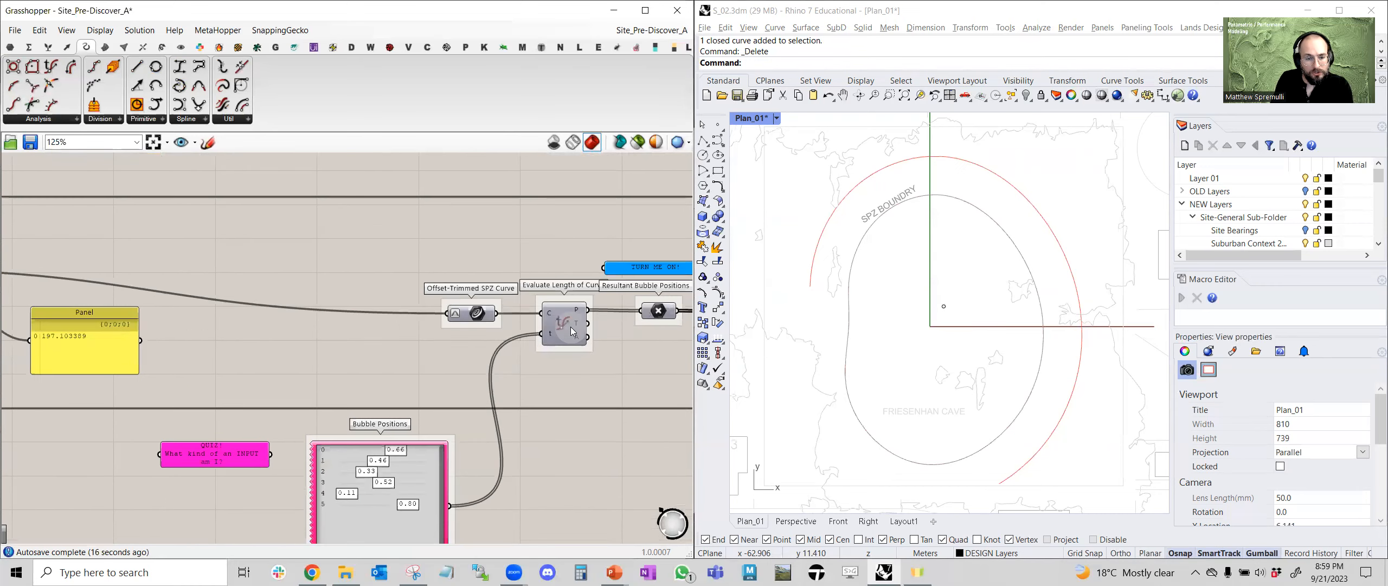
pyautogui.scroll(1, 572, 328)
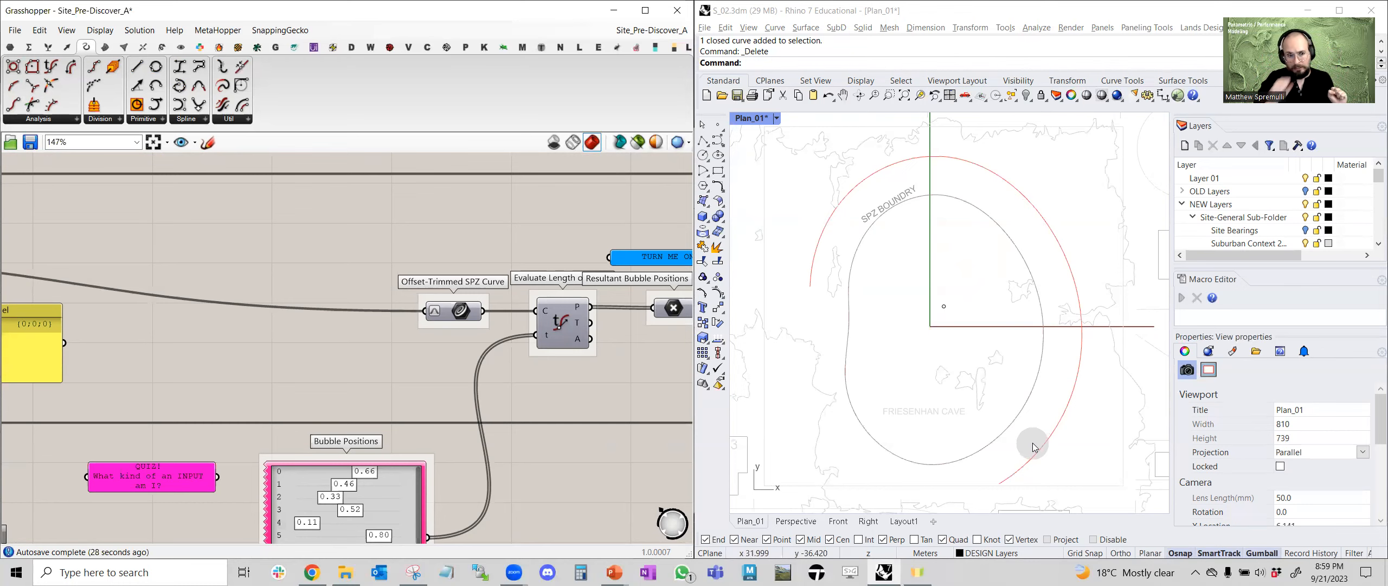
pyautogui.moveTo(227, 390); pyautogui.dragTo(440, 380, button='right')
pyautogui.scroll(3, 188, 341)
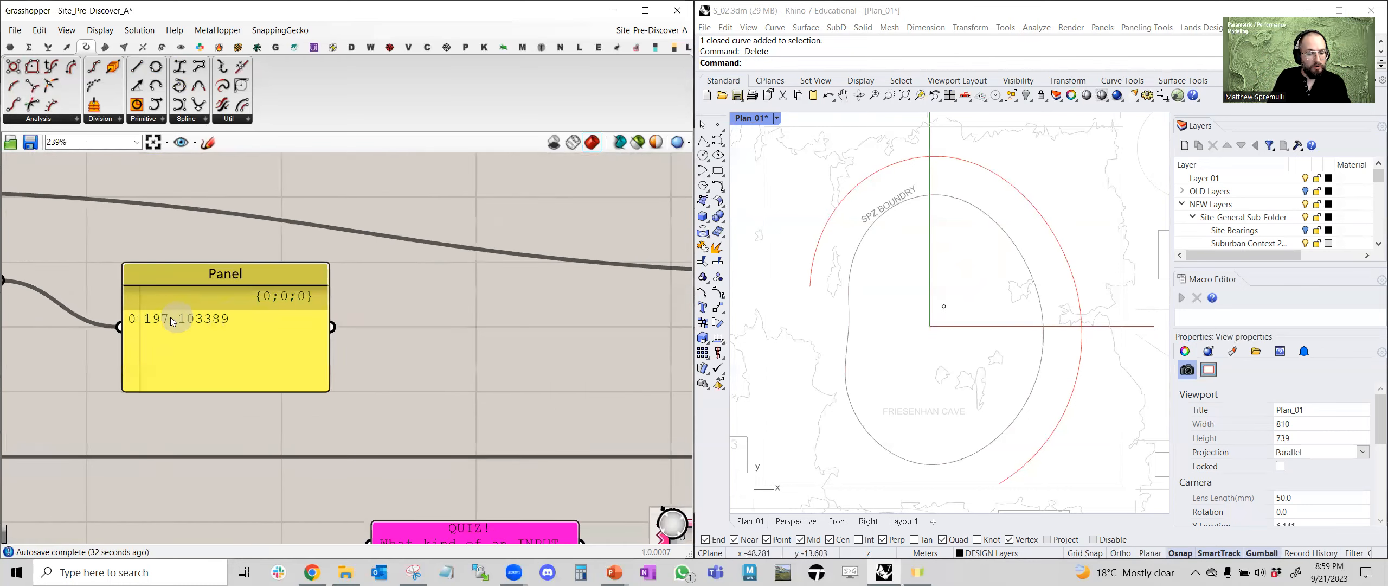
pyautogui.scroll(-1, 169, 318)
pyautogui.scroll(-2, 169, 314)
pyautogui.moveTo(189, 309); pyautogui.dragTo(370, 355, button='right')
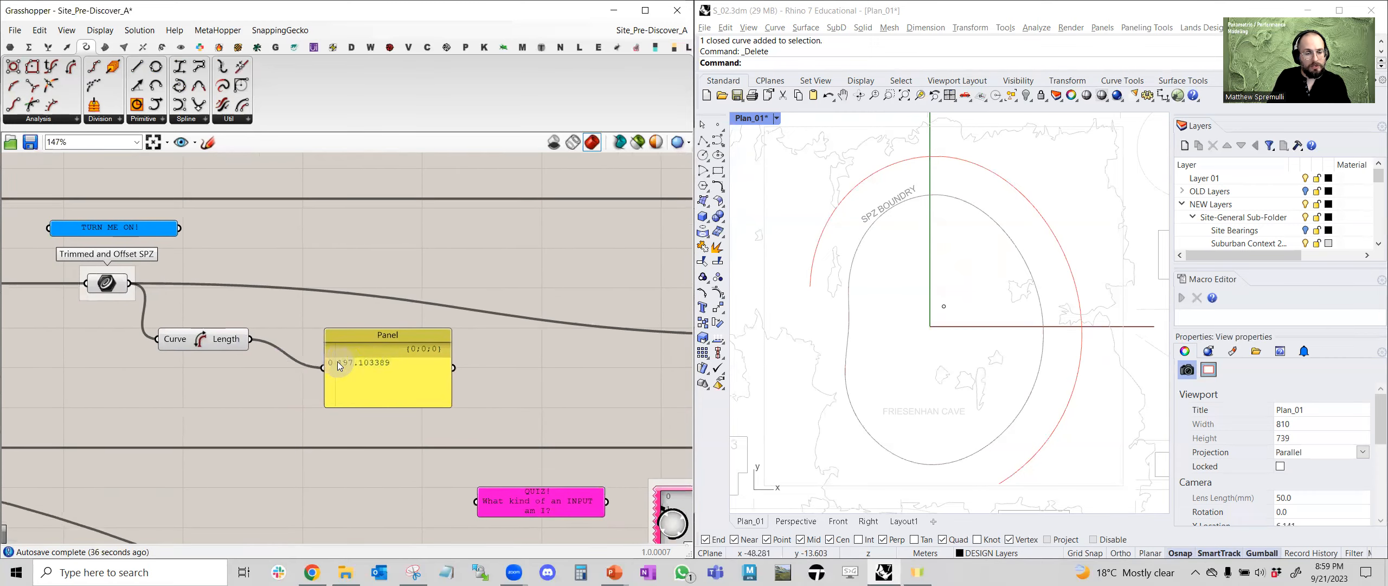
# Move the curve Length component down so it lines up with its output panel
pyautogui.moveTo(217, 312); pyautogui.dragTo(187, 332, button='right')
pyautogui.moveTo(159, 341); pyautogui.dragTo(190, 371)
pyautogui.moveTo(237, 360); pyautogui.dragTo(199, 351, button='right')
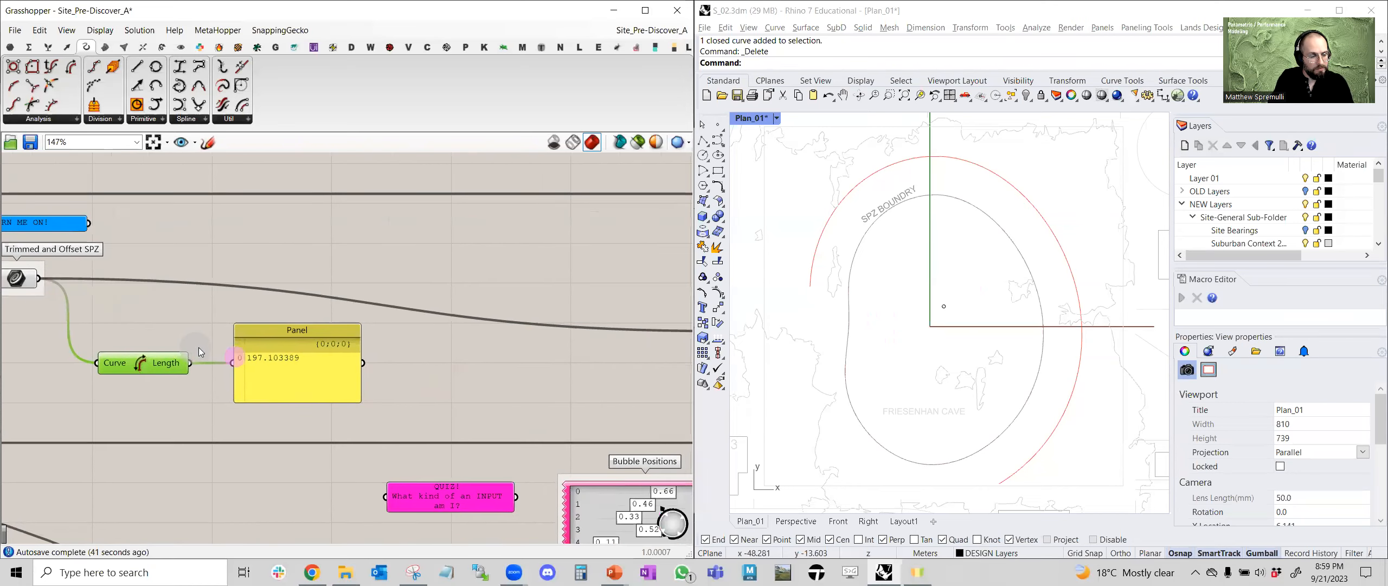
# Turn on the preview of the Evaluate Length of Curve component in STEP_2
pyautogui.scroll(-3, 240, 368)
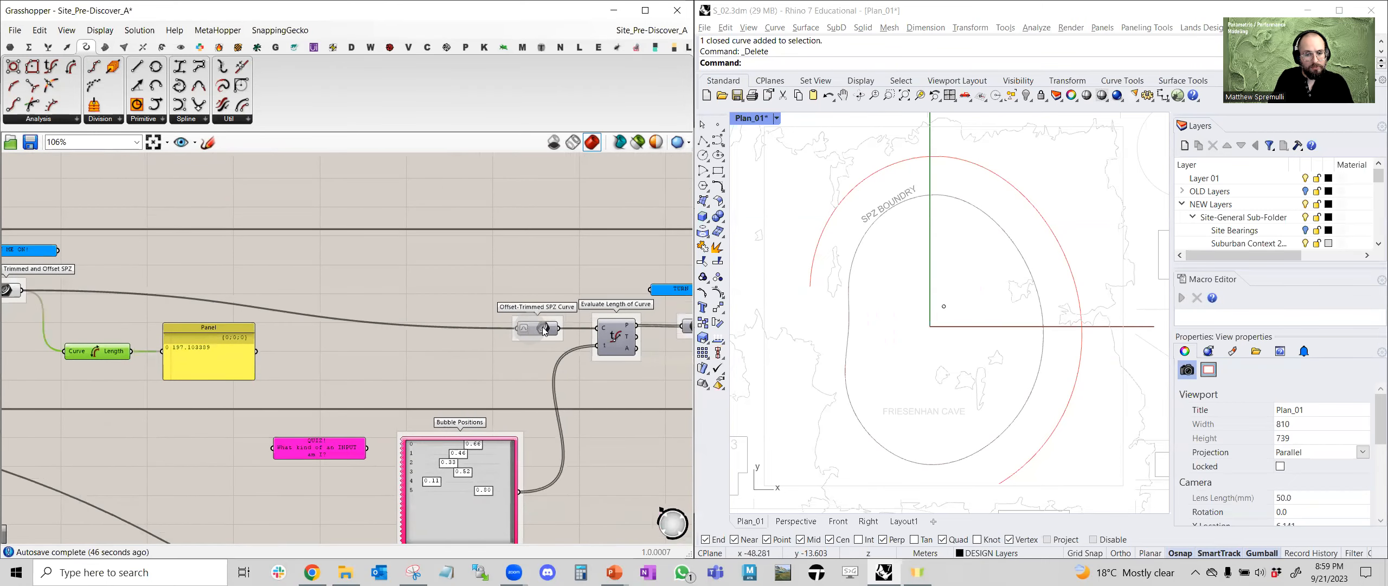
pyautogui.scroll(3, 457, 324)
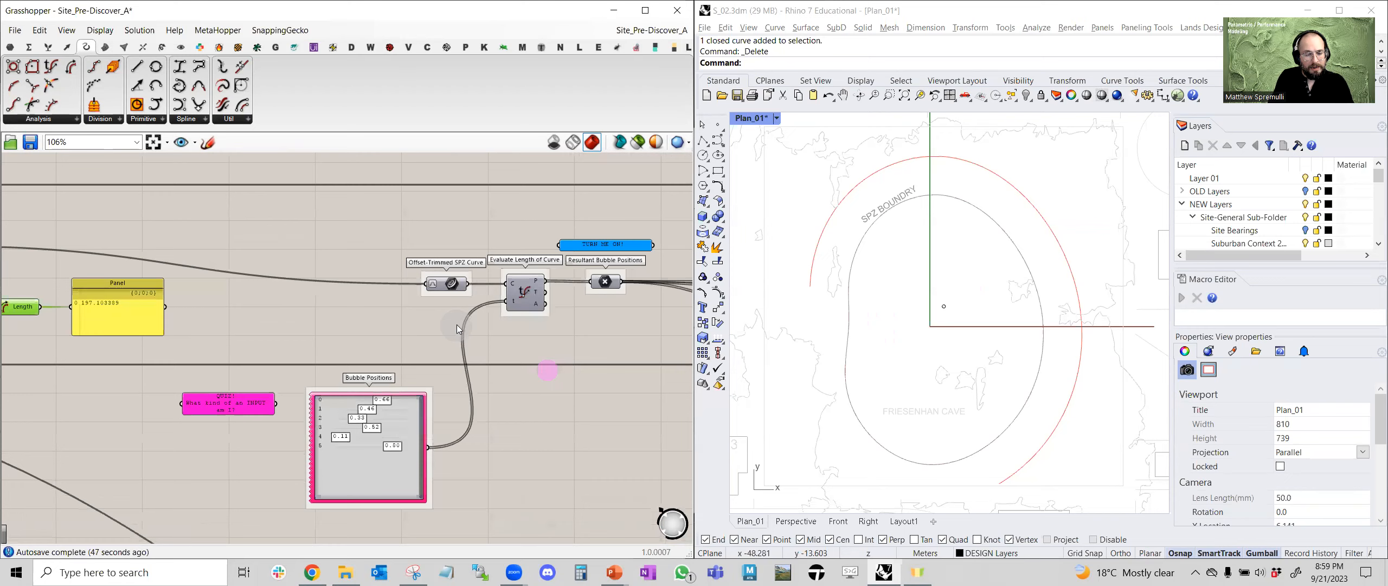
pyautogui.click(530, 292)
pyautogui.middleClick(536, 290)
pyautogui.click(553, 263)
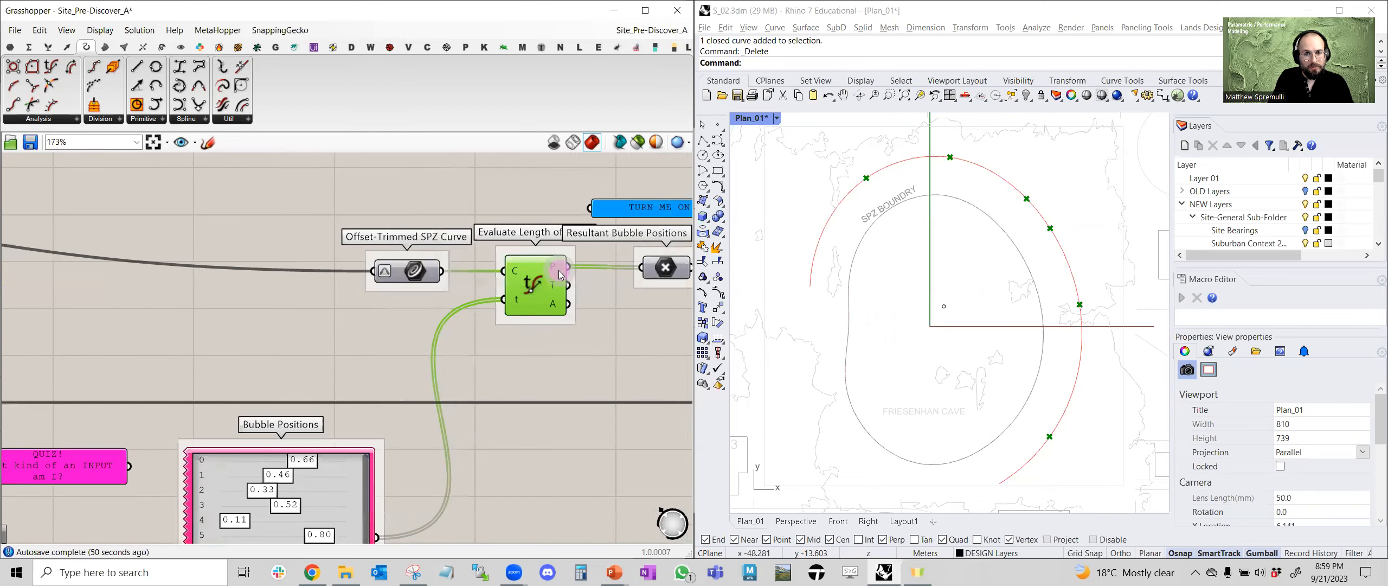
# Inspect the Offset-Trimmed SPZ Curve and the Bubble Positions gene pool that feed Evaluate Length of Curve
pyautogui.moveTo(386, 386); pyautogui.dragTo(356, 409, button='right')
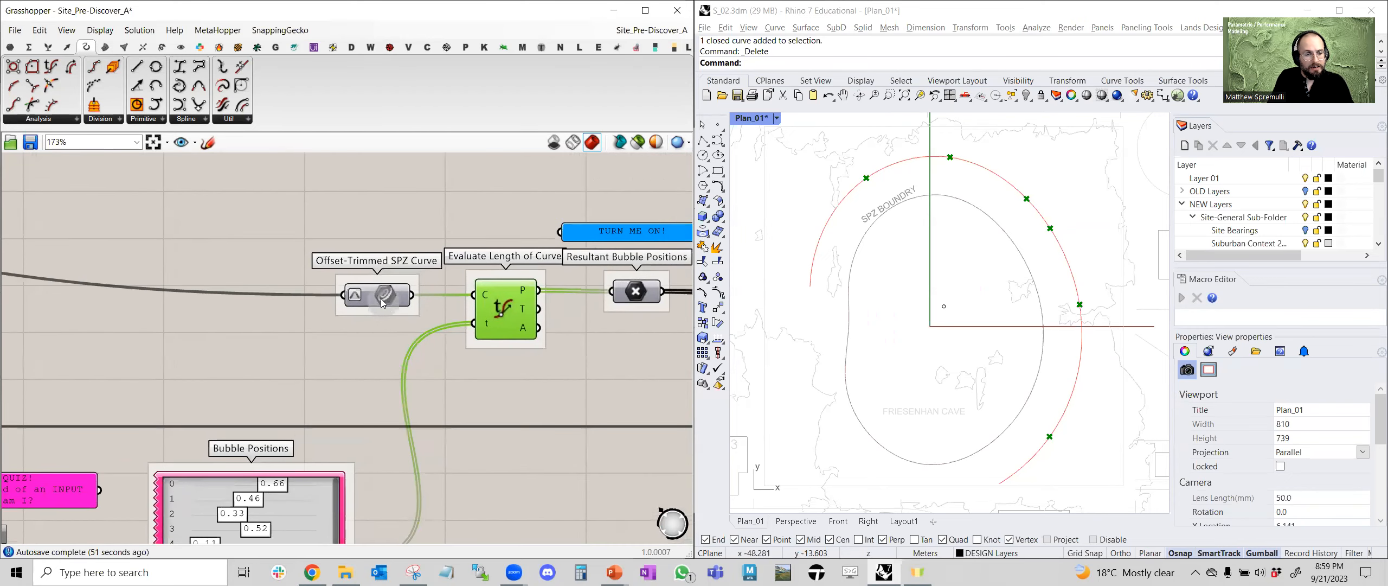
pyautogui.moveTo(456, 324); pyautogui.dragTo(429, 324, button='right')
pyautogui.moveTo(459, 324)
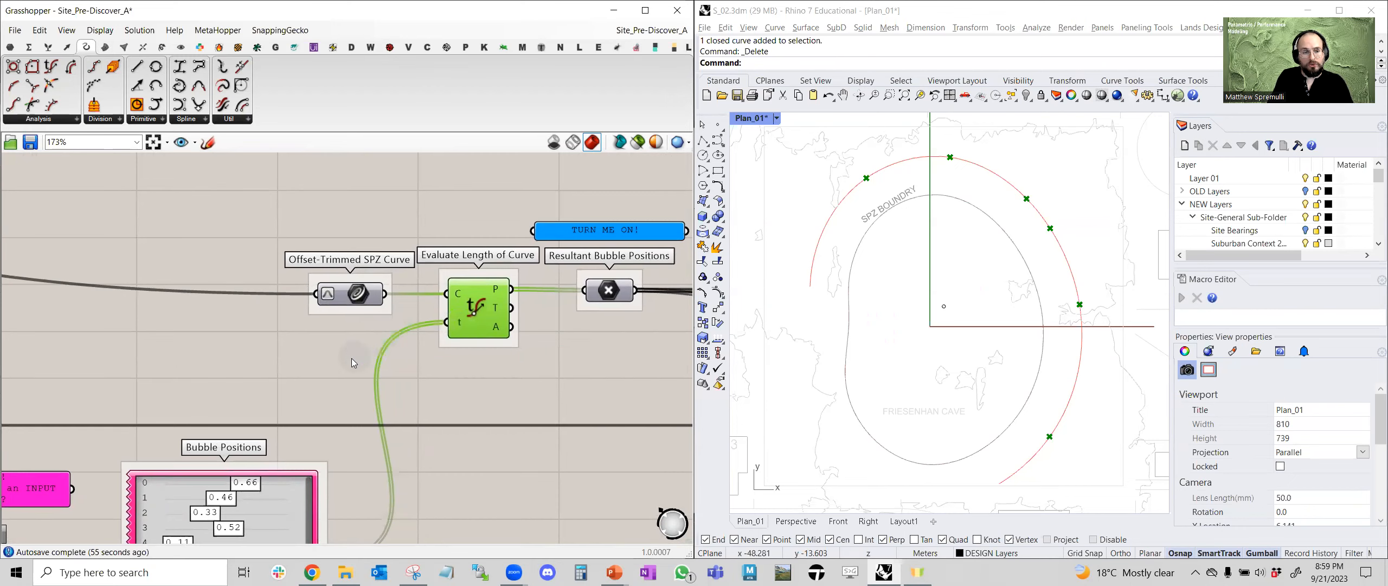
pyautogui.click(256, 501)
pyautogui.middleClick(255, 502)
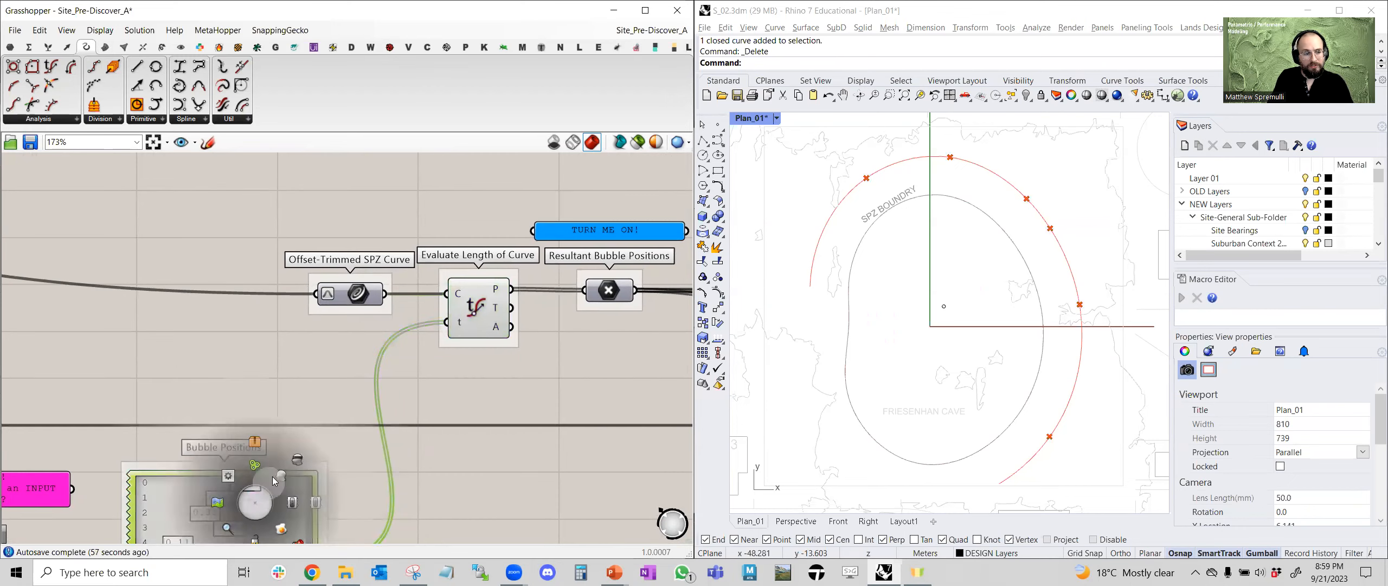
pyautogui.doubleClick(316, 361)
pyautogui.moveTo(303, 466); pyautogui.dragTo(340, 355, button='right')
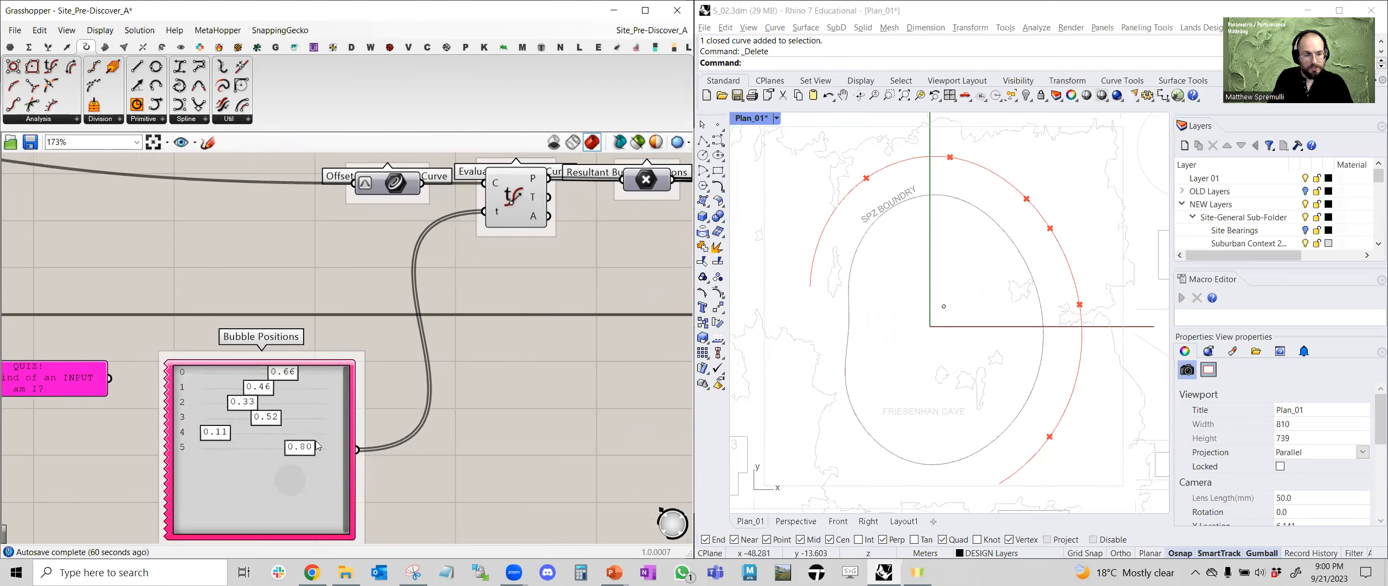
# Create a number slider ranging from 0 to 1.0 and connect it to the t input of Evaluate Length of Curve
pyautogui.moveTo(336, 297); pyautogui.dragTo(324, 307, button='right')
pyautogui.doubleClick(325, 307)
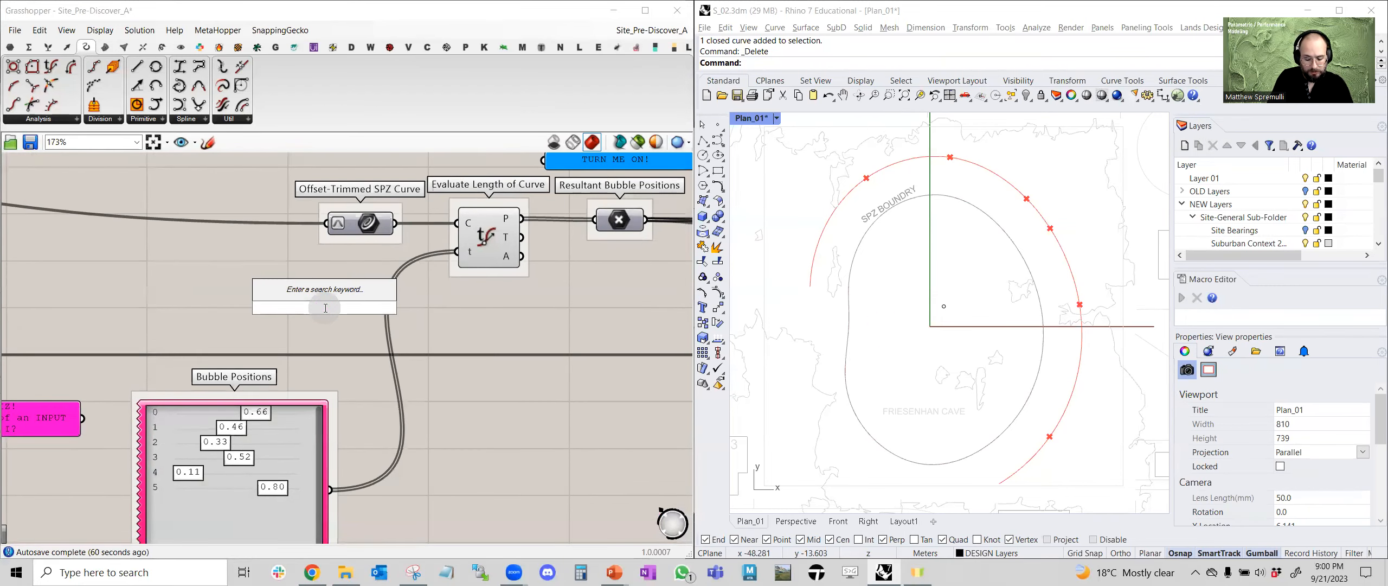
pyautogui.write('0<1.0')
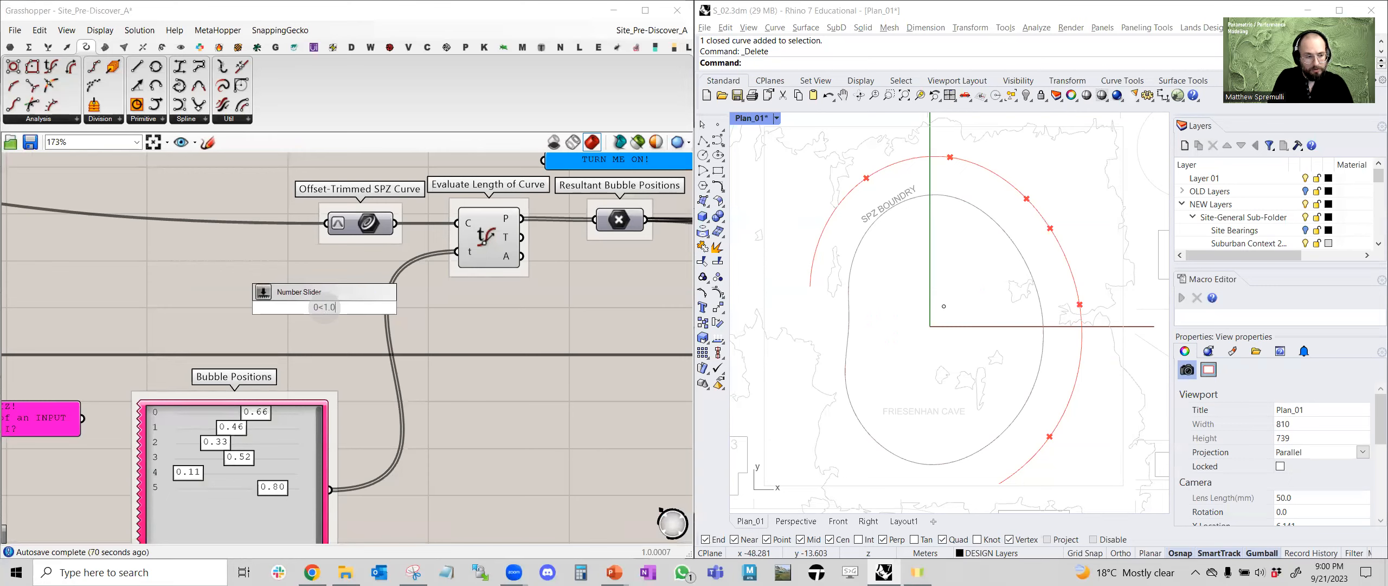
pyautogui.press('Return')
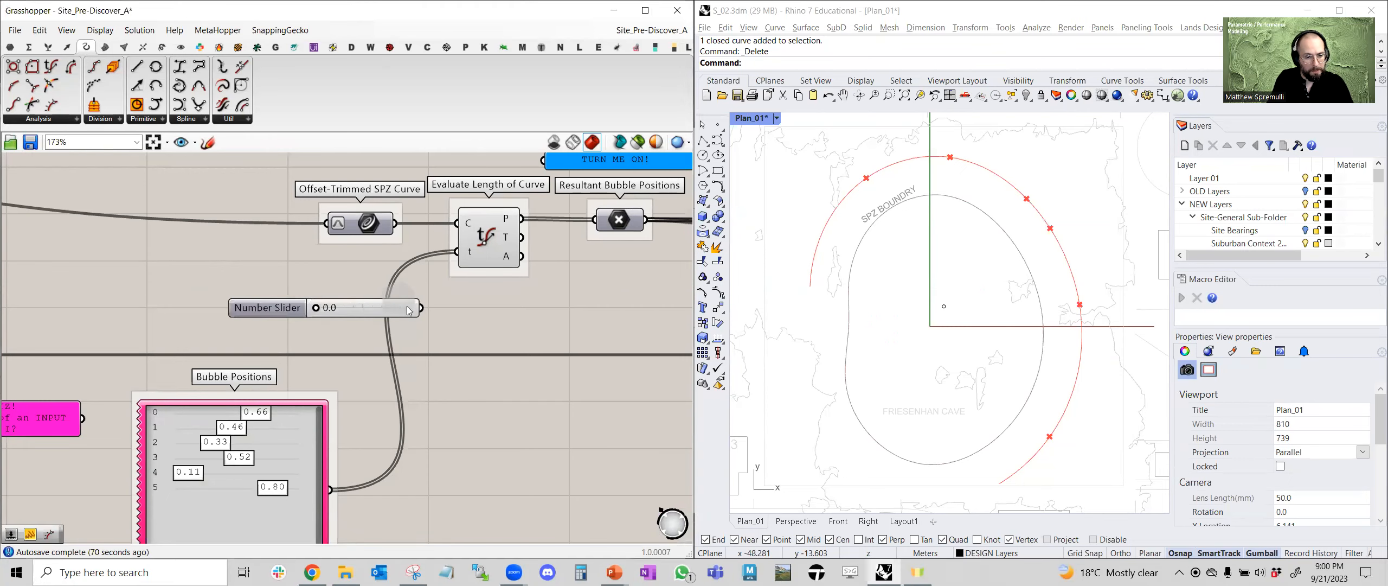
pyautogui.moveTo(421, 307); pyautogui.dragTo(454, 253)
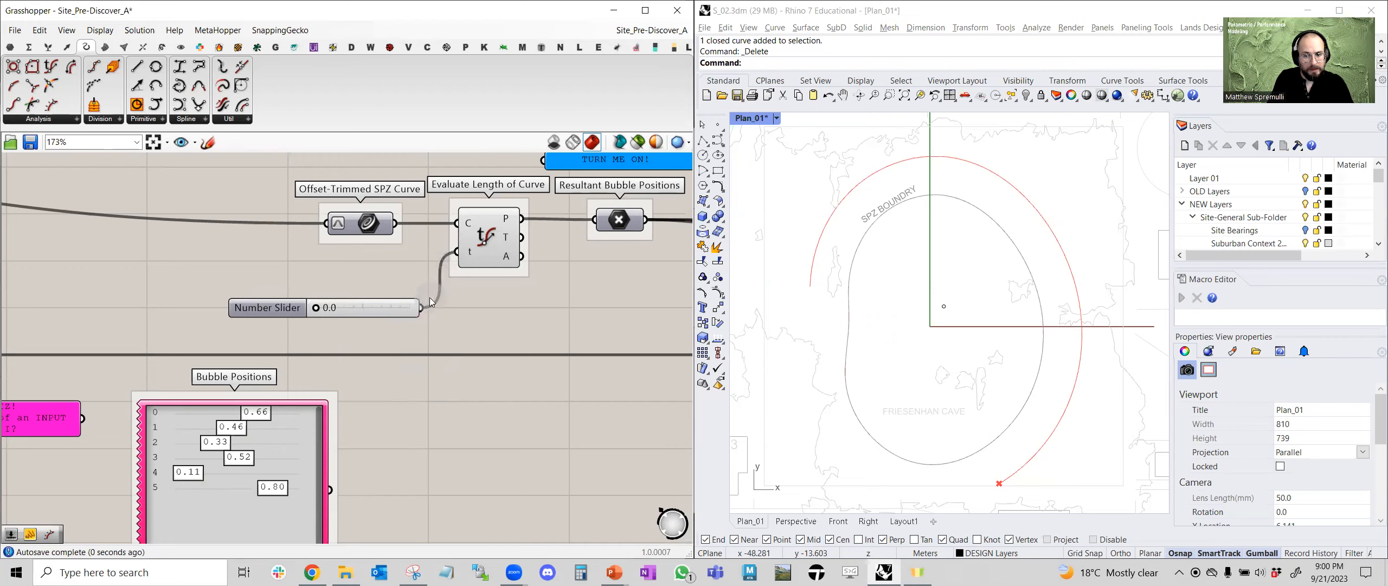
# Try the number slider at 0.5 and 0.7 along the curve, then delete the slider
pyautogui.moveTo(291, 310); pyautogui.dragTo(348, 297)
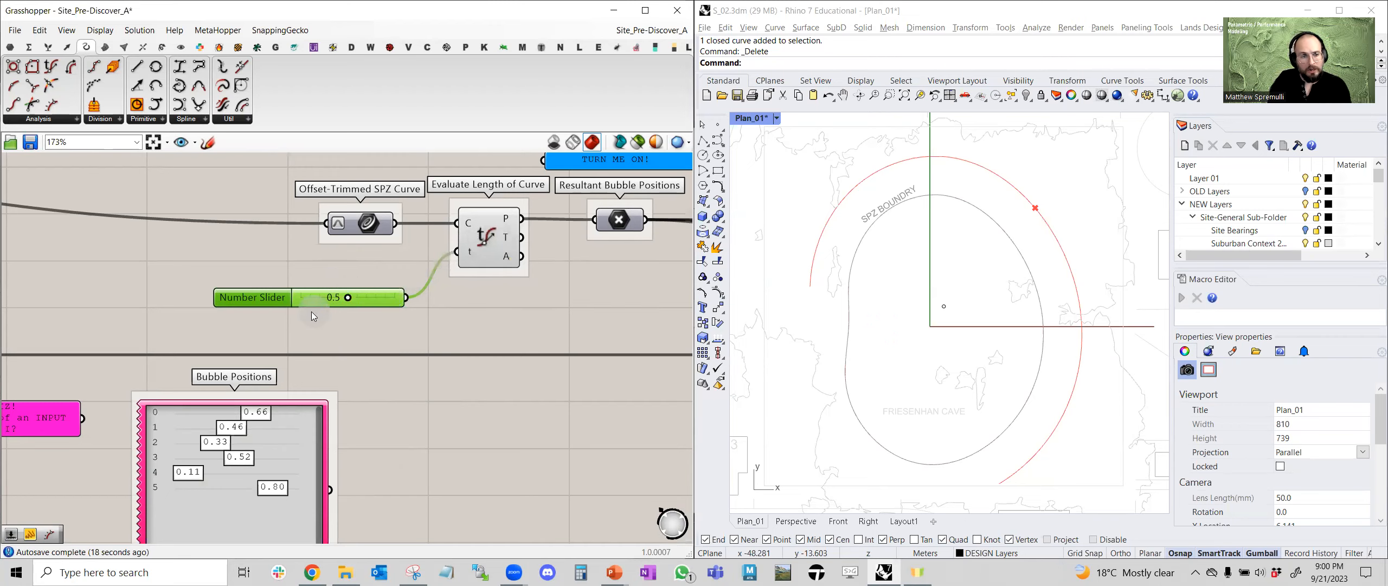
pyautogui.moveTo(340, 301)
pyautogui.mouseDown()
pyautogui.moveTo(309, 302)
pyautogui.moveTo(388, 297)
pyautogui.moveTo(367, 297)
pyautogui.mouseUp()
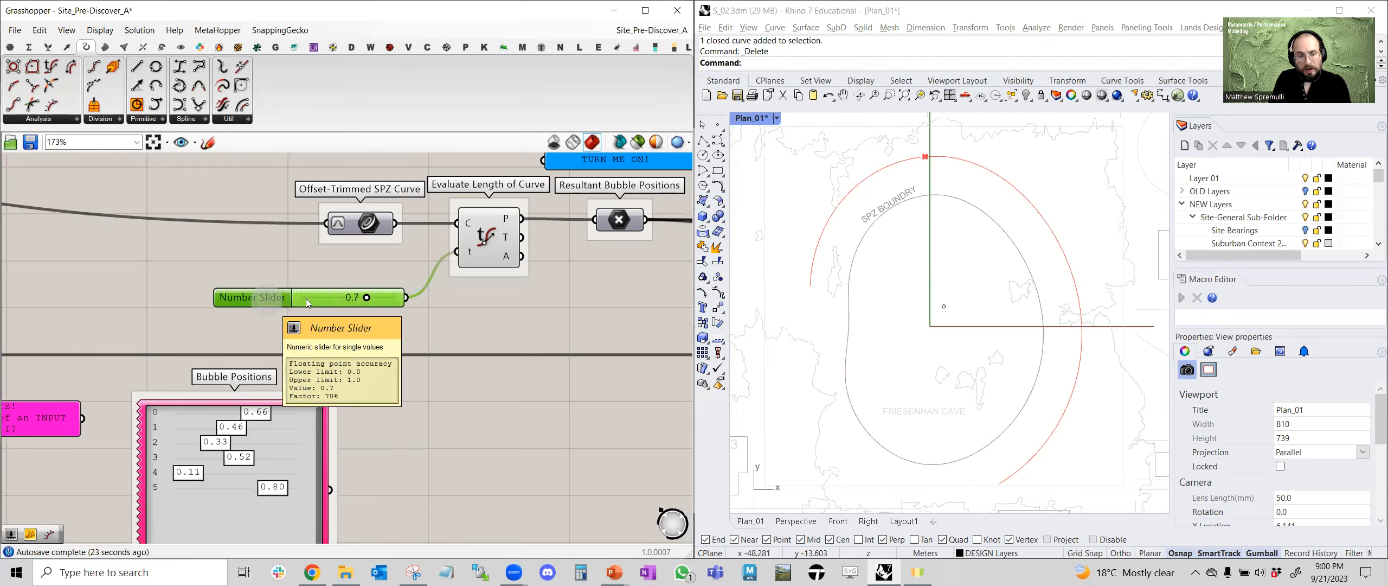
pyautogui.press('Delete')
# Read the STEP_2 note on re-parametrizing the curve and examine the values in the Bubble Positions gene pool
pyautogui.scroll(-4, 371, 285)
pyautogui.moveTo(387, 270); pyautogui.dragTo(385, 411, button='right')
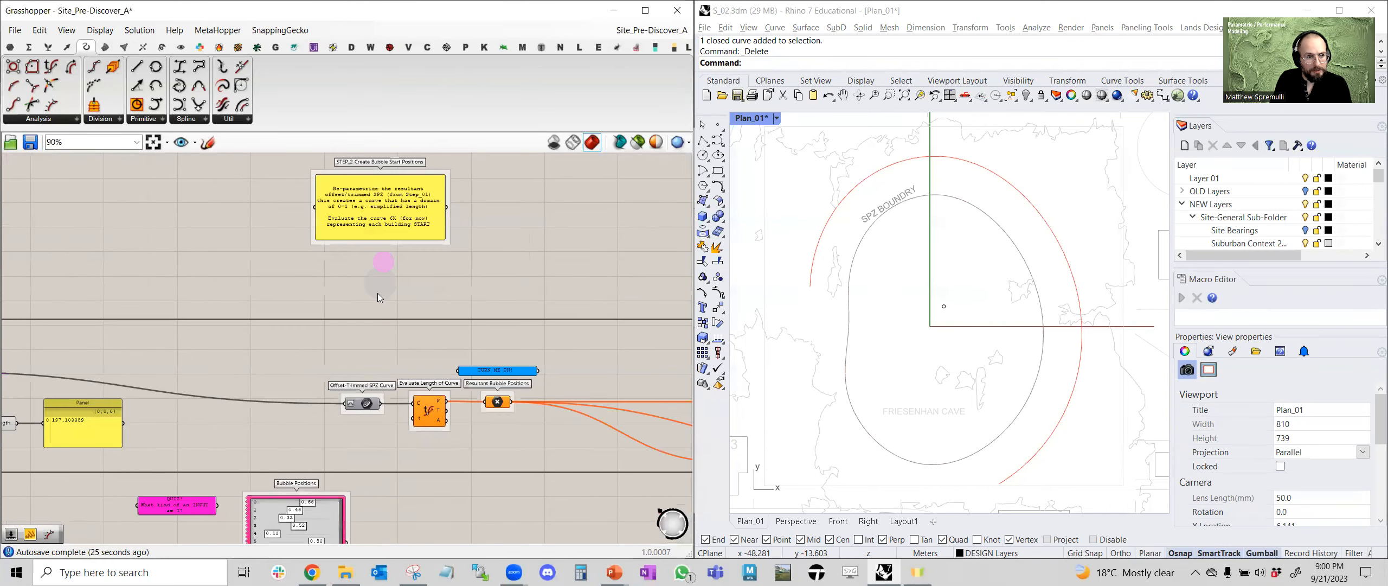
pyautogui.scroll(5, 380, 233)
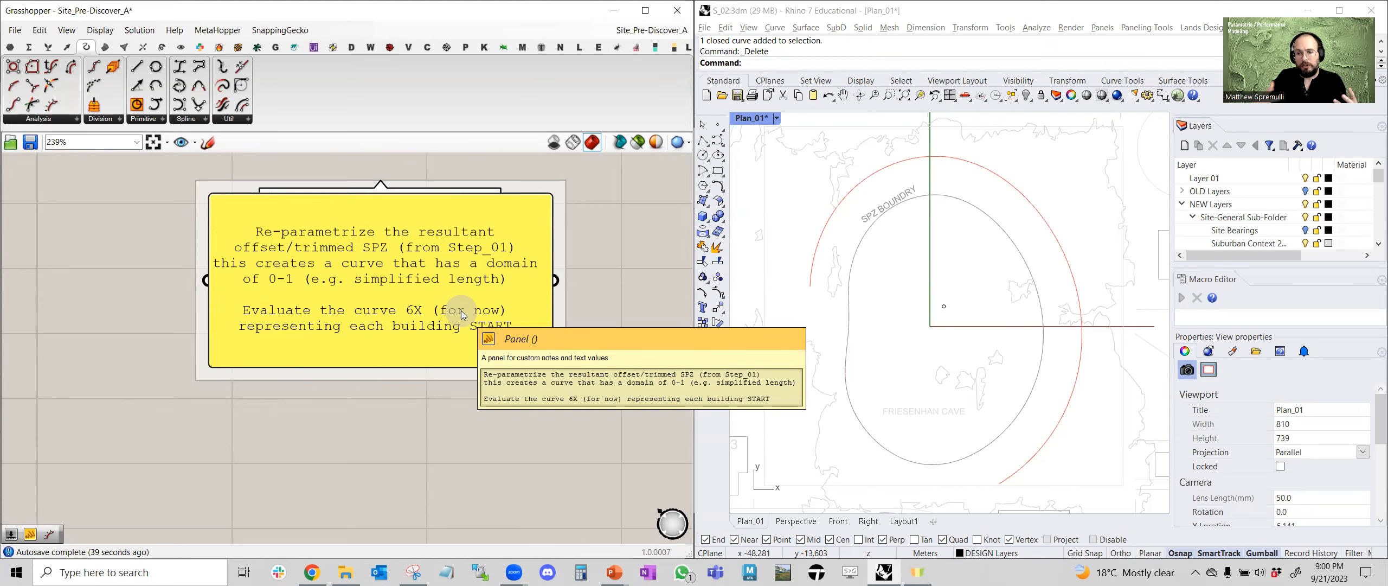
pyautogui.scroll(-5, 473, 326)
pyautogui.moveTo(478, 434); pyautogui.dragTo(455, 293, button='right')
pyautogui.moveTo(426, 495); pyautogui.dragTo(435, 354, button='right')
pyautogui.scroll(1, 418, 391)
pyautogui.scroll(2, 418, 390)
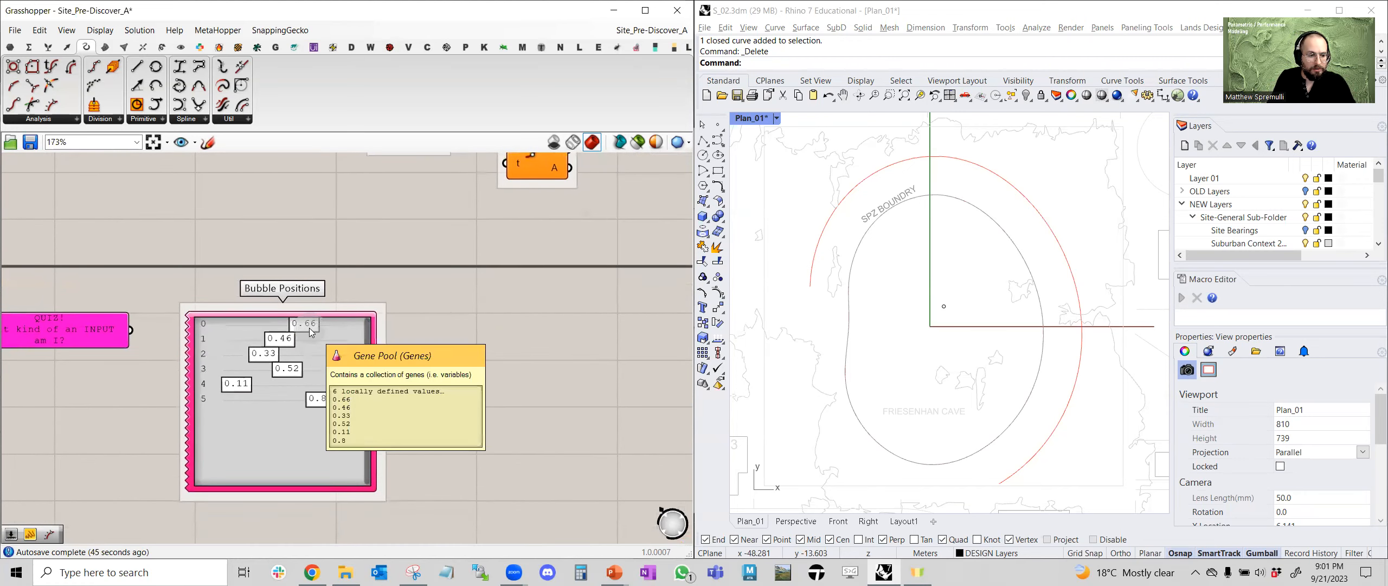
# Reconnect the Bubble Positions gene pool to the t input of Evaluate Length of Curve and set its first gene to 0.14
pyautogui.moveTo(392, 392); pyautogui.dragTo(375, 423, button='right')
pyautogui.moveTo(365, 432); pyautogui.dragTo(491, 196)
pyautogui.moveTo(296, 358)
pyautogui.mouseDown()
pyautogui.moveTo(214, 359)
pyautogui.moveTo(299, 358)
pyautogui.mouseUp()
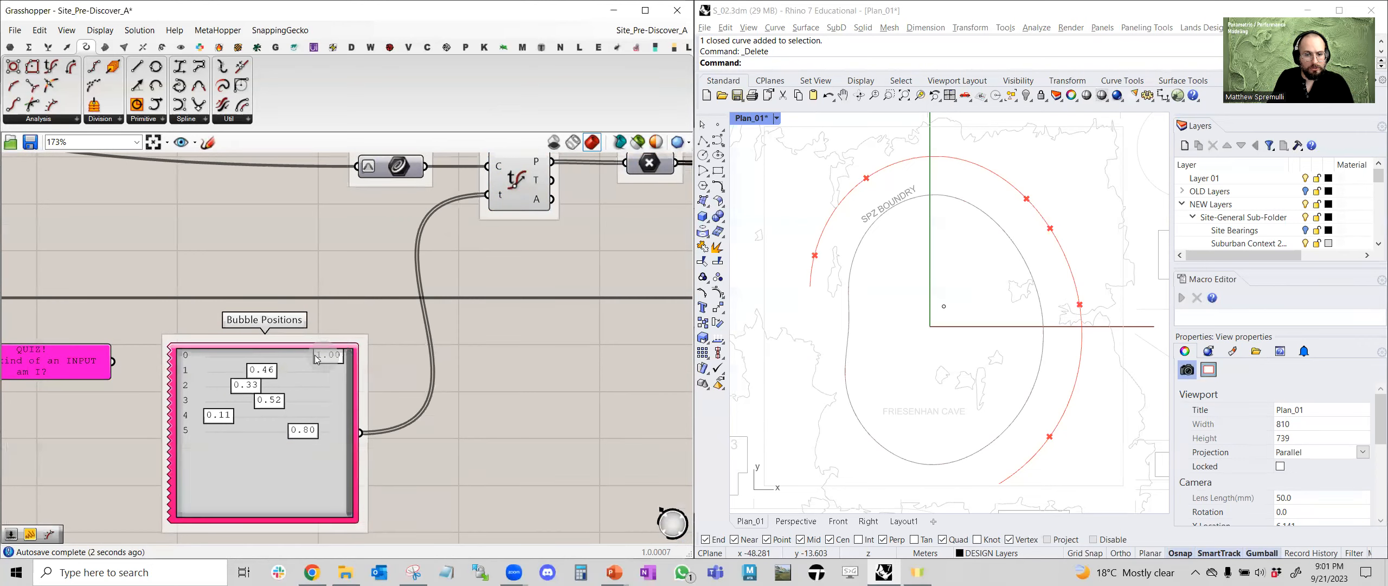
# Review the gene count, decimals and range limits of the Bubble Positions gene pool and accept them
pyautogui.doubleClick(270, 468)
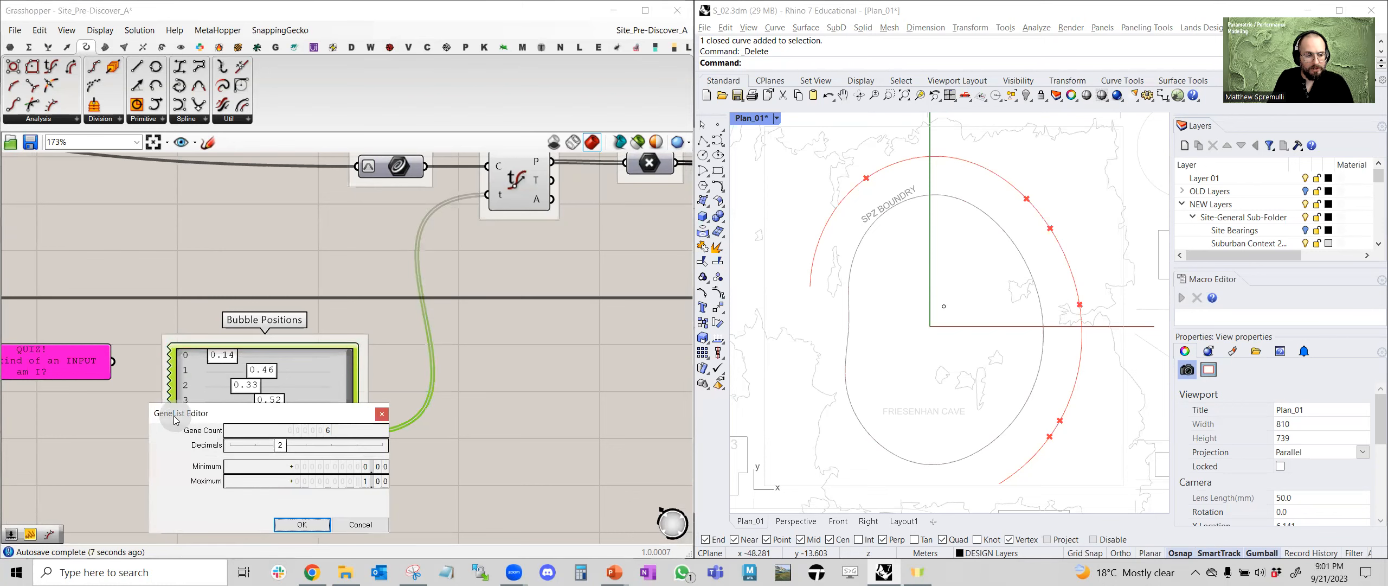
pyautogui.click(325, 431)
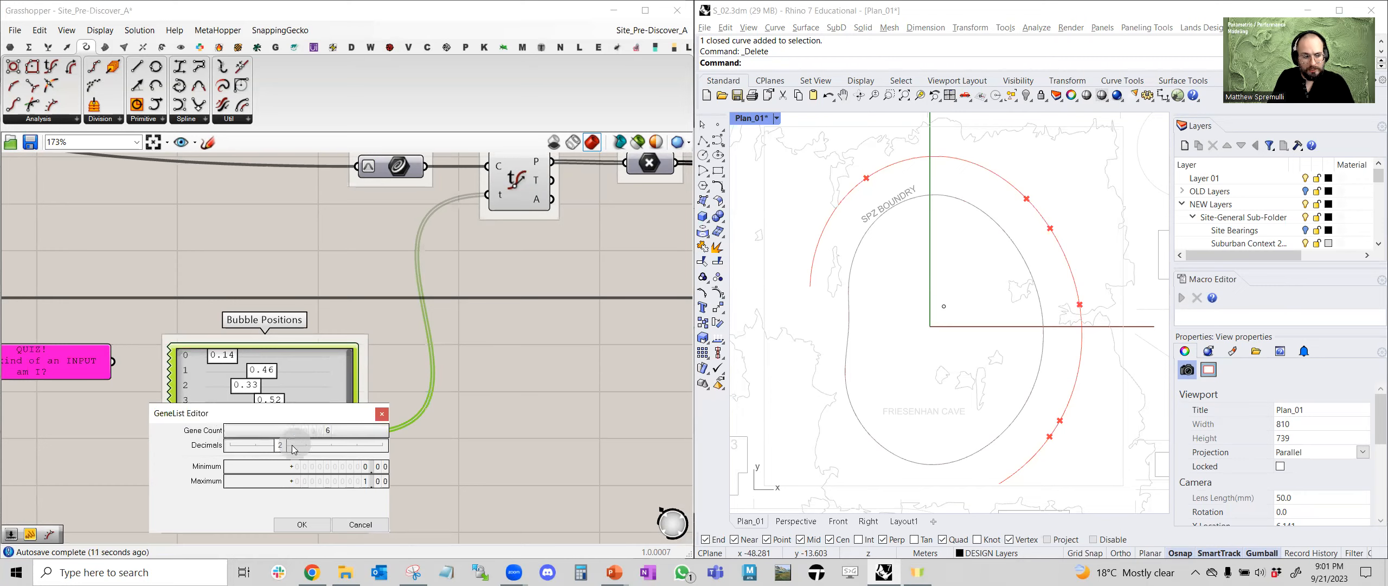
pyautogui.click(302, 526)
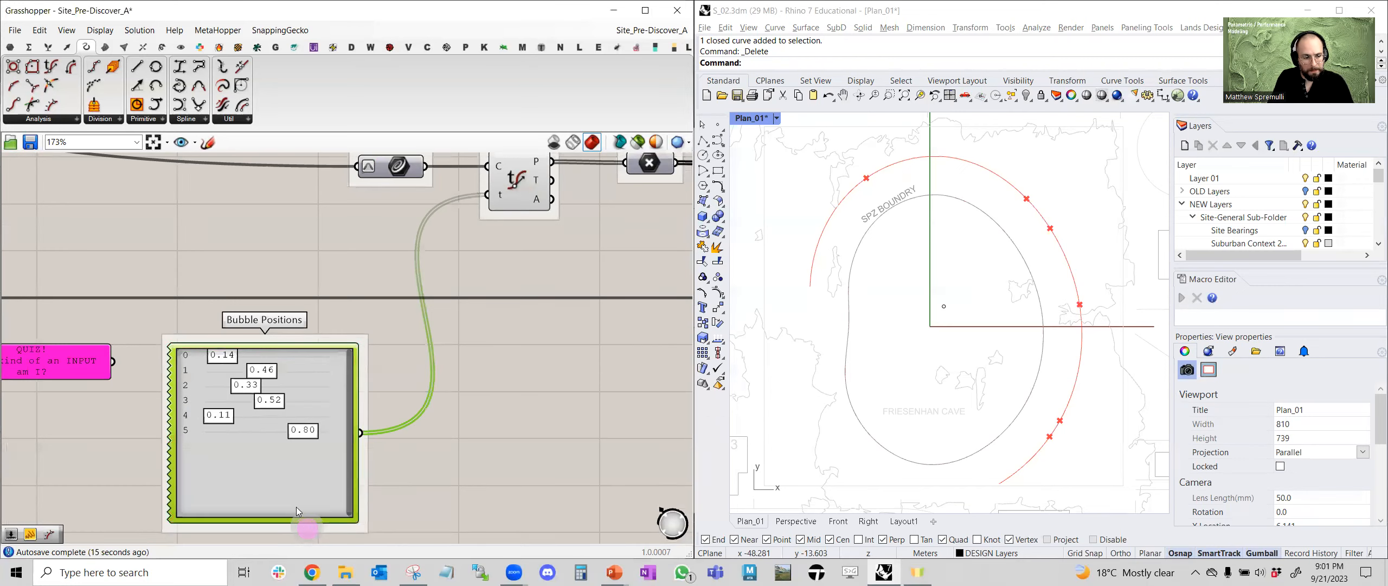
# Set the last Bubble Positions gene to 1.00 and highlight the evaluated points in the plan
pyautogui.moveTo(310, 433)
pyautogui.mouseDown()
pyautogui.moveTo(260, 433)
pyautogui.moveTo(334, 434)
pyautogui.mouseUp()
pyautogui.moveTo(379, 352); pyautogui.dragTo(327, 398, button='right')
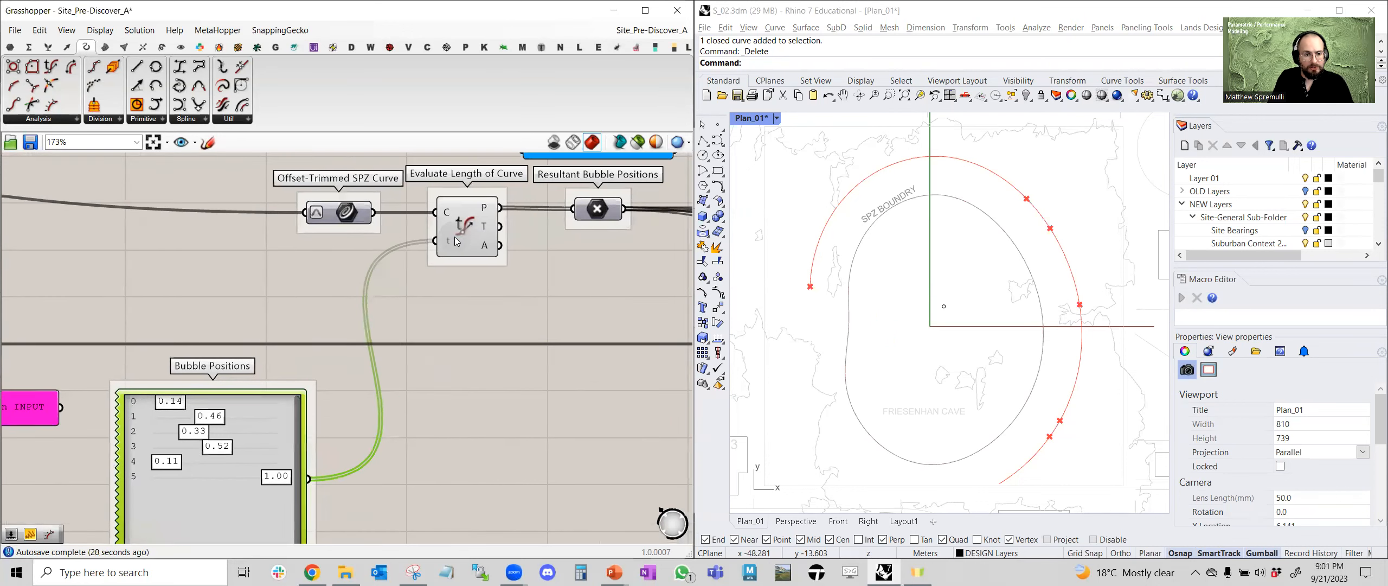
pyautogui.moveTo(441, 285); pyautogui.dragTo(327, 382, button='right')
pyautogui.click(357, 331)
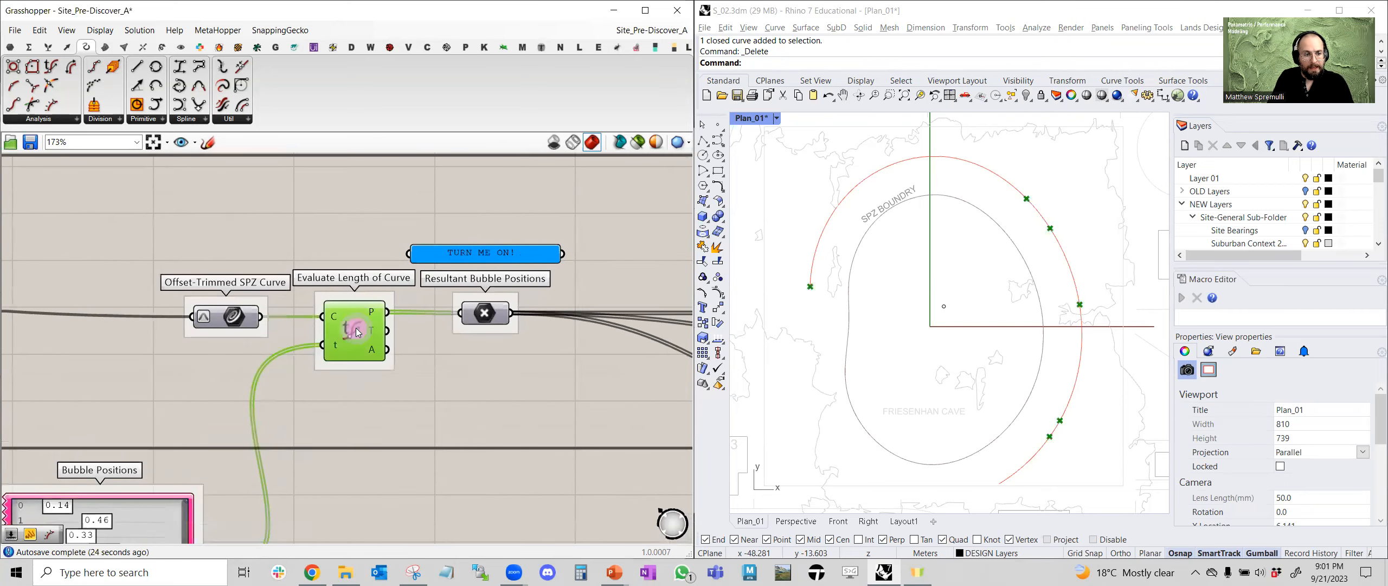
# Turn on the preview of Resultant Bubble Positions and turn off the preview of Evaluate Length of Curve
pyautogui.moveTo(468, 327); pyautogui.dragTo(358, 341, button='right')
pyautogui.click(377, 325)
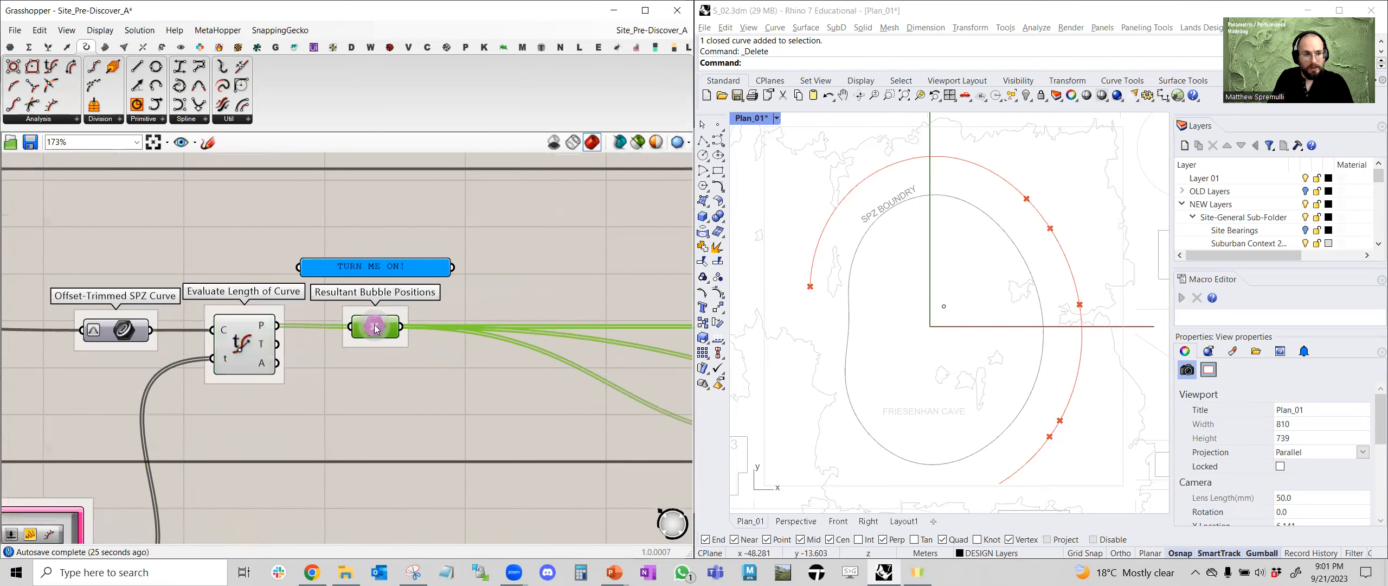
pyautogui.scroll(1, 376, 325)
pyautogui.middleClick(377, 324)
pyautogui.click(377, 327)
pyautogui.click(224, 332)
pyautogui.middleClick(224, 331)
pyautogui.click(264, 300)
pyautogui.scroll(-5, 340, 280)
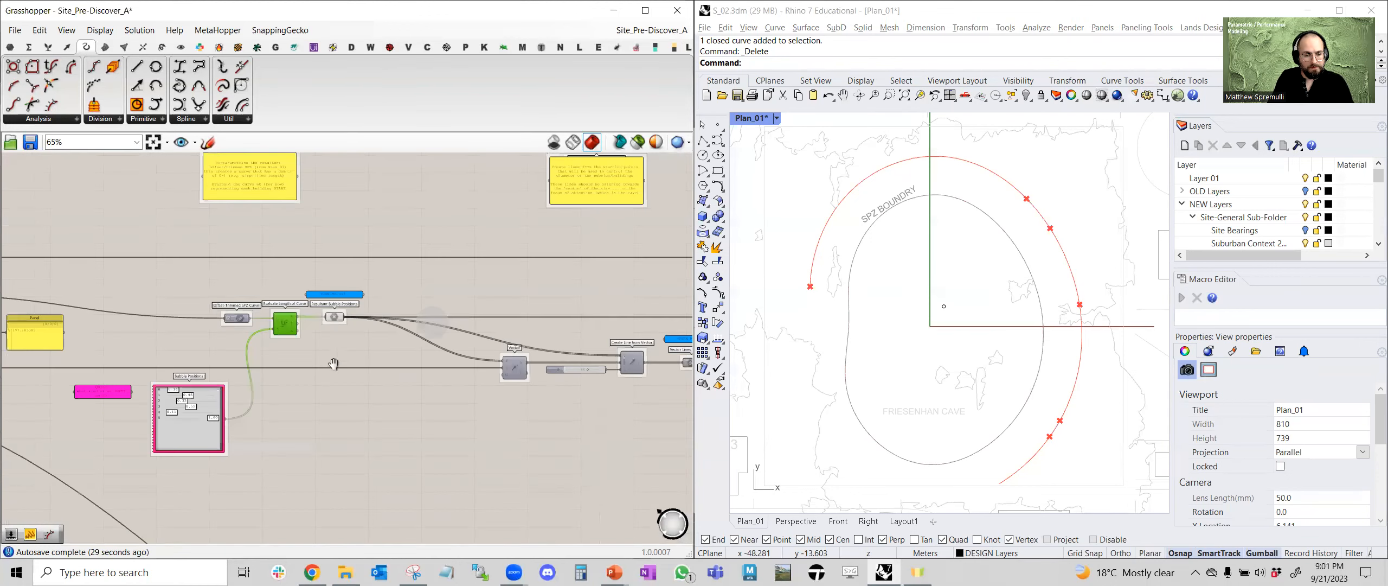
# Switch to the Miro board and examine the hand sketch of the six bubble start points on the offset curve
pyautogui.moveTo(410, 278); pyautogui.dragTo(349, 316, button='right')
pyautogui.scroll(2, 405, 260)
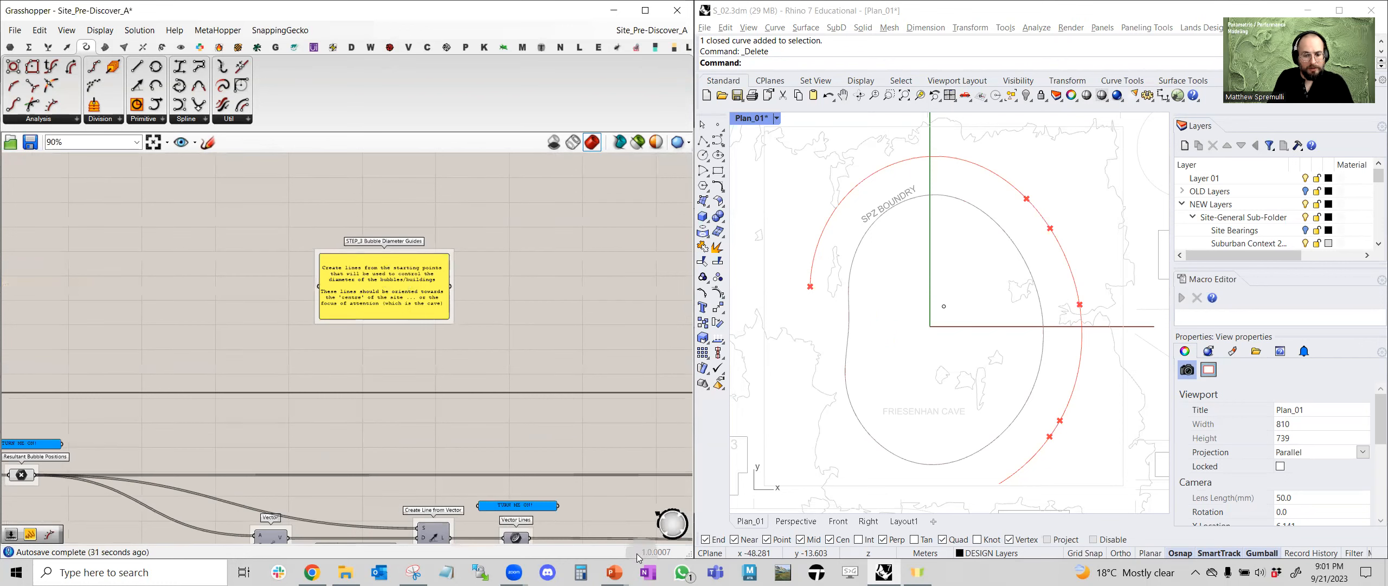
pyautogui.click(312, 572)
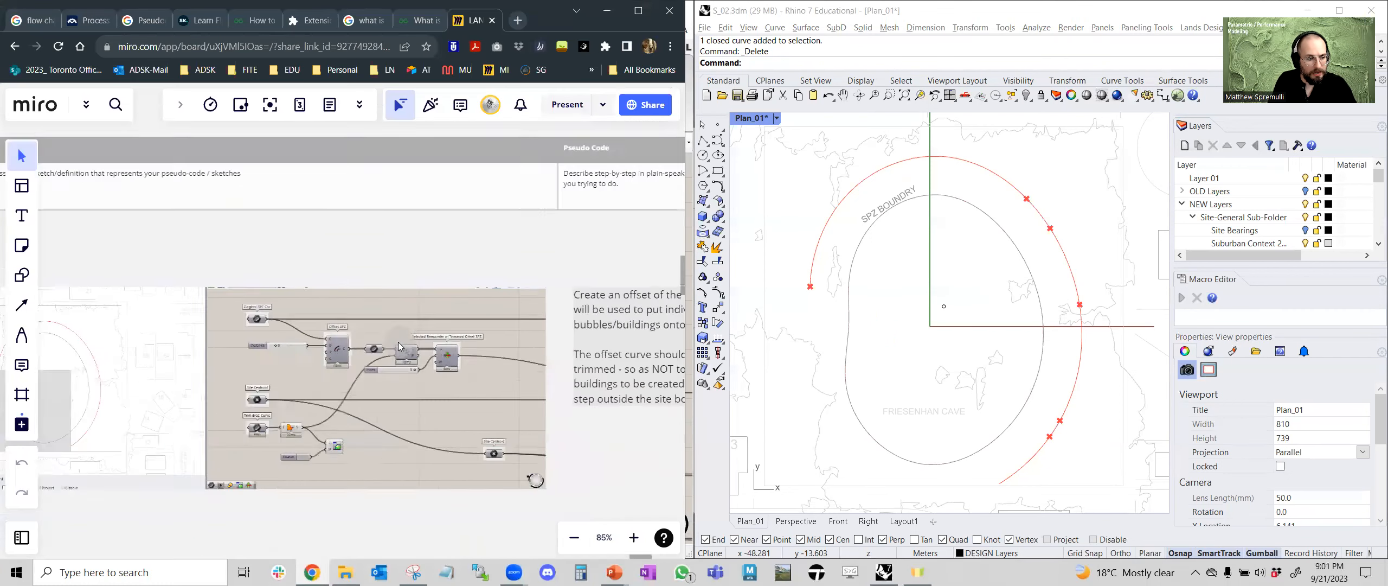
pyautogui.scroll(-5, 398, 346)
pyautogui.moveTo(385, 361); pyautogui.dragTo(492, 257, button='right')
pyautogui.scroll(7, 223, 416)
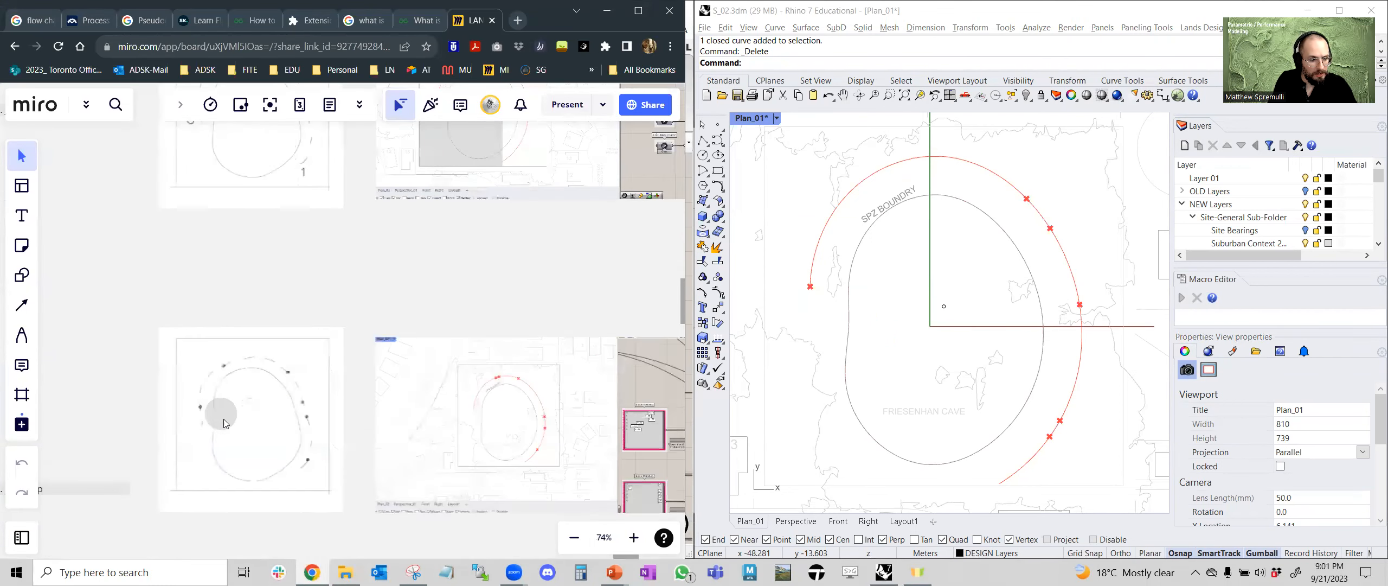
pyautogui.moveTo(520, 390); pyautogui.dragTo(540, 311, button='right')
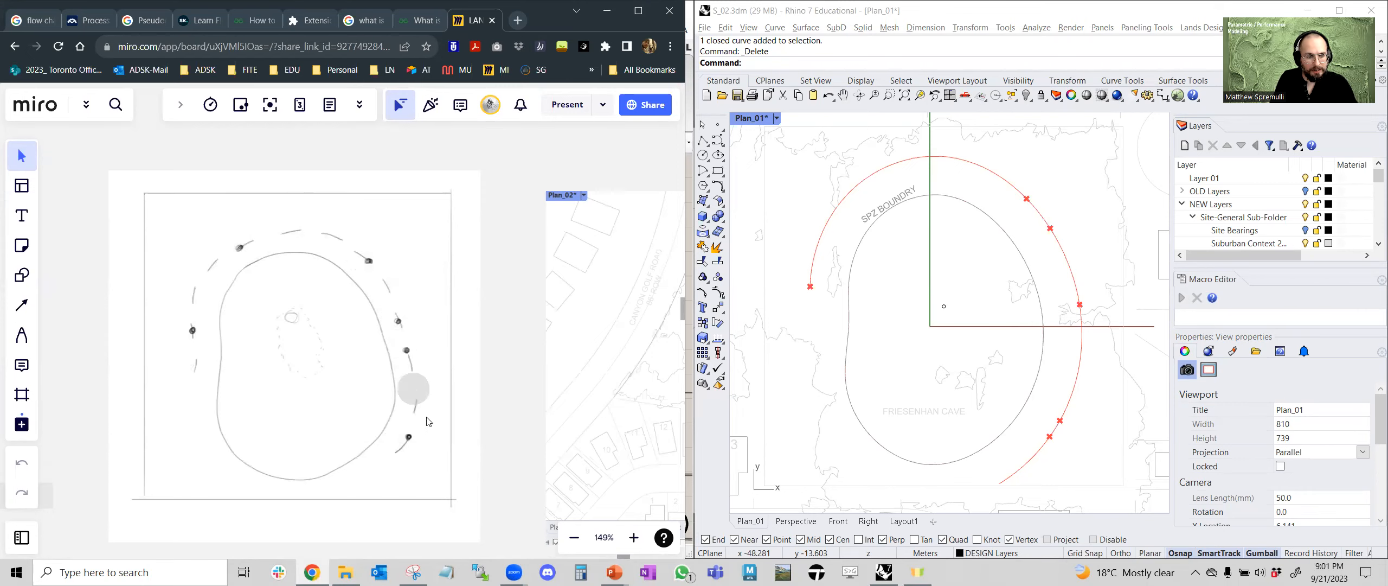
pyautogui.scroll(-5, 431, 409)
pyautogui.moveTo(522, 298); pyautogui.dragTo(196, 289, button='right')
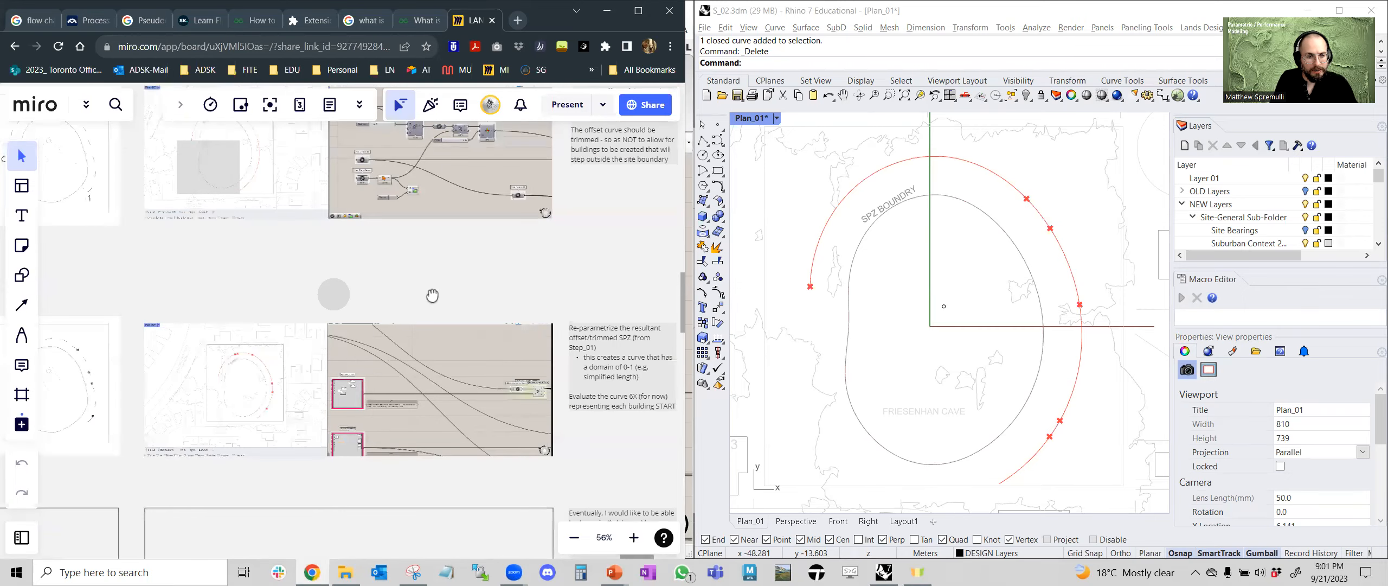
# Read the STEP_02A pseudo-code on re-parametrizing and evaluating the offset curve, and compare it with its sketch and screenshots
pyautogui.moveTo(431, 295); pyautogui.dragTo(277, 290, button='right')
pyautogui.scroll(2, 447, 324)
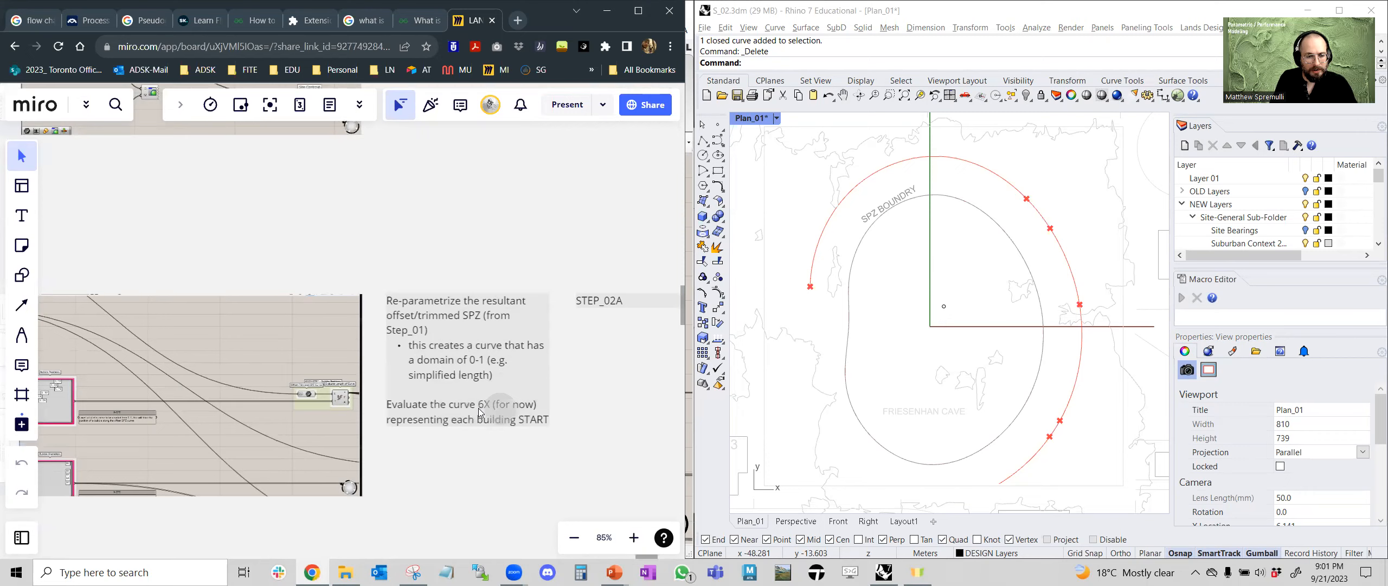
pyautogui.scroll(-3, 472, 416)
pyautogui.moveTo(358, 341); pyautogui.dragTo(505, 339, button='right')
pyautogui.scroll(-2, 504, 339)
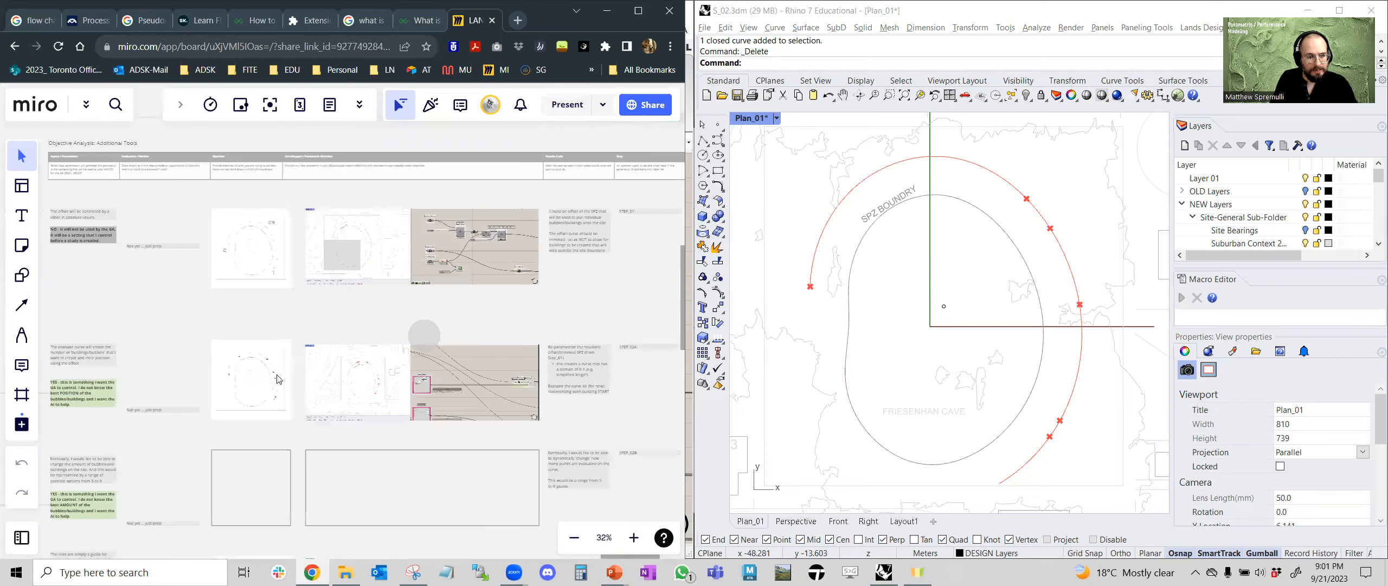
pyautogui.scroll(2, 269, 371)
pyautogui.scroll(2, 456, 290)
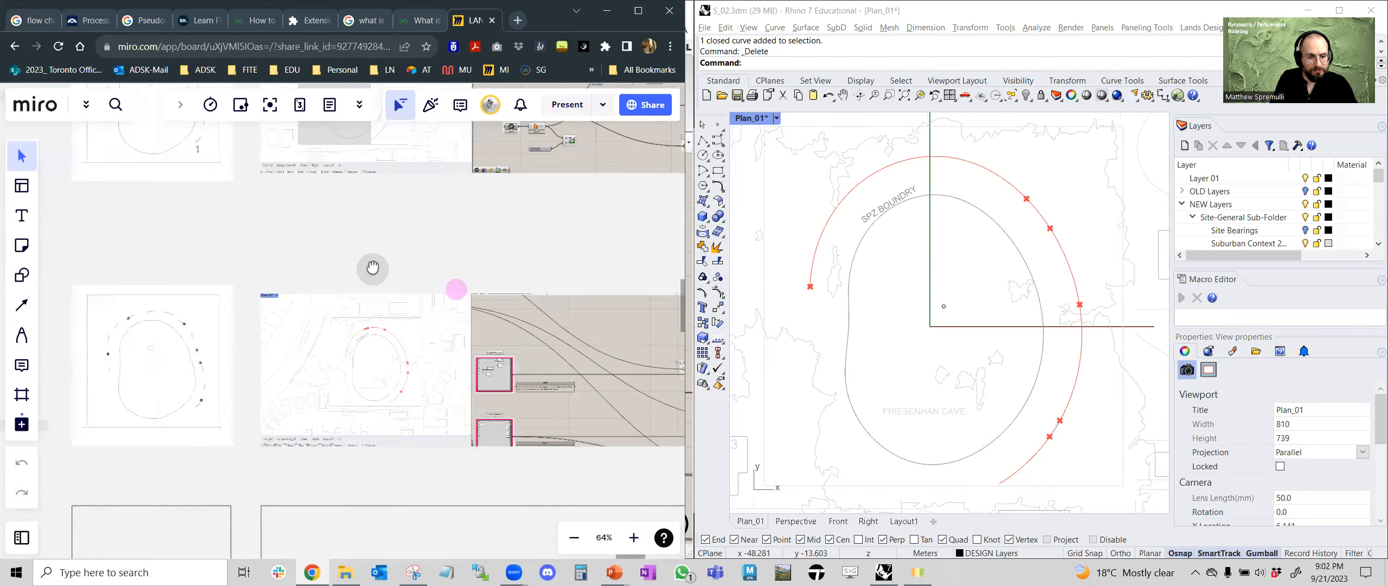
# Switch back to Grasshopper and read the STEP_3 Bubble Diameter Guides note and the component group below it
pyautogui.click(815, 319)
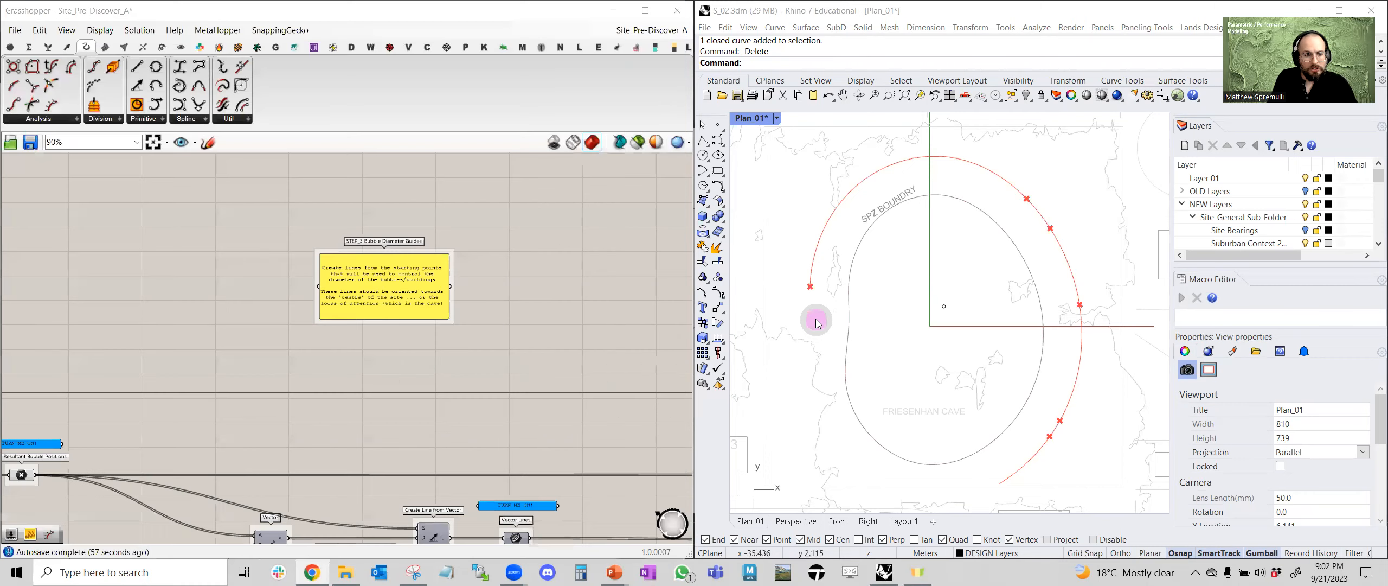
pyautogui.click(542, 324)
pyautogui.scroll(4, 412, 271)
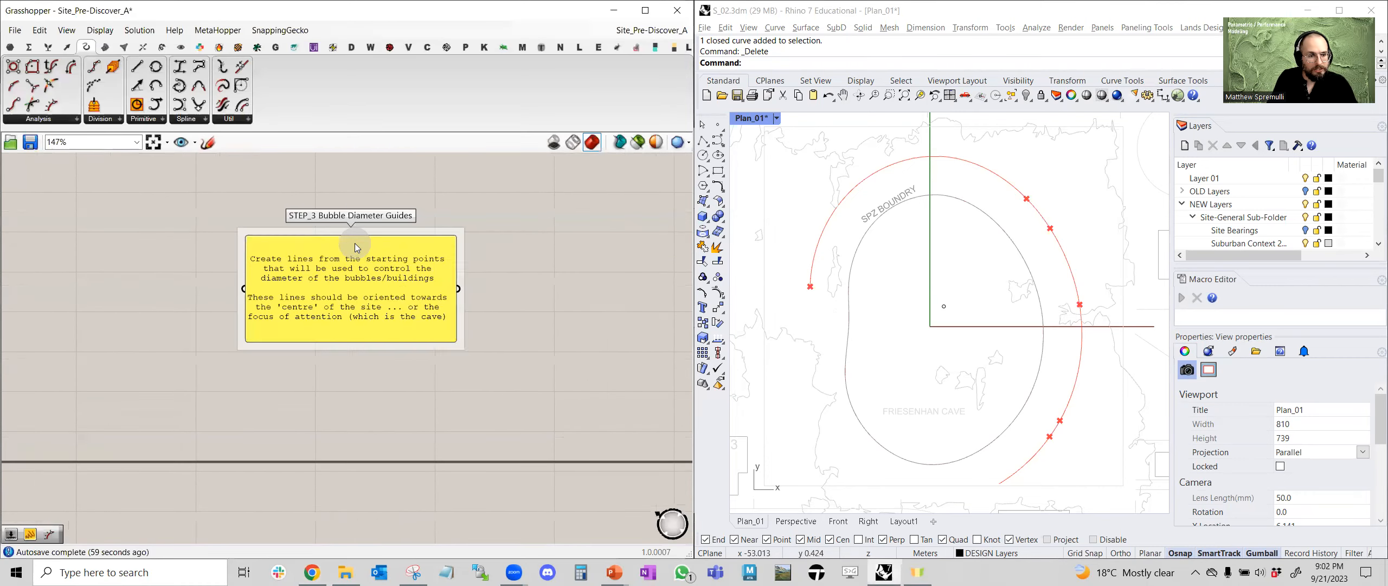
pyautogui.scroll(2, 409, 270)
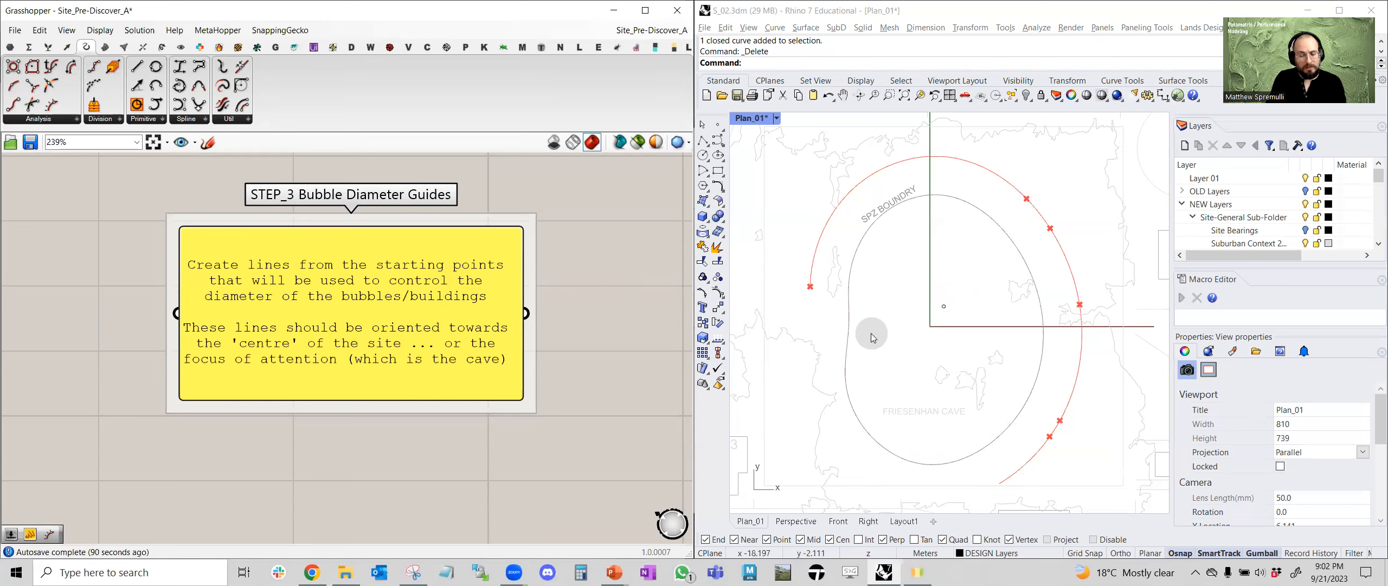
pyautogui.scroll(-5, 450, 320)
pyautogui.moveTo(500, 407); pyautogui.dragTo(443, 293, button='right')
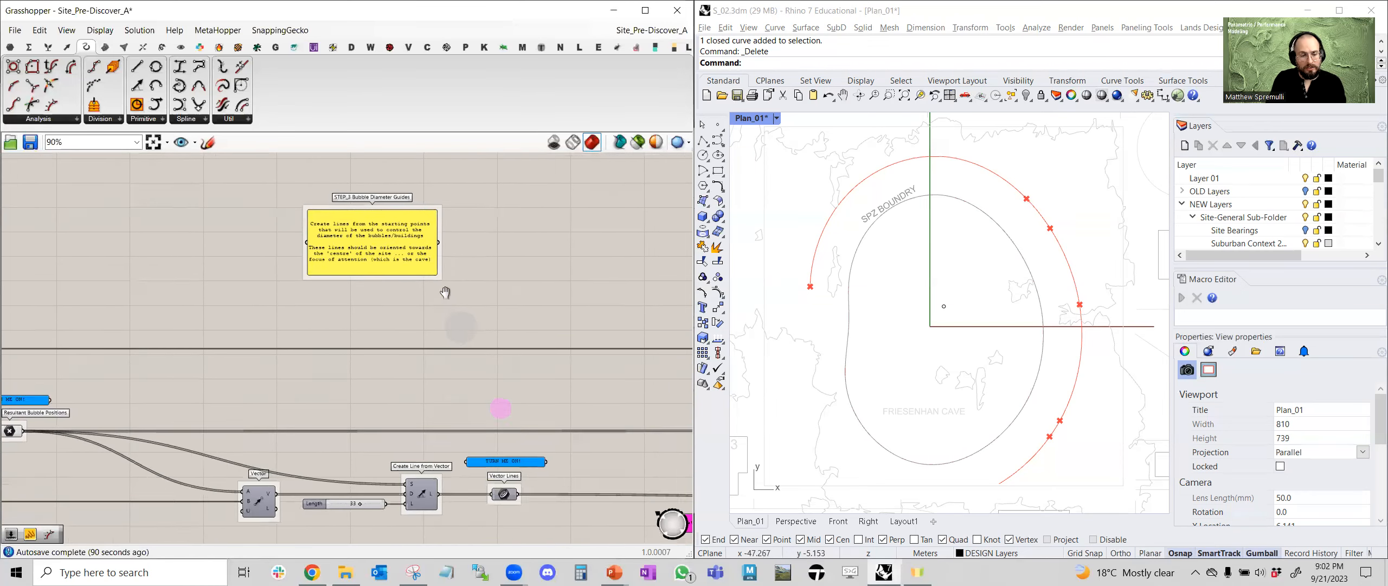
# Switch to the Miro board and examine the sketch of guide arrows running from the start points towards the cave
pyautogui.click(311, 572)
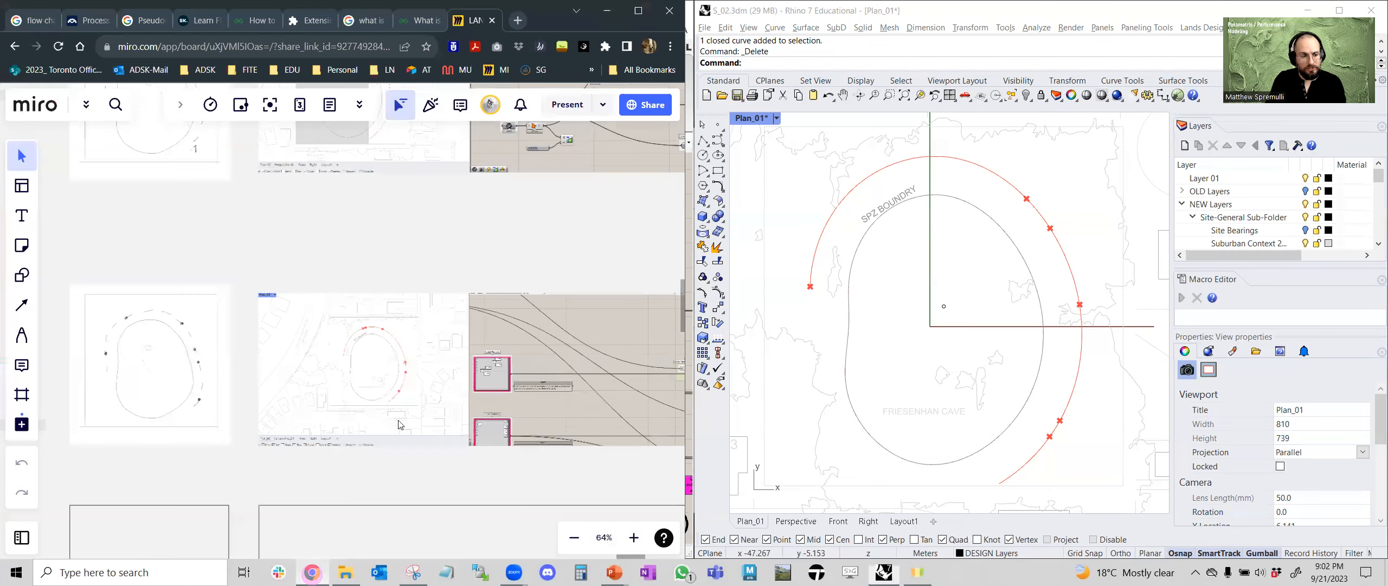
pyautogui.moveTo(262, 475); pyautogui.dragTo(286, 394, button='right')
pyautogui.scroll(-5, 286, 394)
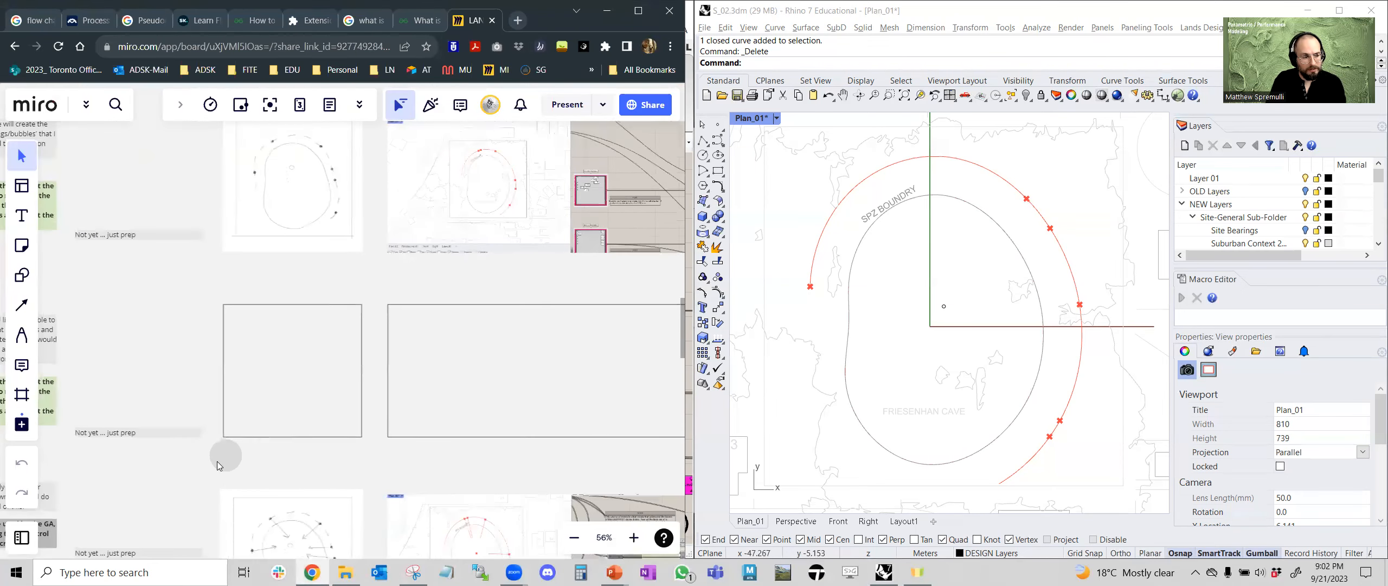
pyautogui.keyDown('ctrl'); pyautogui.scroll(-1, 297, 371); pyautogui.keyUp('ctrl')
pyautogui.scroll(-1, 300, 358)
pyautogui.keyDown('ctrl'); pyautogui.scroll(4, 217, 328); pyautogui.keyUp('ctrl')
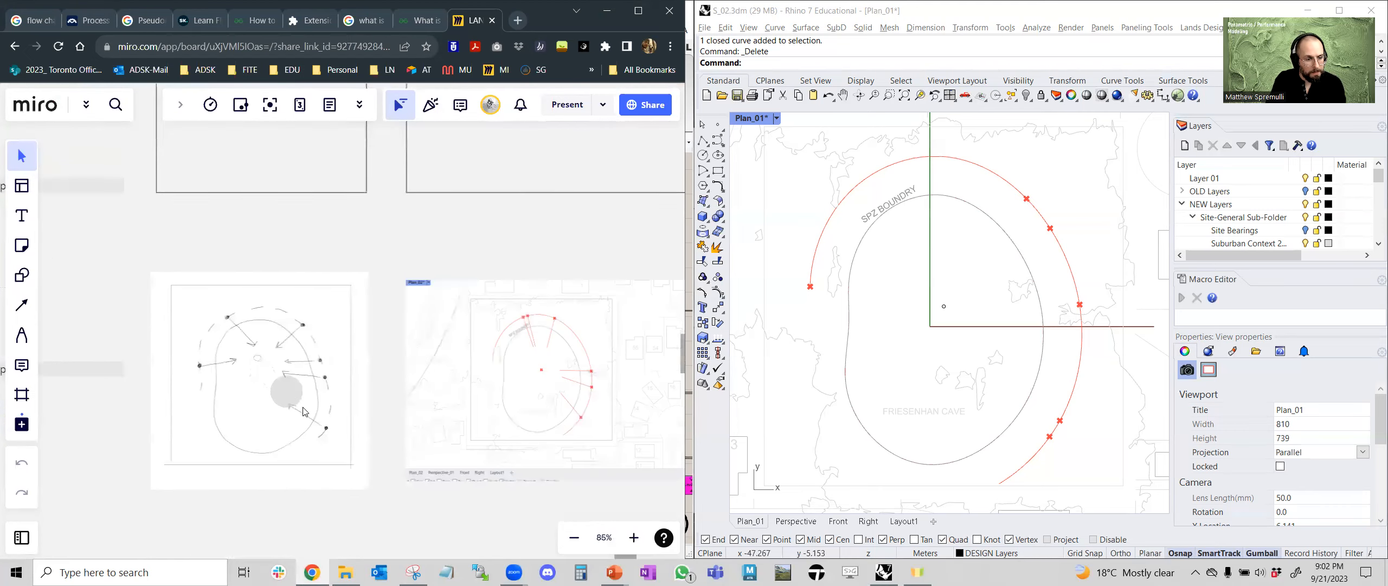
pyautogui.keyDown('ctrl'); pyautogui.scroll(4, 293, 423); pyautogui.keyUp('ctrl')
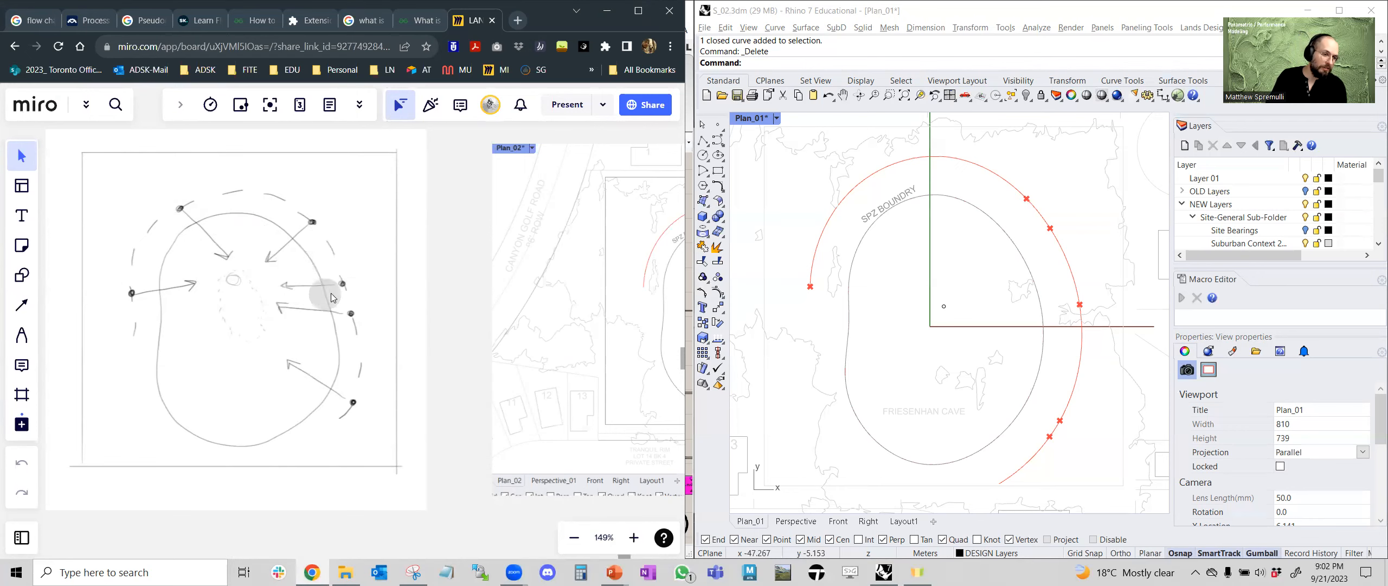
# Examine the plan screenshot of the guide lines and the neighbouring Grasshopper definition screenshot in the same Miro row
pyautogui.scroll(-4, 419, 324)
pyautogui.moveTo(454, 455); pyautogui.dragTo(304, 443, button='right')
pyautogui.scroll(1, 523, 332)
pyautogui.scroll(-2, 522, 330)
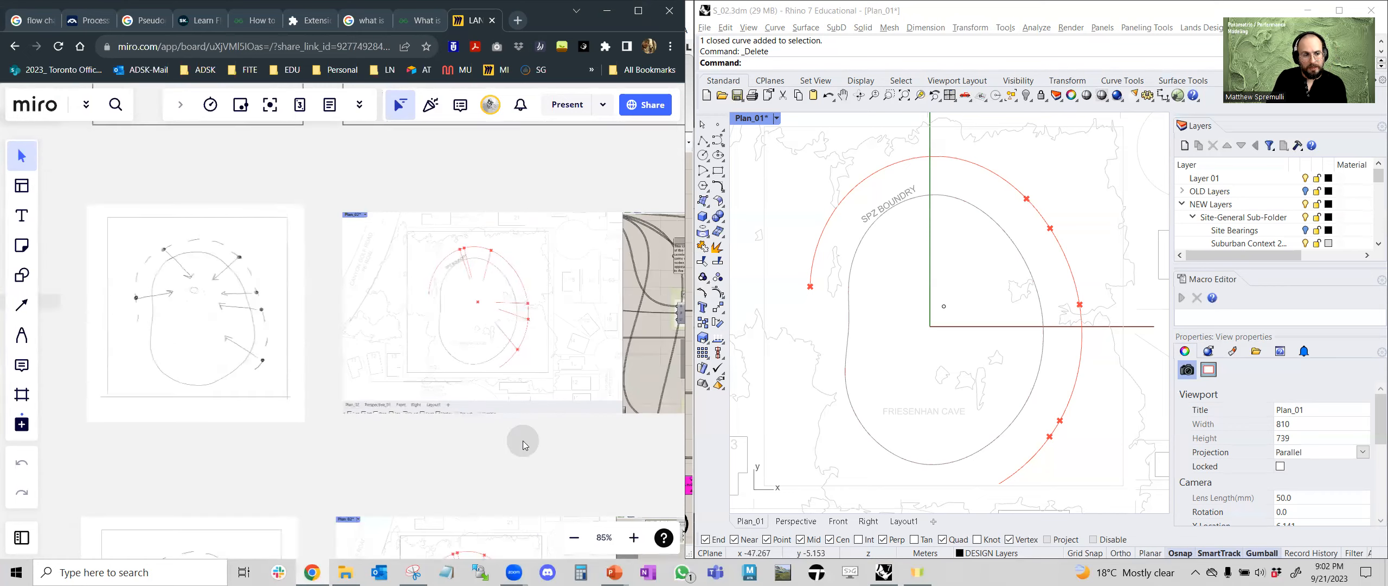
pyautogui.moveTo(523, 441); pyautogui.dragTo(378, 442, button='right')
pyautogui.scroll(1, 340, 320)
pyautogui.scroll(1, 358, 298)
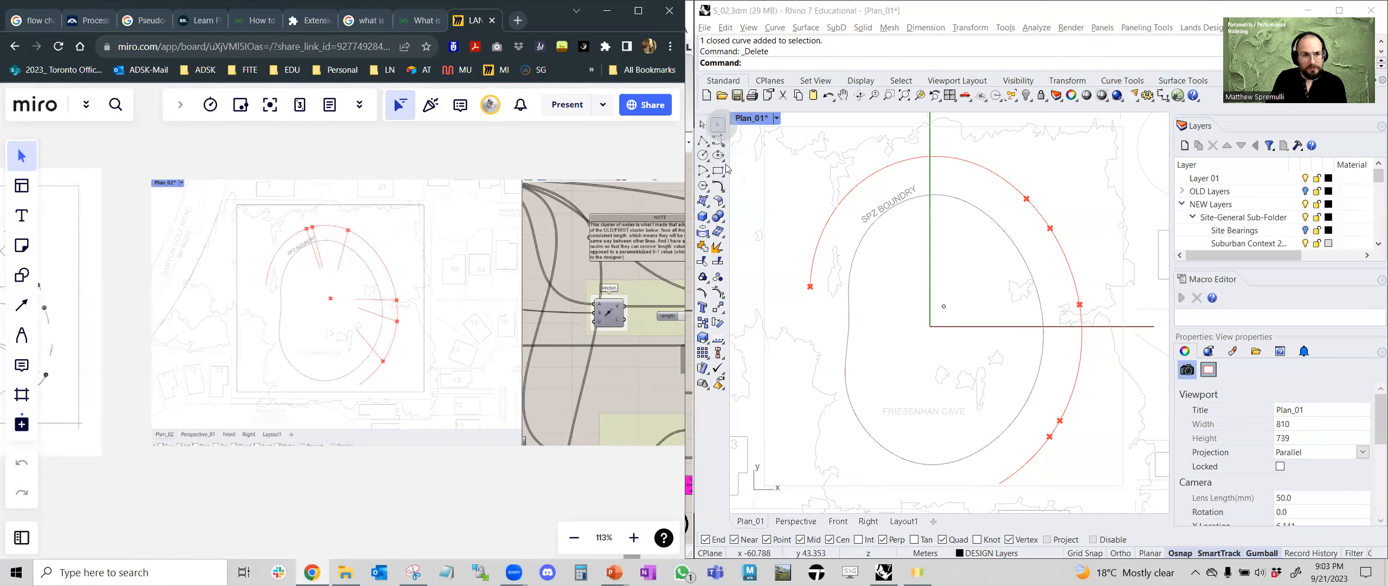
# Return to Grasshopper, reread the STEP_3 note and highlight the Resultant Bubble Positions points in the plan
pyautogui.click(776, 211)
pyautogui.scroll(3, 412, 347)
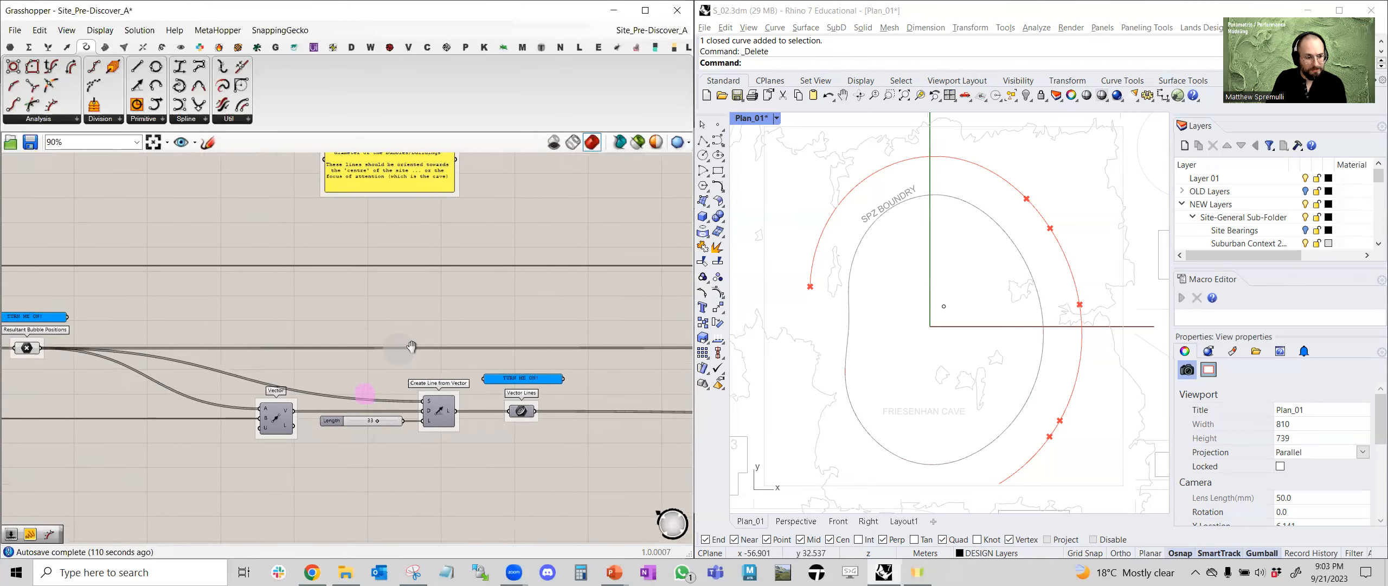
pyautogui.scroll(3, 456, 230)
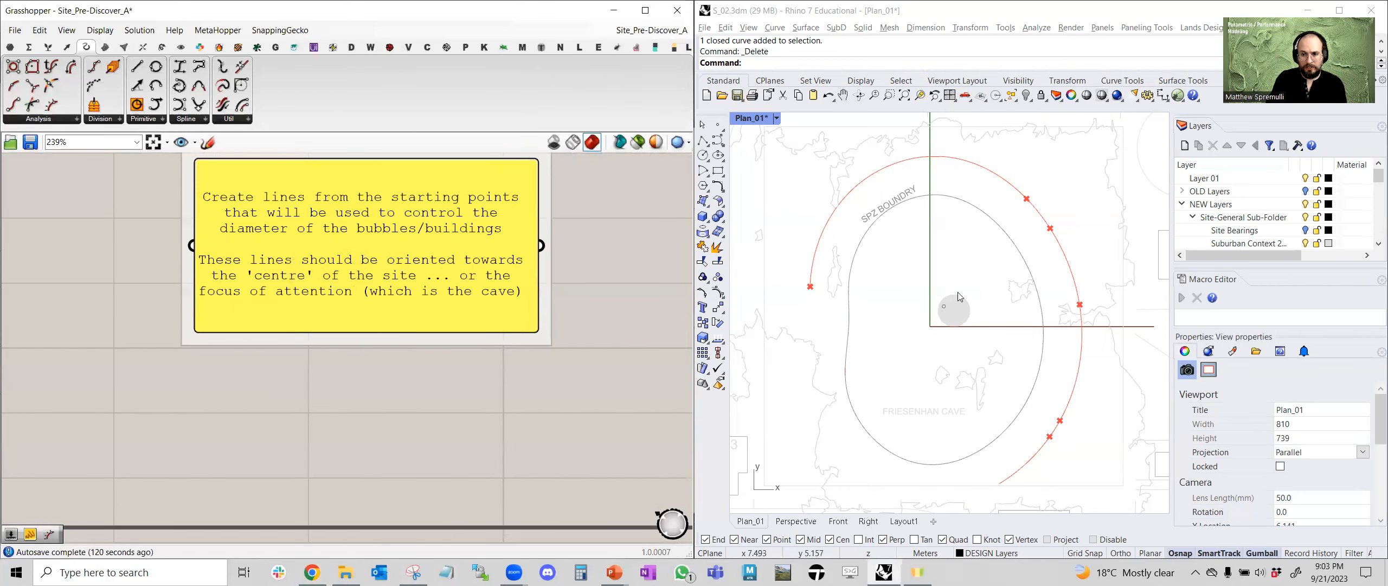
pyautogui.scroll(-4, 477, 410)
pyautogui.moveTo(407, 432); pyautogui.dragTo(538, 269, button='right')
pyautogui.moveTo(381, 397); pyautogui.dragTo(505, 288, button='right')
pyautogui.click(174, 314)
pyautogui.moveTo(572, 374); pyautogui.dragTo(388, 323, button='right')
pyautogui.scroll(1, 368, 329)
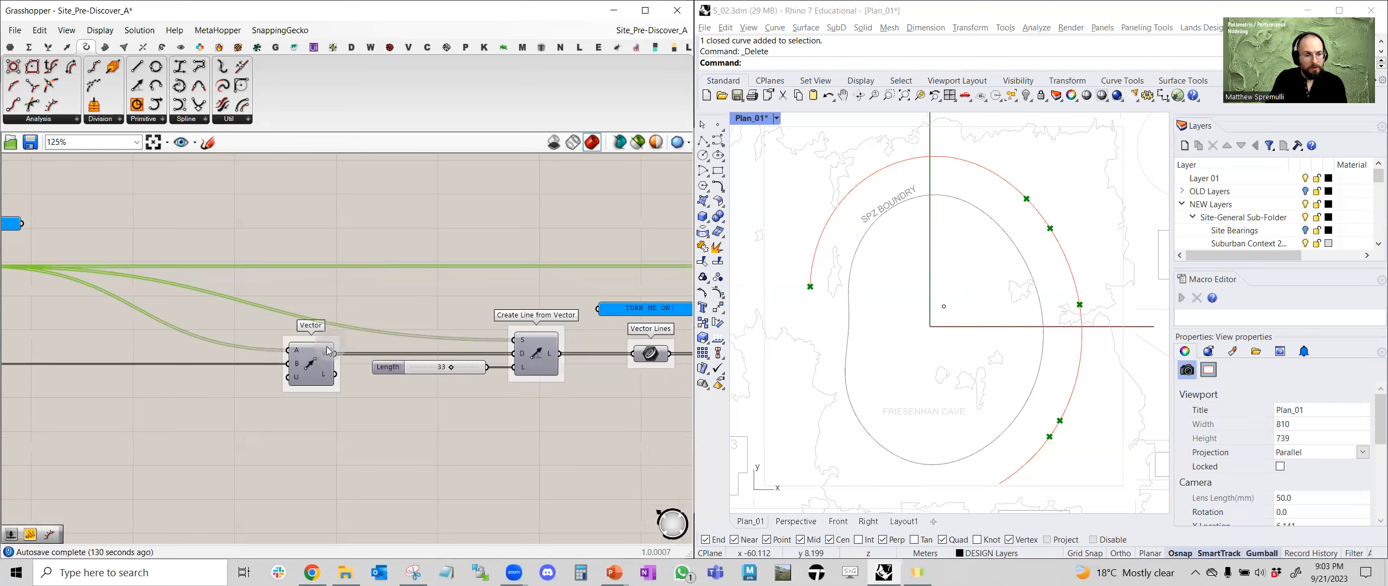
# Trace the Resultant Bubble Positions wires into the Vector component and inspect the Vector and Create Line from Vector components
pyautogui.click(310, 366)
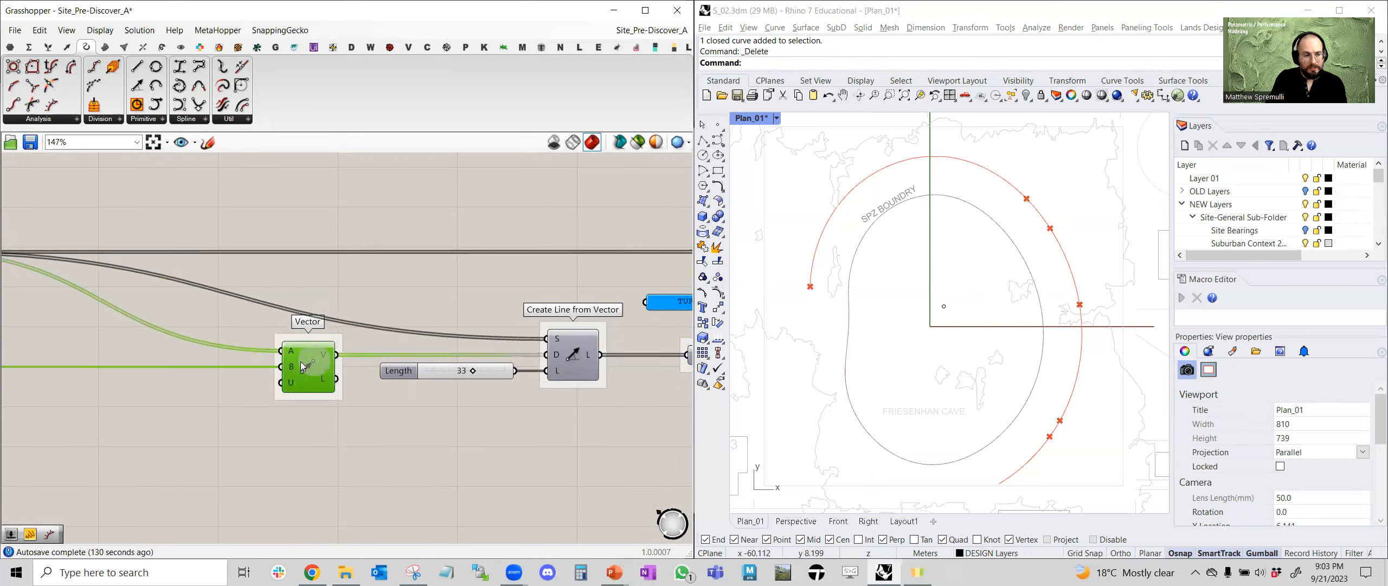
pyautogui.moveTo(292, 357); pyautogui.dragTo(489, 369, button='right')
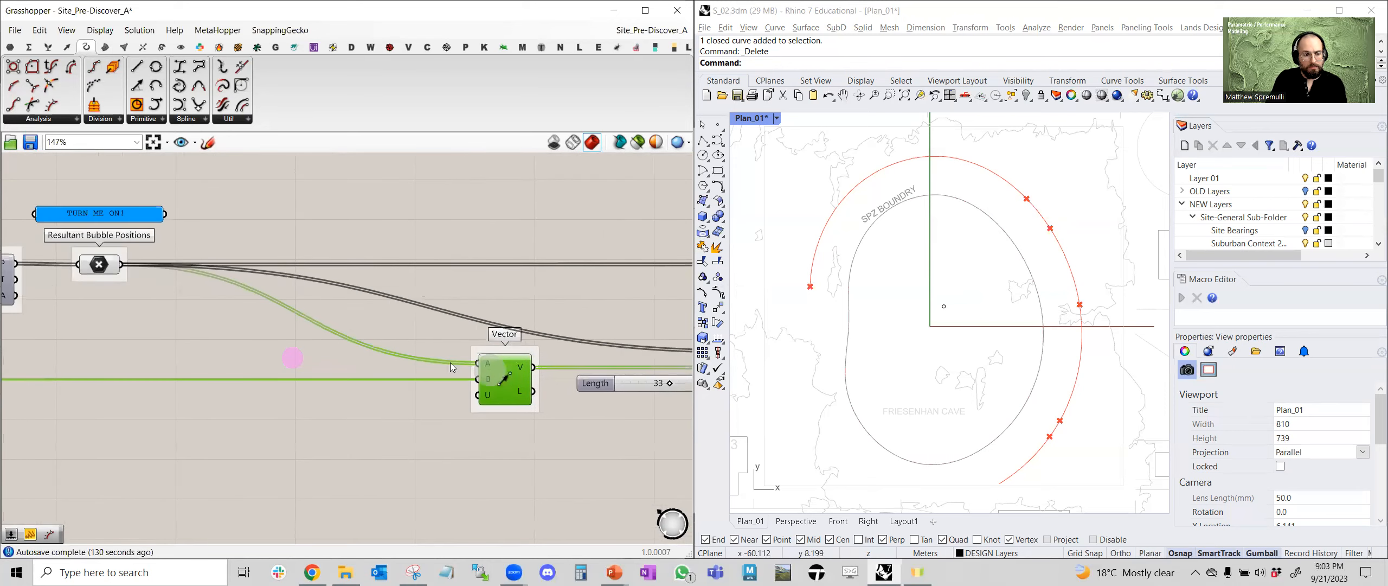
pyautogui.click(98, 265)
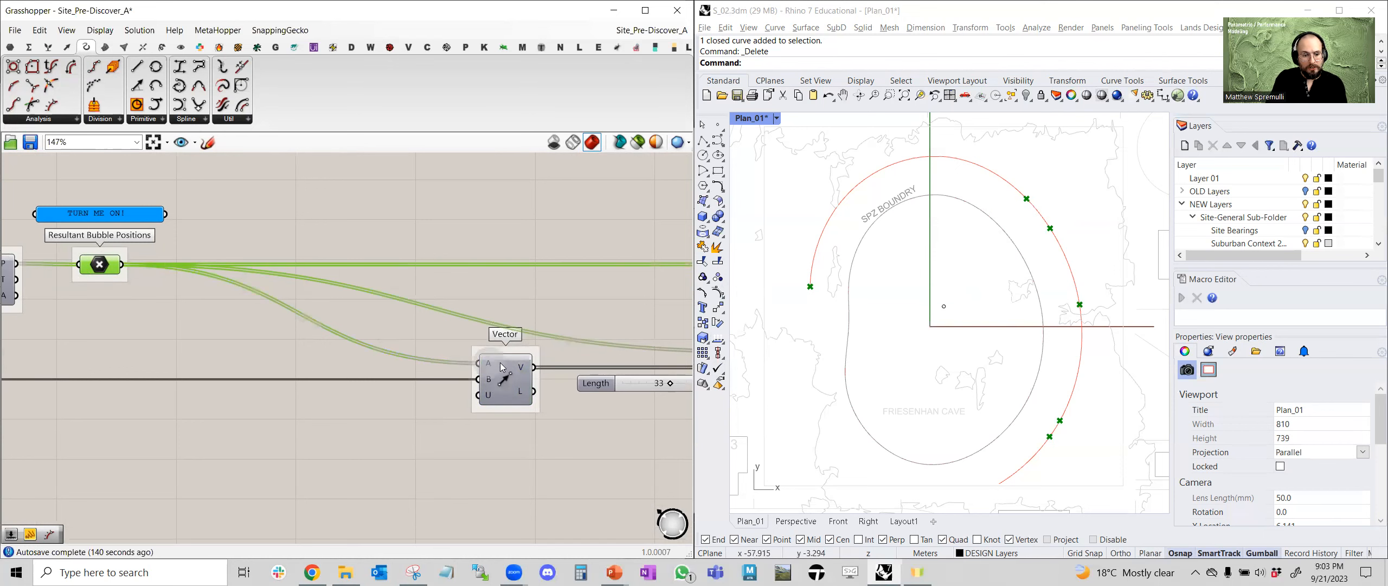
pyautogui.scroll(3, 502, 367)
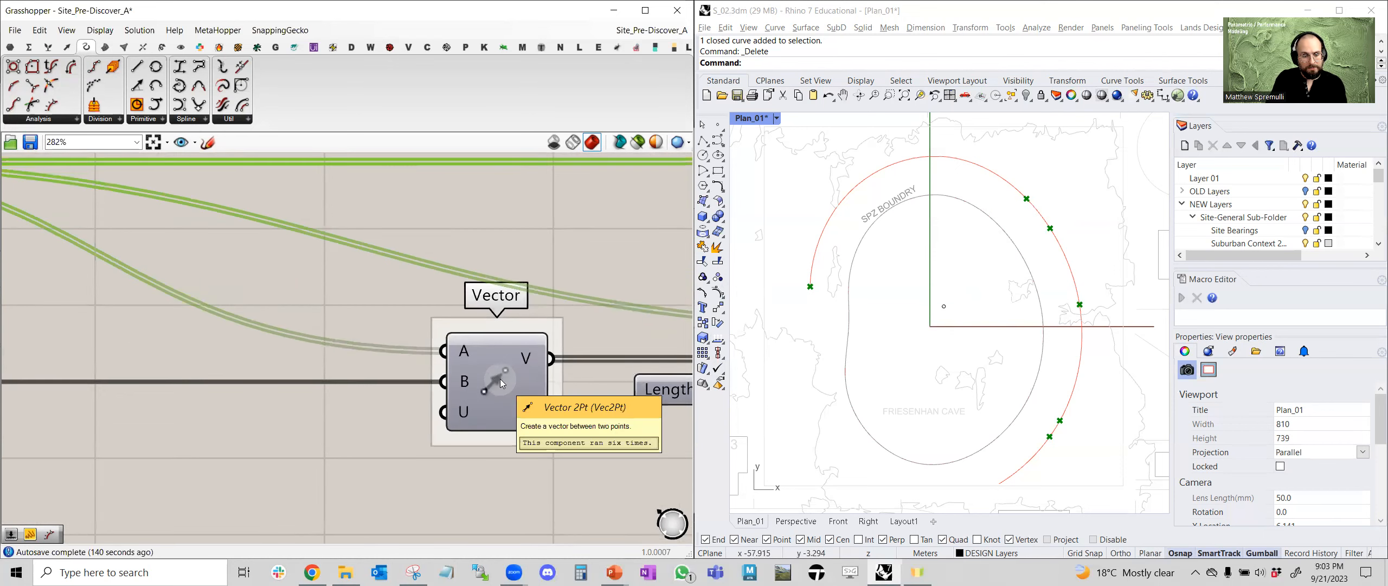
pyautogui.moveTo(500, 378); pyautogui.dragTo(179, 387, button='right')
pyautogui.scroll(-2, 248, 372)
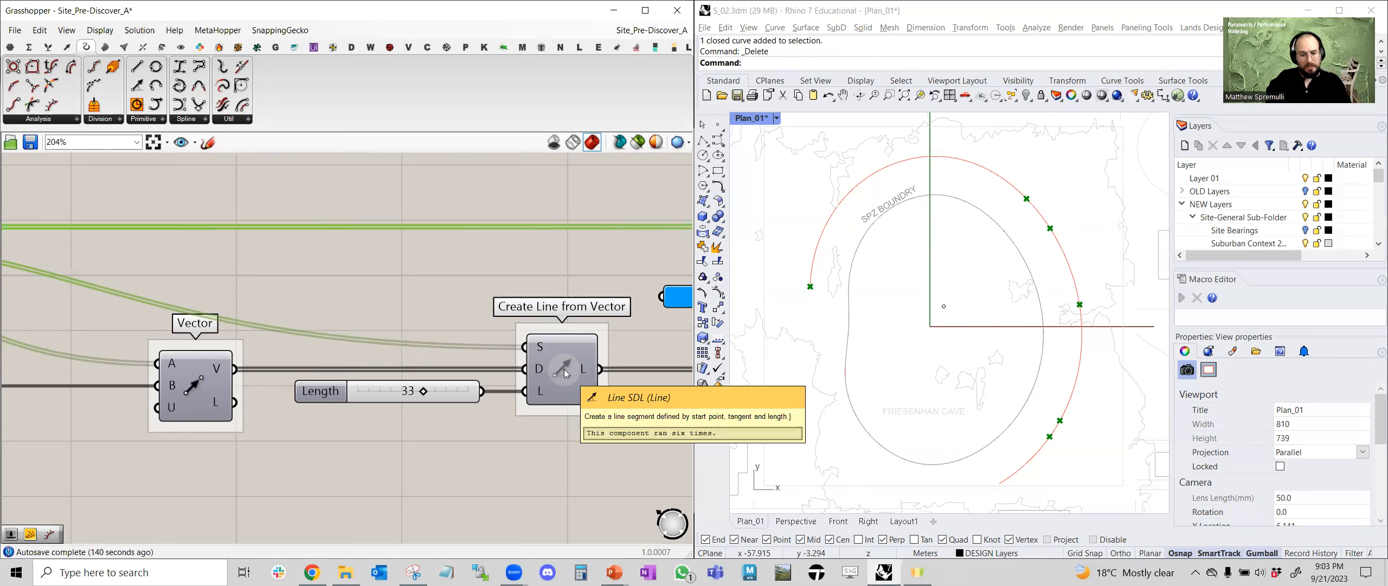
# Bring the Grasshopper window back beside the Rhino plan view
pyautogui.click(885, 570)
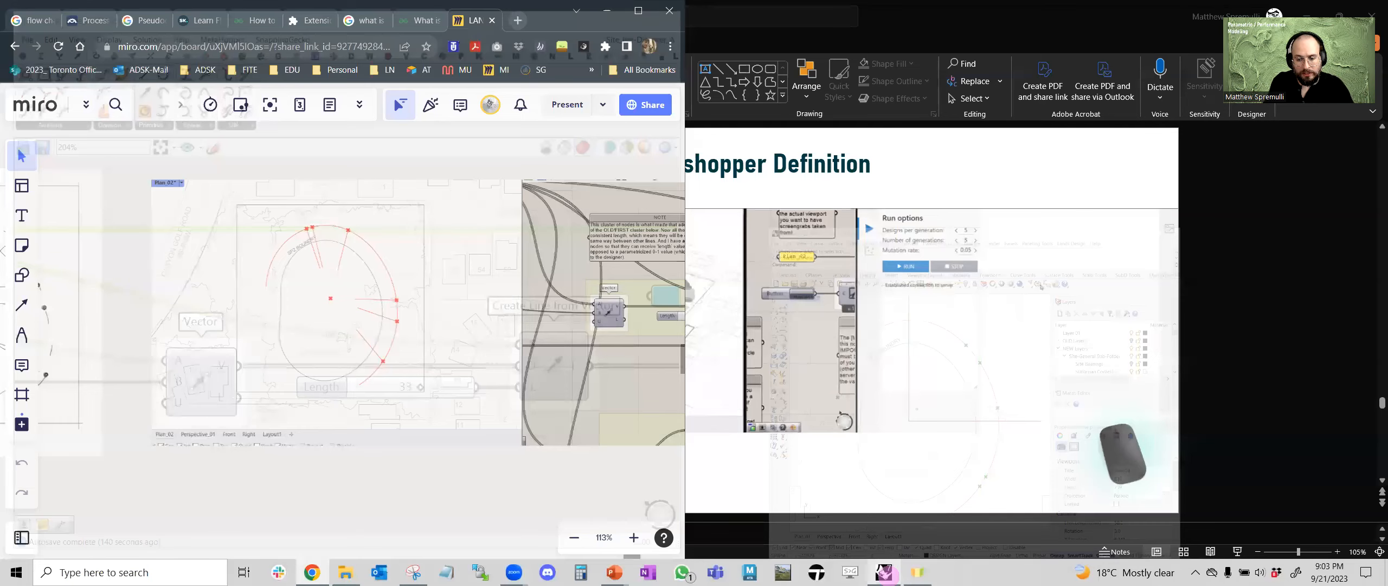
pyautogui.click(886, 574)
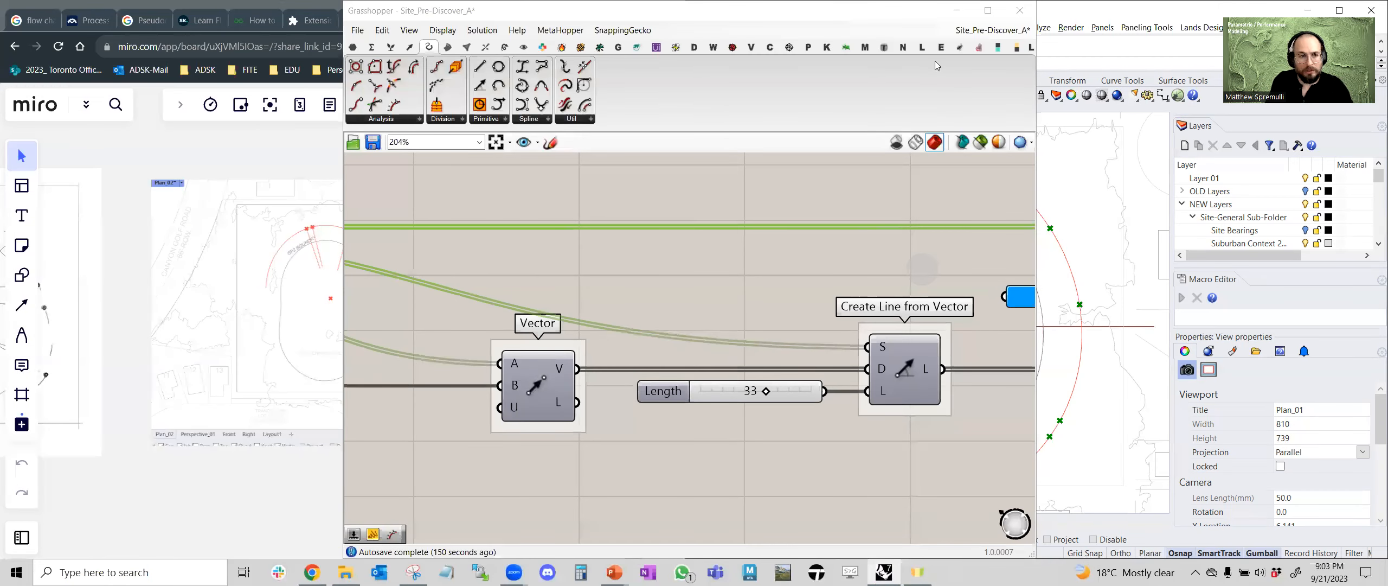
pyautogui.click(915, 23)
pyautogui.moveTo(336, 81); pyautogui.dragTo(48, 94)
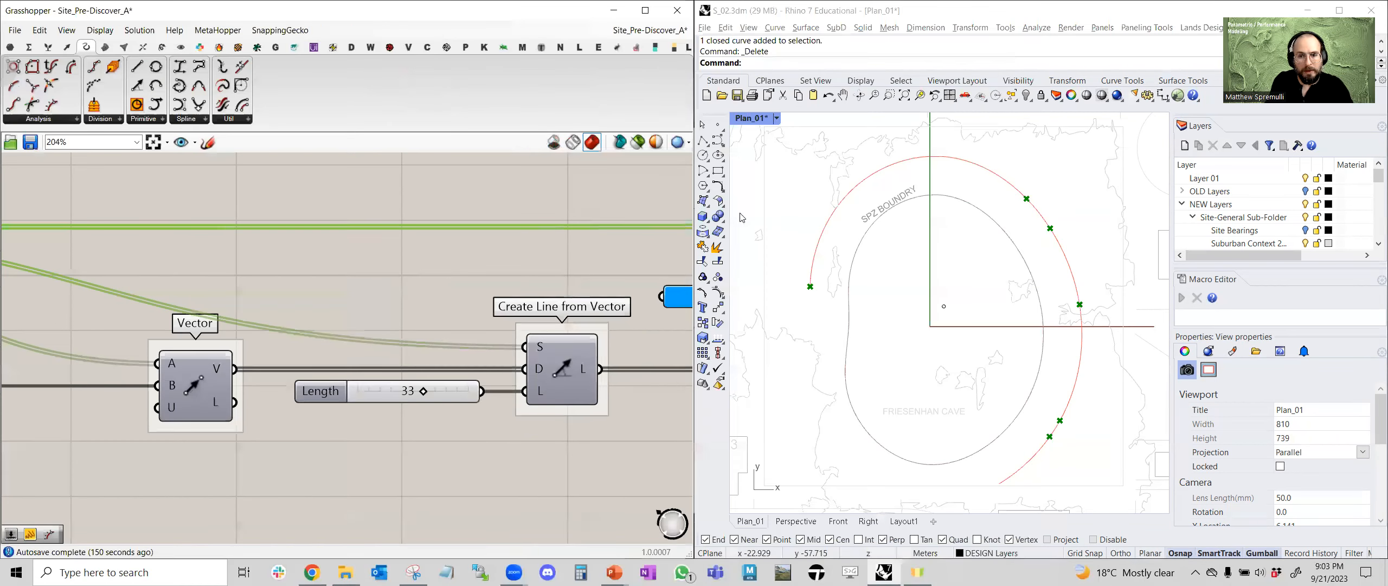
# Start a demonstration polyline in the Rhino plan from the westernmost start point towards the cave point, and cancel it
pyautogui.click(779, 234)
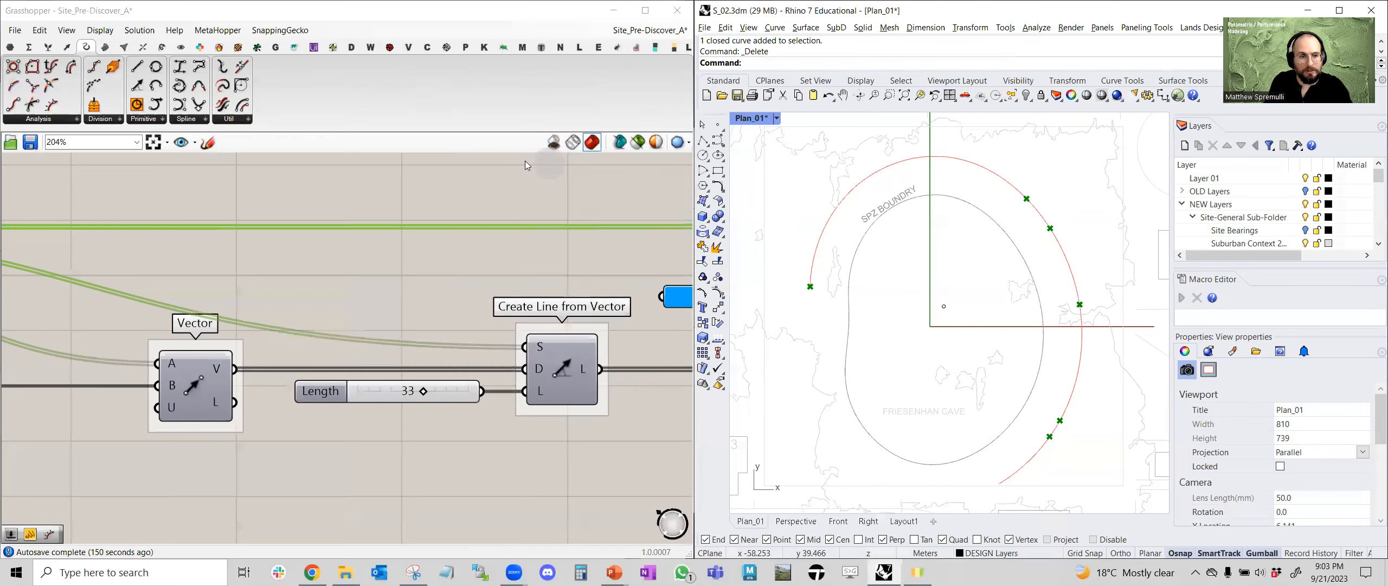
pyautogui.click(703, 146)
pyautogui.click(810, 286)
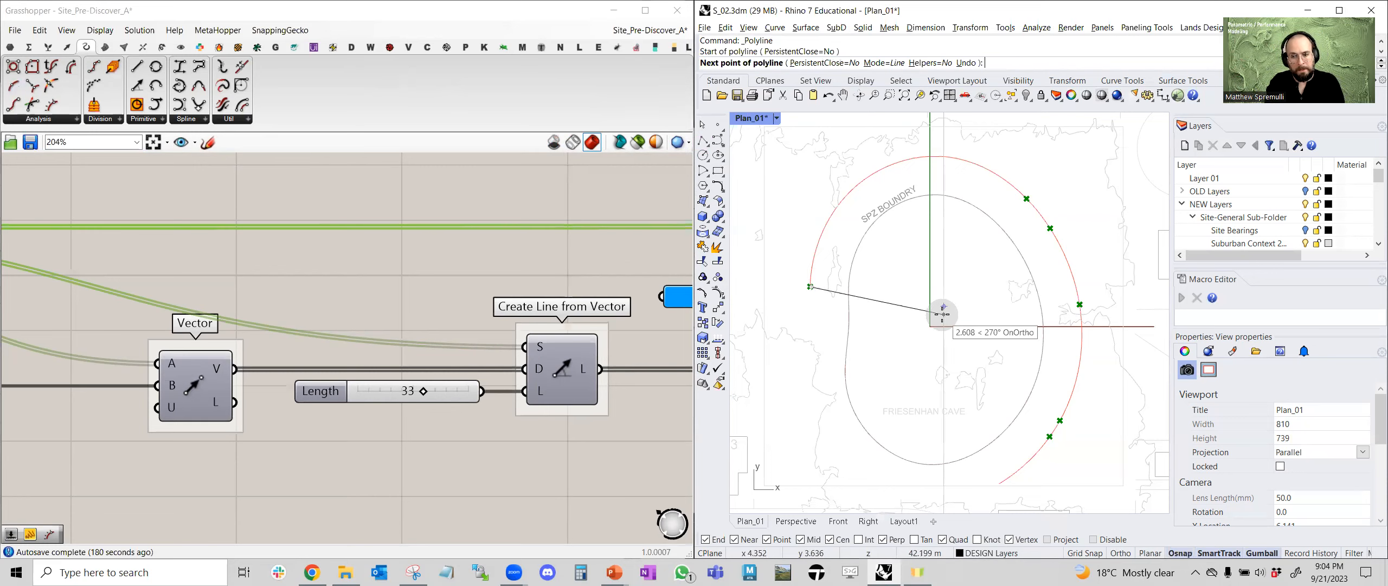
pyautogui.press('Escape')
pyautogui.moveTo(461, 277); pyautogui.dragTo(424, 290, button='right')
pyautogui.doubleClick(417, 288)
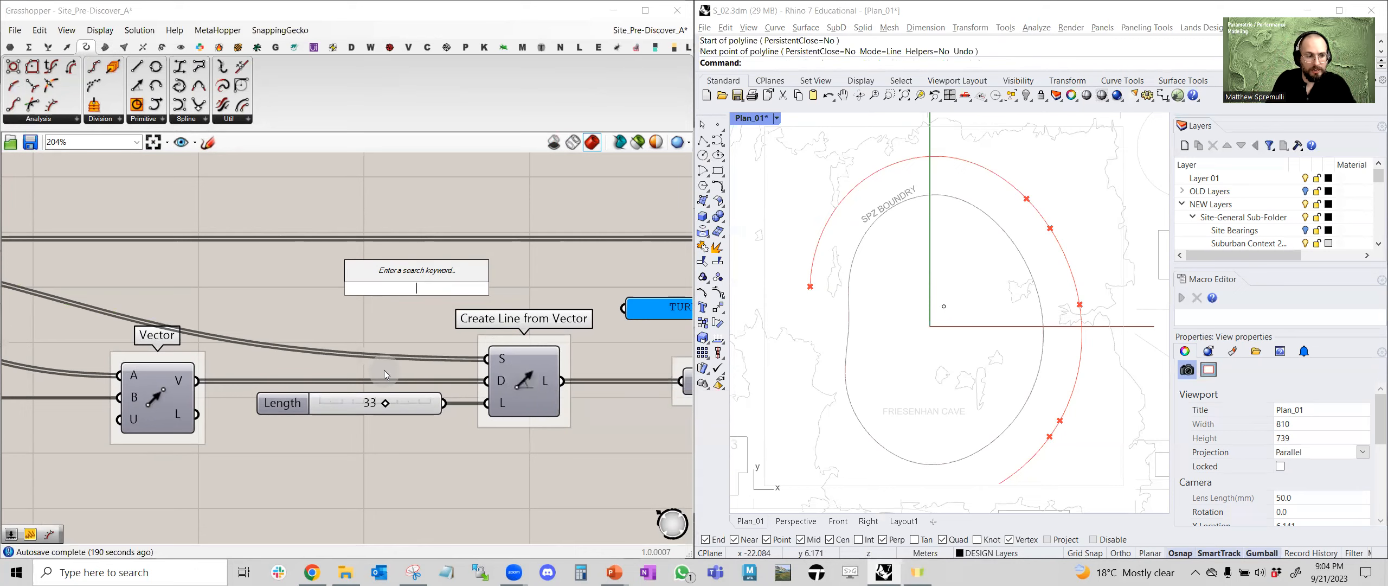
pyautogui.moveTo(263, 360); pyautogui.dragTo(373, 345, button='right')
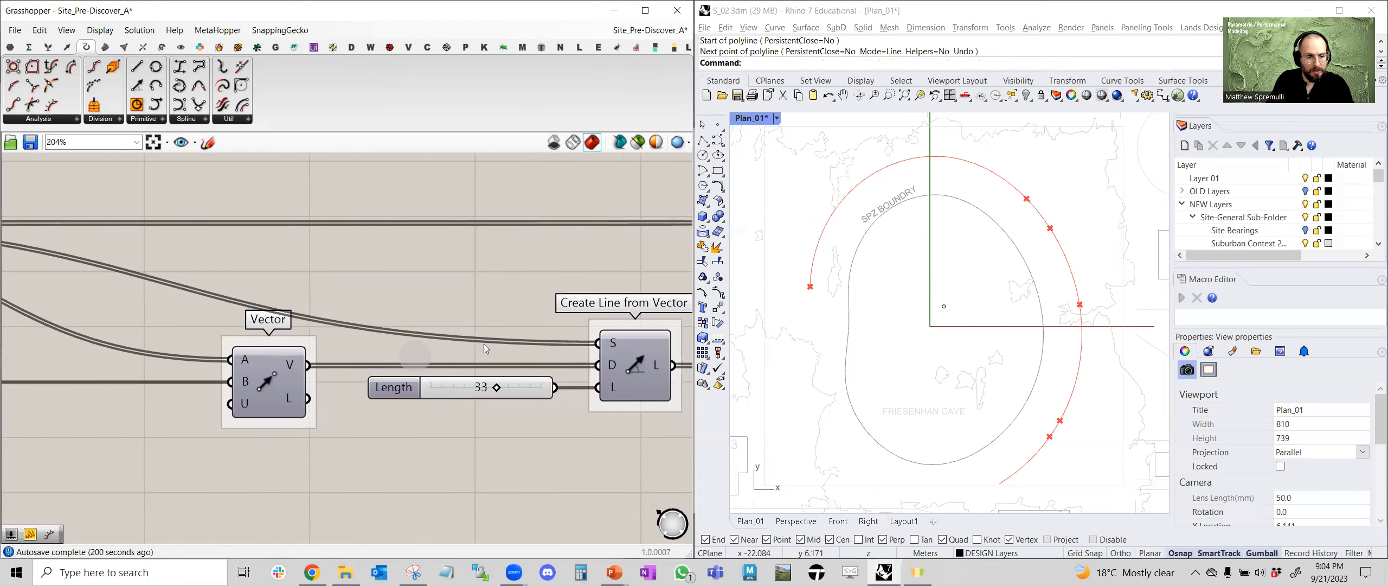
# Place a two-point Line component above the Create Line from Vector component for comparison
pyautogui.scroll(-3, 373, 345)
pyautogui.click(524, 367)
pyautogui.moveTo(524, 367)
pyautogui.mouseDown(button='right')
pyautogui.moveTo(490, 389)
pyautogui.moveTo(522, 376)
pyautogui.mouseUp(button='right')
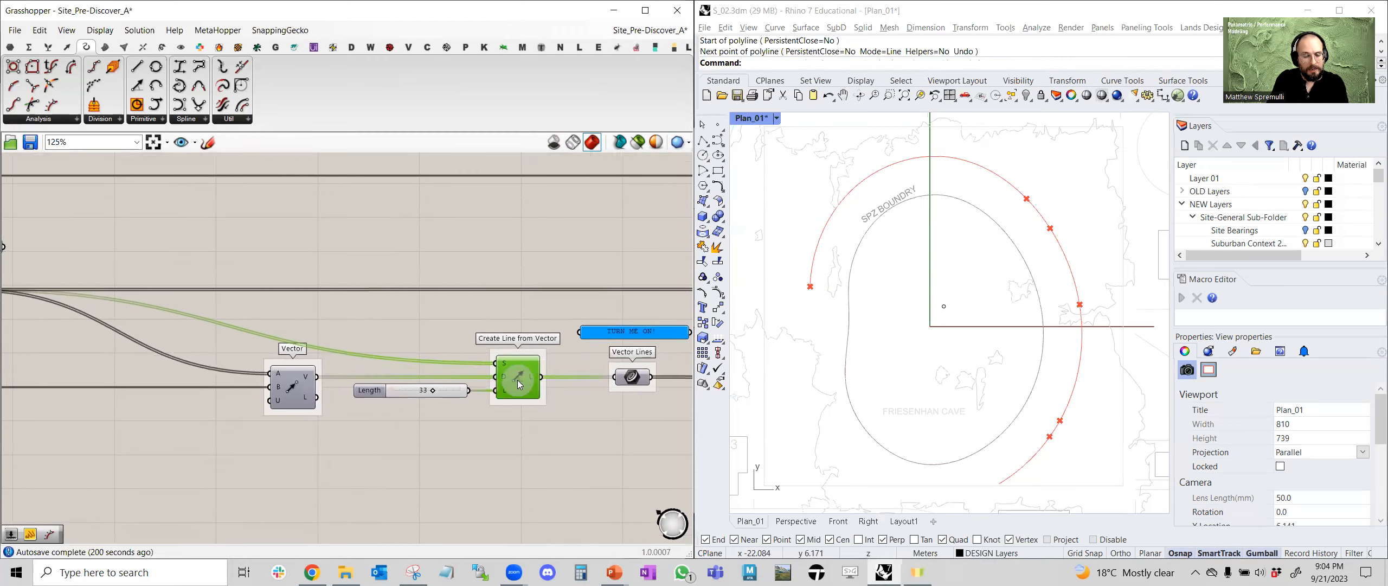
pyautogui.scroll(3, 519, 377)
pyautogui.doubleClick(533, 267)
pyautogui.write('line')
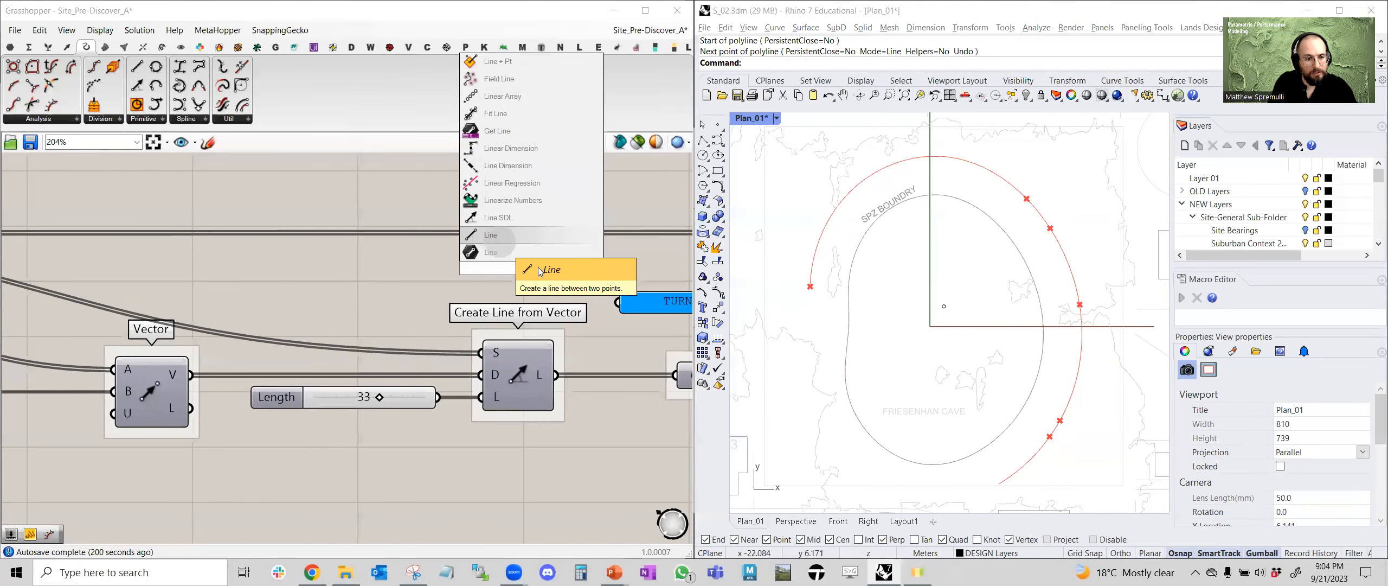
pyautogui.click(499, 239)
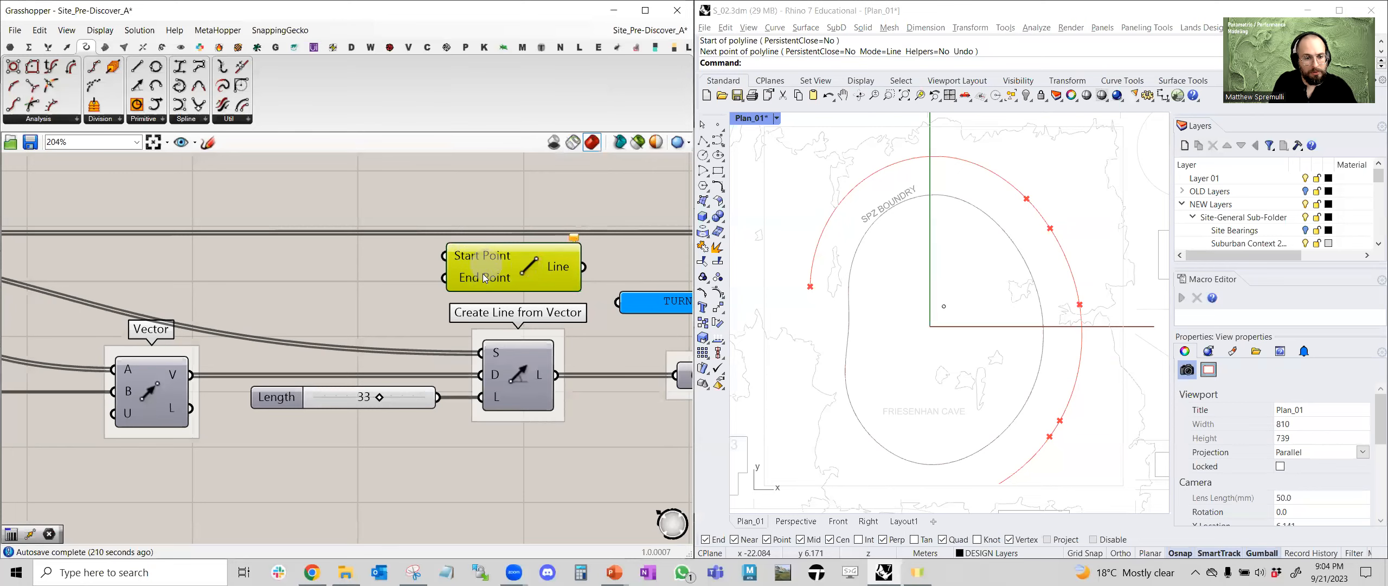
# Compare the Line component's start and end point inputs with the plan, and delete the component
pyautogui.moveTo(533, 262); pyautogui.dragTo(519, 278, button='right')
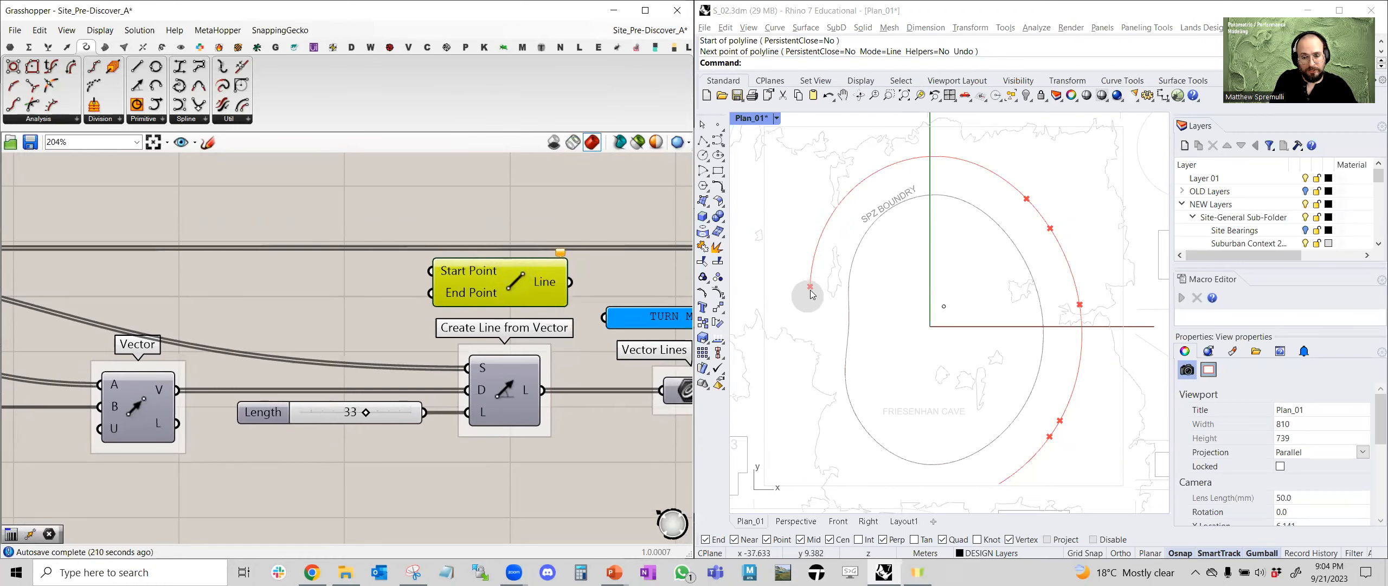
pyautogui.moveTo(505, 287); pyautogui.dragTo(489, 291, button='right')
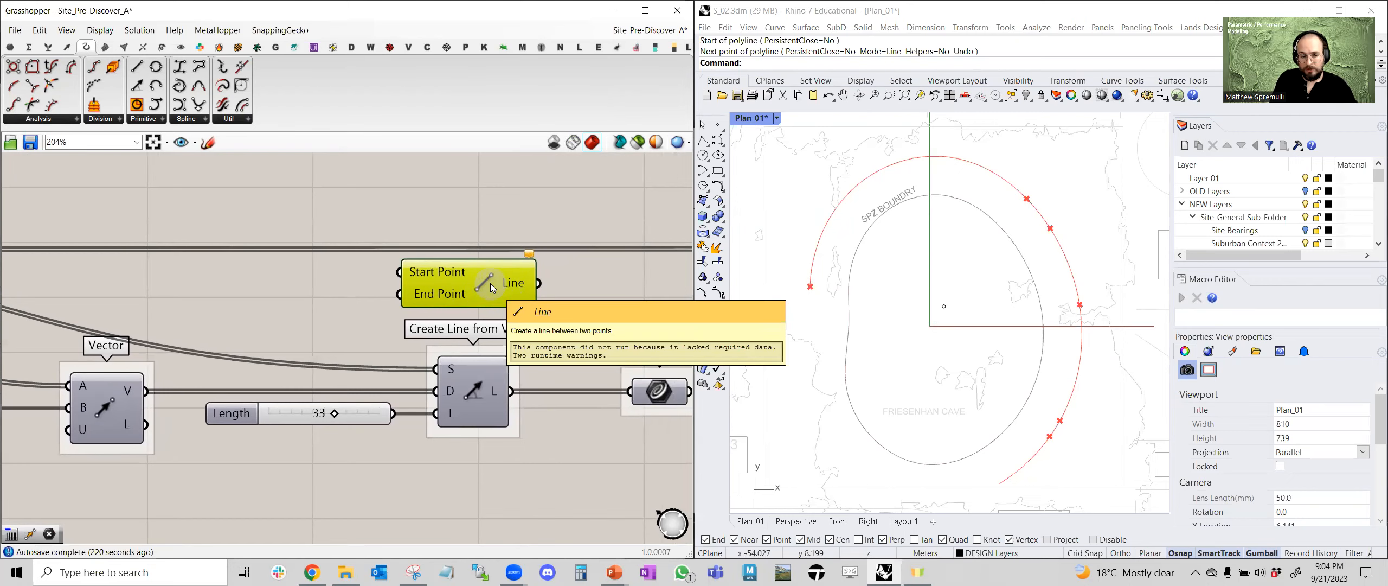
pyautogui.scroll(-2, 492, 287)
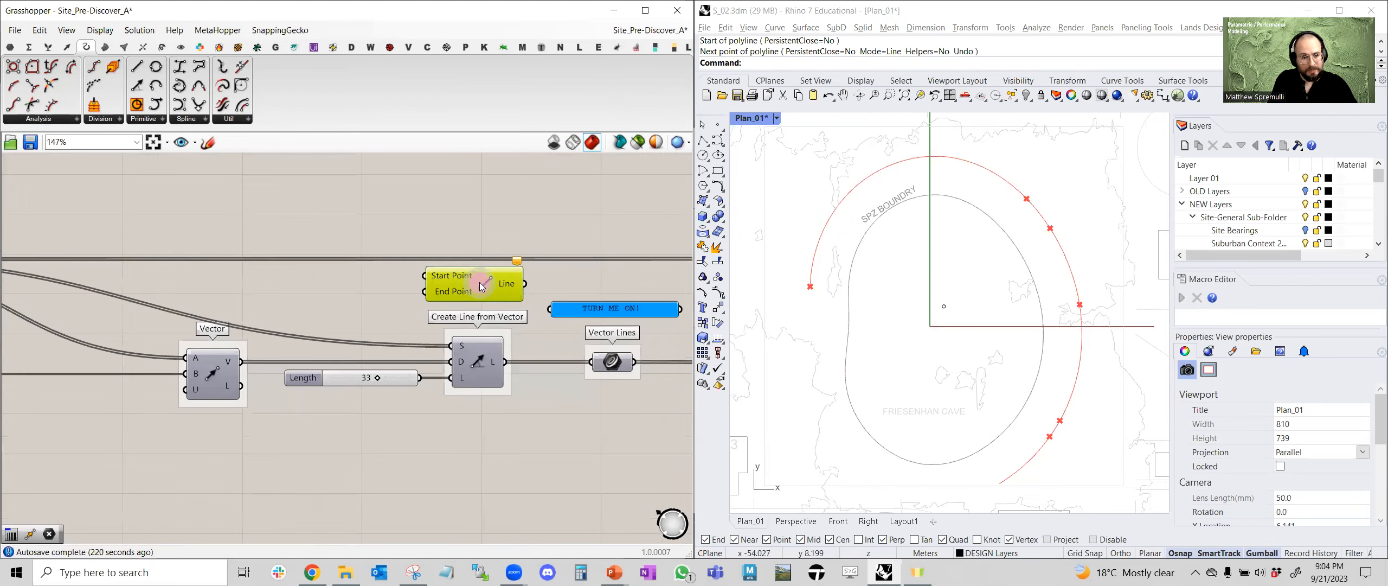
pyautogui.press('Delete')
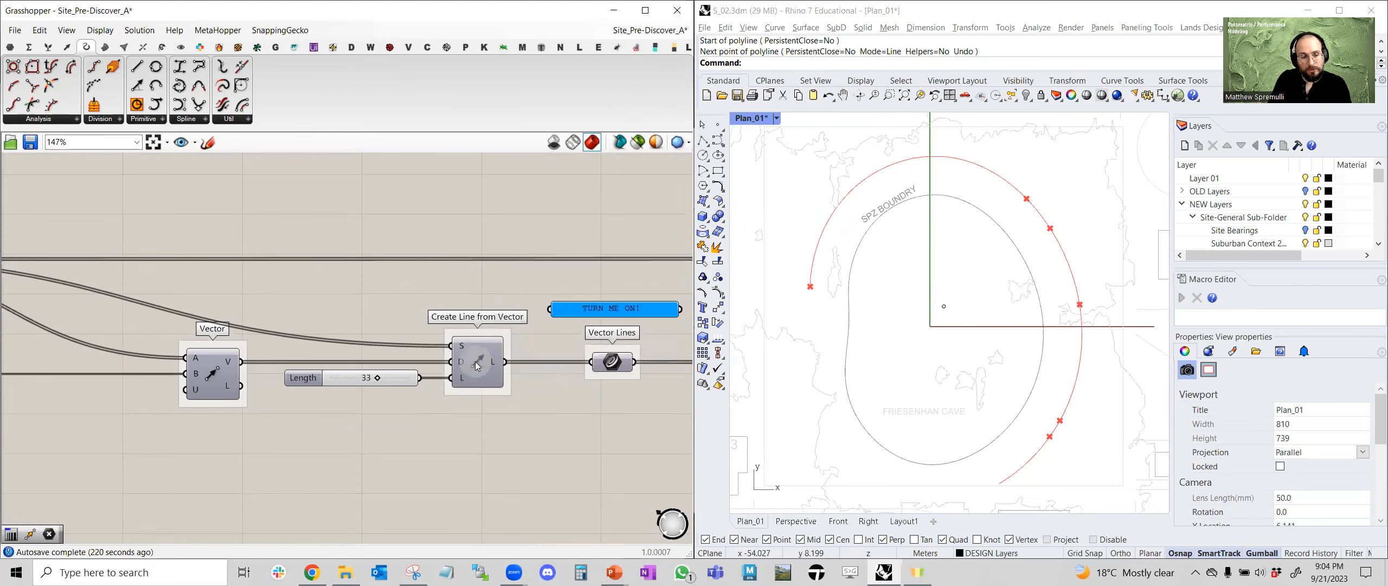
# Examine the start, direction and length inputs of Create Line from Vector, highlighting the Resultant Bubble Positions points that feed the start input
pyautogui.moveTo(411, 385); pyautogui.dragTo(537, 383, button='right')
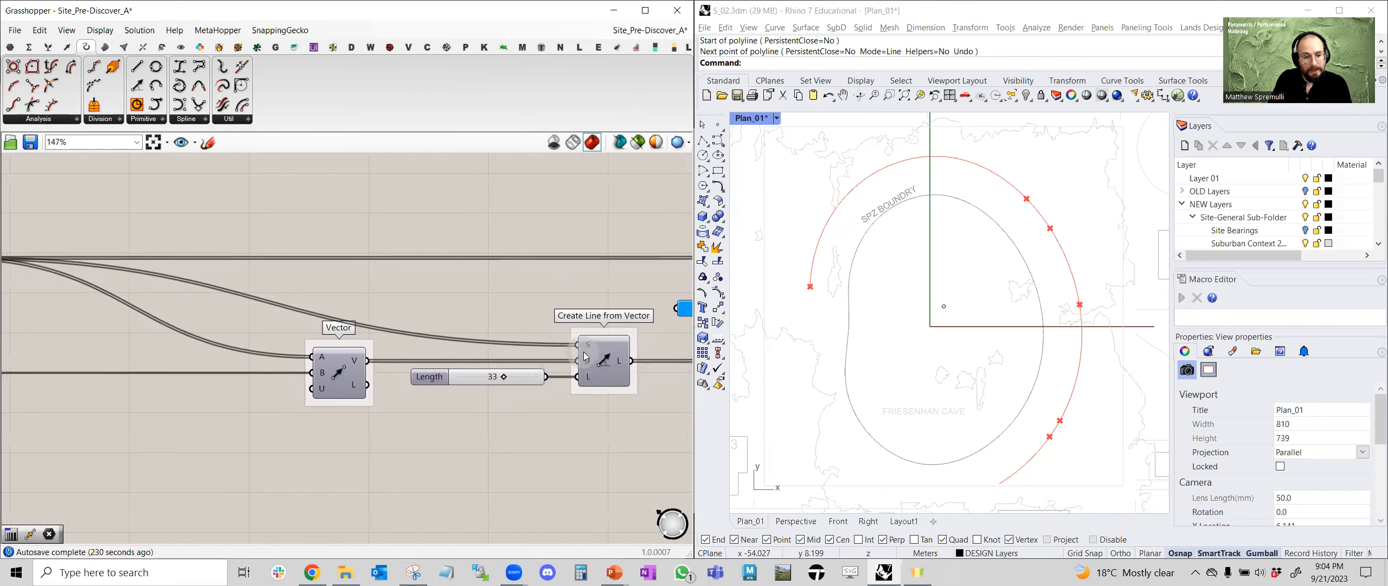
pyautogui.scroll(1, 588, 349)
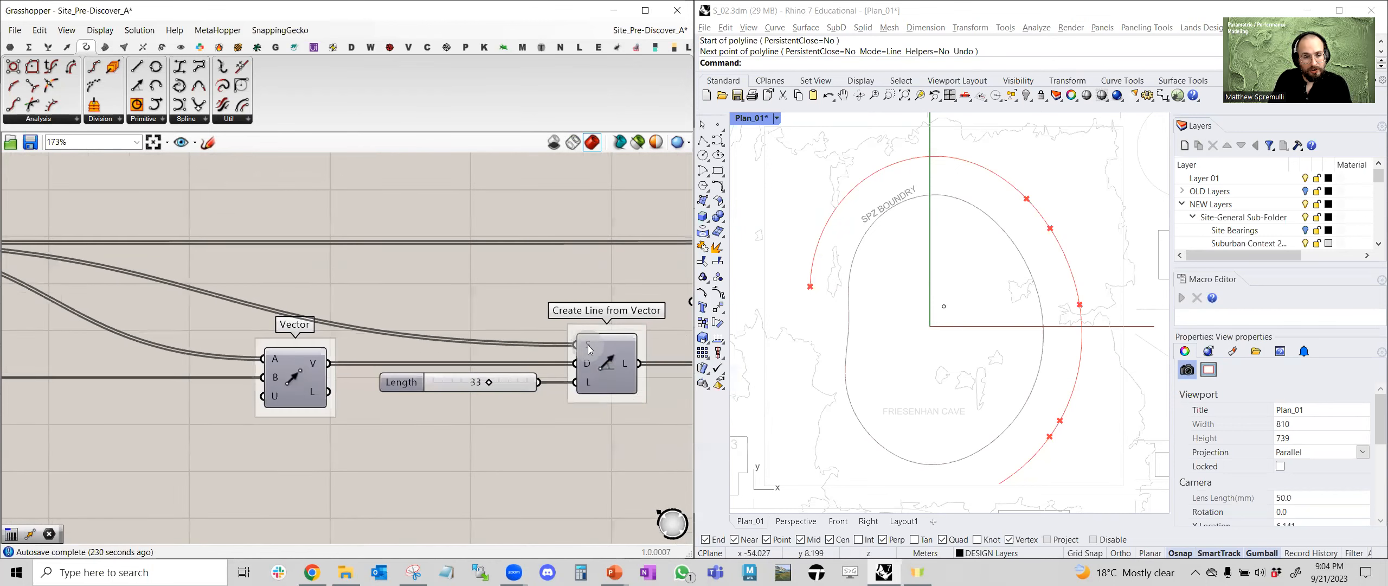
pyautogui.scroll(-2, 588, 348)
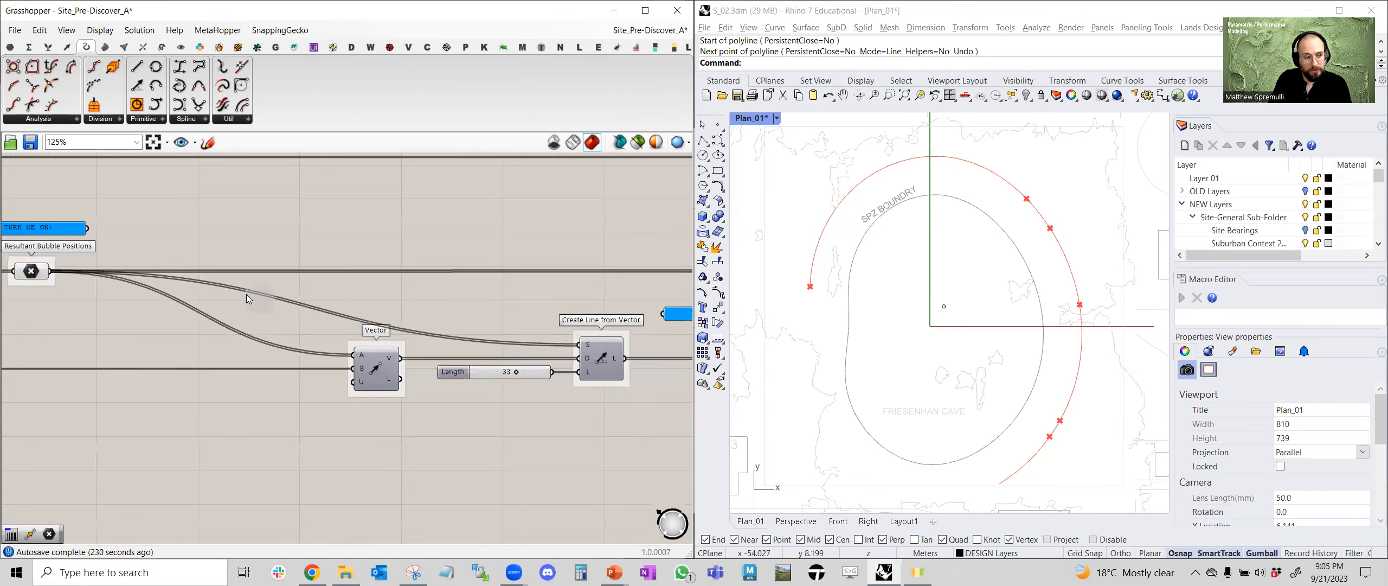
pyautogui.click(32, 271)
pyautogui.scroll(3, 593, 360)
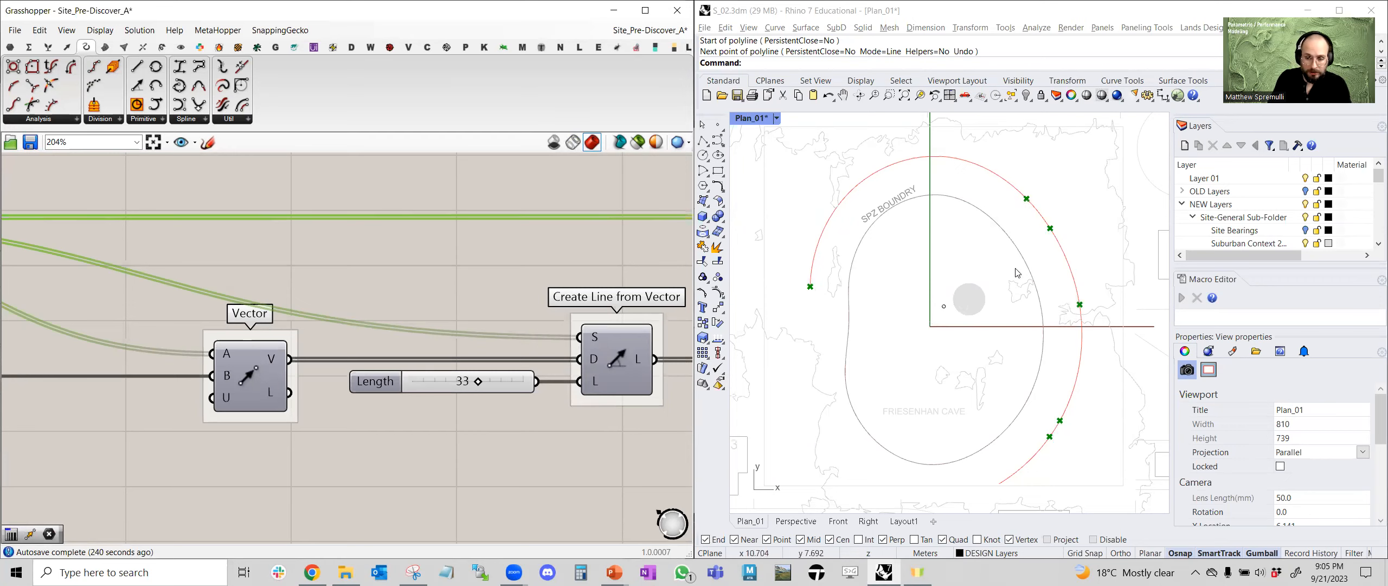
pyautogui.moveTo(594, 384)
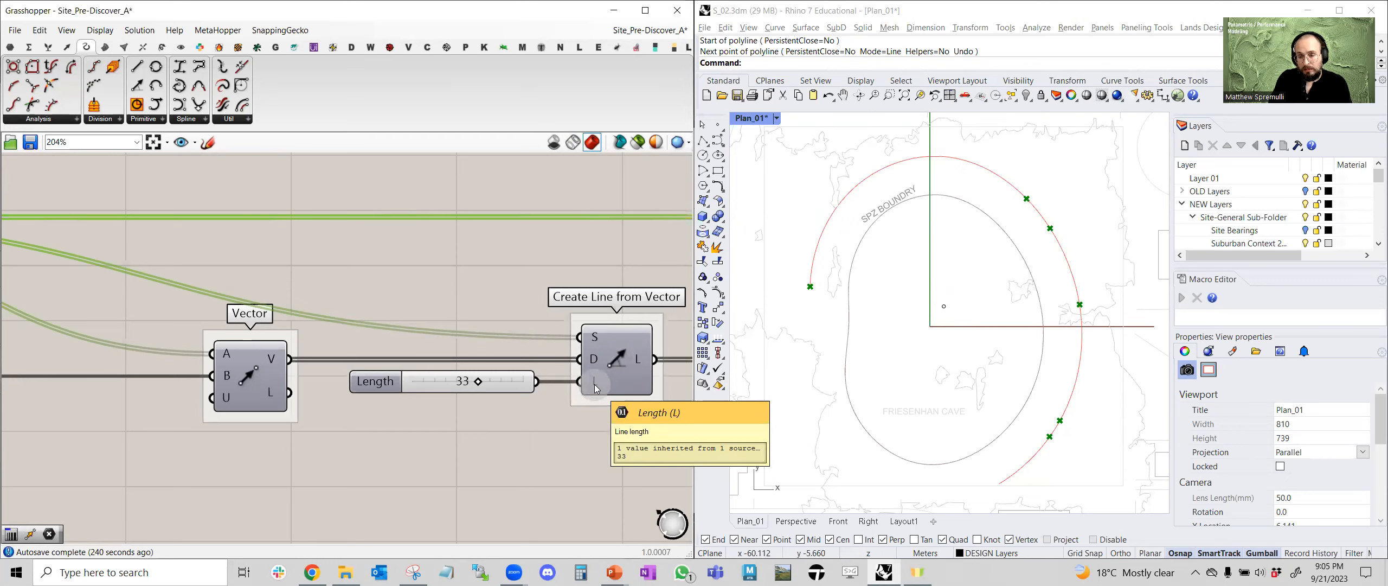
pyautogui.scroll(-3, 651, 372)
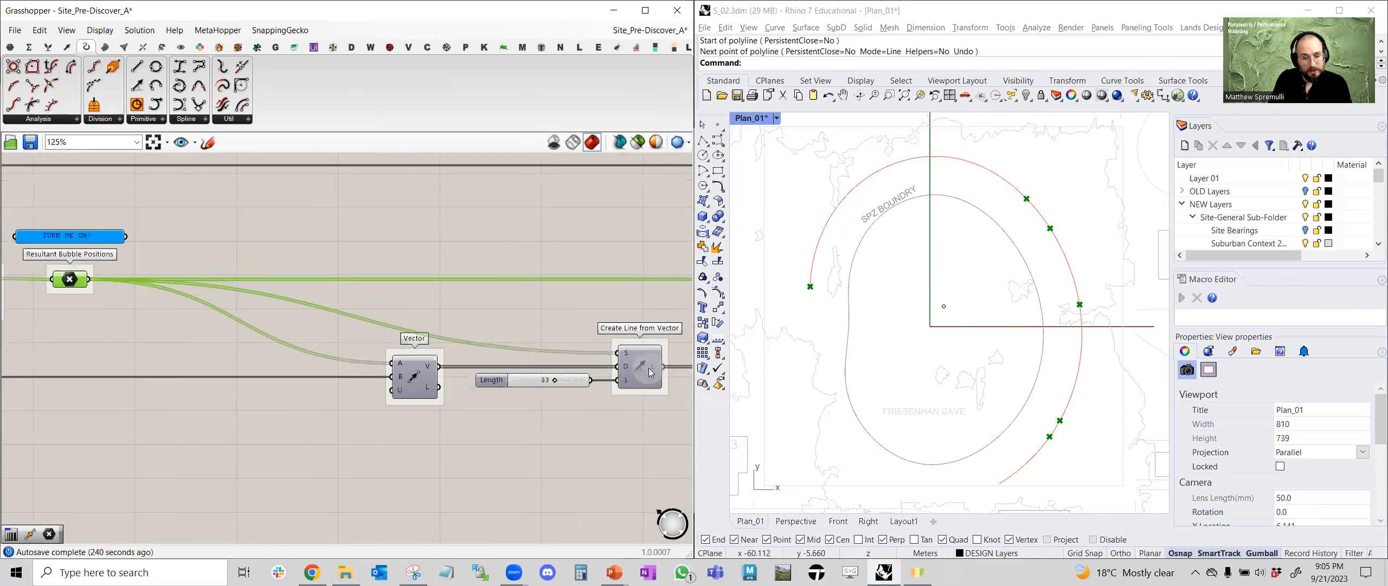
pyautogui.scroll(3, 651, 372)
pyautogui.moveTo(615, 368)
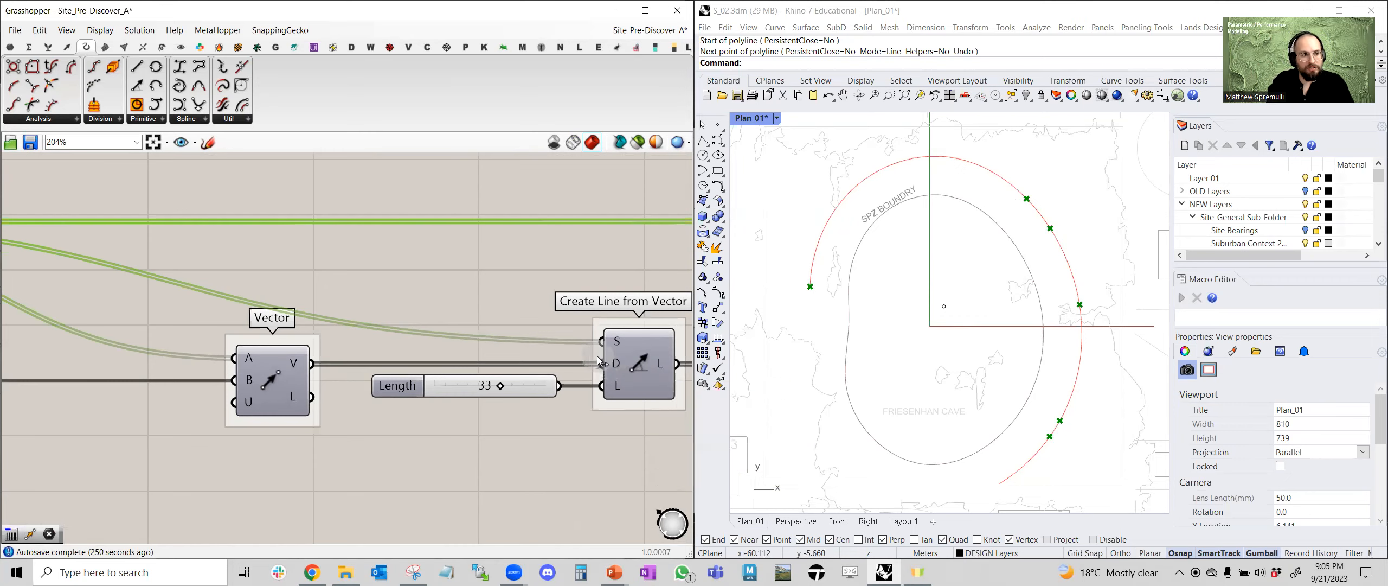
# Place an empty Vector parameter above the Length slider
pyautogui.click(10, 47)
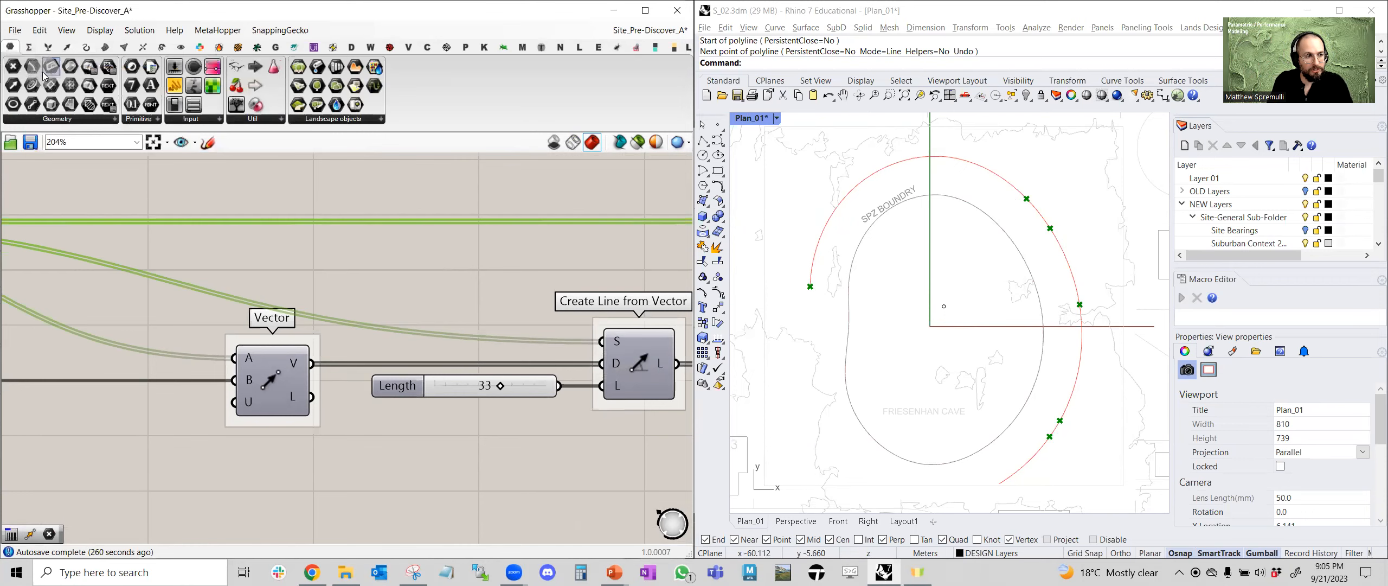
pyautogui.moveTo(49, 111); pyautogui.dragTo(481, 317)
pyautogui.scroll(1, 481, 316)
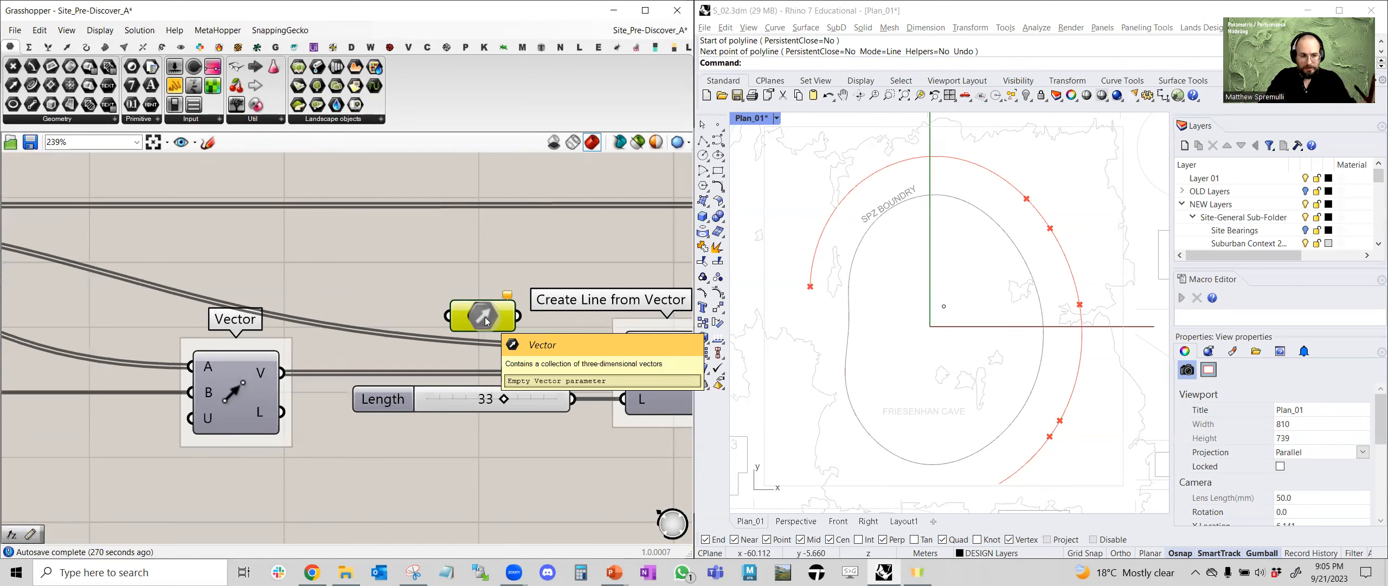
pyautogui.moveTo(400, 288); pyautogui.dragTo(438, 281, button='right')
pyautogui.moveTo(383, 353); pyautogui.dragTo(383, 314, button='right')
# Place a Vector 2Pt component below the existing Vector component, compare their inputs, and delete the added component
pyautogui.click(383, 446)
pyautogui.doubleClick(382, 446)
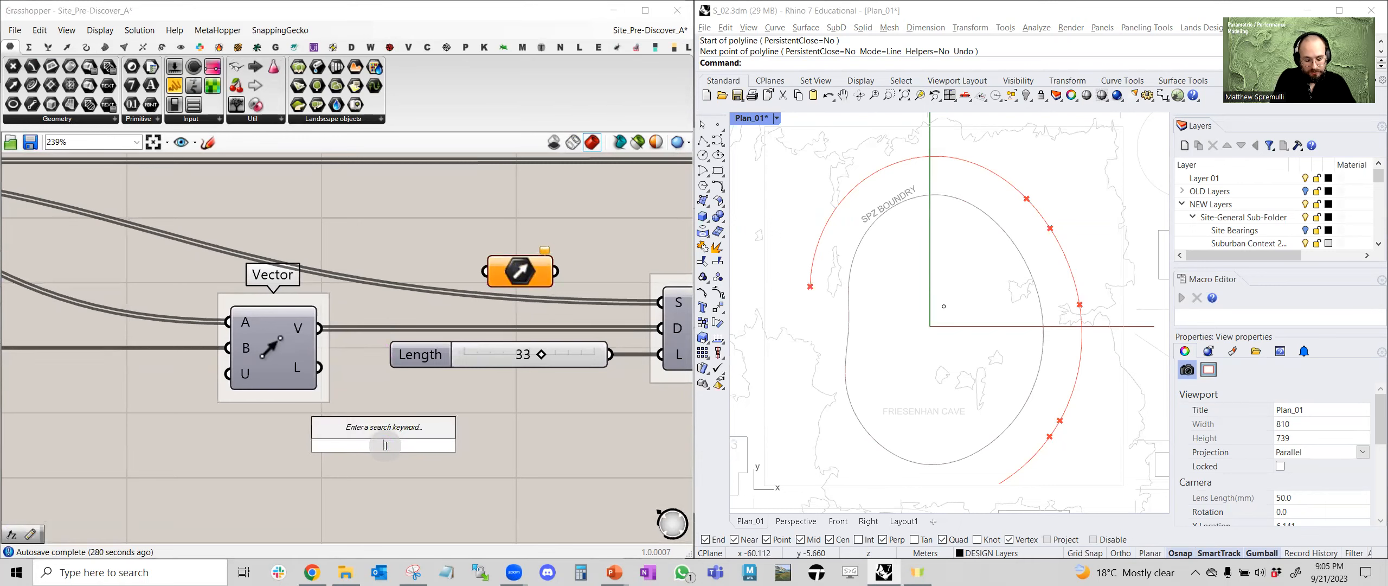
pyautogui.write('vect')
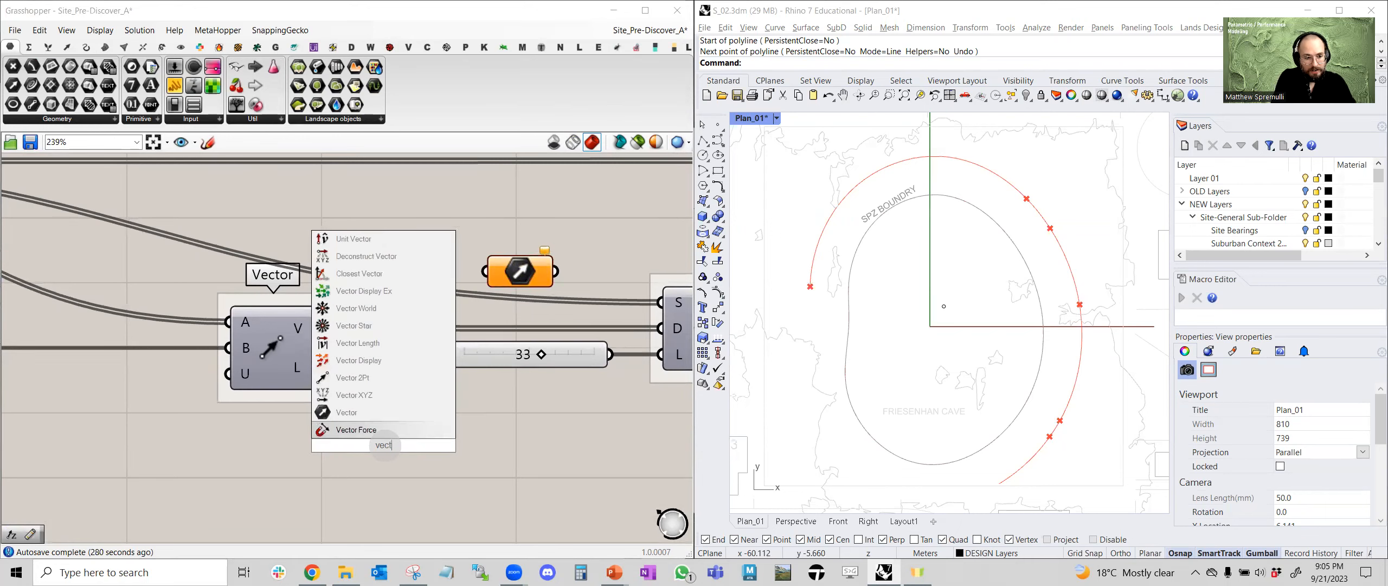
pyautogui.click(378, 380)
pyautogui.moveTo(378, 440); pyautogui.dragTo(233, 451)
pyautogui.scroll(2, 232, 451)
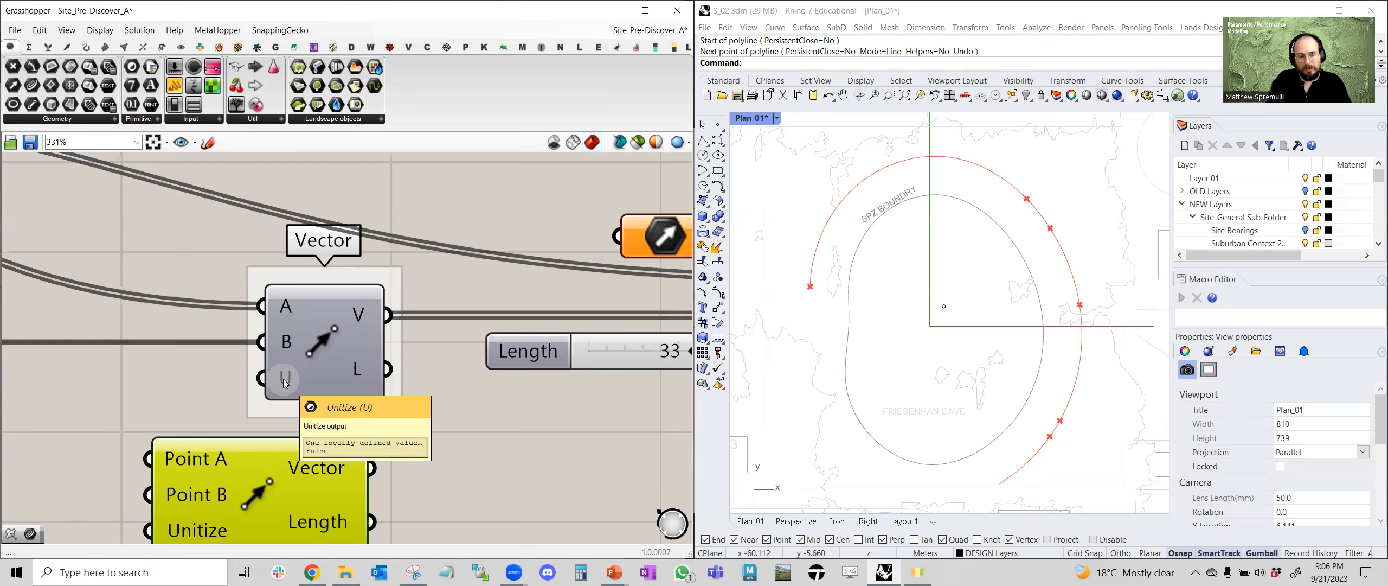
pyautogui.scroll(-2, 302, 363)
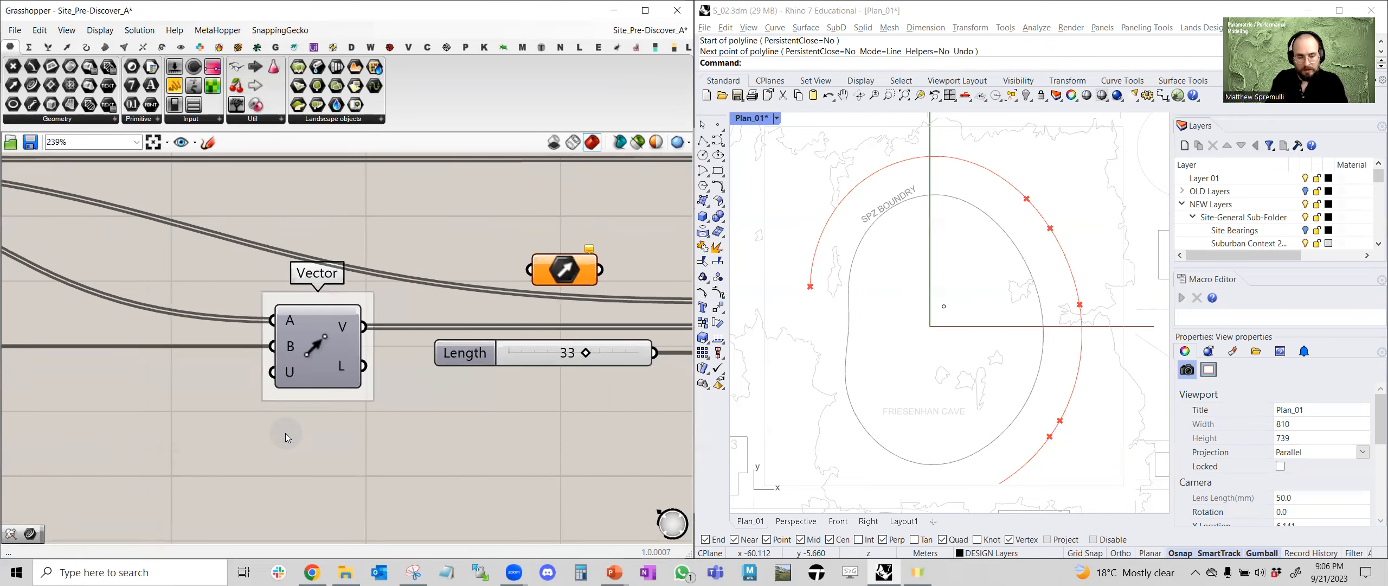
# Highlight the Resultant Bubble Positions points and inspect the Point A and Point B inputs of the Vector component
pyautogui.scroll(-5, 342, 370)
pyautogui.moveTo(335, 348); pyautogui.dragTo(461, 345, button='right')
pyautogui.click(165, 279)
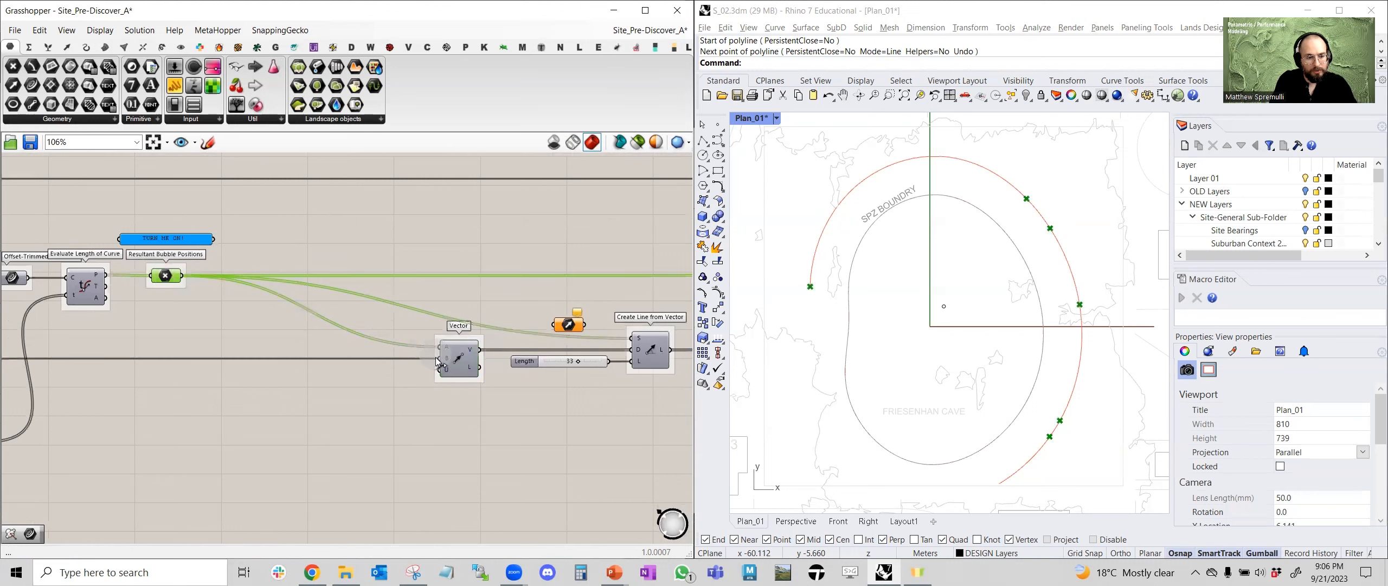
pyautogui.scroll(2, 448, 362)
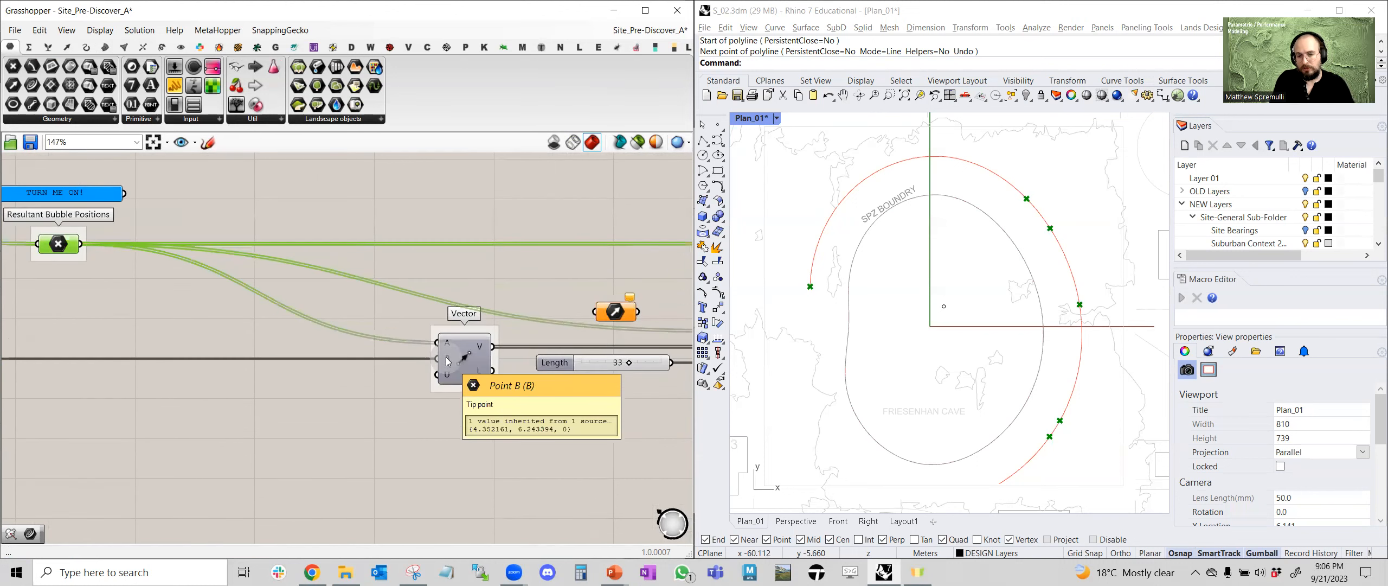
# Trace the Vector component's Point B wire back to the Site Centroid parameter and enable that parameter's preview
pyautogui.scroll(-4, 448, 362)
pyautogui.moveTo(377, 355); pyautogui.dragTo(647, 341, button='right')
pyautogui.moveTo(172, 349); pyautogui.dragTo(636, 339, button='right')
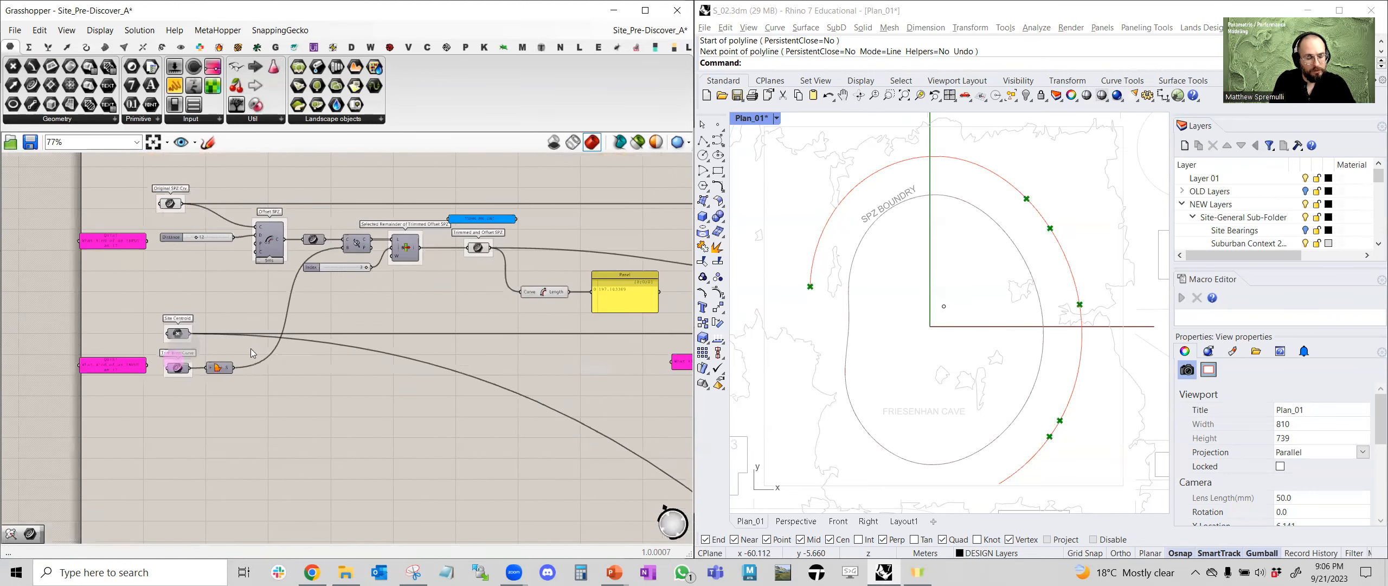
pyautogui.scroll(8, 142, 343)
pyautogui.click(271, 306)
pyautogui.middleClick(271, 306)
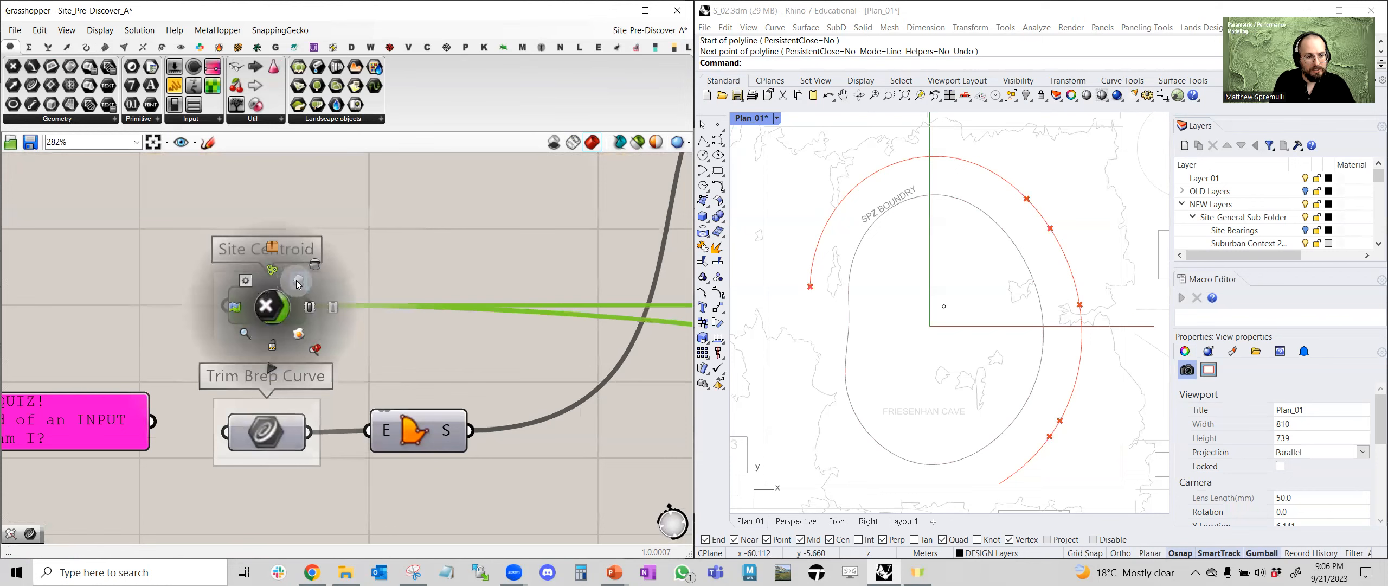
pyautogui.click(298, 282)
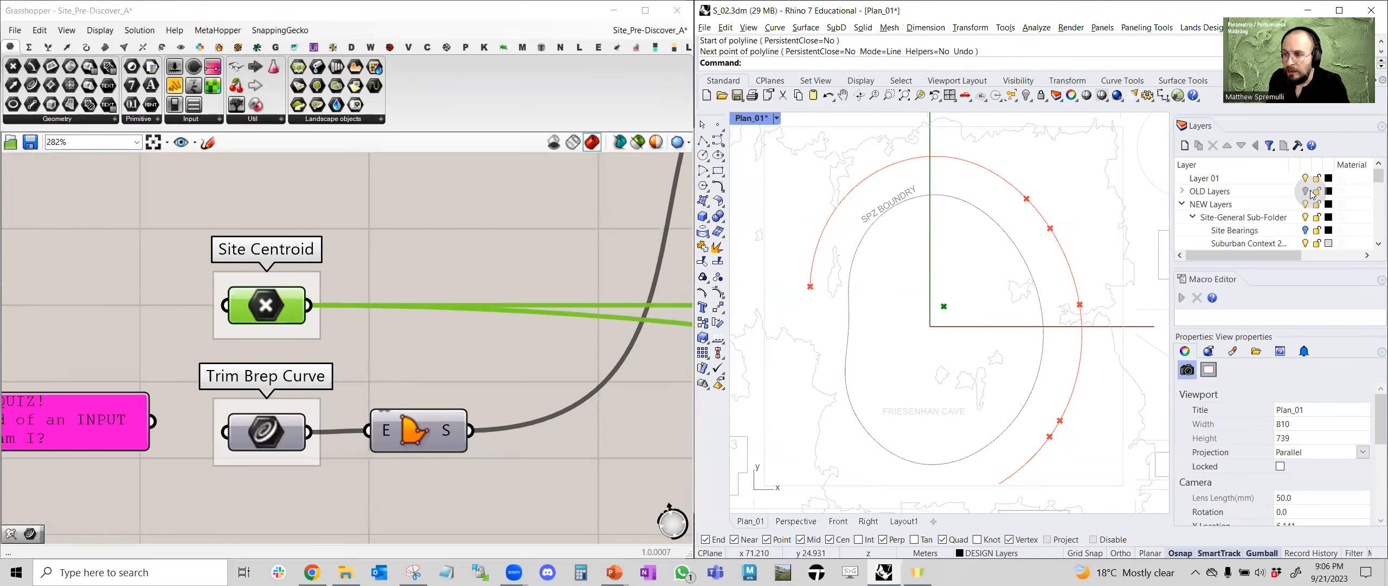
# Show the Cave 3D point cloud layer in Rhino to examine the cave around the Site Centroid point, and hide the layer
pyautogui.scroll(-5, 1296, 206)
pyautogui.scroll(-5, 1307, 233)
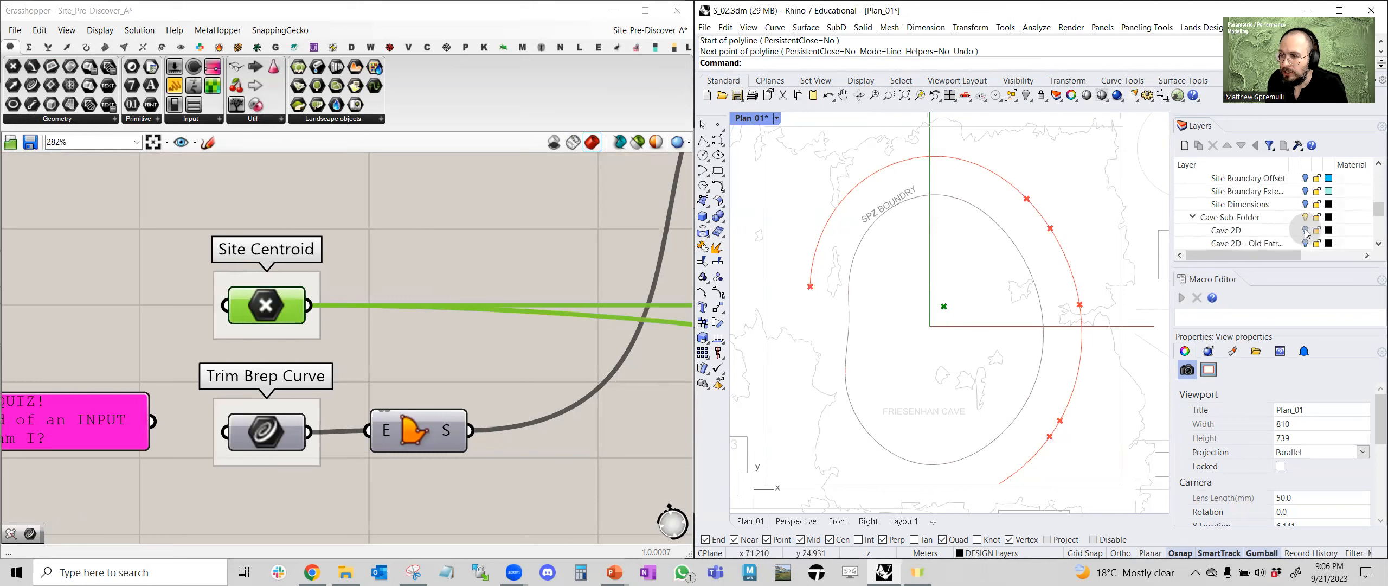
pyautogui.scroll(-1, 1305, 234)
pyautogui.click(1305, 230)
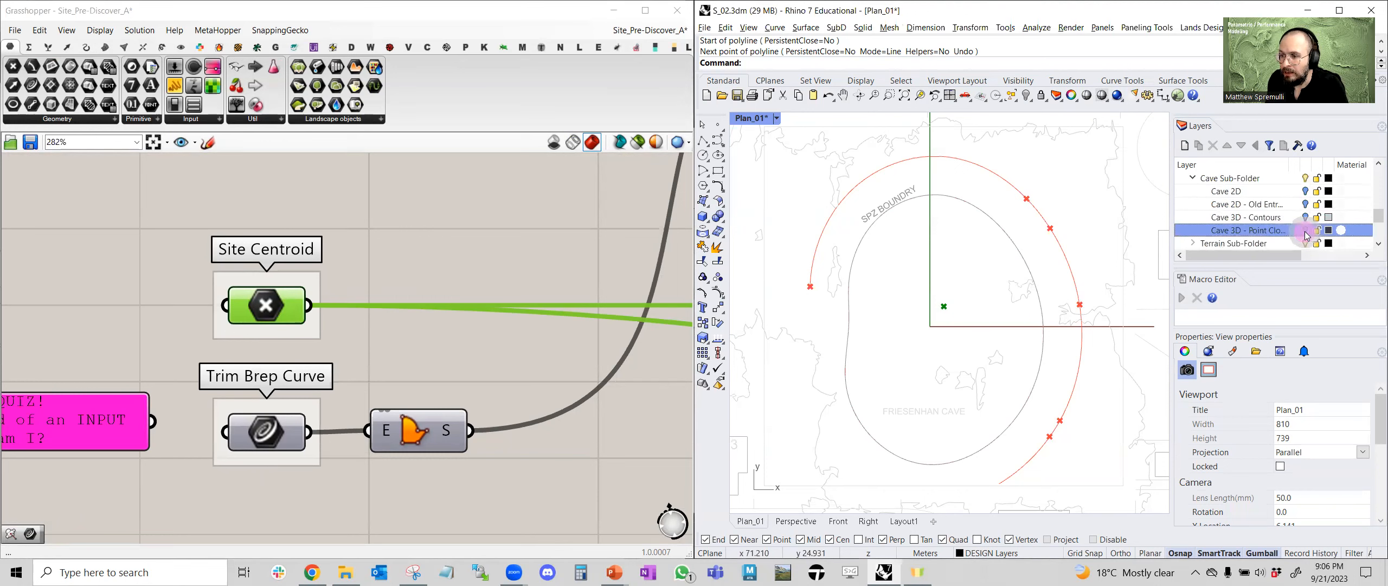
pyautogui.scroll(8, 944, 314)
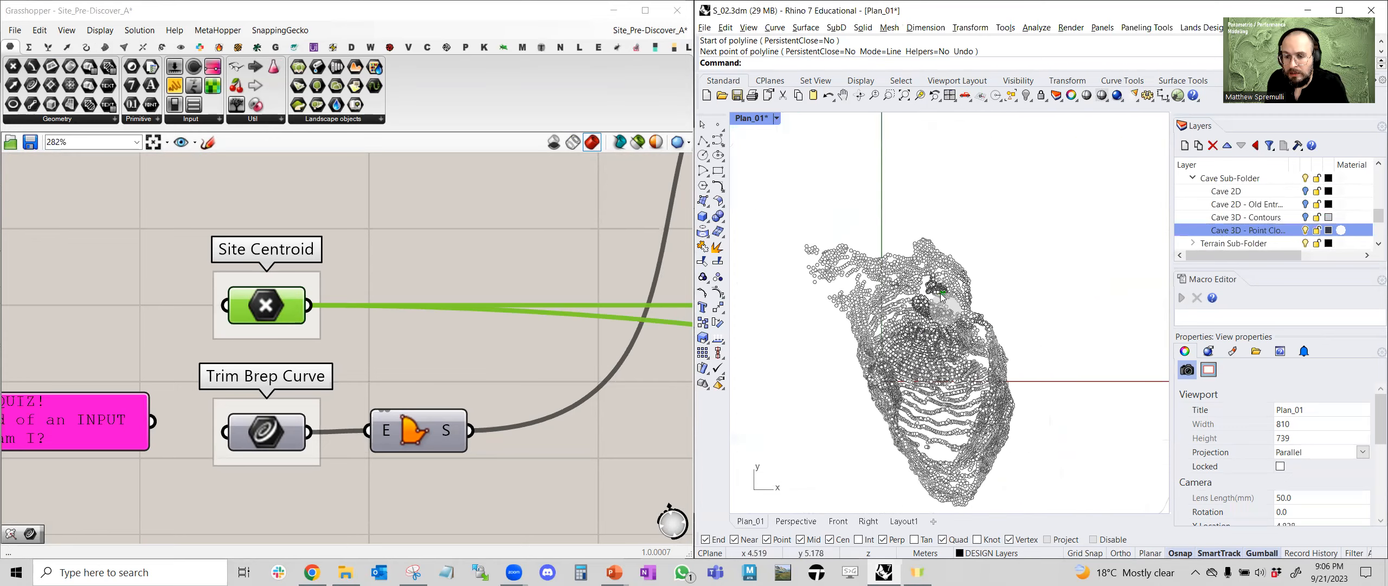
pyautogui.scroll(2, 946, 301)
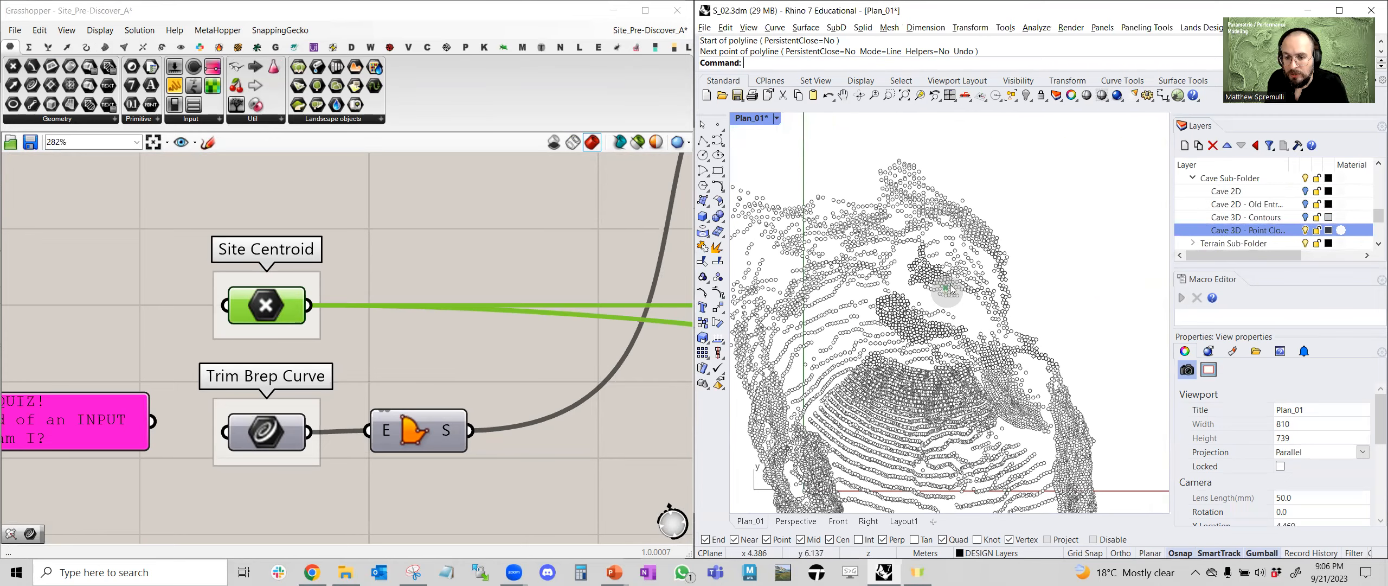
pyautogui.scroll(2, 950, 293)
pyautogui.scroll(-3, 944, 294)
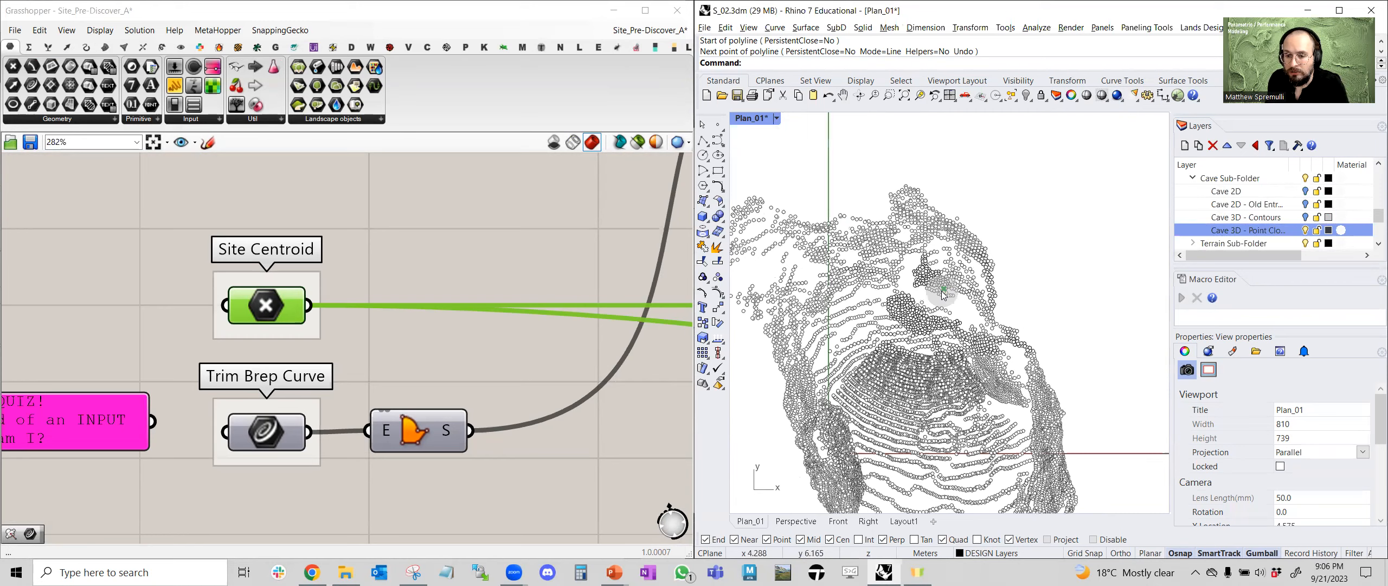
pyautogui.click(1305, 230)
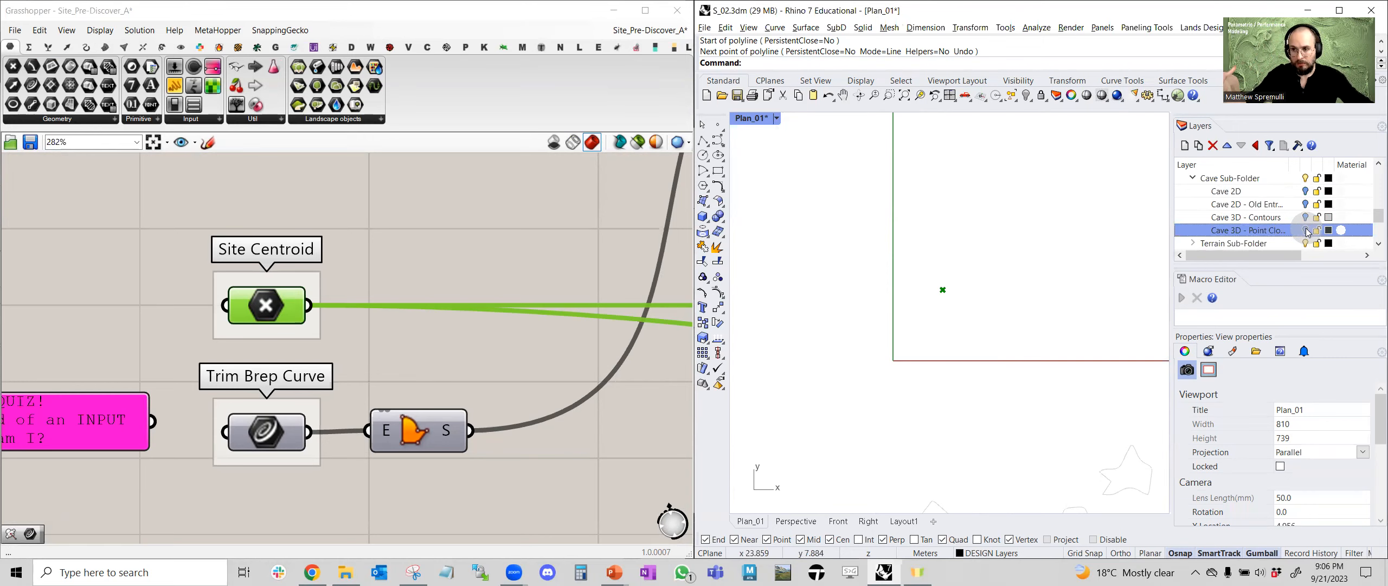
# Return to Grasshopper and follow the Site Centroid wire forward to the Vector component's Point B input
pyautogui.click(512, 270)
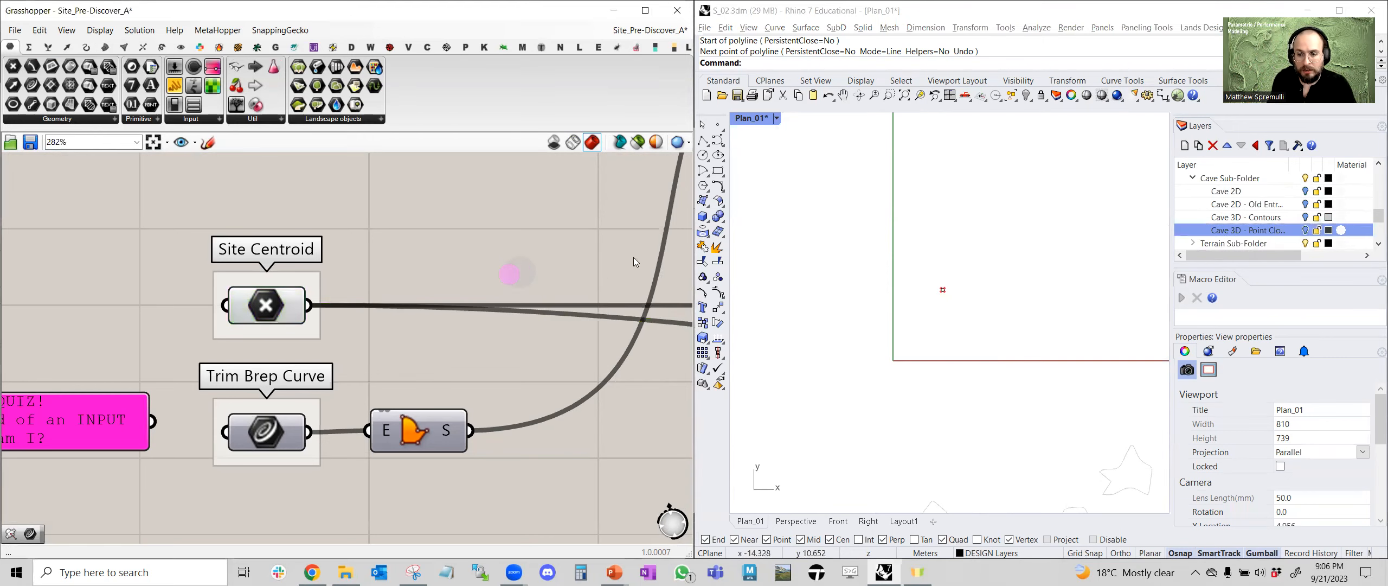
pyautogui.scroll(-3, 518, 270)
pyautogui.scroll(-2, 530, 272)
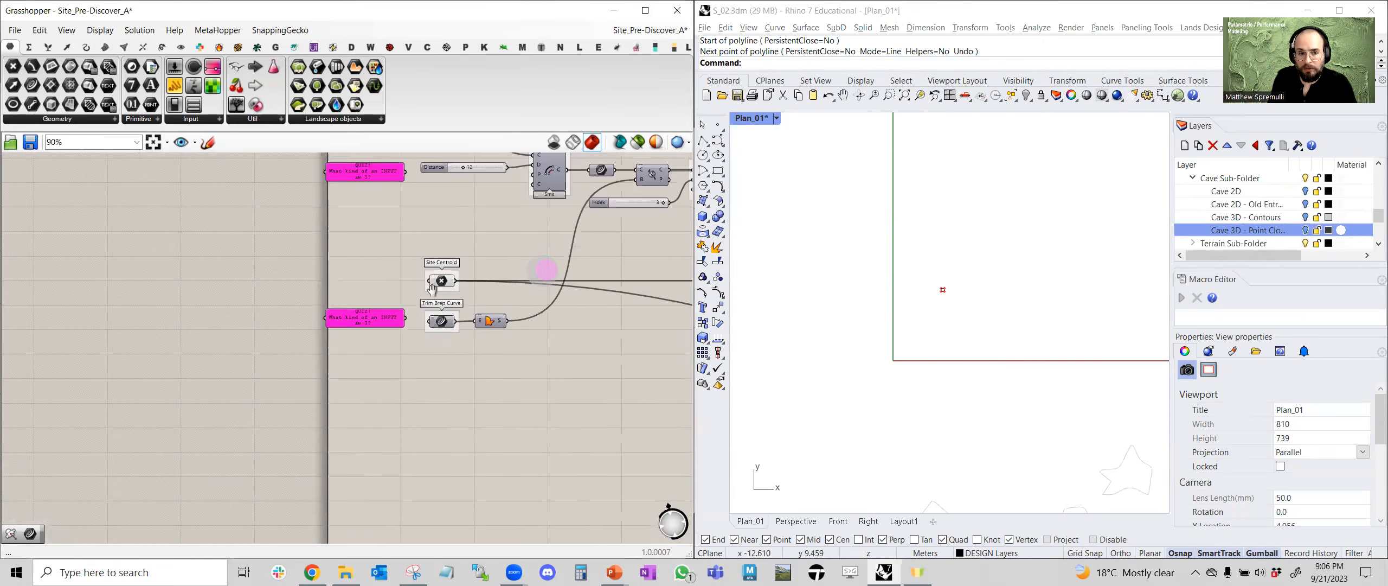
pyautogui.moveTo(339, 304); pyautogui.dragTo(329, 307, button='right')
pyautogui.click(328, 304)
pyautogui.moveTo(517, 311); pyautogui.dragTo(335, 325, button='right')
pyautogui.moveTo(483, 316); pyautogui.dragTo(178, 321, button='right')
pyautogui.scroll(5, 384, 326)
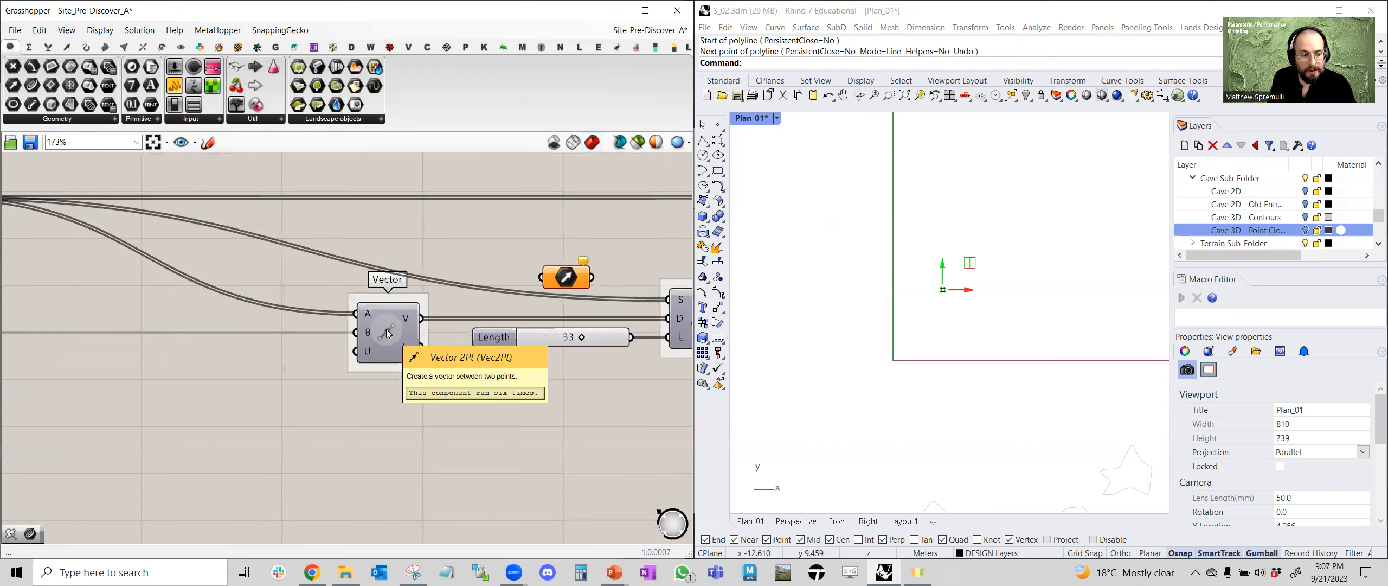
# Delete the empty Vector parameter above the Length slider
pyautogui.moveTo(471, 314)
pyautogui.mouseDown(button='right')
pyautogui.moveTo(163, 321)
pyautogui.moveTo(482, 320)
pyautogui.mouseUp(button='right')
pyautogui.click(312, 270)
pyautogui.press('Delete')
# Enable the preview of the Vector Lines parameter and examine the resulting lines in the Rhino plan view
pyautogui.moveTo(561, 329); pyautogui.dragTo(419, 328, button='right')
pyautogui.scroll(-1, 409, 327)
pyautogui.moveTo(397, 329); pyautogui.dragTo(545, 330)
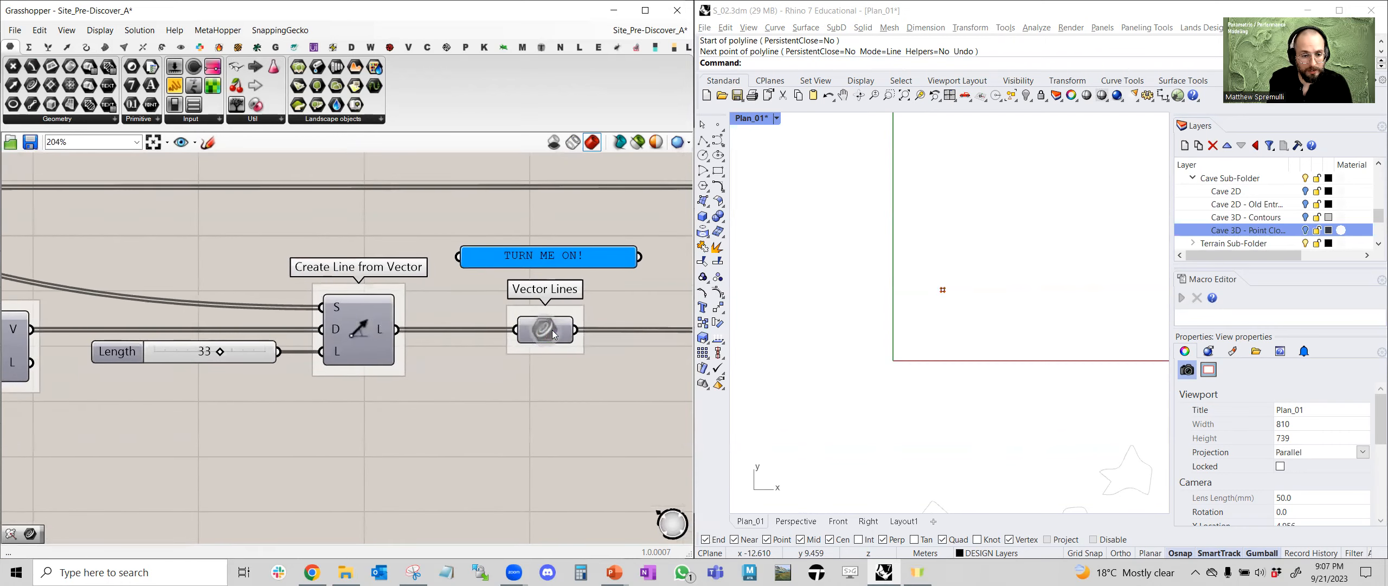
pyautogui.middleClick(552, 329)
pyautogui.click(585, 304)
pyautogui.scroll(-10, 854, 311)
pyautogui.moveTo(843, 304); pyautogui.dragTo(909, 308, button='right')
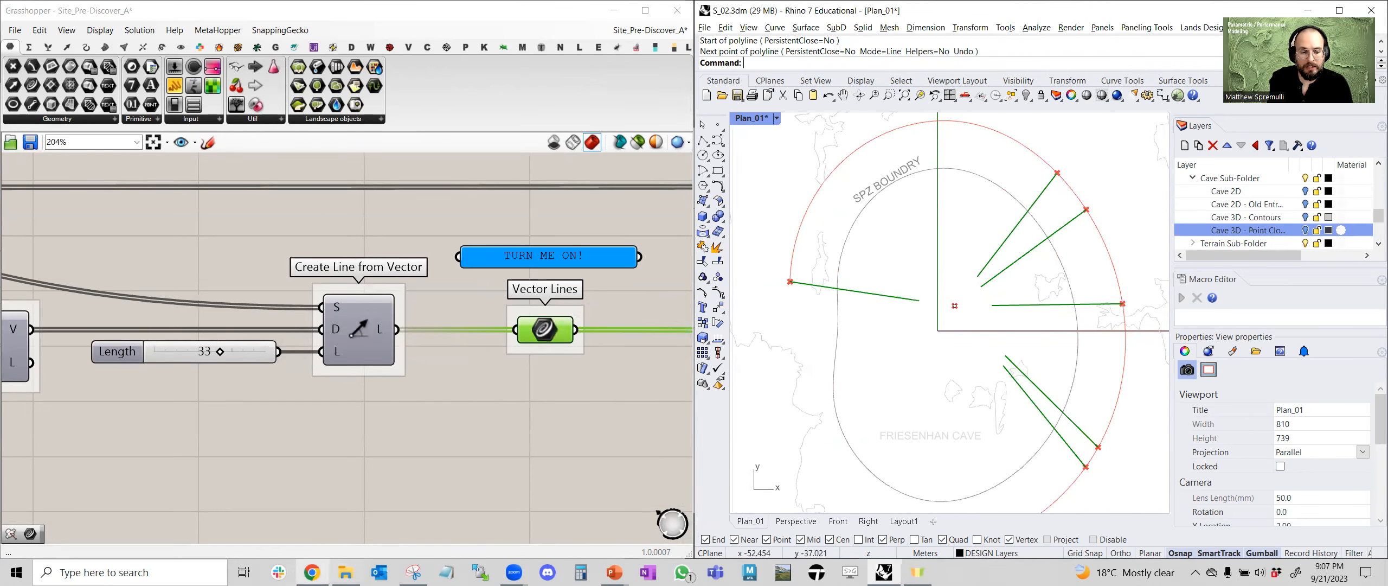
# Switch to the Miro board in Chrome and compare the lines with the STEP_03 sketch, reference images and description
pyautogui.click(312, 572)
pyautogui.moveTo(199, 484); pyautogui.dragTo(552, 462)
pyautogui.scroll(3, 306, 279)
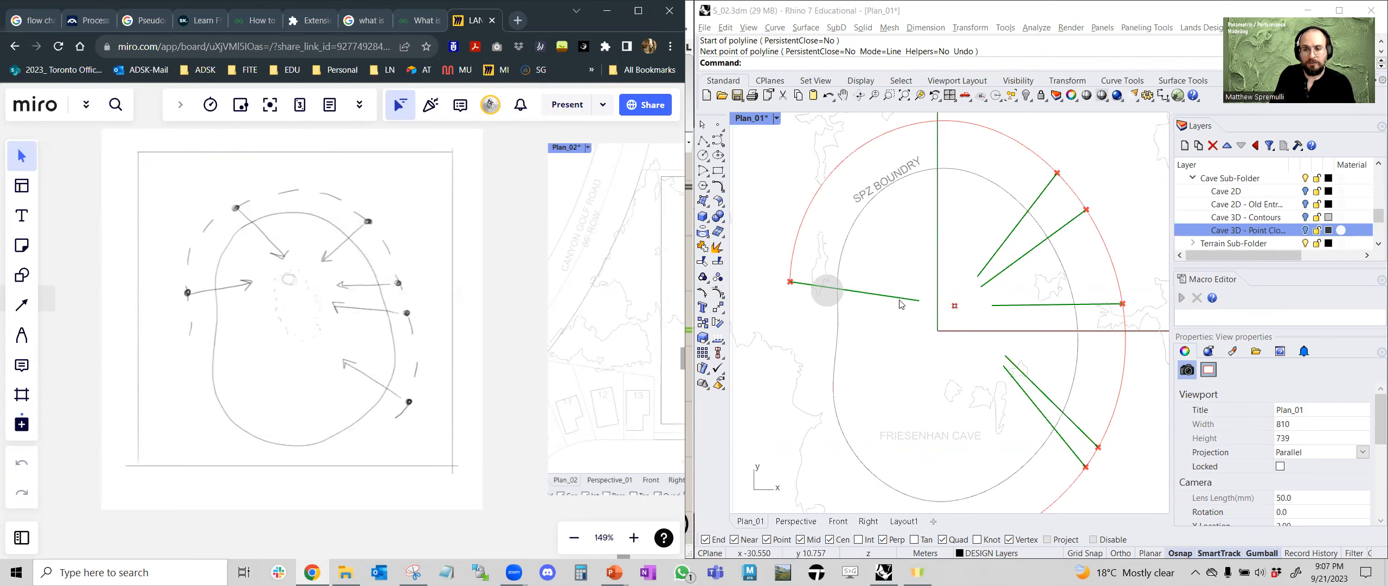
pyautogui.moveTo(528, 317); pyautogui.dragTo(262, 317)
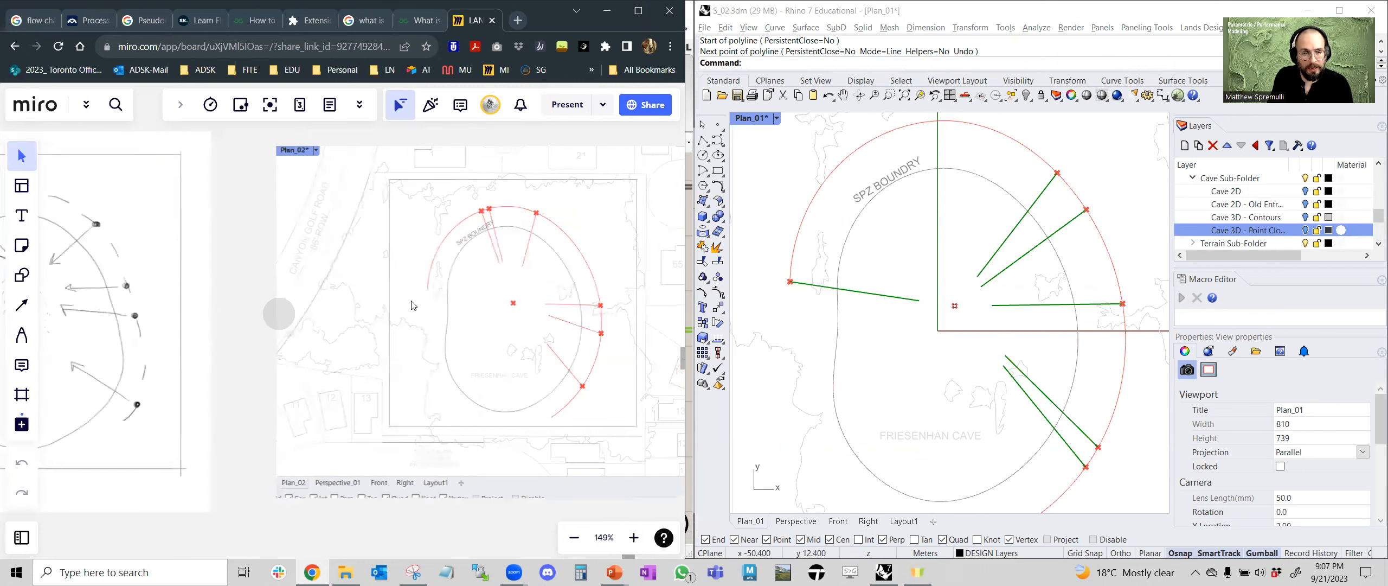
pyautogui.scroll(-3, 399, 305)
pyautogui.moveTo(585, 448); pyautogui.dragTo(397, 443)
pyautogui.scroll(-2, 482, 314)
pyautogui.moveTo(522, 435); pyautogui.dragTo(437, 436)
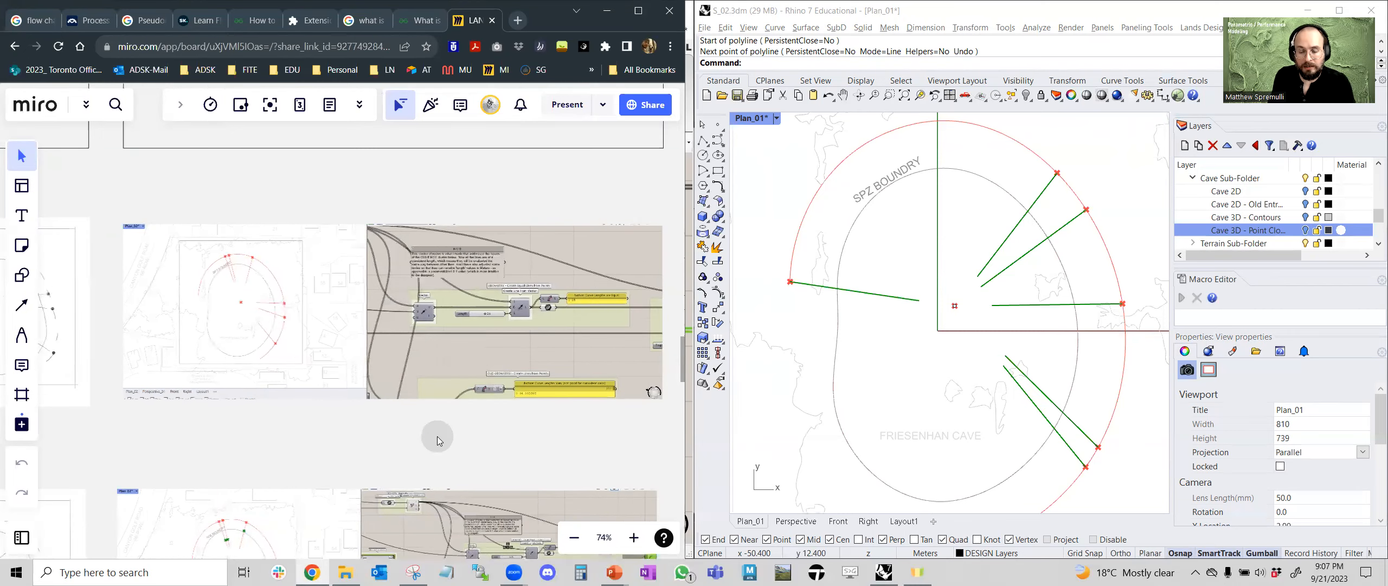
pyautogui.moveTo(528, 431); pyautogui.dragTo(396, 419, button='right')
pyautogui.moveTo(534, 408); pyautogui.dragTo(393, 411, button='right')
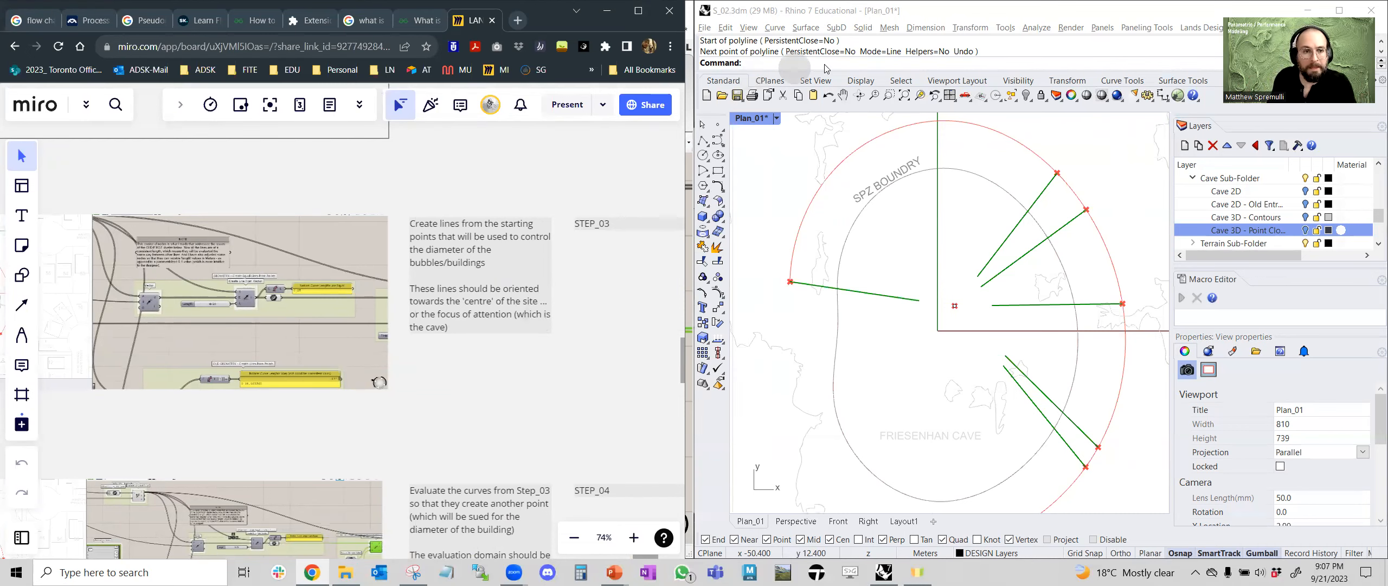
# Return to Grasshopper and read the STEP_4 Bubble Diameter Extents note
pyautogui.click(771, 223)
pyautogui.scroll(-4, 508, 372)
pyautogui.click(509, 406)
pyautogui.scroll(-6, 522, 395)
pyautogui.moveTo(678, 336); pyautogui.dragTo(401, 318, button='right')
pyautogui.scroll(2, 400, 305)
pyautogui.scroll(8, 384, 220)
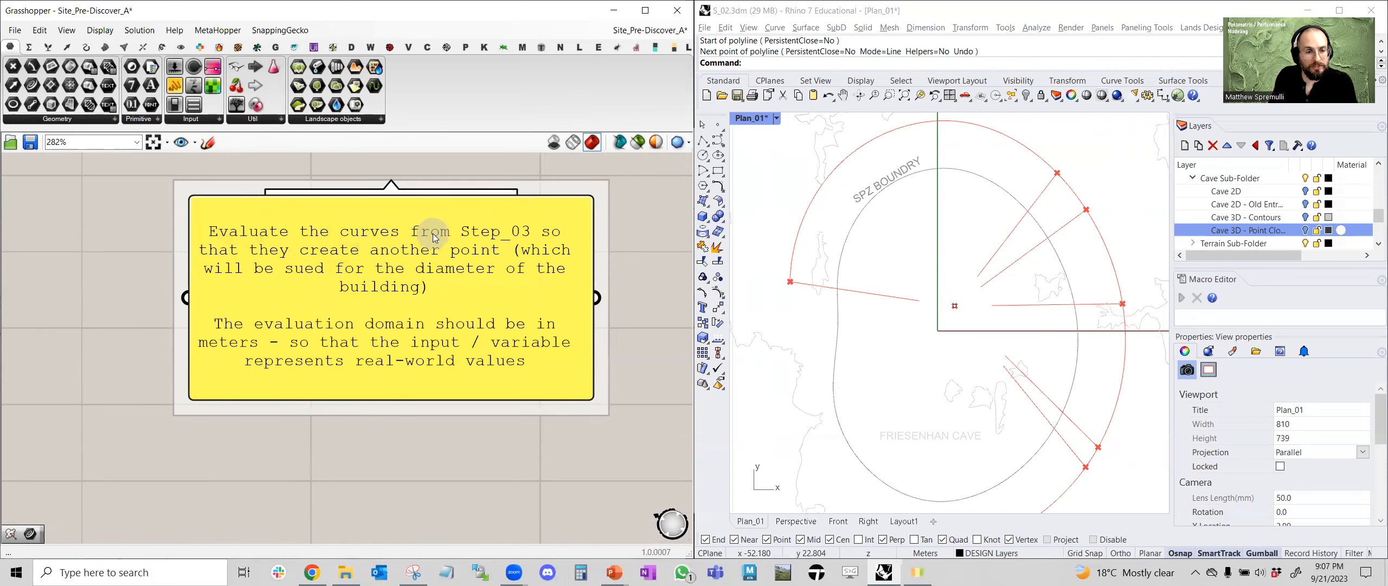
pyautogui.scroll(-1, 421, 246)
pyautogui.scroll(-2, 421, 248)
pyautogui.moveTo(262, 238); pyautogui.dragTo(256, 264, button='right')
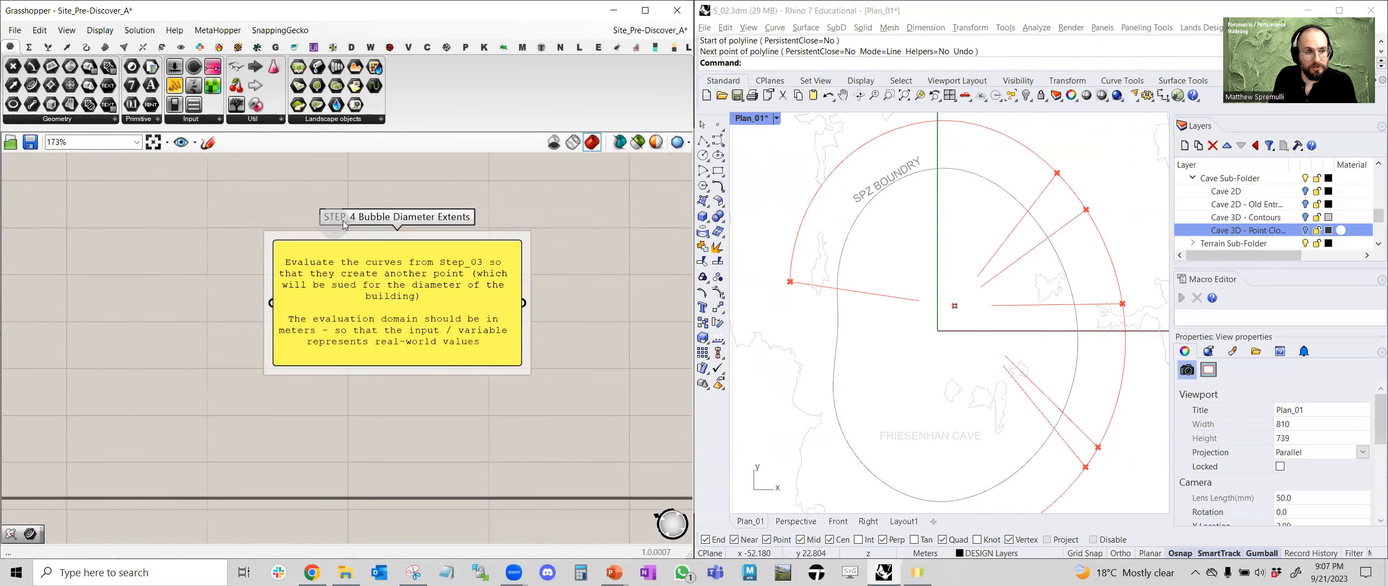
pyautogui.scroll(2, 373, 279)
pyautogui.scroll(1, 412, 266)
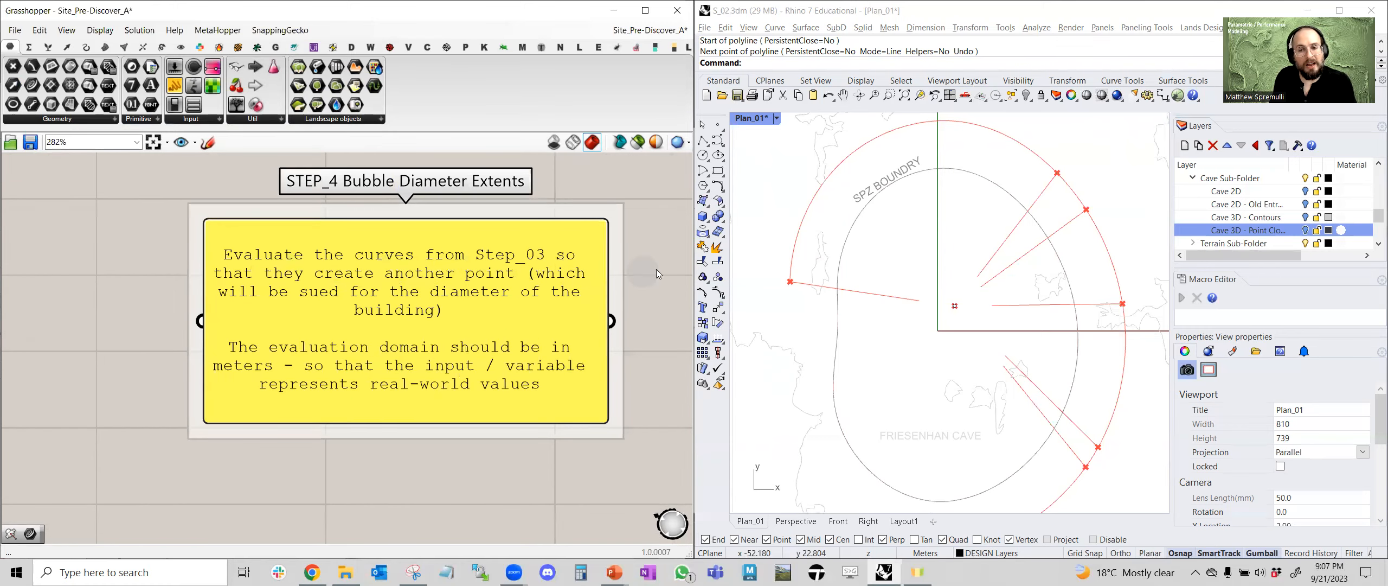
# Correct the word "sued" to "used" in the STEP_4 Bubble Diameter Extents note and save the definition
pyautogui.doubleClick(334, 301)
pyautogui.click(318, 266)
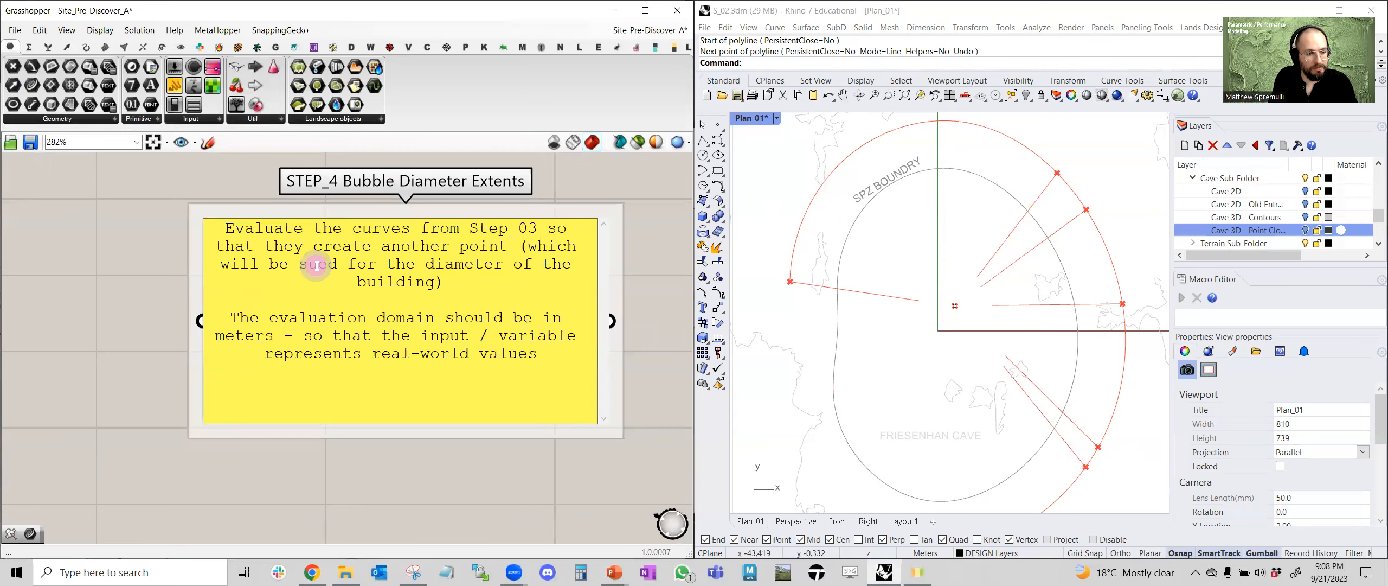
pyautogui.press('BackSpace')
pyautogui.press('BackSpace')
pyautogui.write('use')
pyautogui.press('Delete')
pyautogui.click(124, 297)
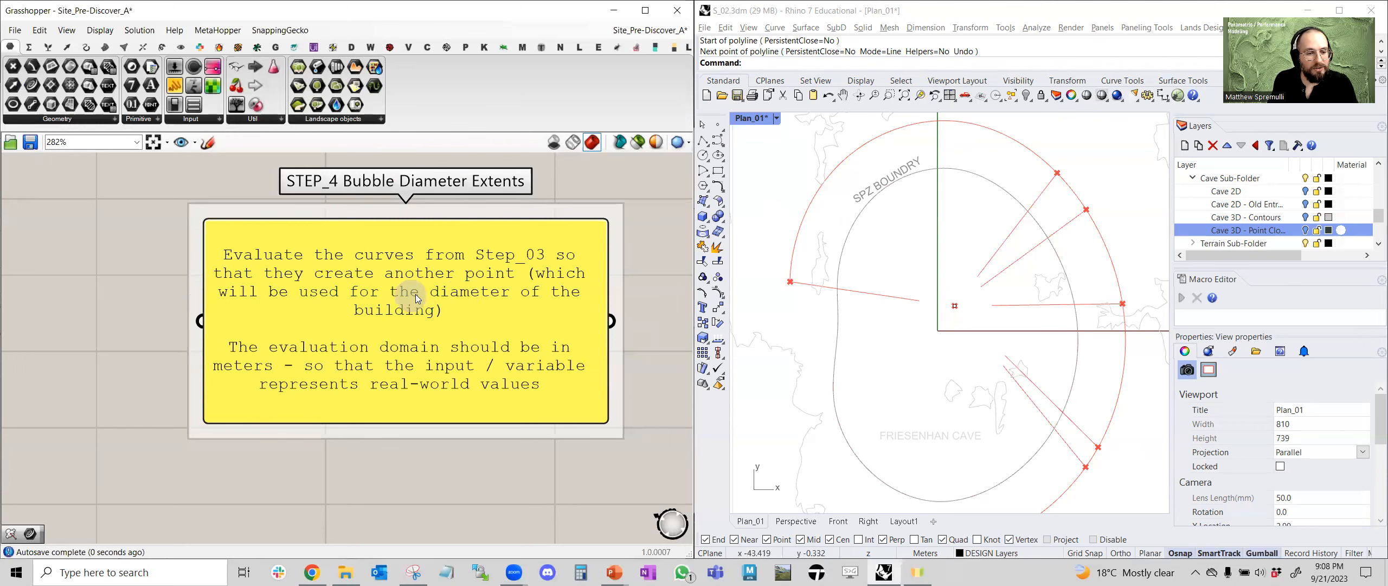
pyautogui.click(29, 142)
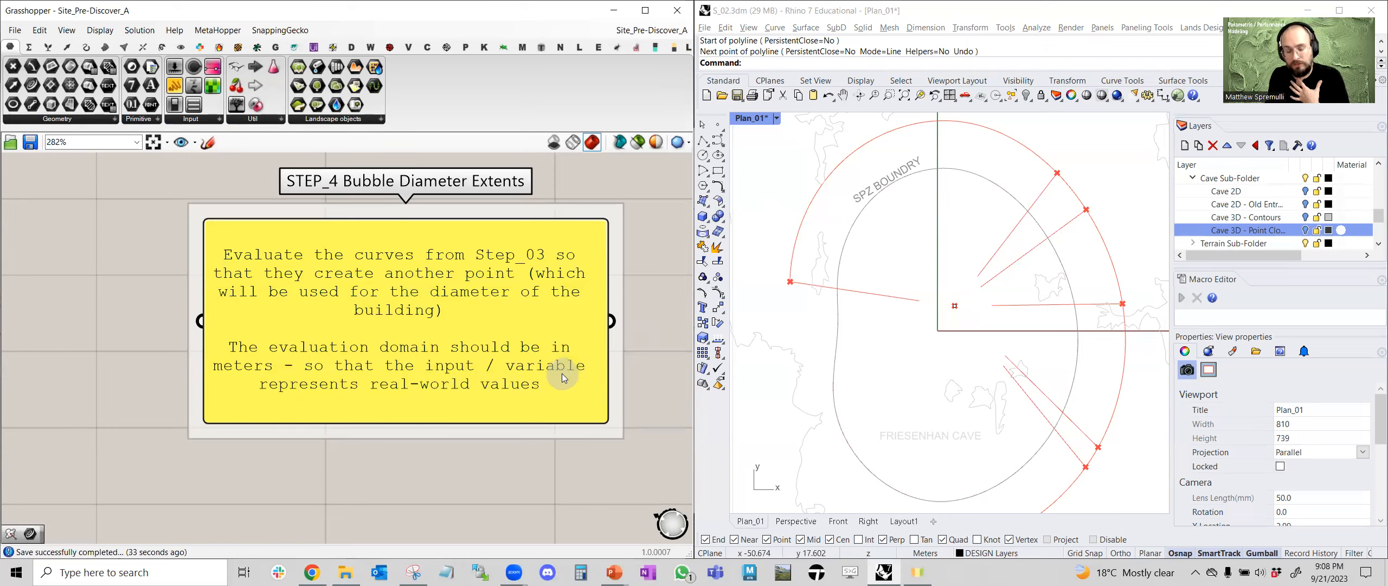
# Find the Evaluate Point on Curve component below the STEP_4 note and examine its curve, length and normalized inputs
pyautogui.scroll(-6, 548, 386)
pyautogui.moveTo(515, 418); pyautogui.dragTo(509, 254, button='right')
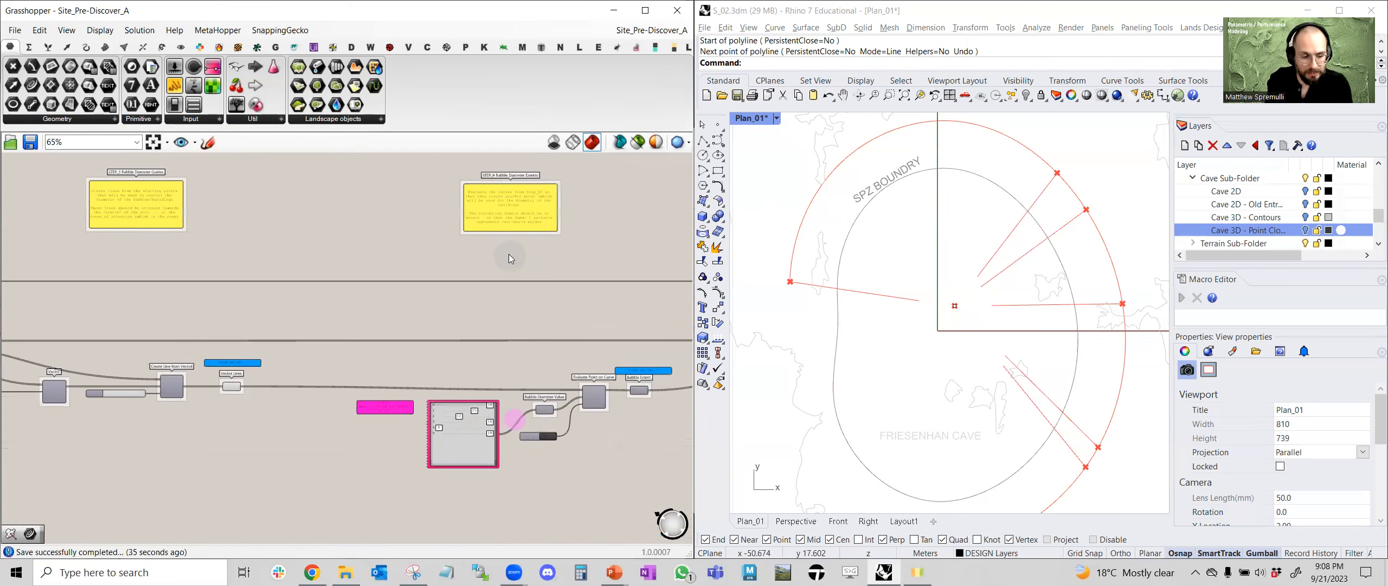
pyautogui.moveTo(552, 311); pyautogui.dragTo(469, 327, button='right')
pyautogui.moveTo(506, 382); pyautogui.dragTo(441, 362, button='right')
pyautogui.scroll(7, 451, 406)
pyautogui.click(415, 368)
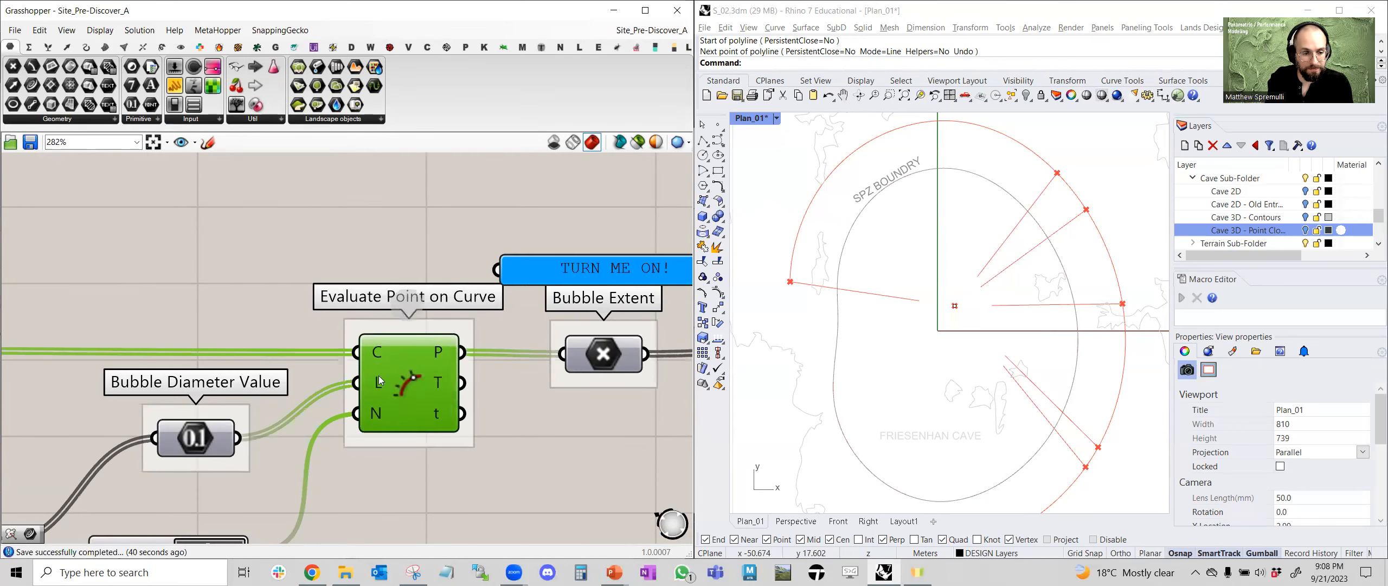
pyautogui.moveTo(382, 483); pyautogui.dragTo(513, 413, button='right')
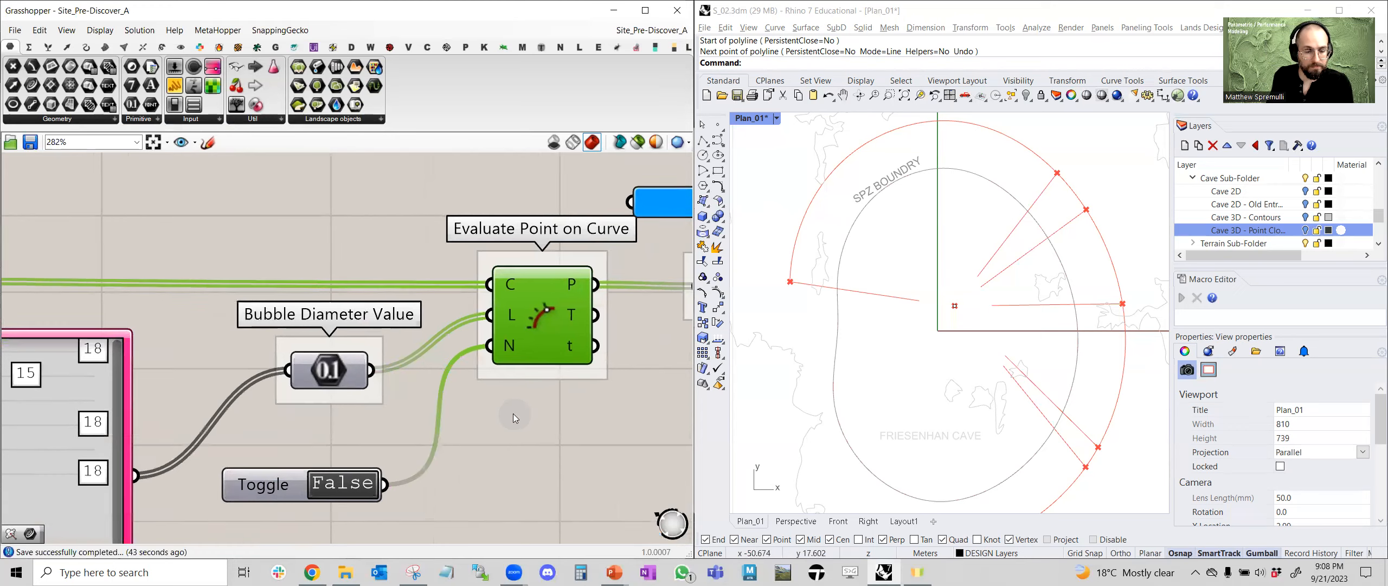
# Look up the Evaluate Length component and its description among the curve analysis components
pyautogui.moveTo(533, 170); pyautogui.dragTo(442, 295, button='right')
pyautogui.doubleClick(448, 288)
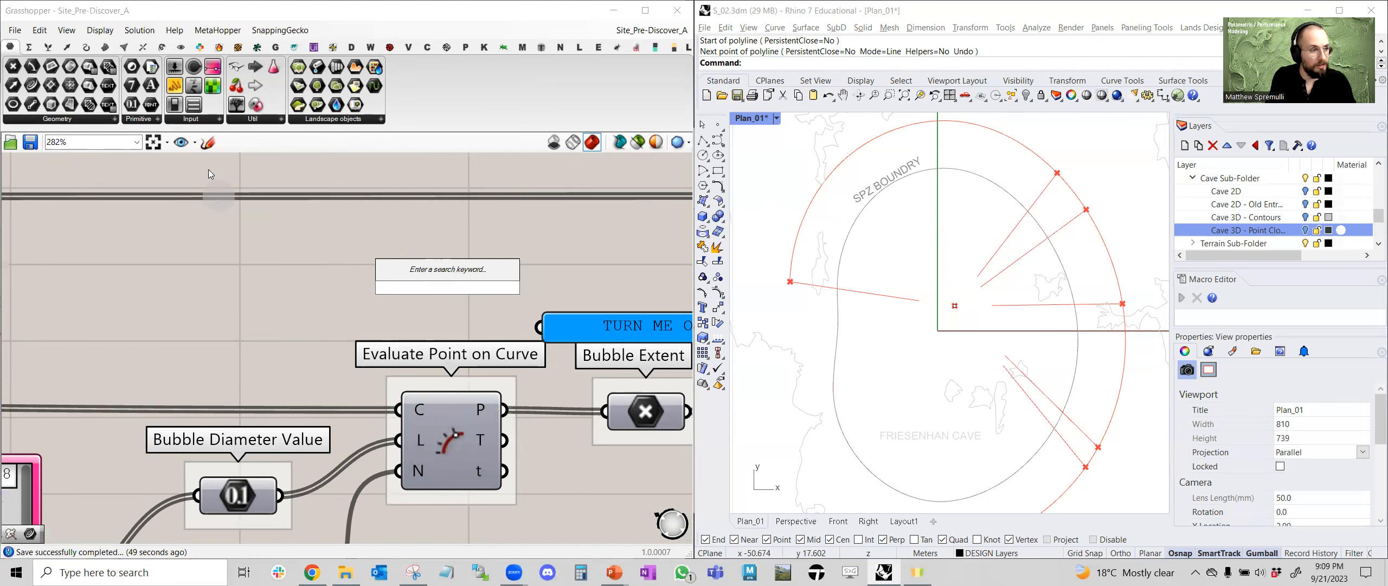
pyautogui.click(86, 47)
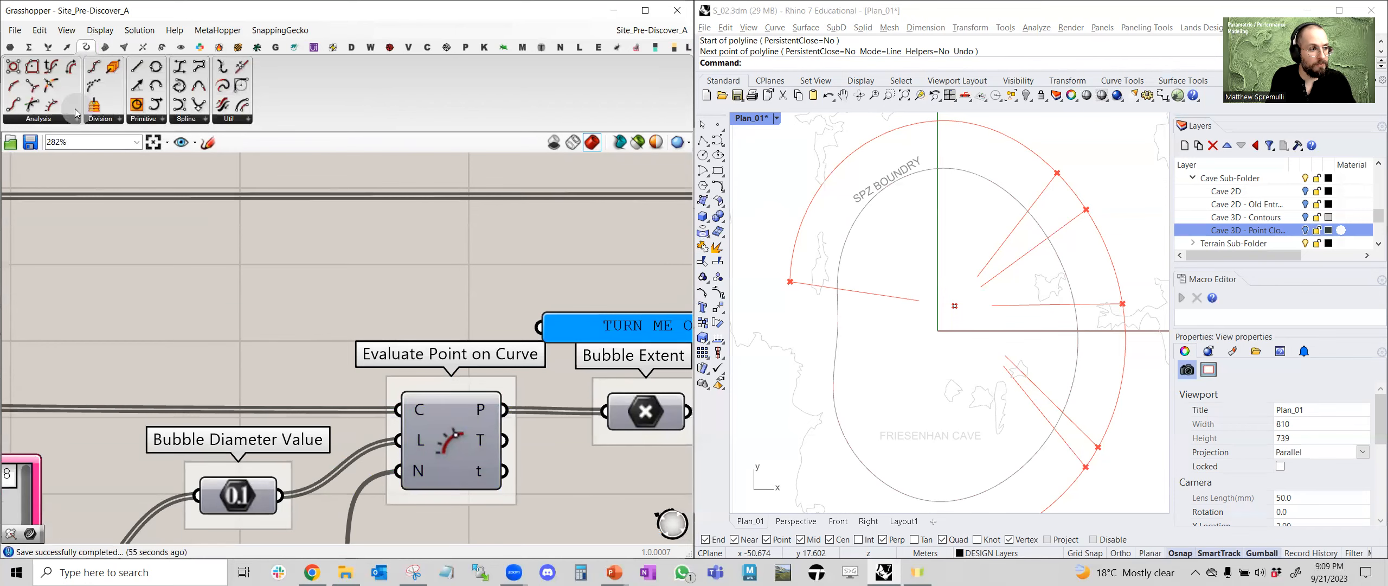
pyautogui.click(43, 119)
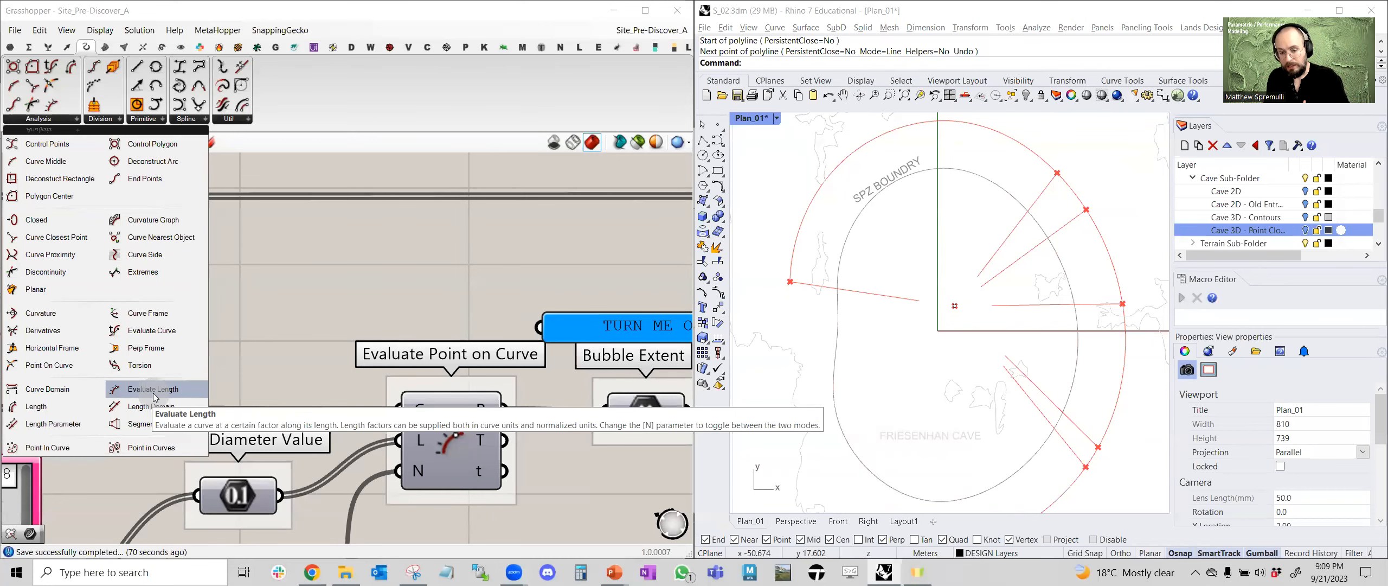
pyautogui.click(448, 304)
# Move the False Toggle slightly nearer to the Evaluate Point on Curve component
pyautogui.moveTo(333, 403); pyautogui.dragTo(403, 258, button='right')
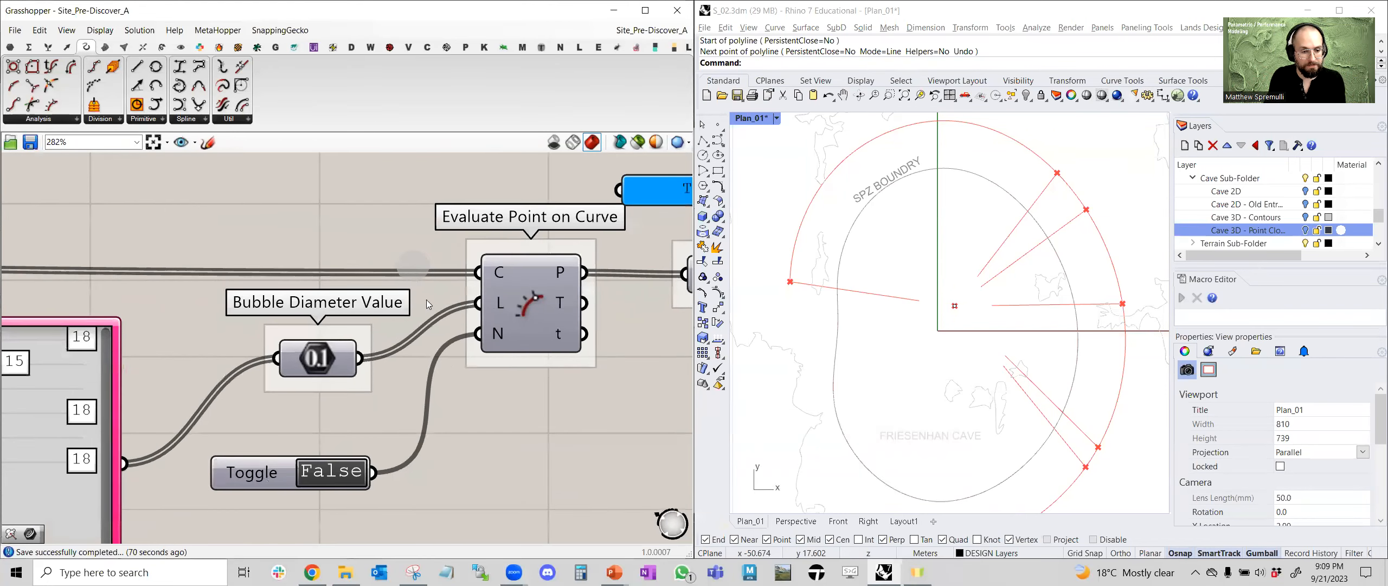
pyautogui.click(296, 464)
pyautogui.moveTo(295, 465); pyautogui.dragTo(297, 465)
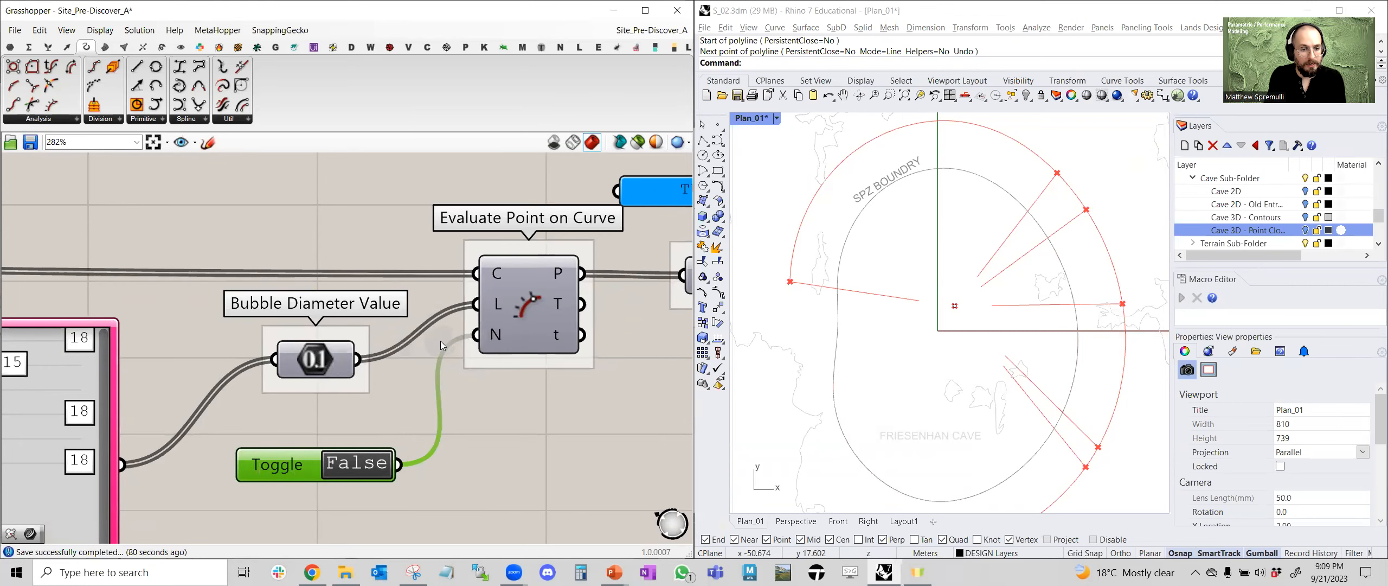
# Trace the wire at Evaluate Point on Curve's C input back to the Vector Lines parameter and select that parameter
pyautogui.scroll(-2, 441, 340)
pyautogui.moveTo(453, 337); pyautogui.dragTo(458, 391, button='right')
pyautogui.click(492, 362)
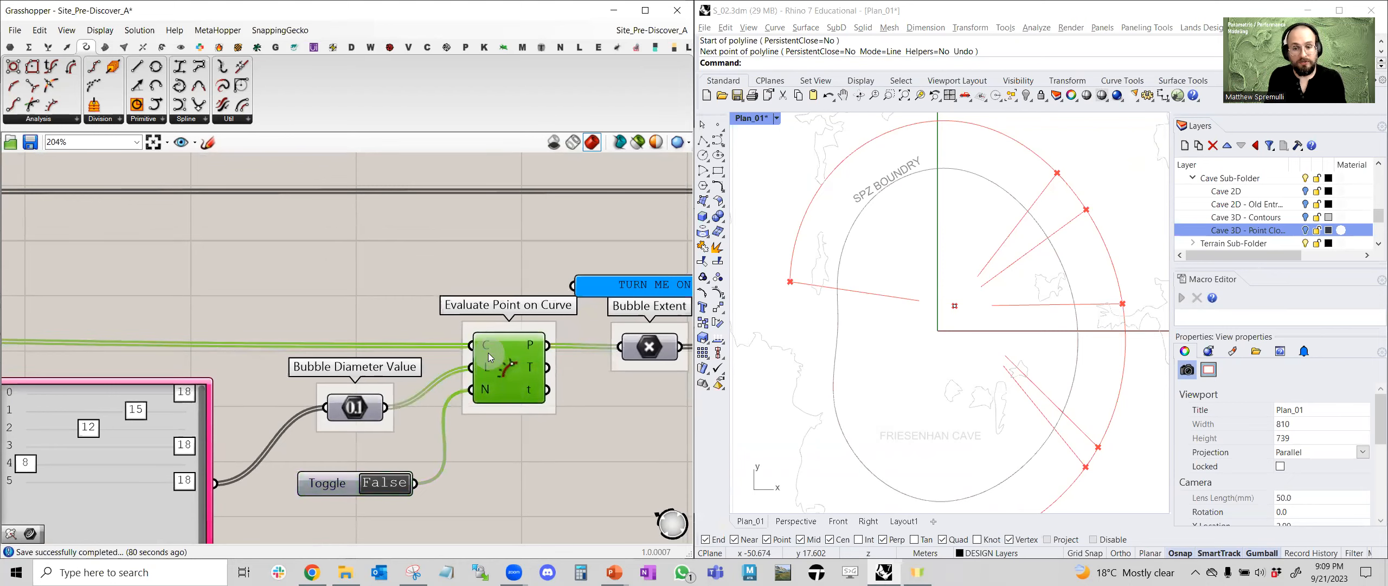
pyautogui.moveTo(492, 353); pyautogui.dragTo(480, 424, button='right')
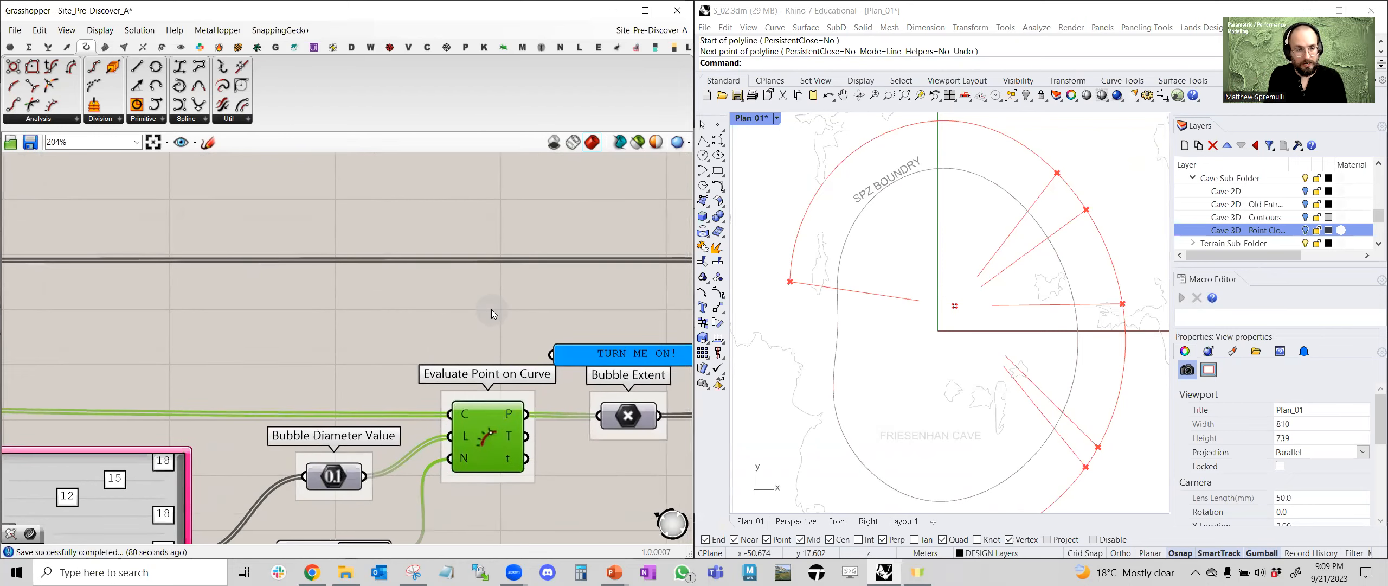
pyautogui.scroll(-5, 477, 421)
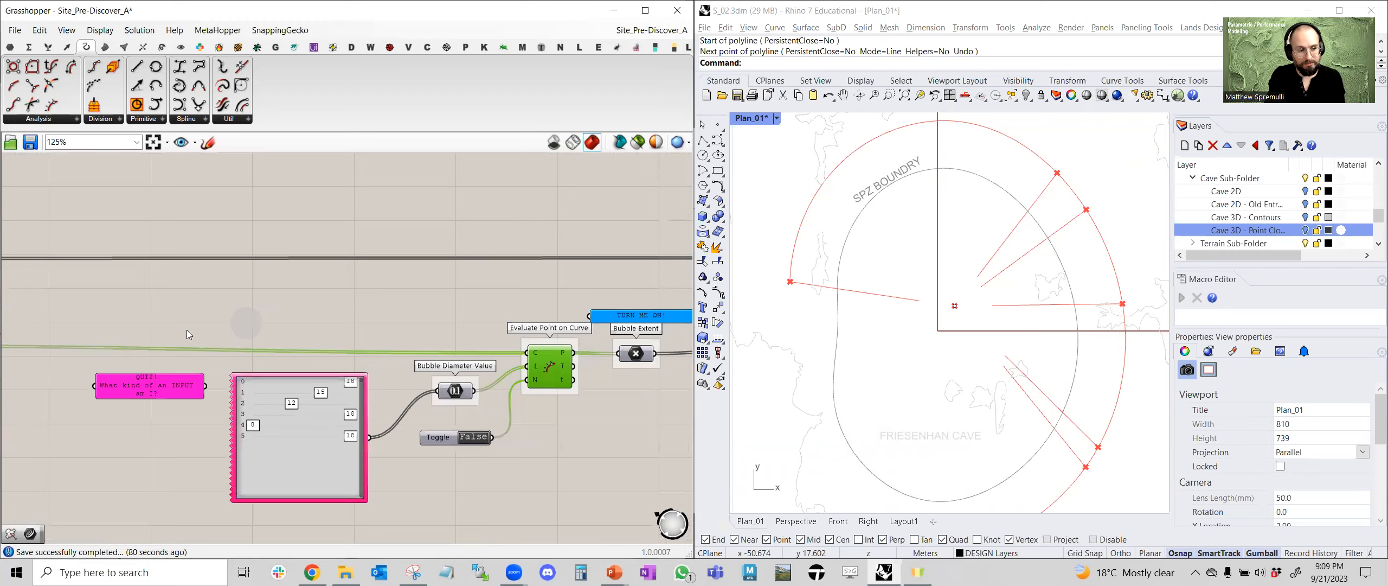
pyautogui.scroll(3, 150, 347)
pyautogui.click(199, 353)
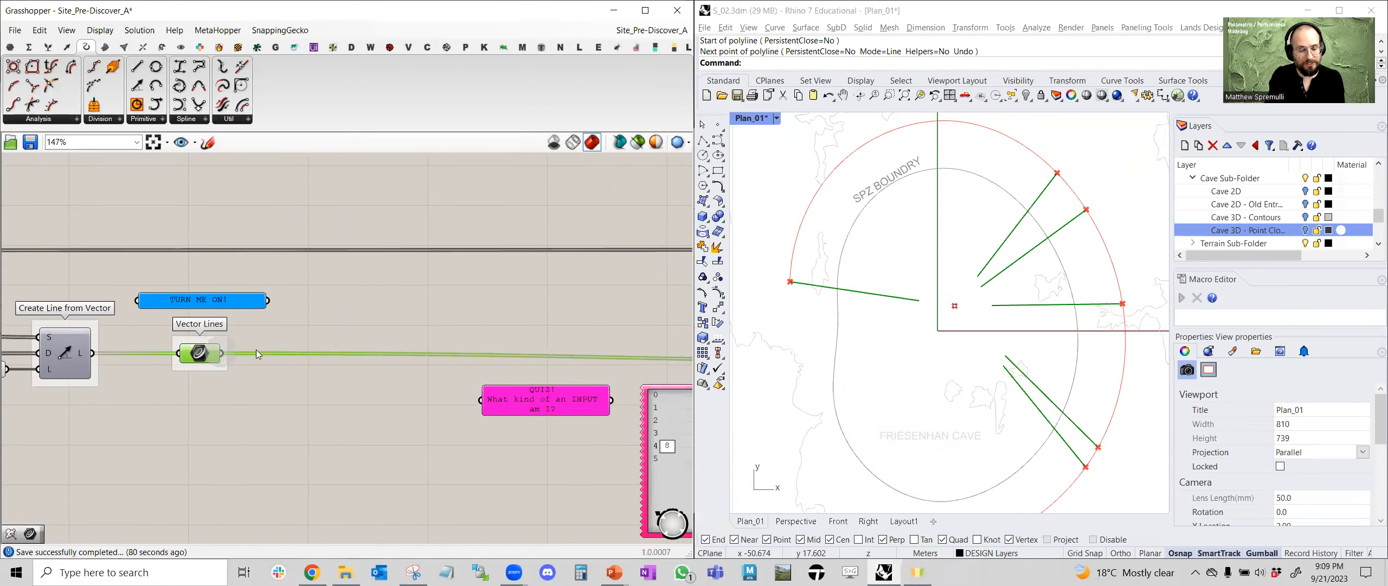
# Follow the Vector Lines wire forward to Evaluate Point on Curve and examine the Bubble Diameter Value feeding its L input
pyautogui.moveTo(495, 352); pyautogui.dragTo(278, 331, button='right')
pyautogui.moveTo(502, 320); pyautogui.dragTo(293, 318, button='right')
pyautogui.scroll(2, 293, 319)
pyautogui.moveTo(347, 395); pyautogui.dragTo(491, 357, button='right')
pyautogui.moveTo(264, 339); pyautogui.dragTo(311, 340)
pyautogui.moveTo(215, 384); pyautogui.dragTo(241, 345, button='right')
pyautogui.moveTo(392, 321); pyautogui.dragTo(269, 371, button='right')
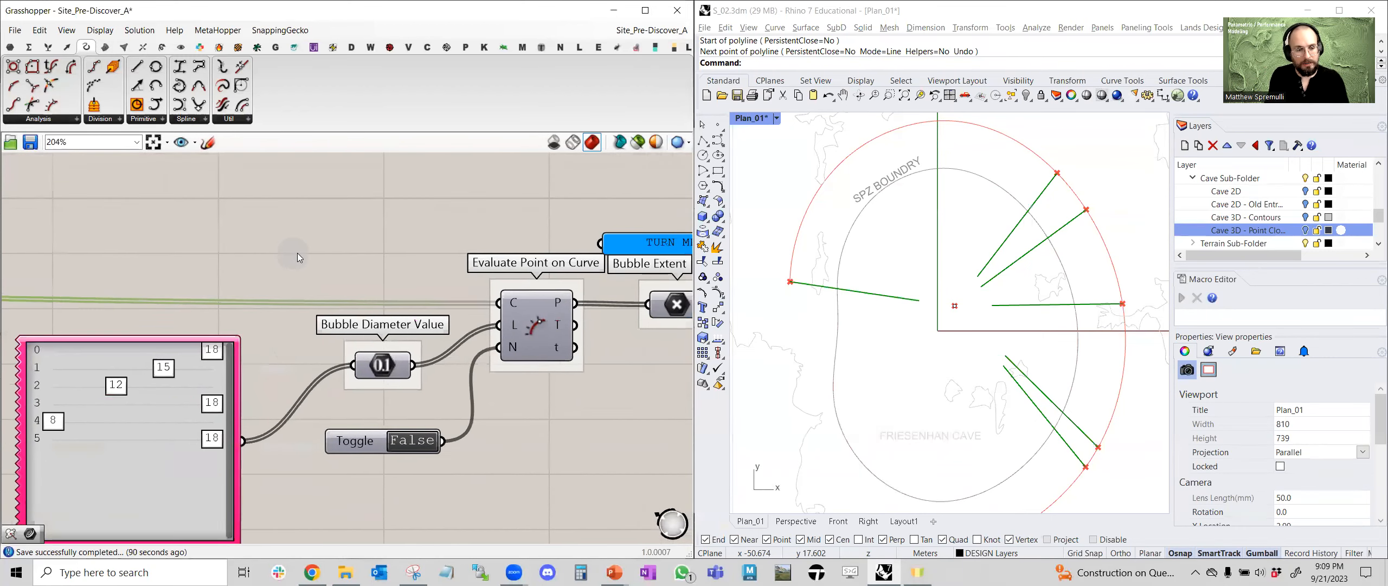
# Add a Number Slider ranging from 0 to 20 above the Evaluate Point on Curve component
pyautogui.doubleClick(297, 252)
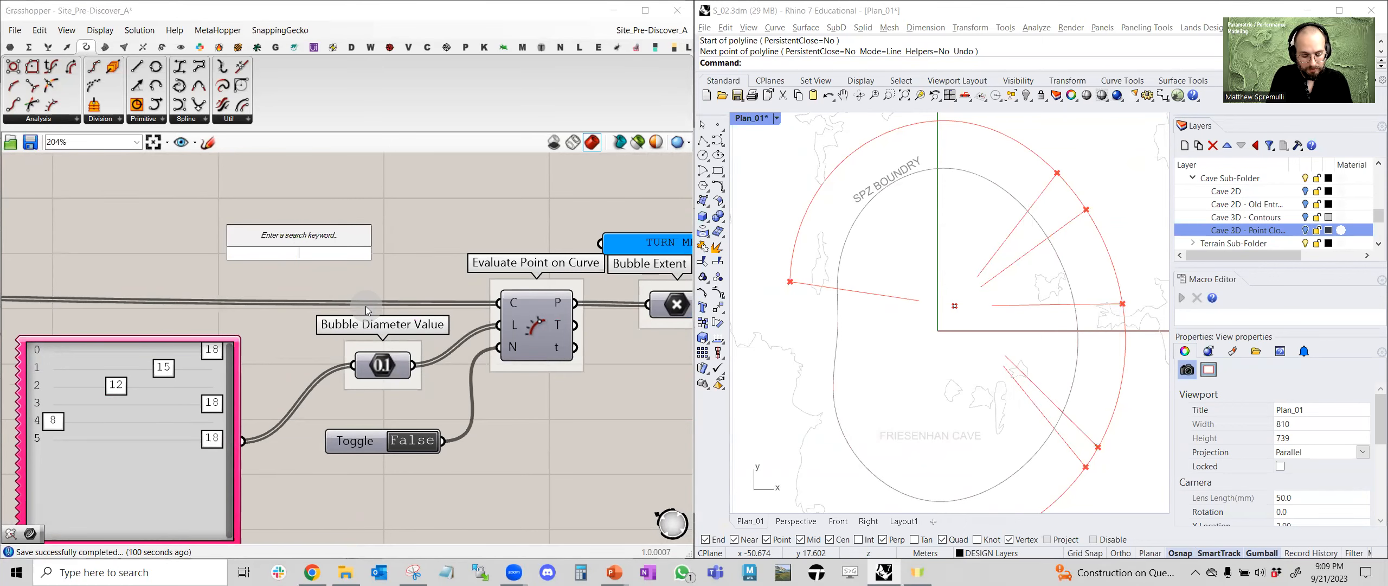
pyautogui.write('0<')
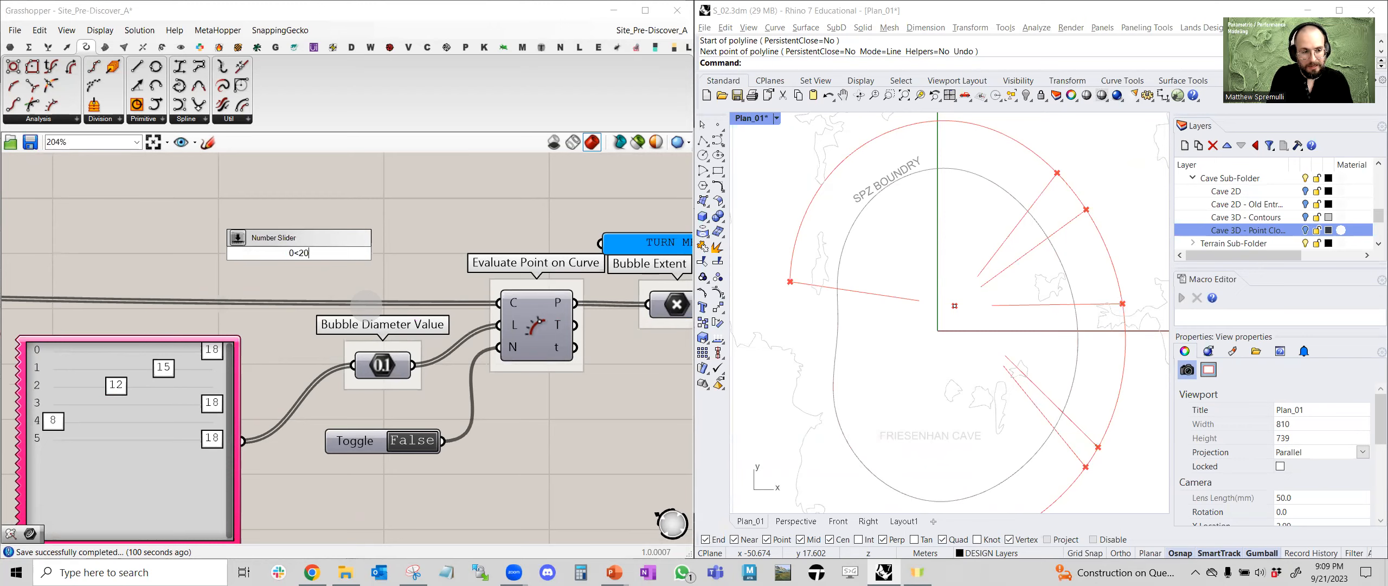
pyautogui.write('20')
pyautogui.press('Return')
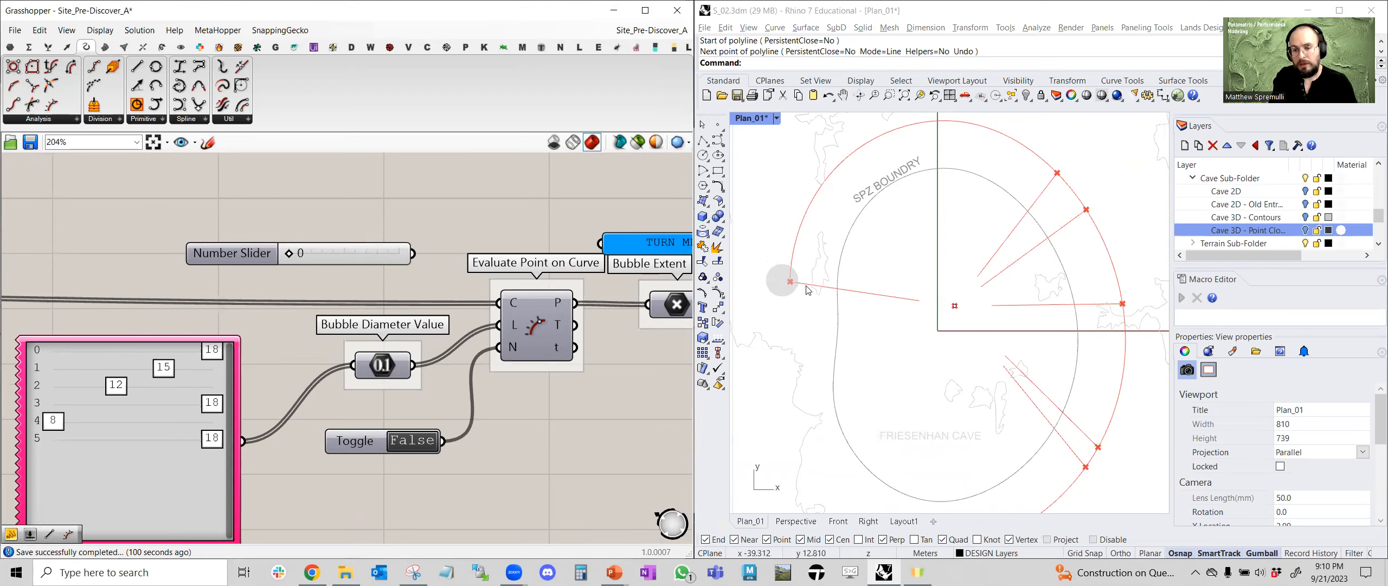
# Review the Length slider on Create Line from Vector and follow the Vector Lines wire back to Evaluate Point on Curve
pyautogui.scroll(-3, 892, 308)
pyautogui.scroll(-5, 564, 320)
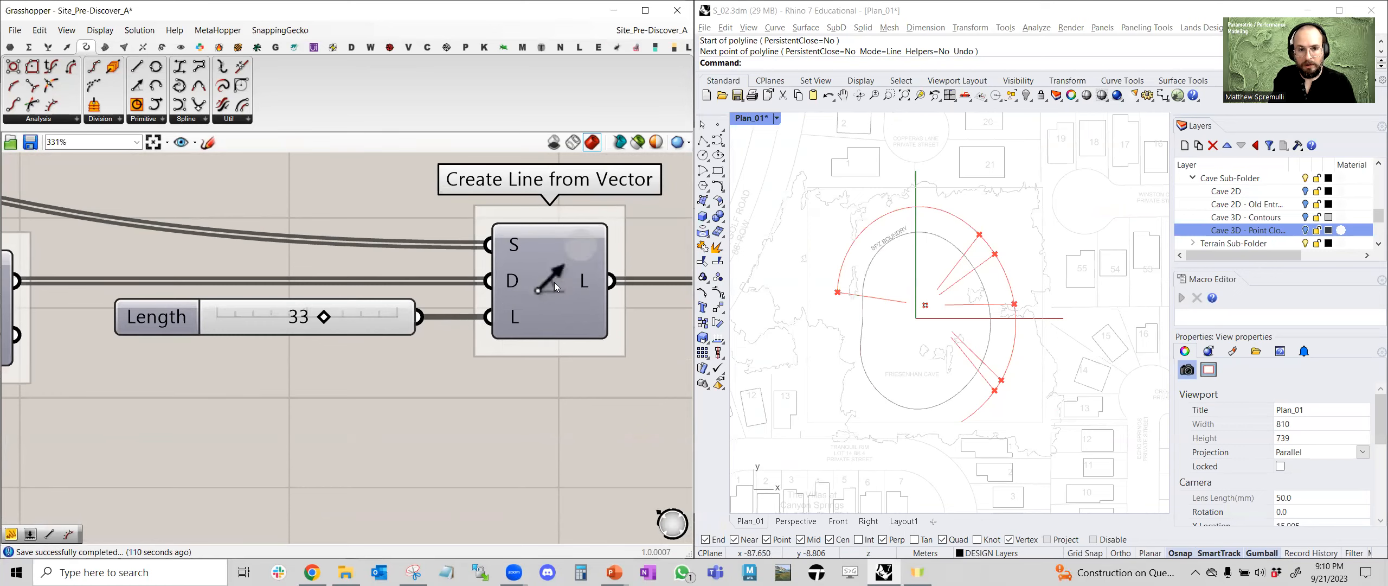
pyautogui.moveTo(585, 304); pyautogui.dragTo(425, 294, button='right')
pyautogui.scroll(-1, 425, 294)
pyautogui.scroll(-2, 425, 293)
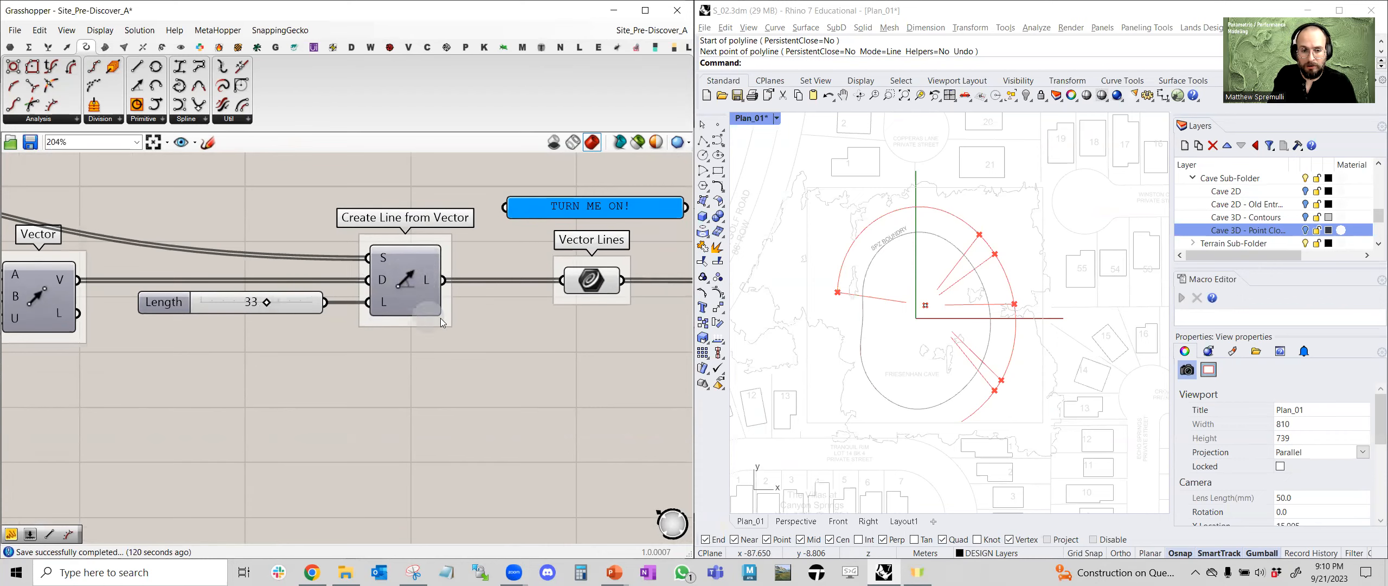
pyautogui.scroll(-5, 500, 322)
pyautogui.moveTo(585, 350); pyautogui.dragTo(181, 331, button='right')
pyautogui.scroll(3, 576, 360)
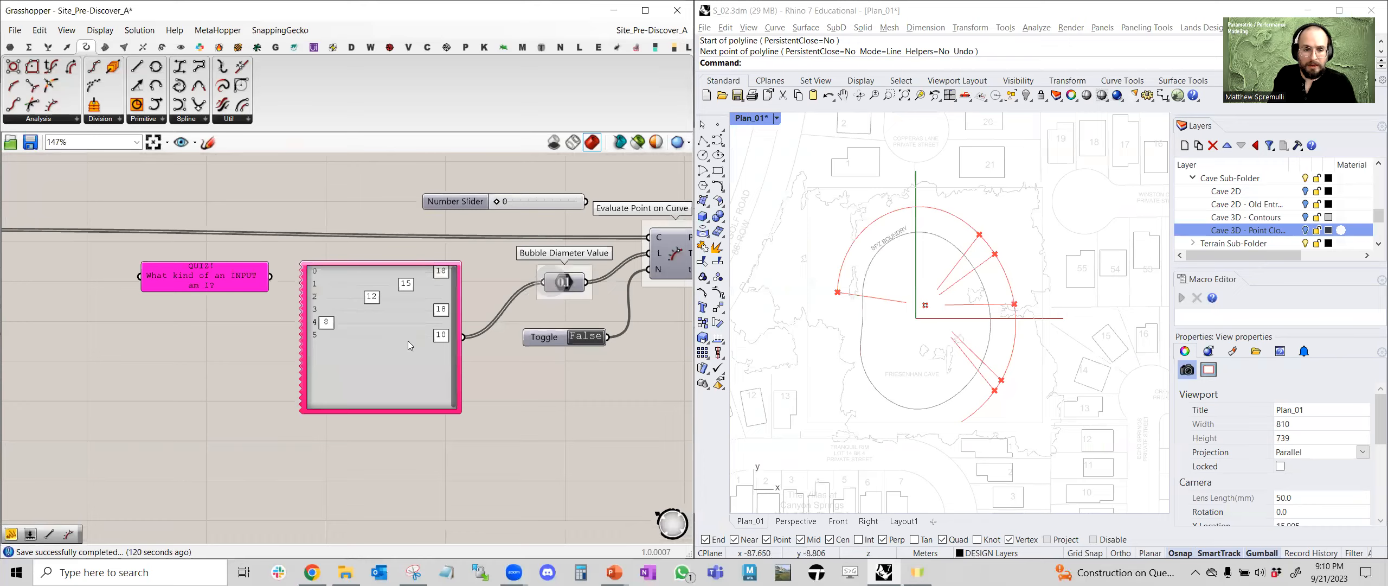
# Connect the Number Slider to Evaluate Point on Curve's L input in place of Bubble Diameter Value, and enable Bubble Extent's preview
pyautogui.scroll(3, 449, 258)
pyautogui.moveTo(462, 284); pyautogui.dragTo(539, 332)
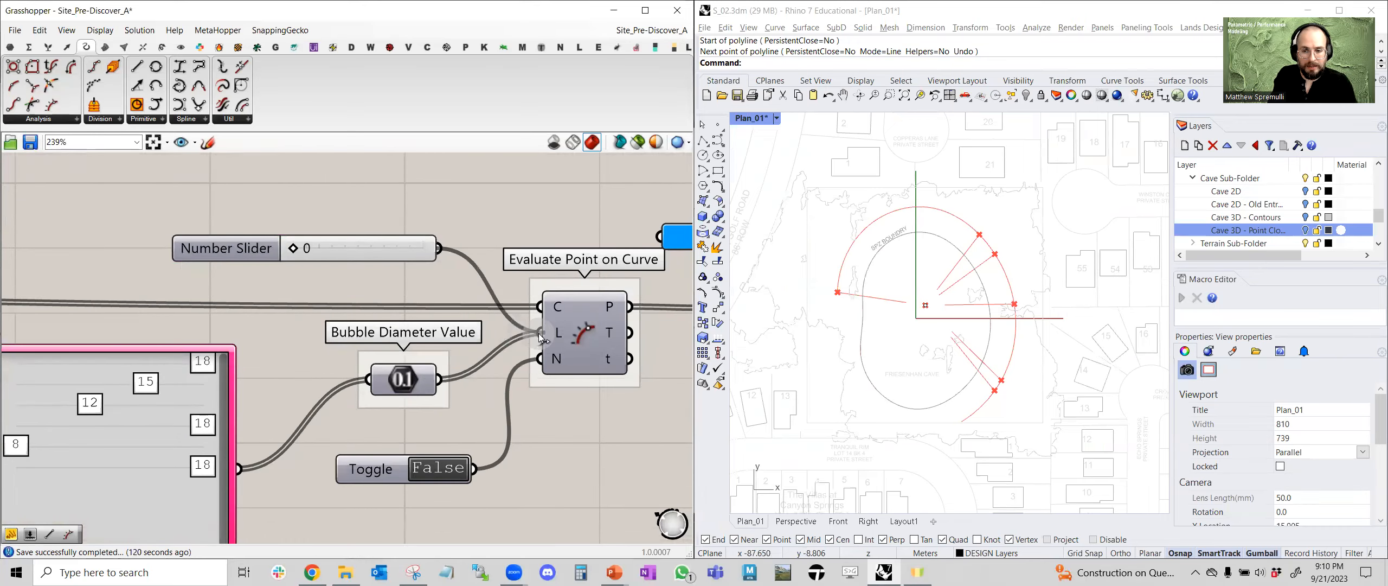
pyautogui.moveTo(614, 309); pyautogui.dragTo(435, 308, button='right')
pyautogui.click(581, 307)
pyautogui.middleClick(580, 307)
pyautogui.click(596, 286)
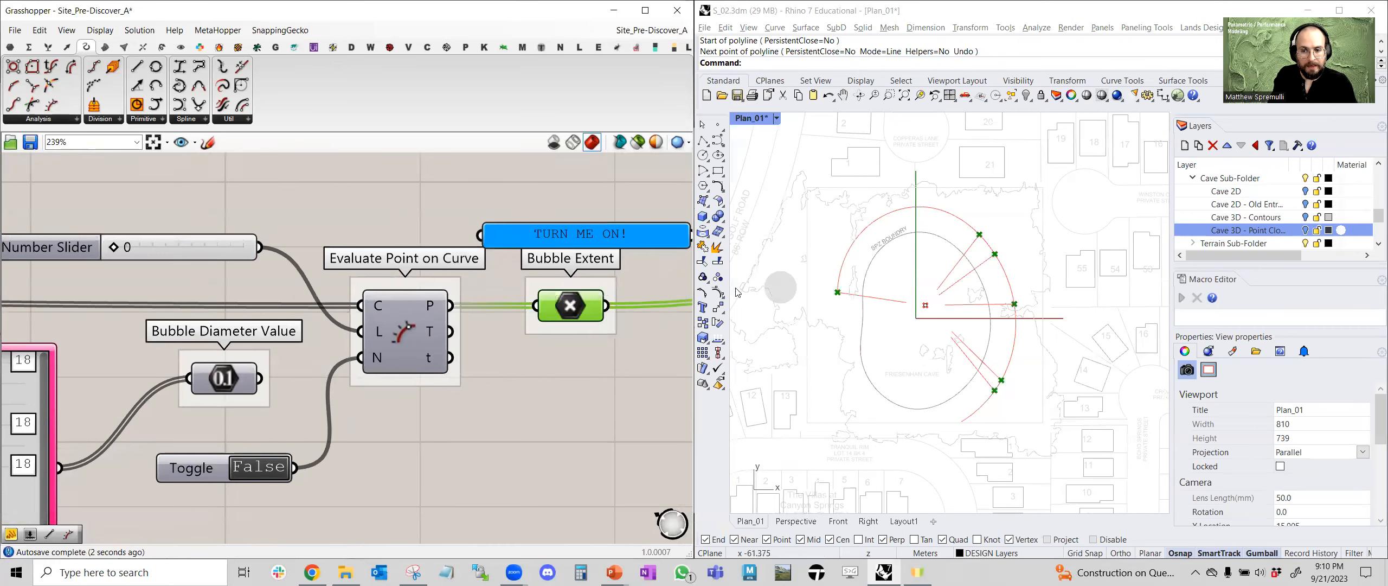
# Set the Number Slider to 17 and examine the shifted Bubble Extent points along the lines in Rhino
pyautogui.moveTo(113, 247); pyautogui.dragTo(230, 247)
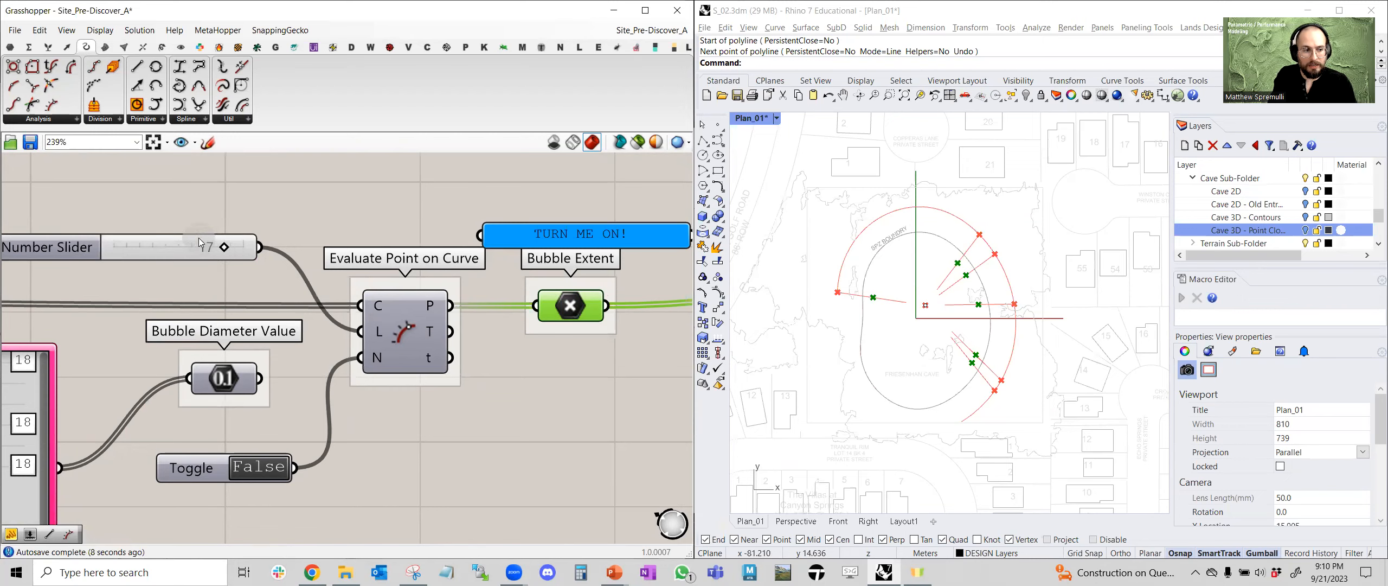
pyautogui.scroll(5, 874, 304)
pyautogui.scroll(1, 837, 294)
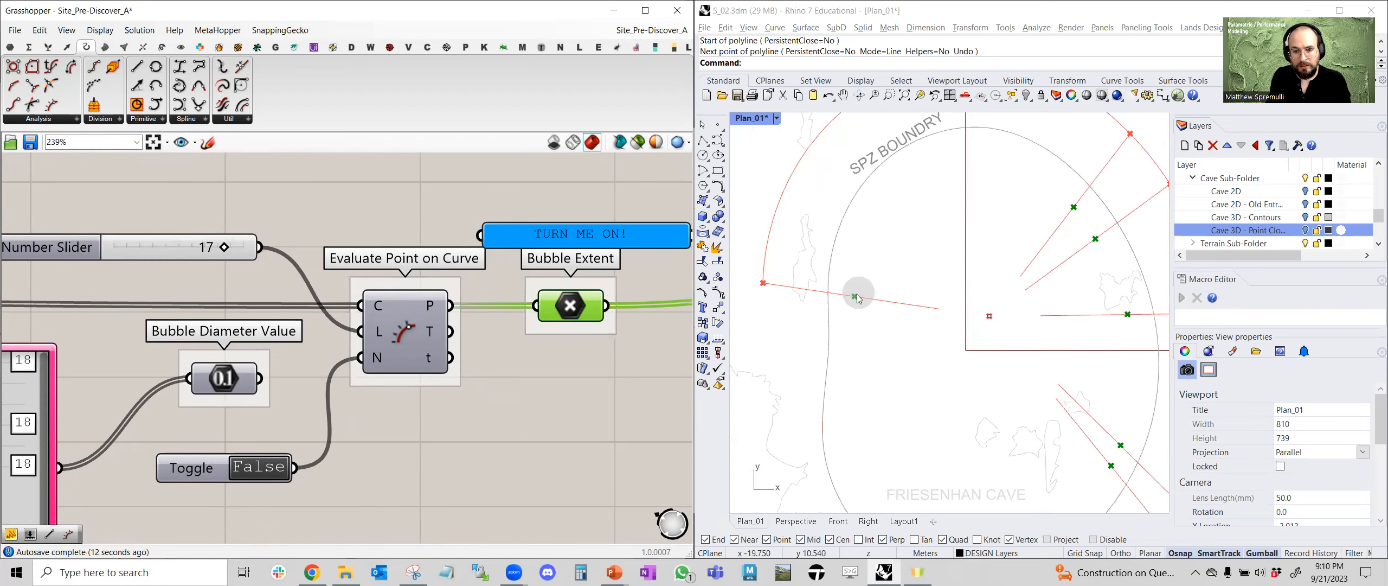
# Duplicate the 17 Number Slider, add the copy to Evaluate Point on Curve's L input alongside the original, and set the copy to 8
pyautogui.scroll(-2, 845, 296)
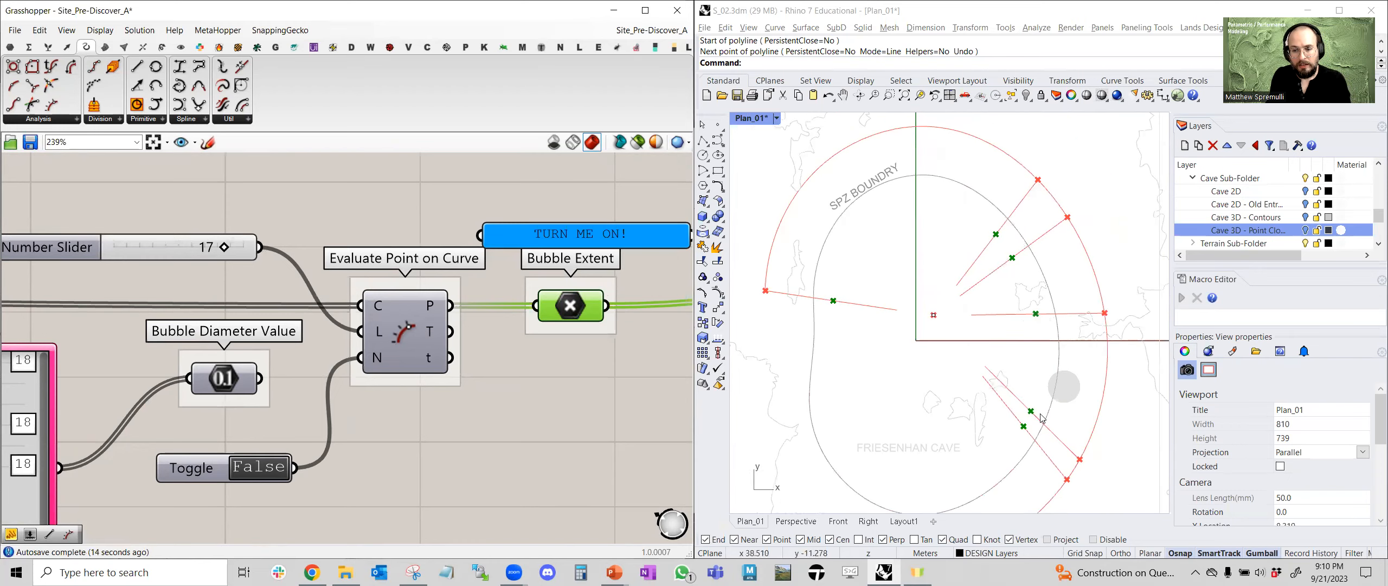
pyautogui.moveTo(282, 316); pyautogui.dragTo(453, 346, button='right')
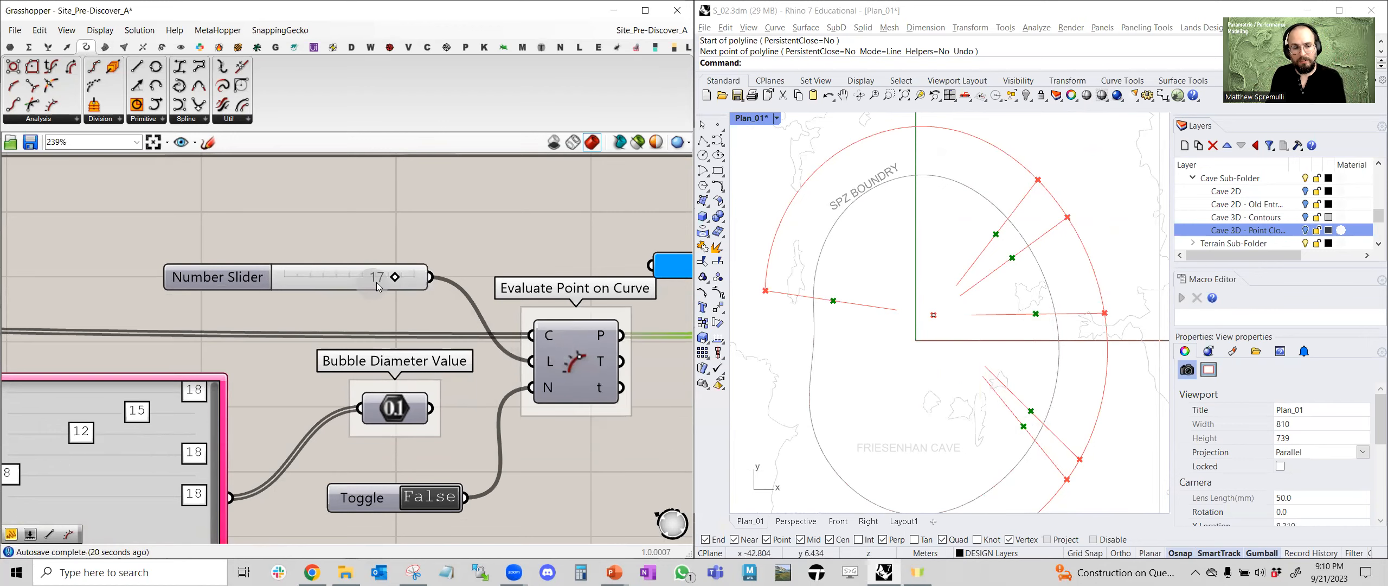
pyautogui.moveTo(327, 282); pyautogui.dragTo(289, 267)
pyautogui.hotkey('ctrl', 'c')
pyautogui.hotkey('ctrl', 'v')
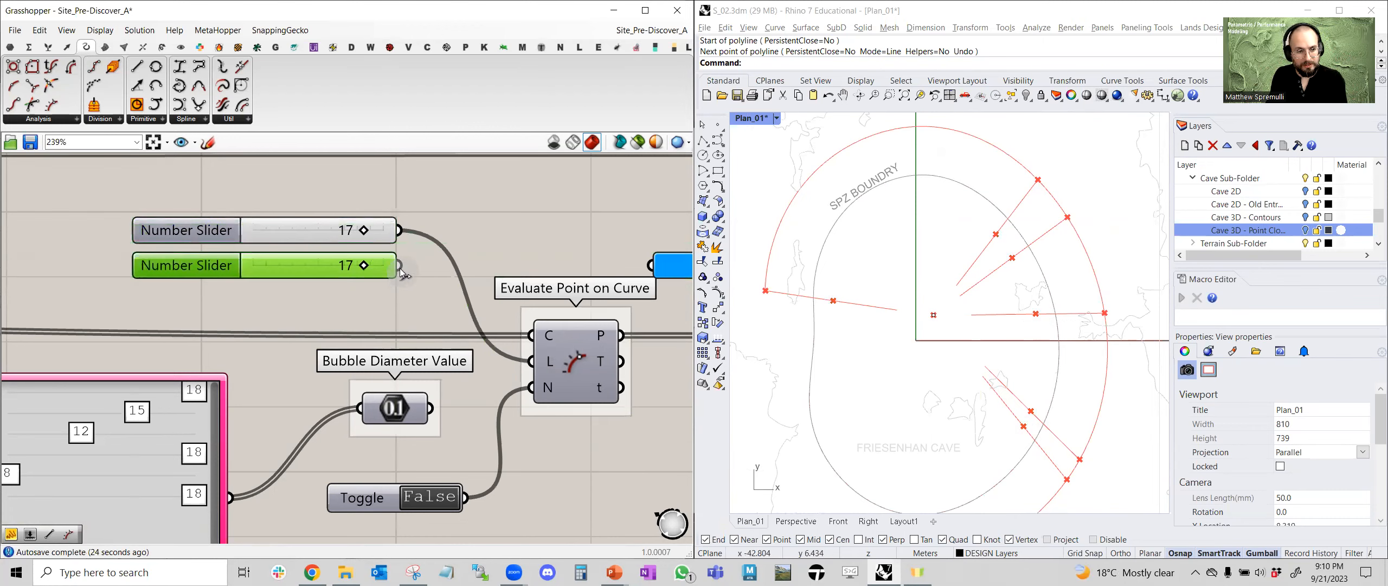
pyautogui.moveTo(401, 266); pyautogui.dragTo(532, 360)
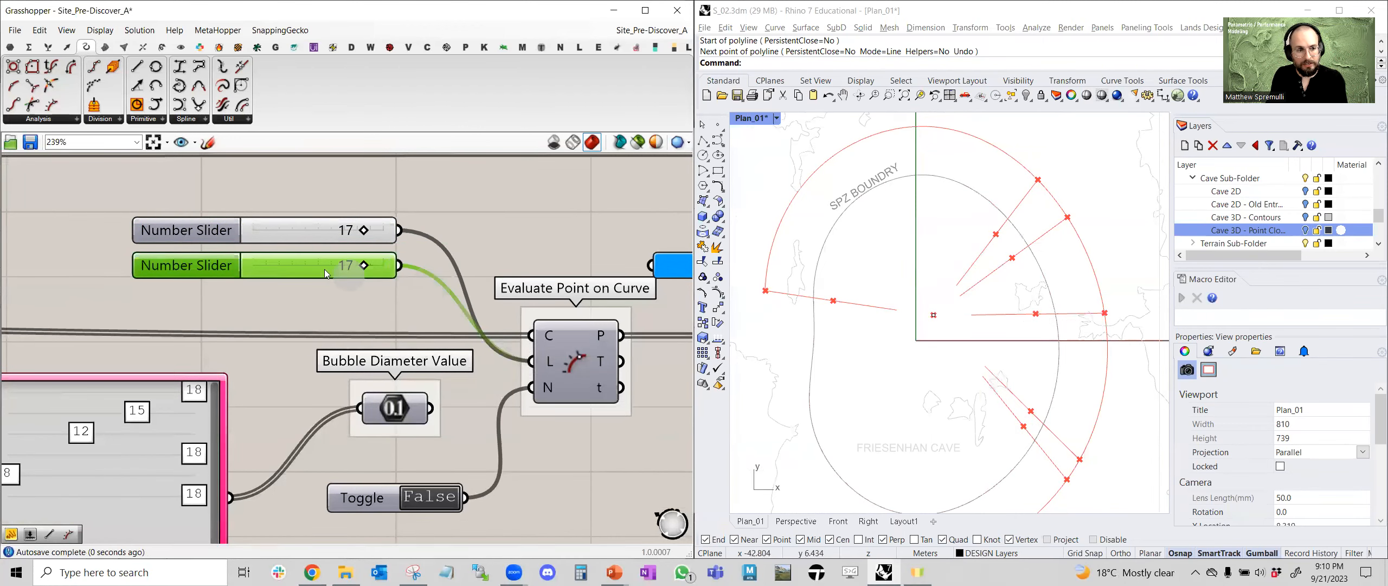
pyautogui.moveTo(366, 268); pyautogui.dragTo(304, 267)
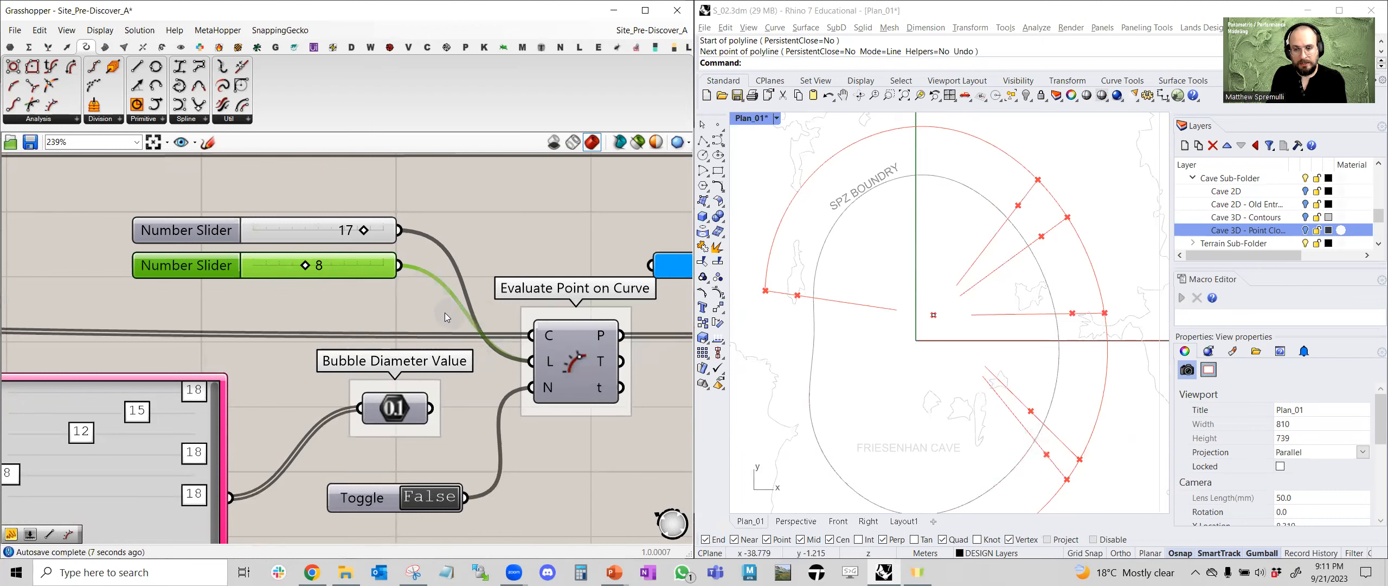
pyautogui.moveTo(387, 300); pyautogui.dragTo(389, 336, button='right')
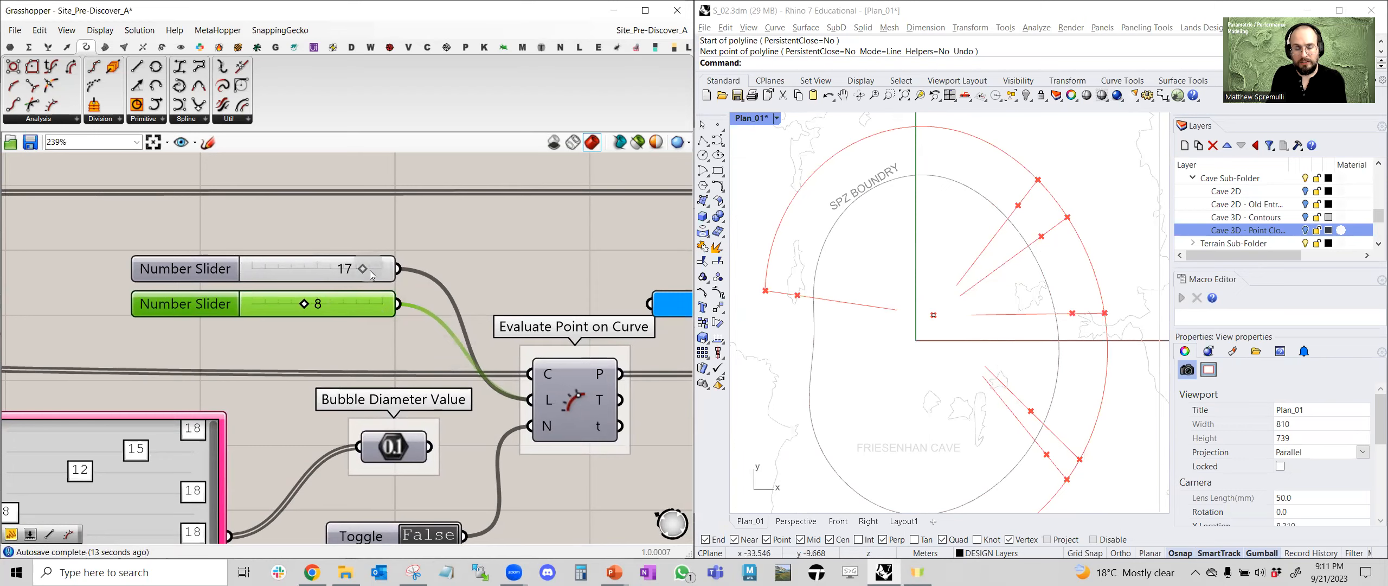
# Delete both Number Sliders above the Evaluate Point on Curve component
pyautogui.scroll(-3, 397, 328)
pyautogui.moveTo(400, 329); pyautogui.dragTo(354, 261)
pyautogui.press('Delete')
pyautogui.moveTo(314, 433); pyautogui.dragTo(362, 357, button='right')
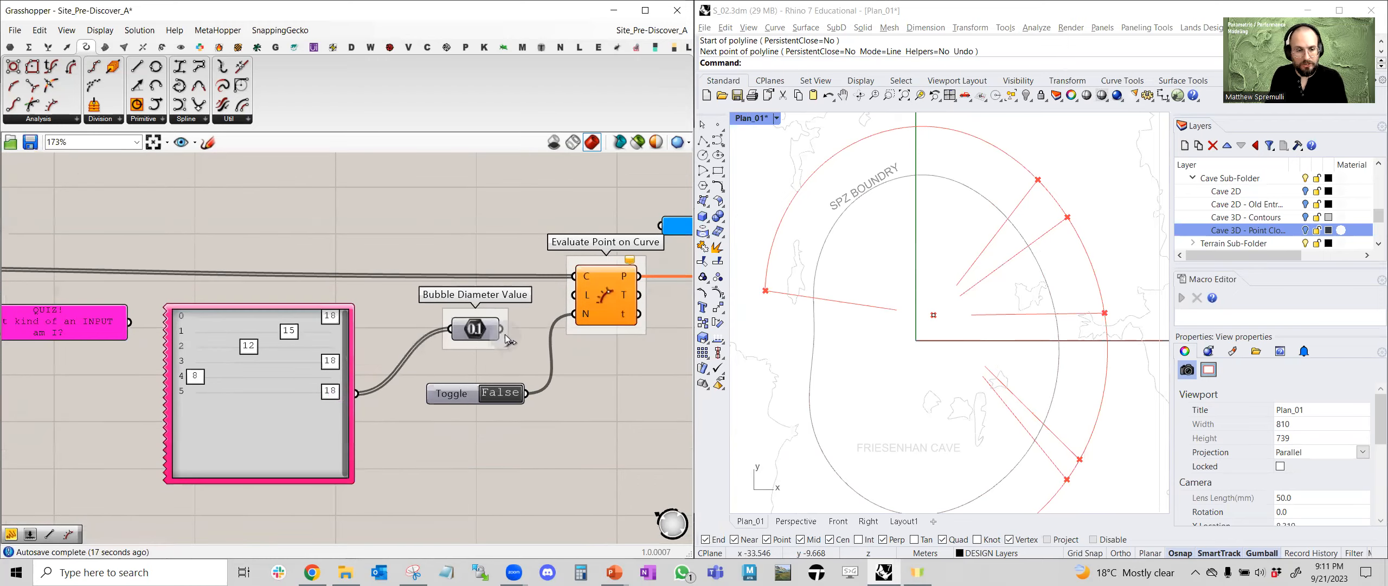
# Locate the Gene Pool component in the component library and try its first value at 10
pyautogui.scroll(3, 262, 344)
pyautogui.keyDown('ctrl'); pyautogui.keyDown('alt'); pyautogui.click(289, 372); pyautogui.keyUp('alt'); pyautogui.keyUp('ctrl')
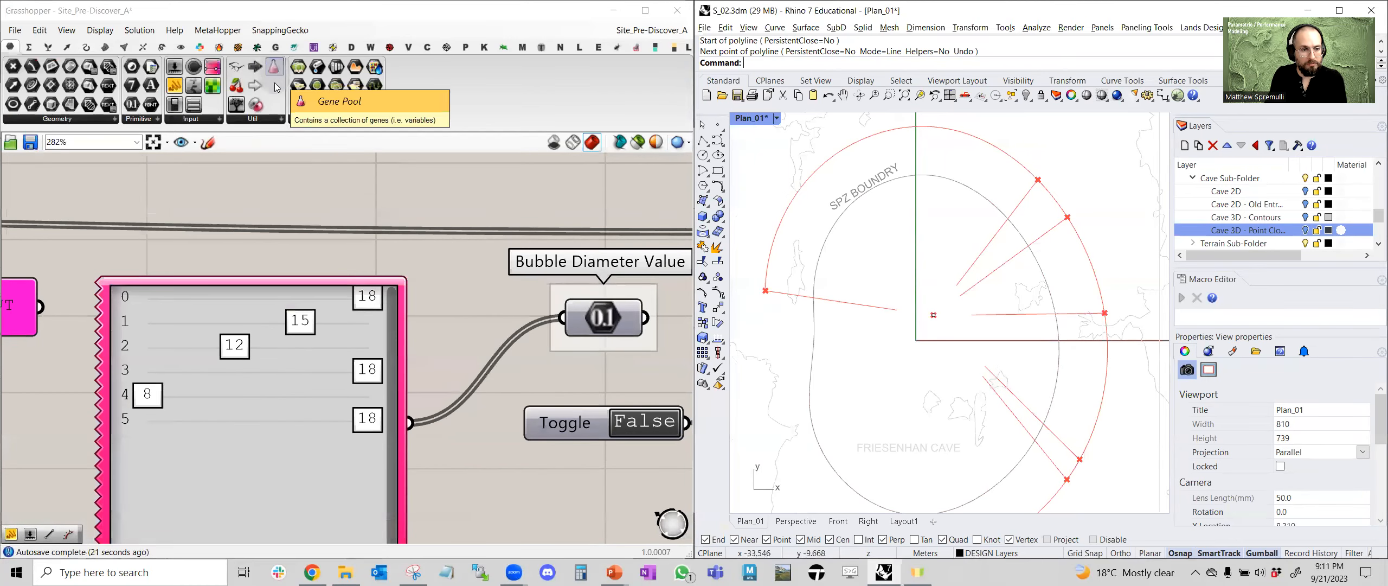
pyautogui.click(365, 295)
pyautogui.moveTo(220, 292); pyautogui.dragTo(189, 296)
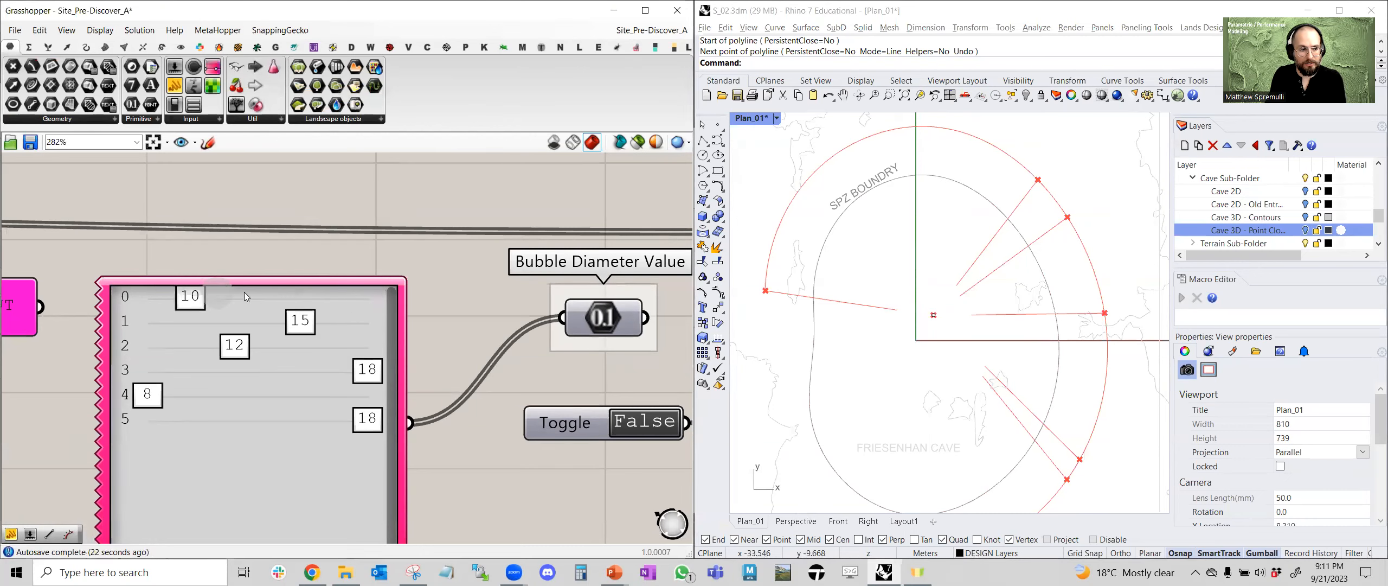
# Connect Bubble Diameter Value to Evaluate Point on Curve's L input, and set Gene Pool values 0, 1 and 3 to 9, 18 and 13
pyautogui.moveTo(482, 335); pyautogui.dragTo(251, 356, button='right')
pyautogui.moveTo(414, 338); pyautogui.dragTo(532, 283)
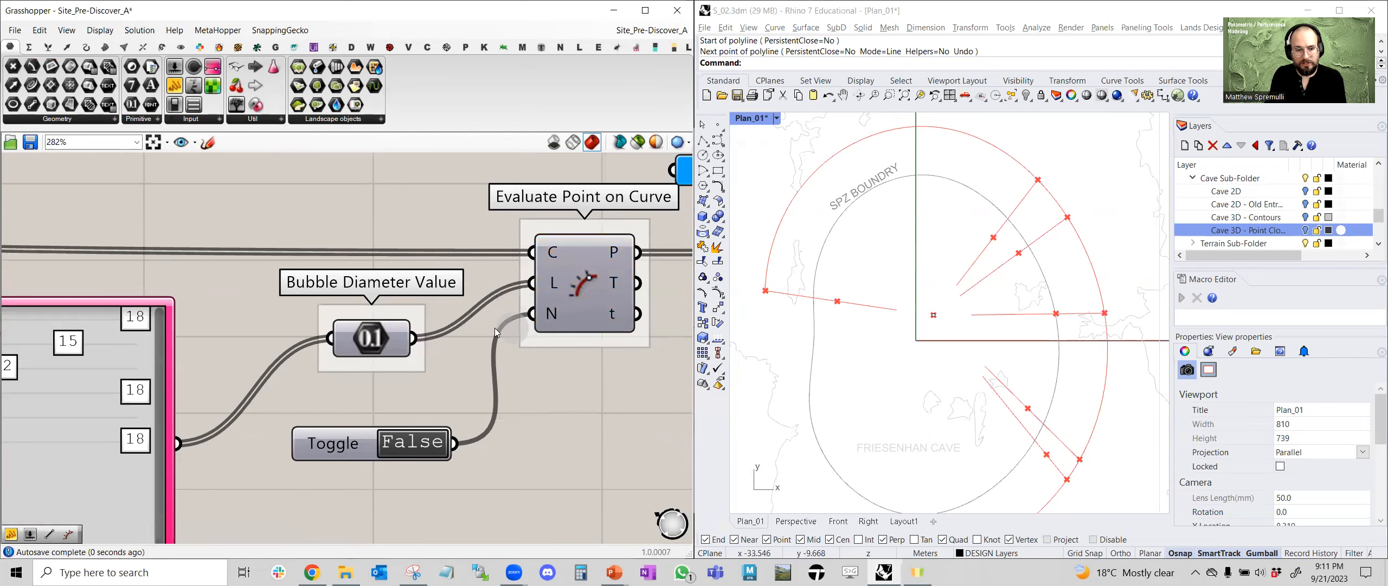
pyautogui.scroll(-2, 480, 329)
pyautogui.moveTo(286, 371); pyautogui.dragTo(391, 355, button='right')
pyautogui.scroll(2, 386, 304)
pyautogui.moveTo(374, 303); pyautogui.dragTo(174, 303)
pyautogui.moveTo(304, 329); pyautogui.dragTo(247, 330)
pyautogui.moveTo(347, 393); pyautogui.dragTo(236, 392)
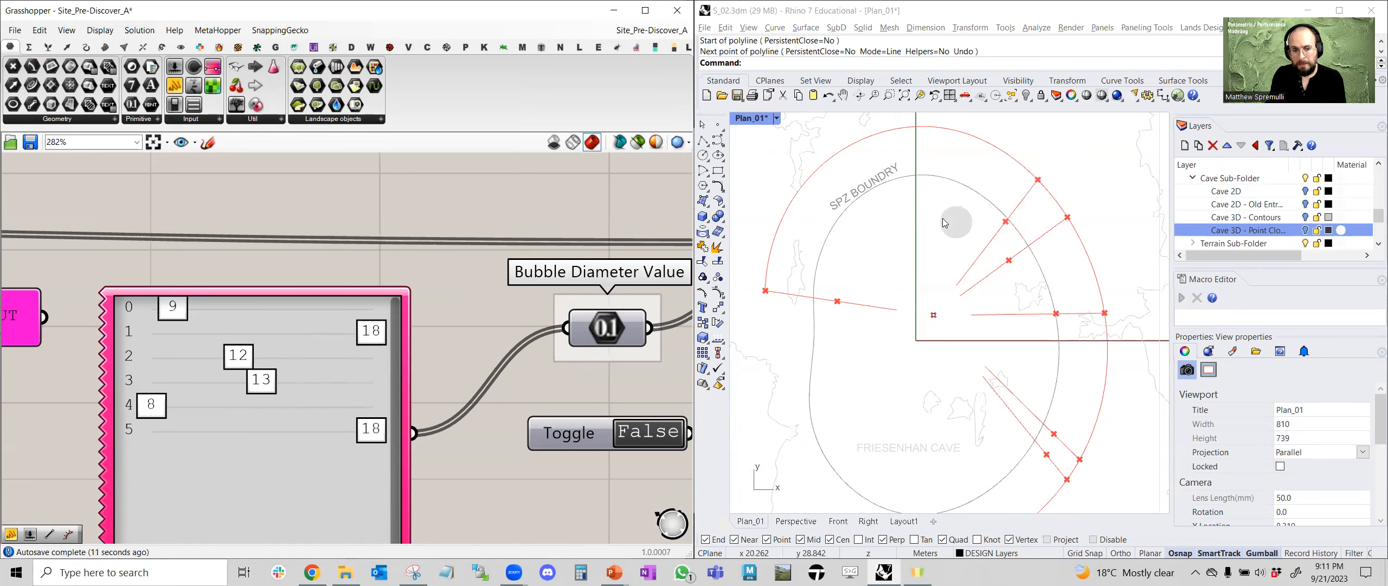
# Find the STEP_5 Bubble Creation note on the Grasshopper canvas and read its instructions
pyautogui.scroll(-6, 519, 402)
pyautogui.scroll(-1, 384, 409)
pyautogui.scroll(3, 406, 398)
pyautogui.moveTo(583, 371); pyautogui.dragTo(302, 495, button='right')
pyautogui.moveTo(476, 315); pyautogui.dragTo(425, 347, button='right')
pyautogui.scroll(3, 425, 348)
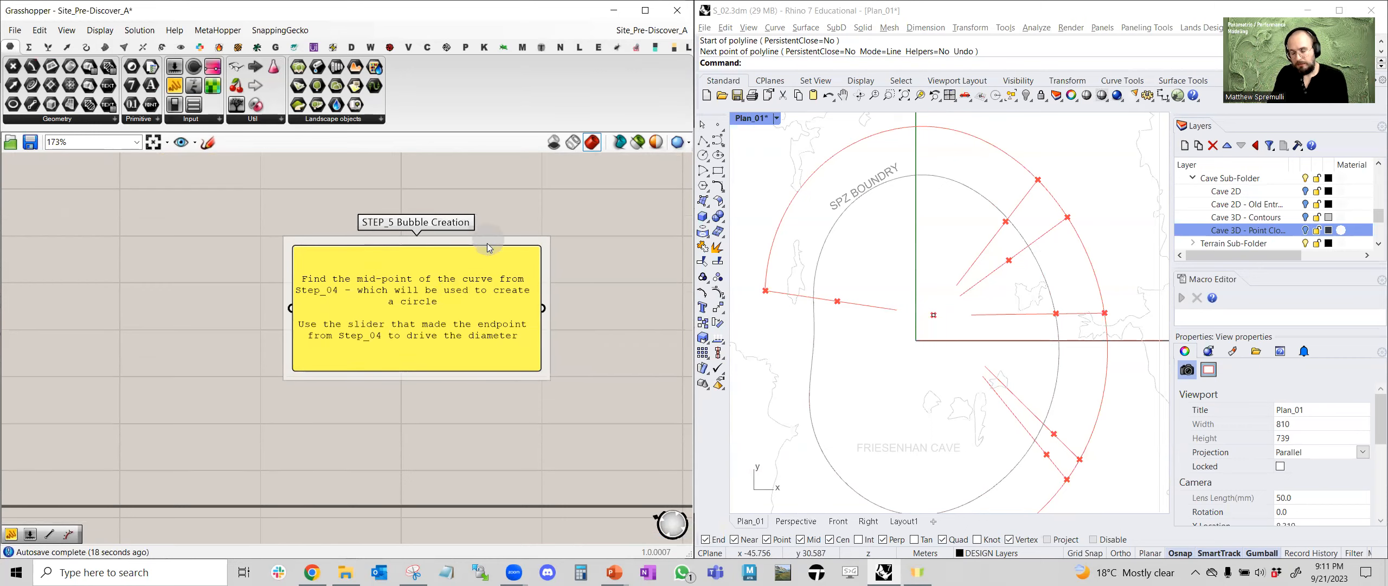
# Switch to the Miro board in Chrome and examine the hand sketch of bubble circles drawn around line mid-points
pyautogui.click(312, 572)
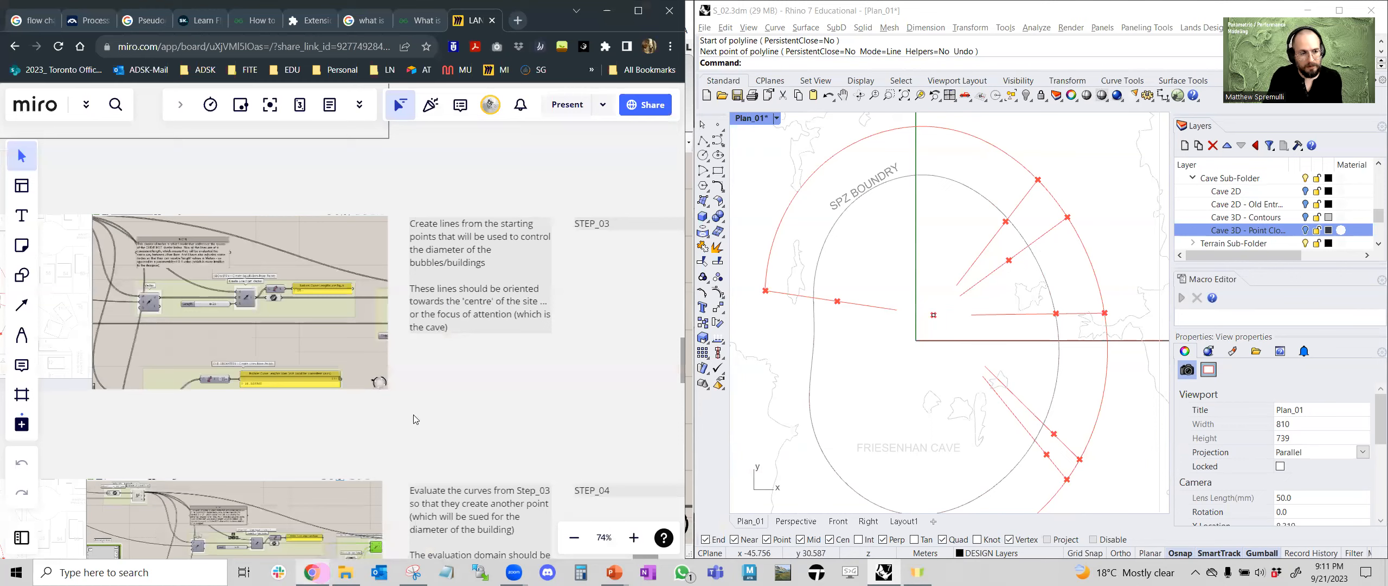
pyautogui.scroll(-5, 564, 285)
pyautogui.scroll(5, 564, 285)
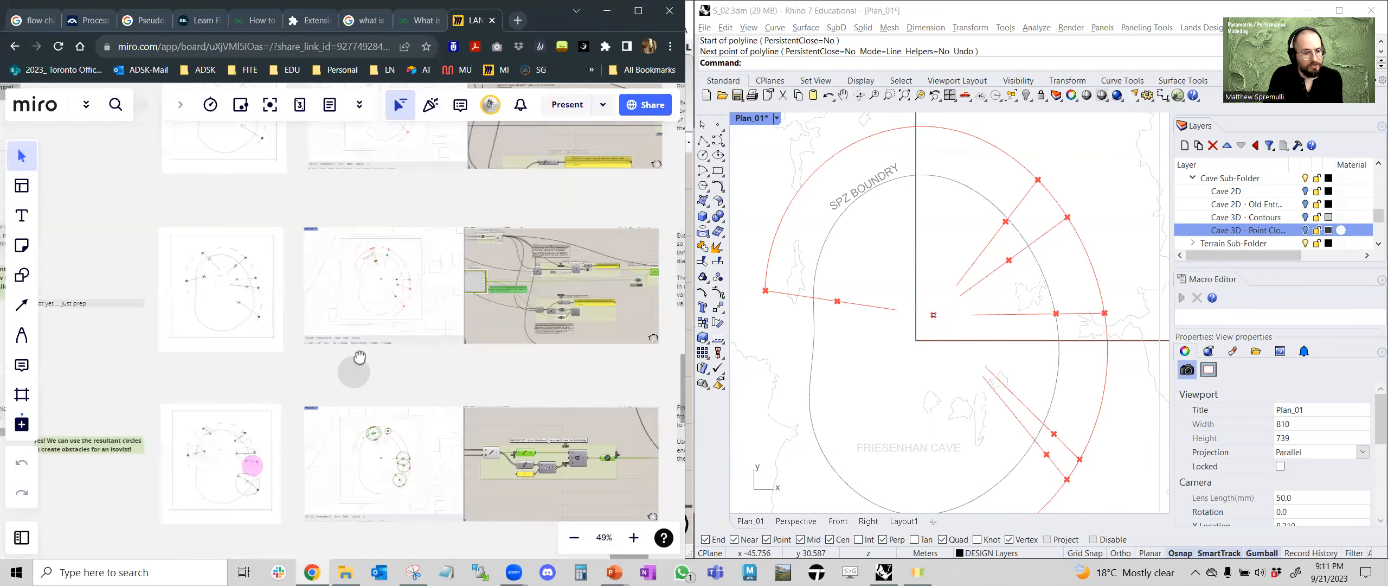
pyautogui.scroll(10, 291, 458)
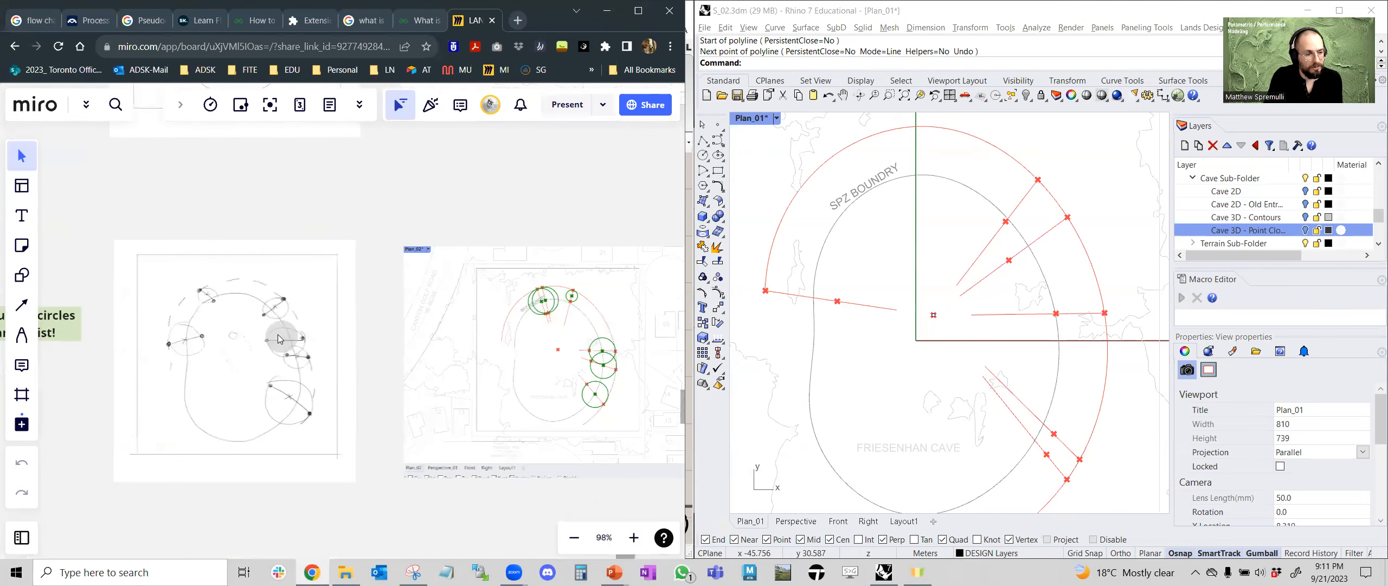
pyautogui.moveTo(322, 232); pyautogui.dragTo(556, 280, button='right')
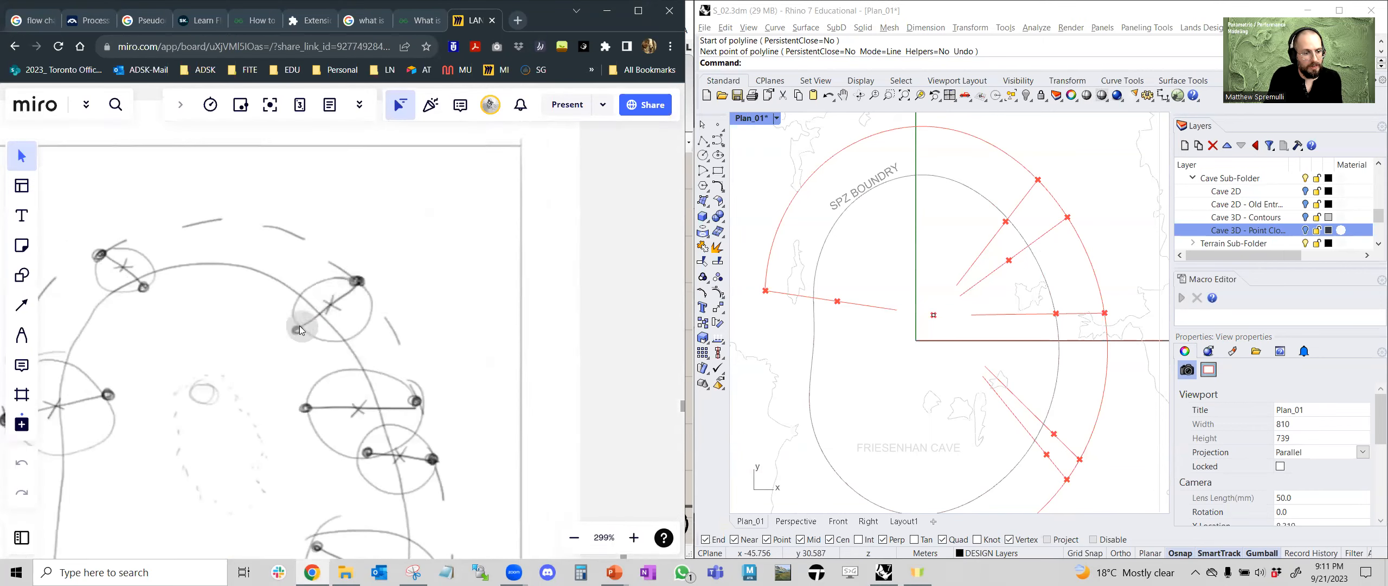
pyautogui.scroll(-3, 380, 306)
pyautogui.moveTo(577, 335); pyautogui.dragTo(623, 292, button='right')
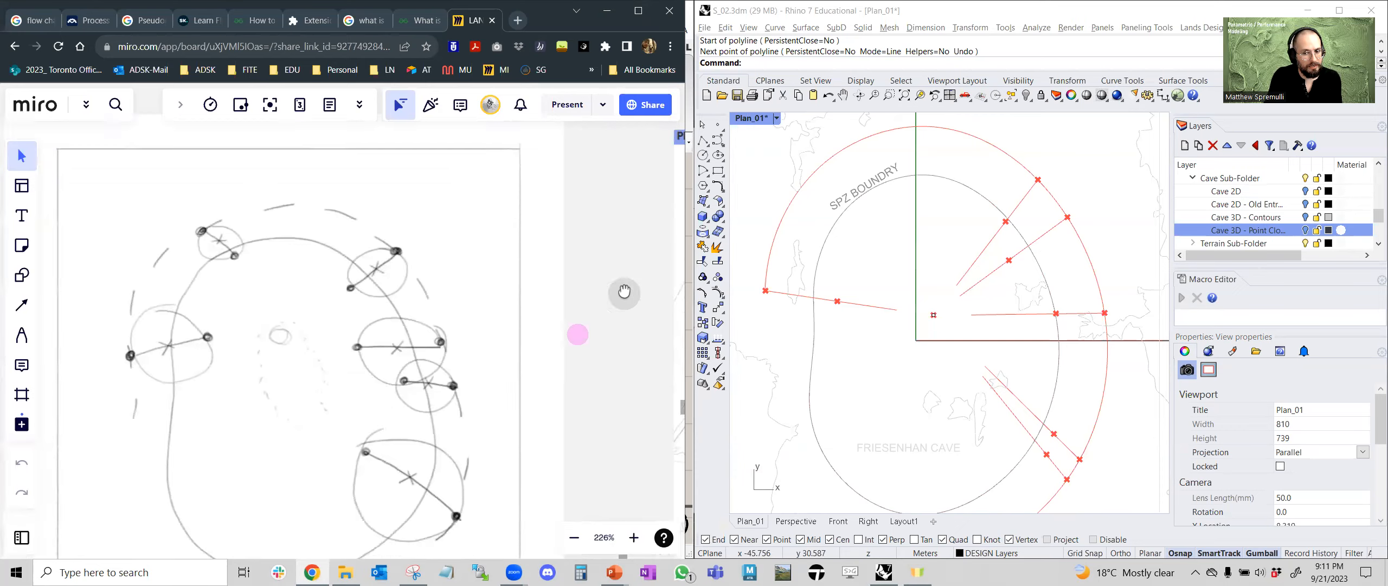
pyautogui.scroll(5, 382, 282)
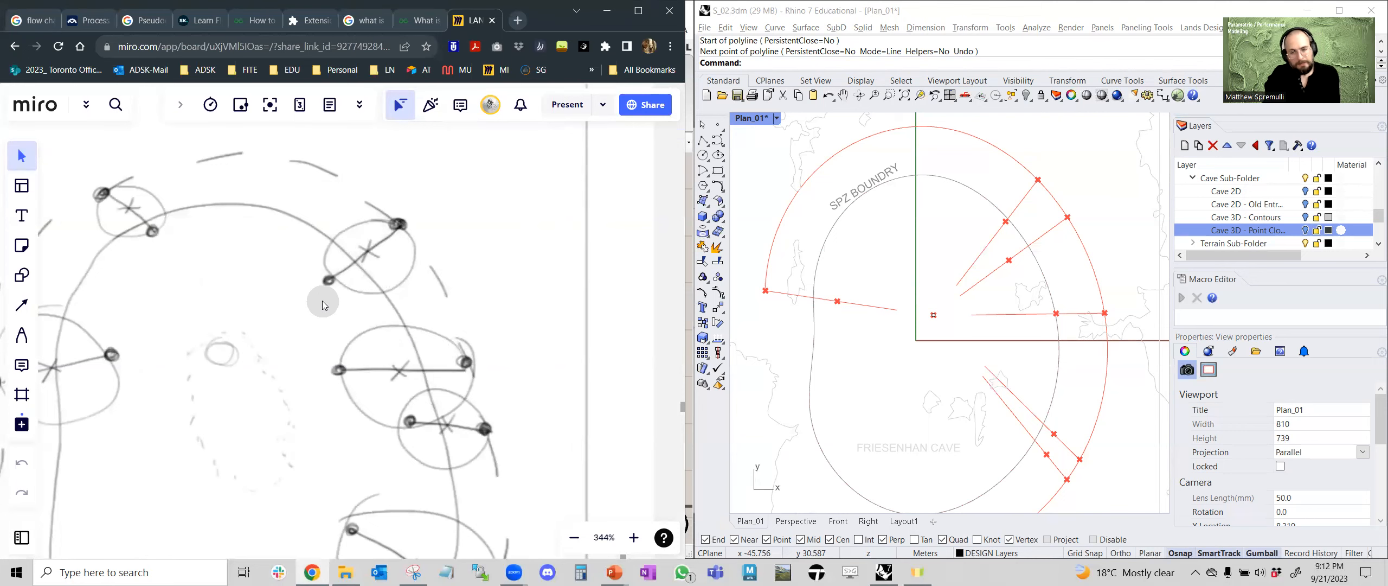
# Switch to Rhino and try drawing a circle by its diameter beside the western guide line
pyautogui.click(703, 156)
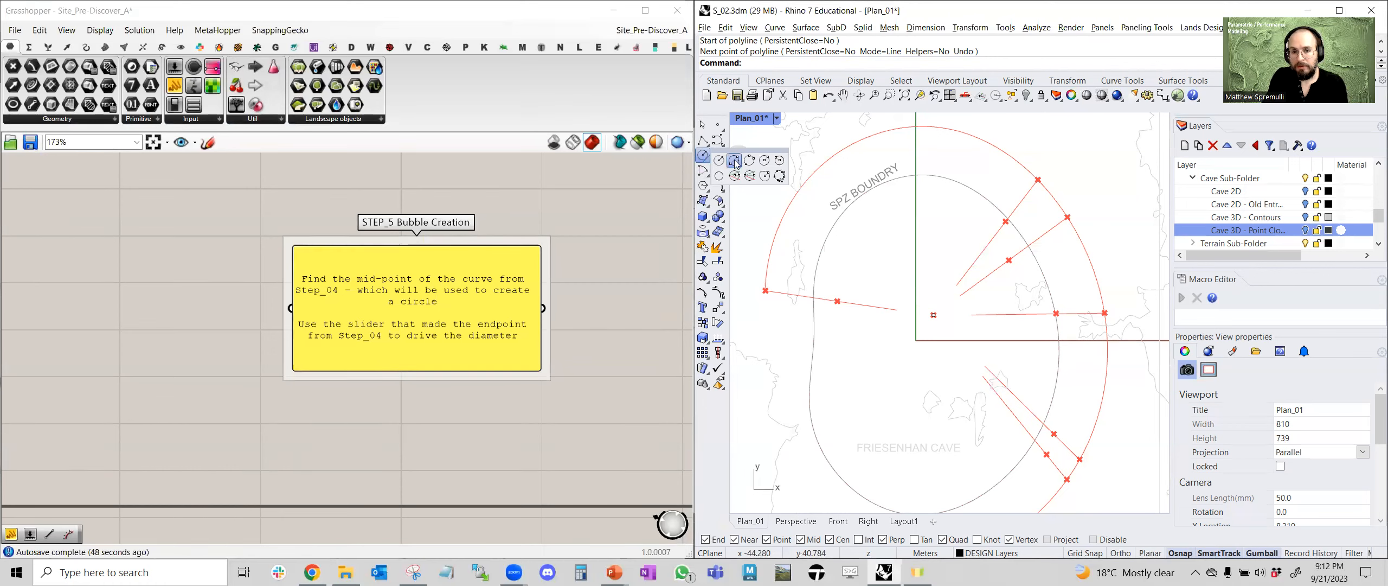
pyautogui.click(733, 161)
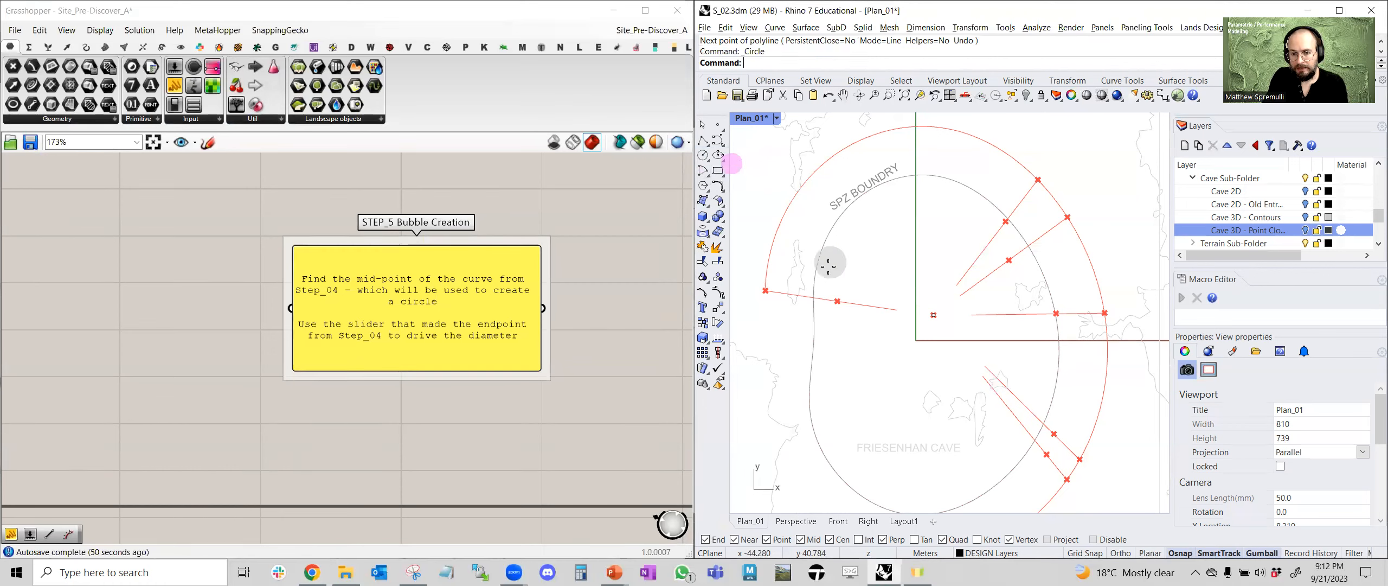
pyautogui.click(769, 308)
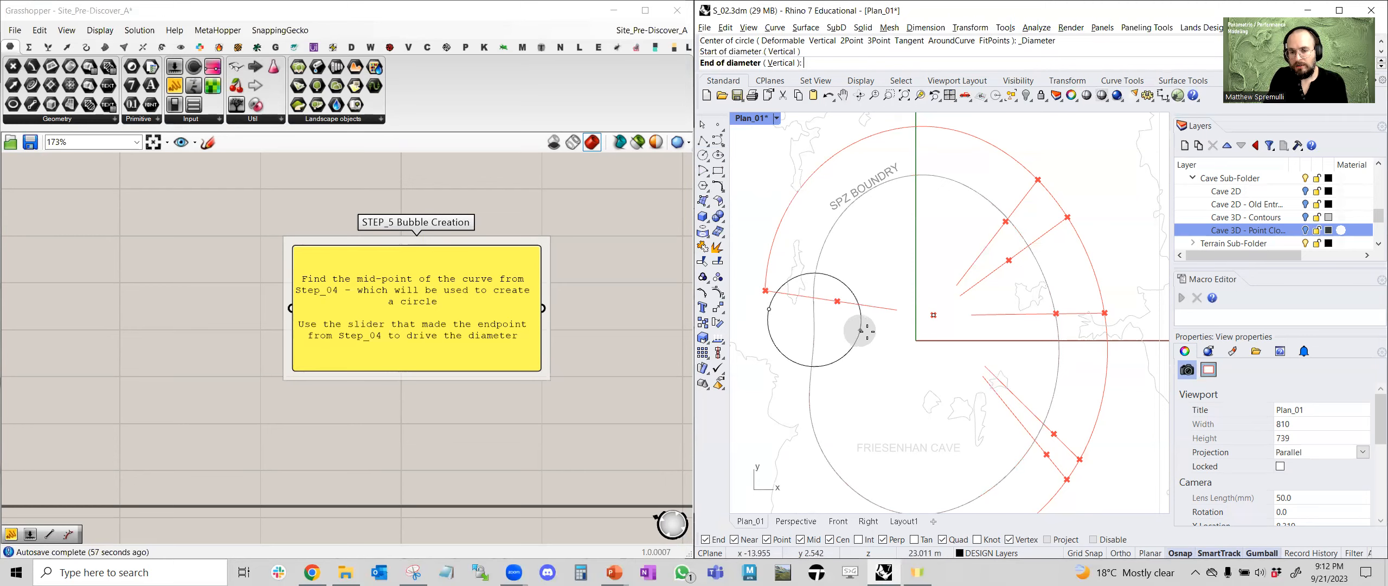
pyautogui.press('Escape')
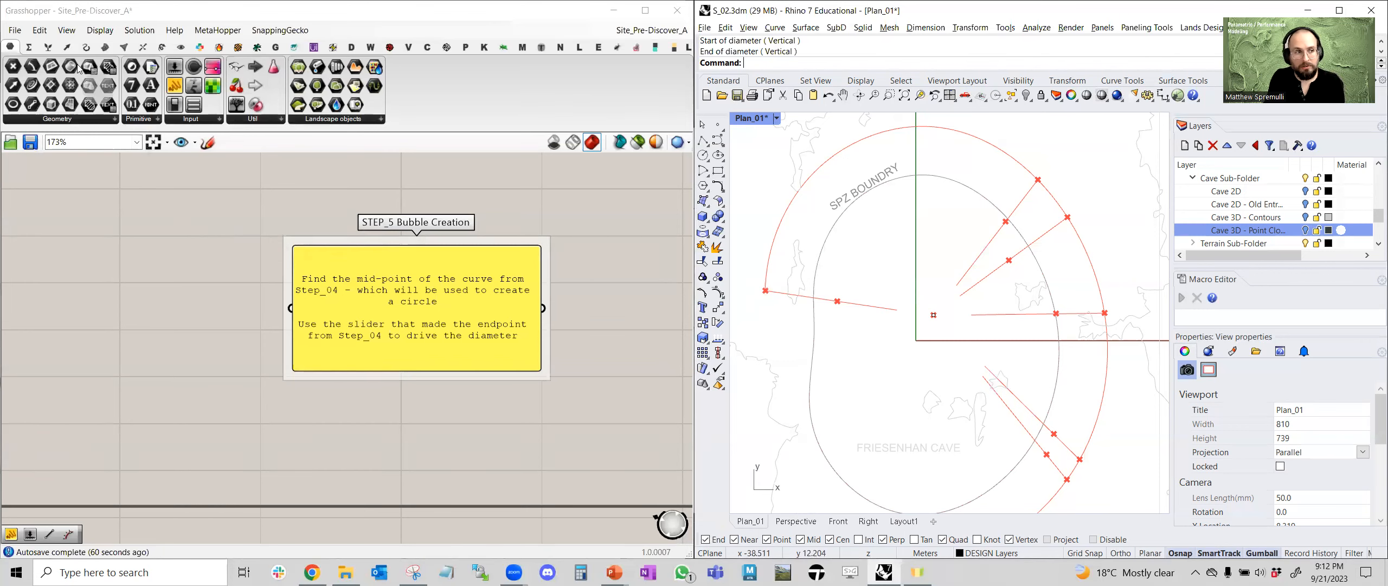
pyautogui.click(86, 48)
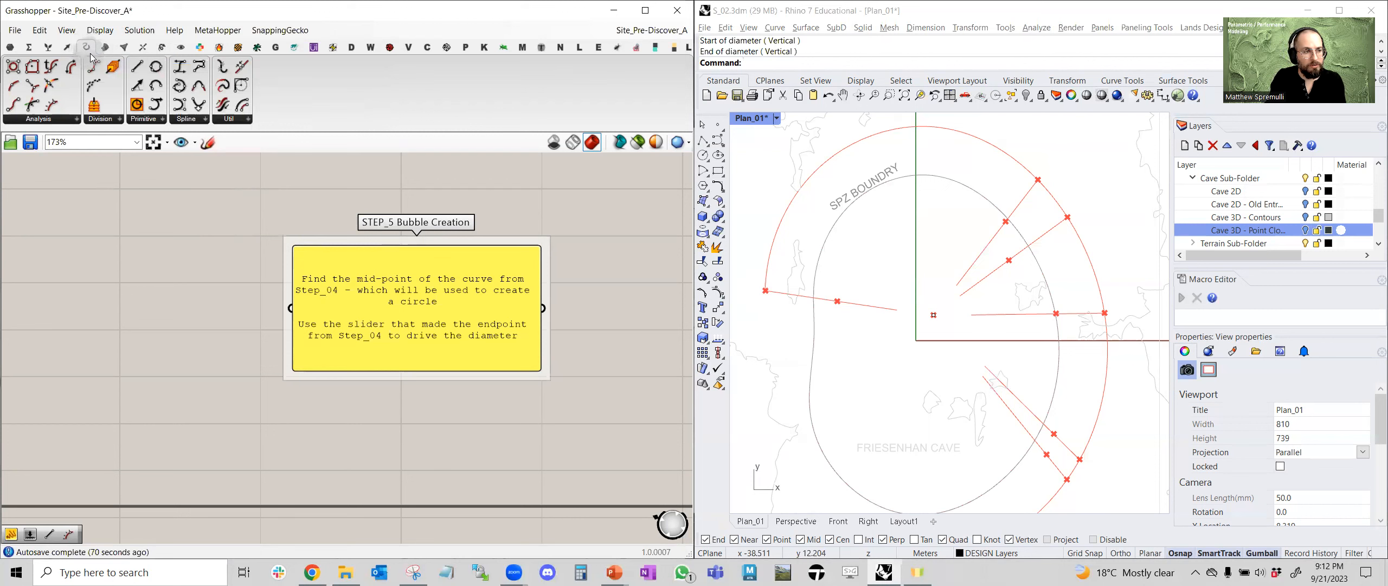
pyautogui.click(161, 119)
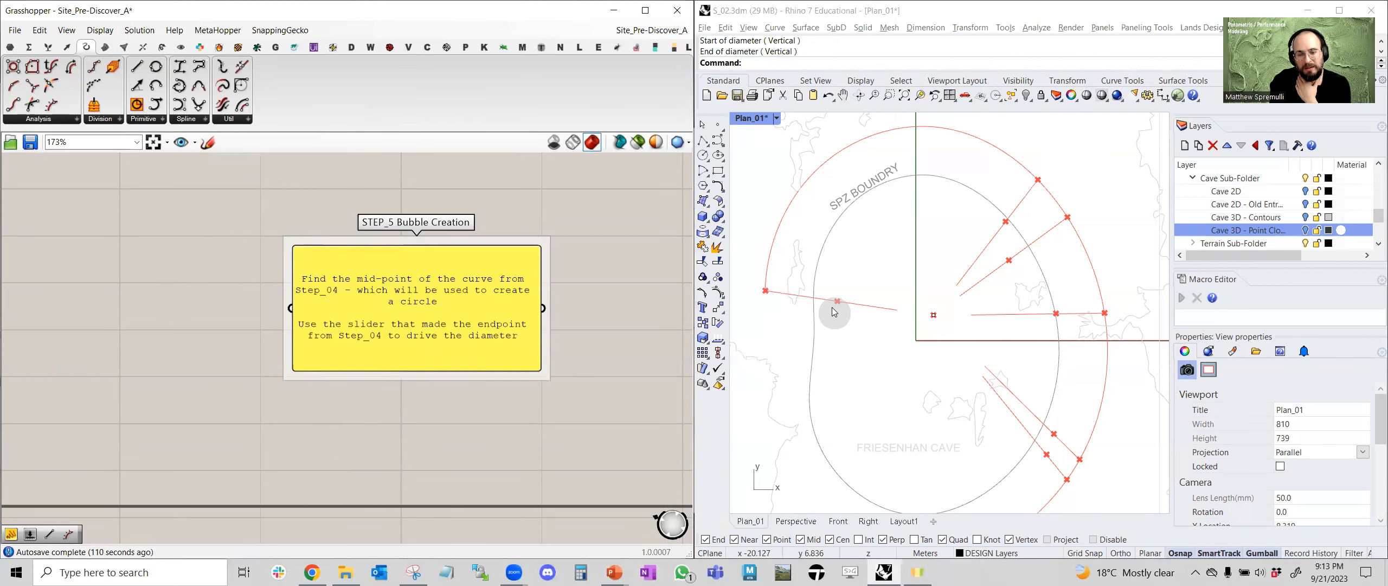
# Draw a polyline segment about 16 m long inside the SPZ boundary in Rhino and place a point at its mid-point
pyautogui.click(703, 140)
pyautogui.scroll(3, 838, 252)
pyautogui.click(843, 254)
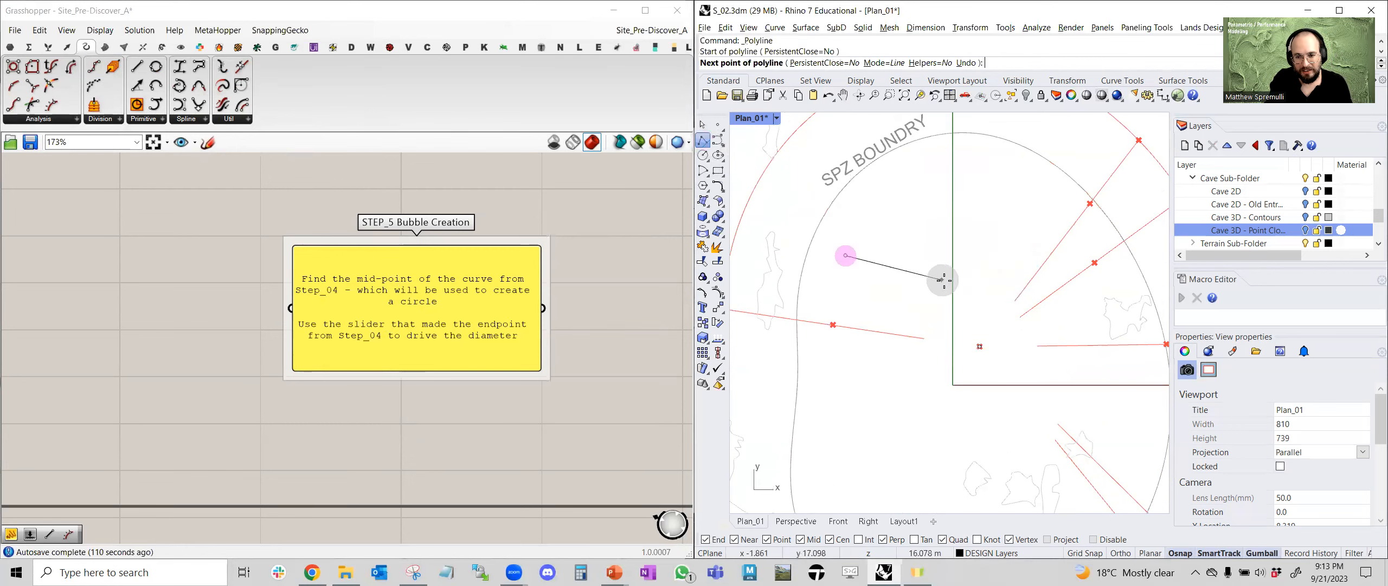
pyautogui.click(945, 281)
pyautogui.rightClick(944, 281)
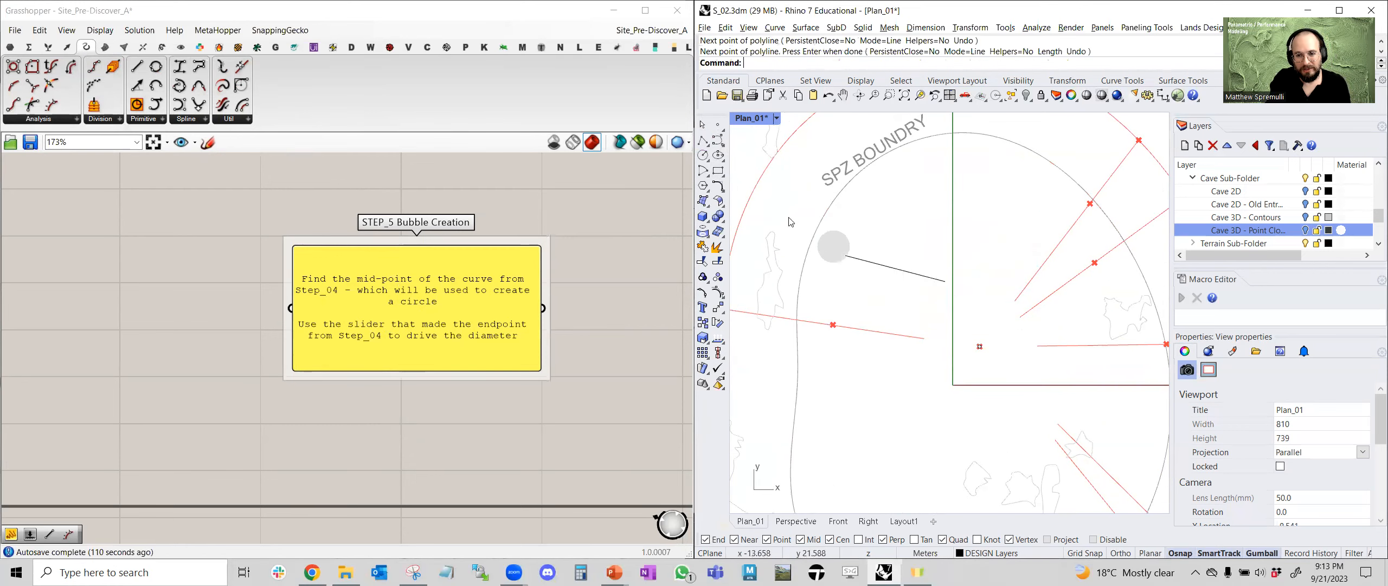
pyautogui.click(719, 127)
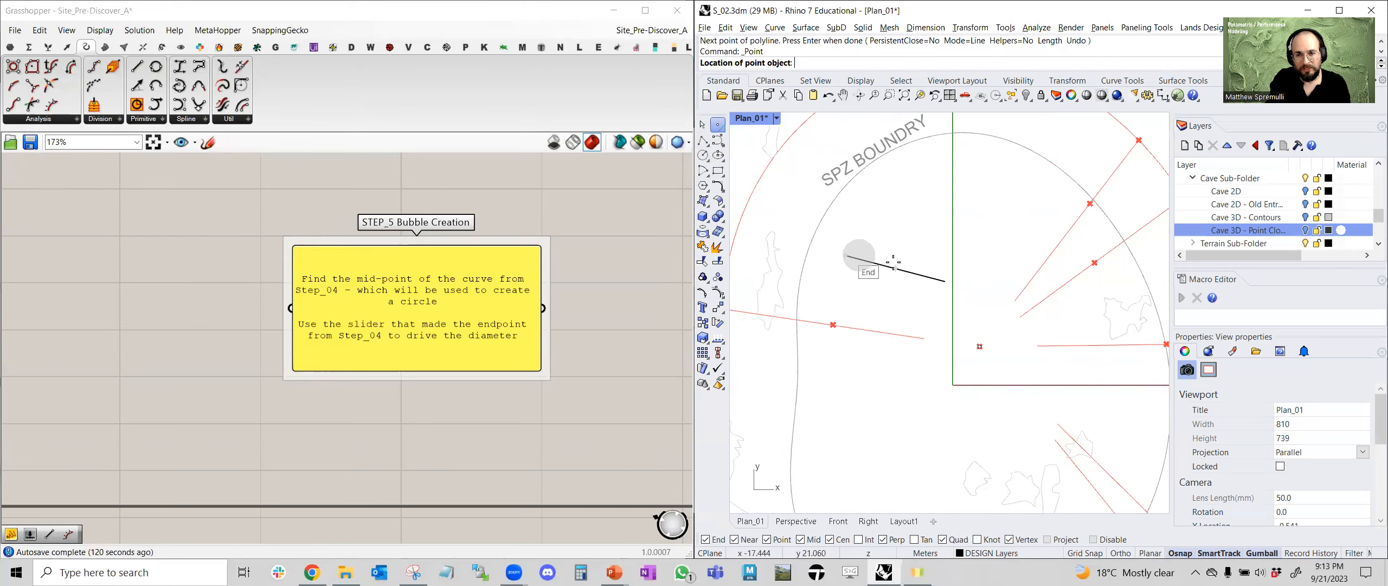
pyautogui.click(899, 269)
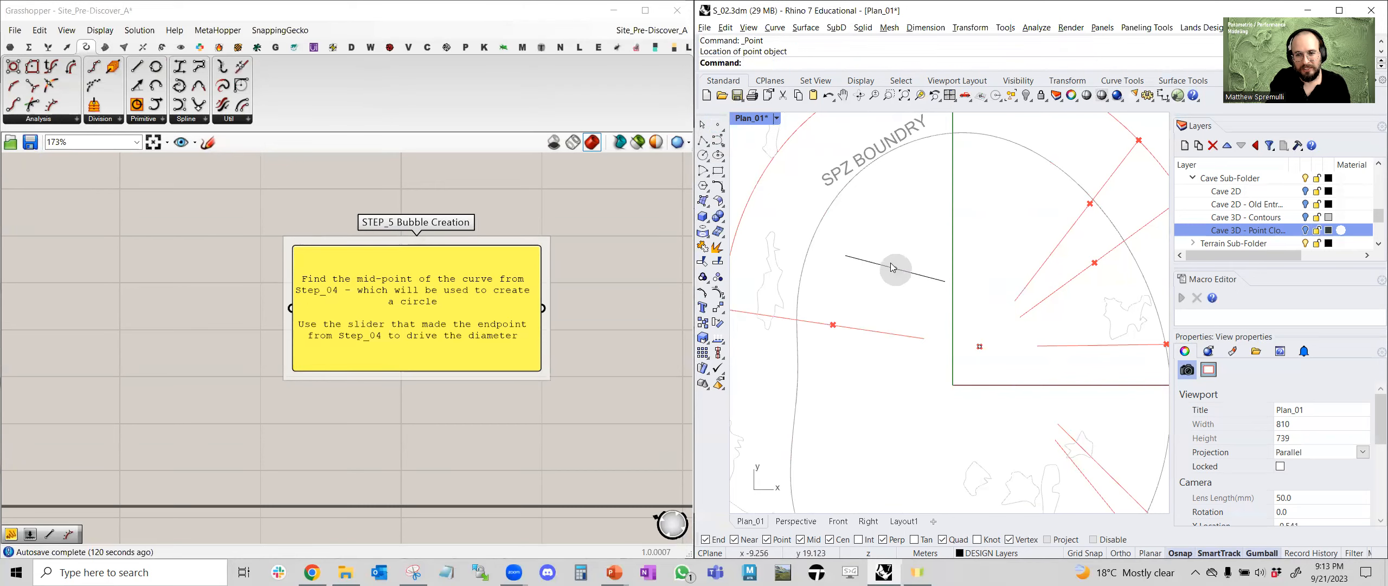
# Draw a circle centred on the mid-point with its radius reaching the line's end, and delete the circle, line and point
pyautogui.click(704, 157)
pyautogui.click(895, 268)
pyautogui.click(852, 258)
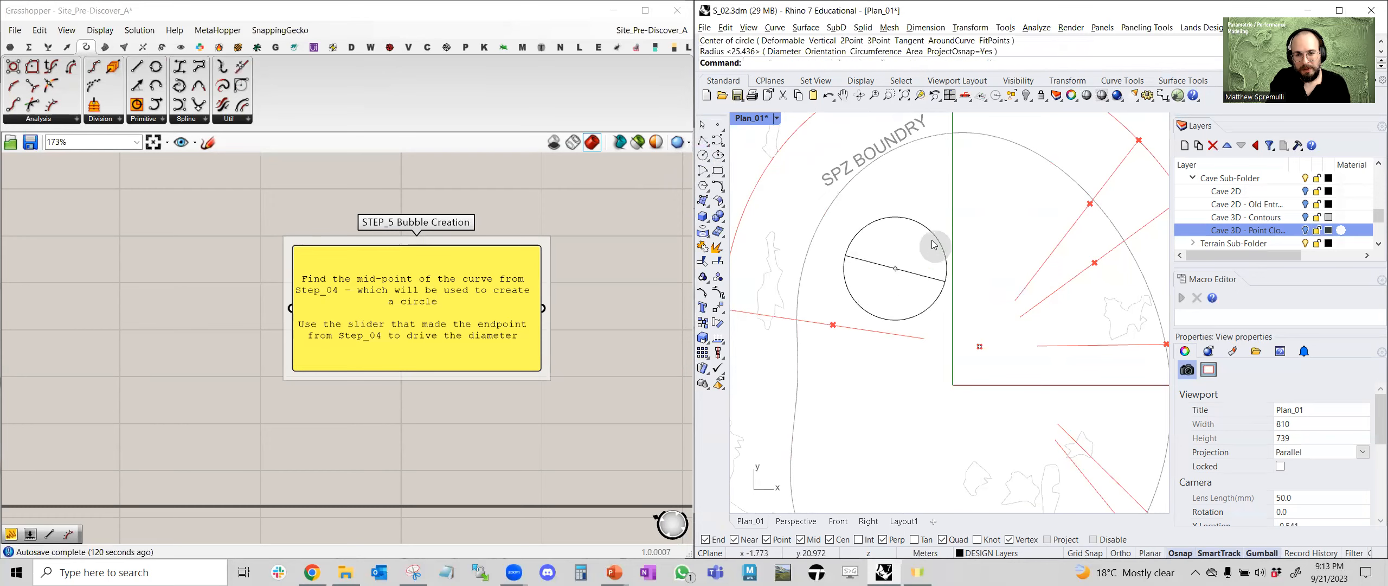
pyautogui.moveTo(919, 193); pyautogui.dragTo(854, 313)
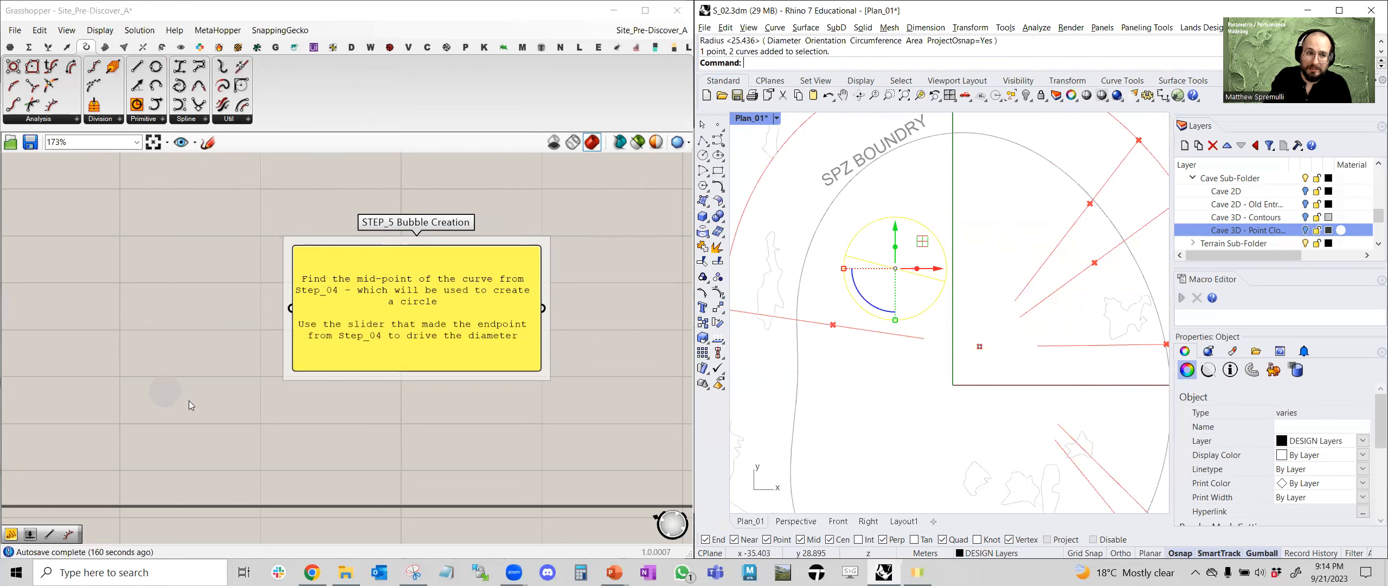
pyautogui.press('Delete')
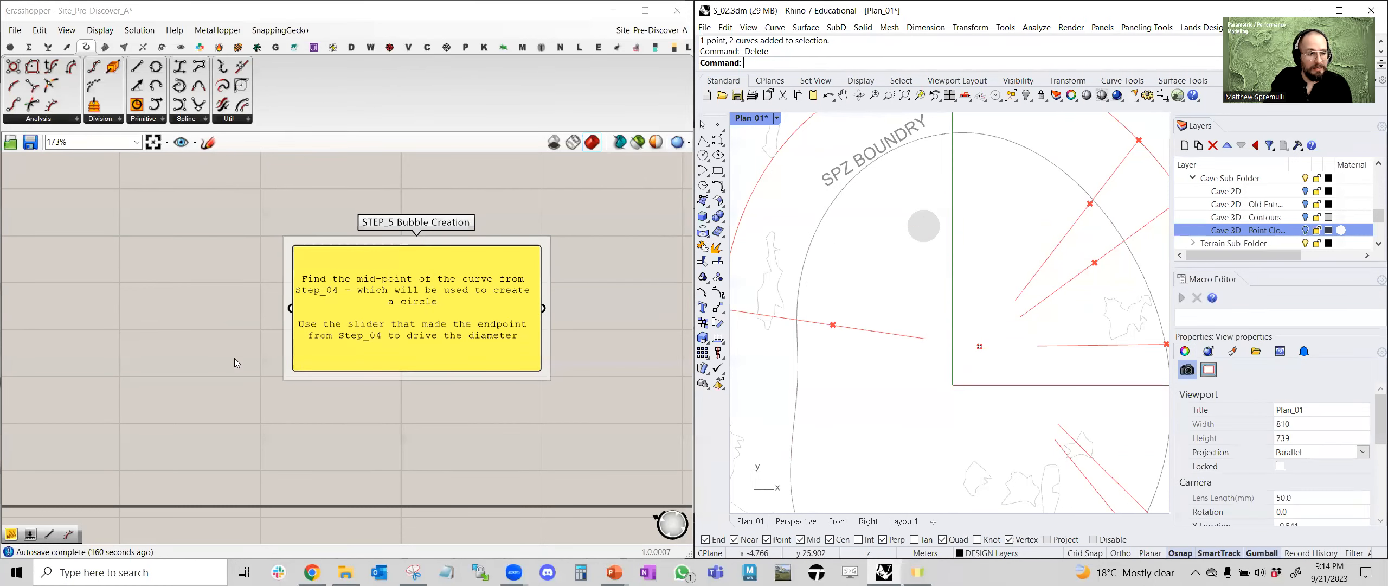
# Examine the STEP_5 components that build the Resultant Bubbles and trace their wires back through Bubble Extent to the Gene Pool
pyautogui.scroll(-4, 344, 327)
pyautogui.moveTo(393, 327); pyautogui.dragTo(402, 191, button='right')
pyautogui.scroll(3, 303, 376)
pyautogui.moveTo(281, 400); pyautogui.dragTo(469, 376, button='right')
pyautogui.scroll(-3, 443, 396)
pyautogui.scroll(2, 374, 399)
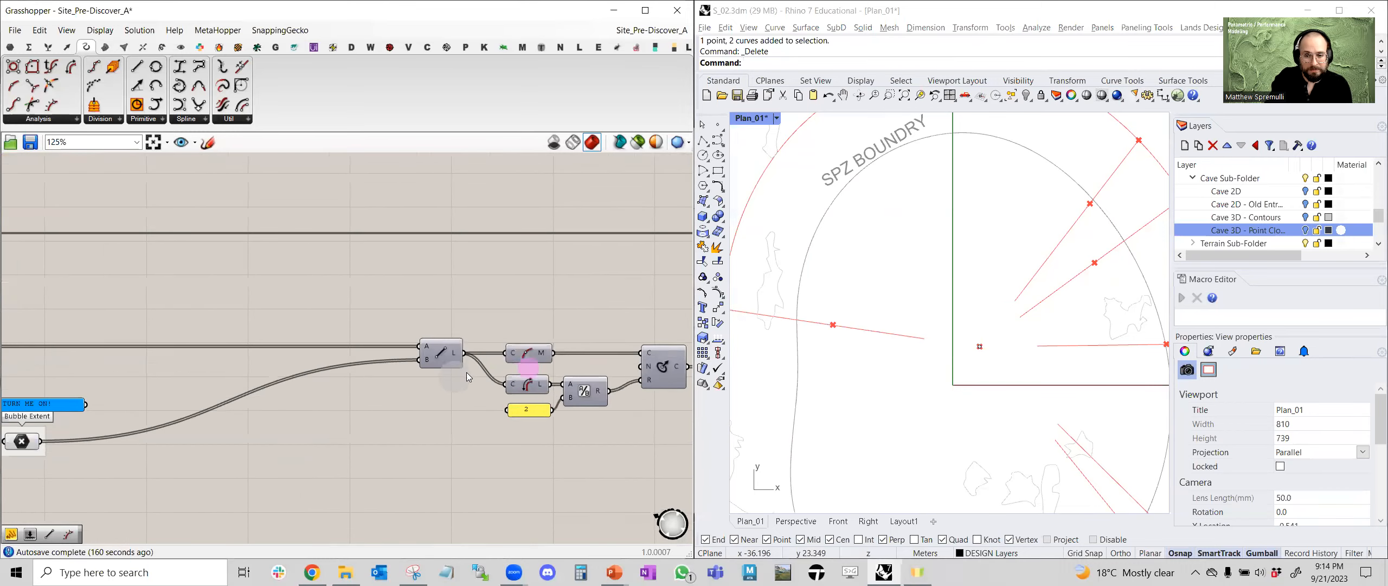
pyautogui.scroll(-3, 898, 294)
pyautogui.scroll(1, 911, 296)
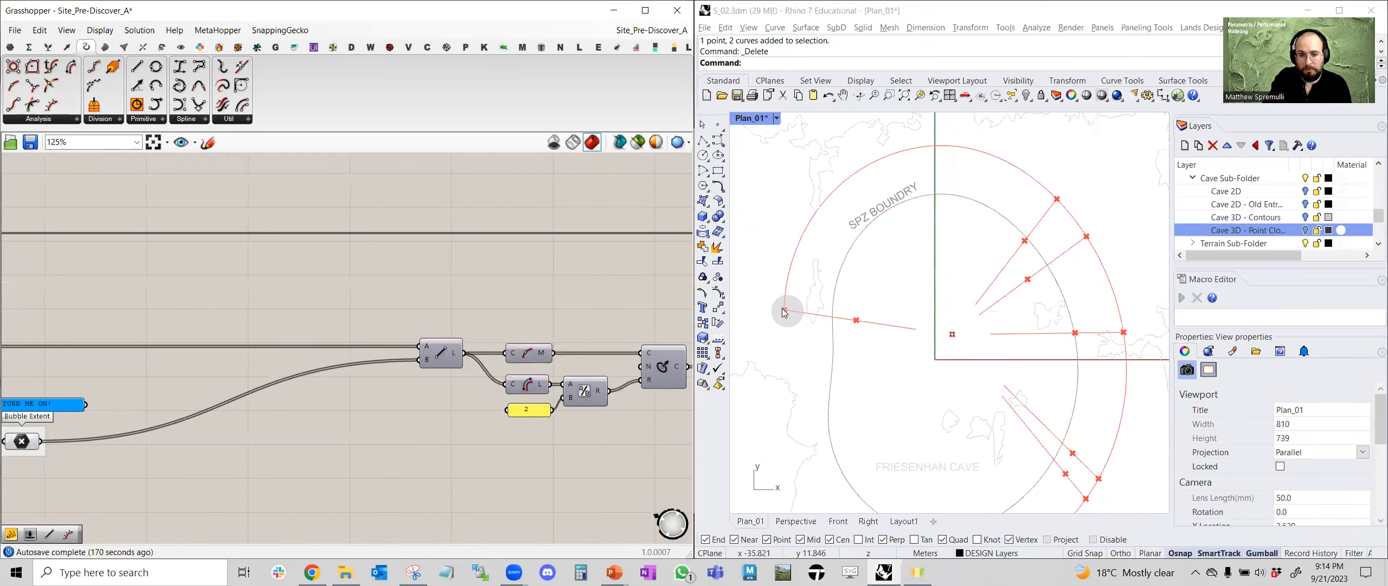
pyautogui.scroll(-3, 365, 388)
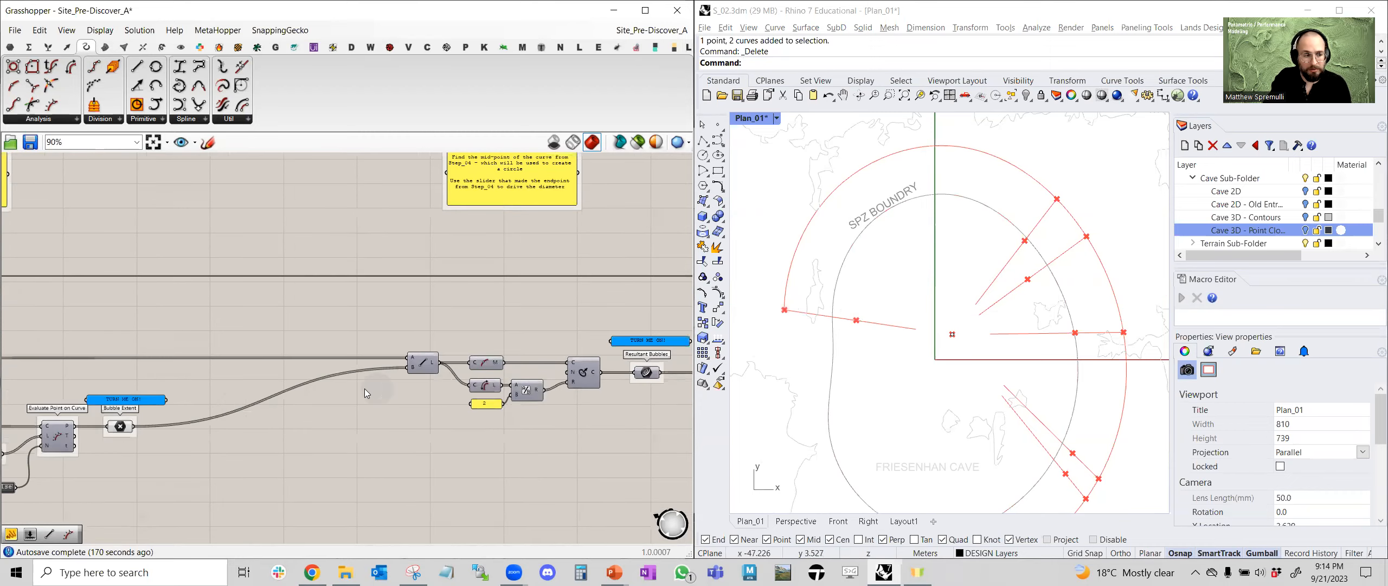
pyautogui.moveTo(389, 380); pyautogui.dragTo(478, 383, button='right')
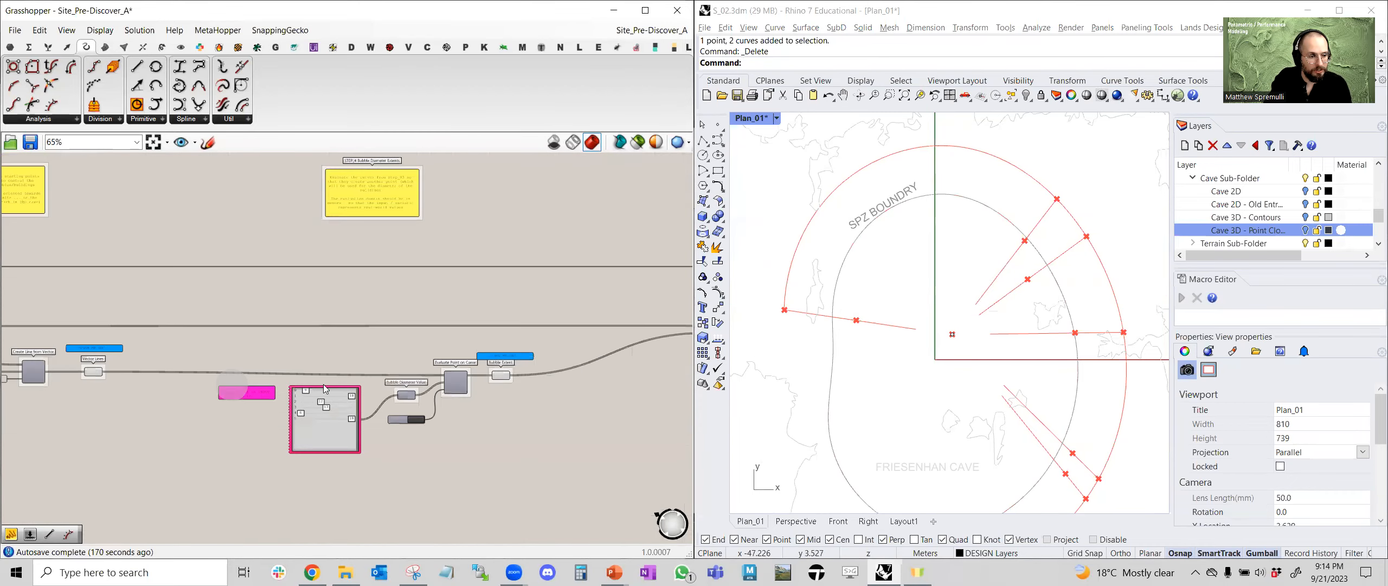
# Turn off the preview of the Vector Lines curve parameter
pyautogui.moveTo(93, 372); pyautogui.dragTo(248, 371, button='right')
pyautogui.scroll(3, 247, 370)
pyautogui.click(246, 367)
pyautogui.middleClick(246, 369)
pyautogui.click(290, 326)
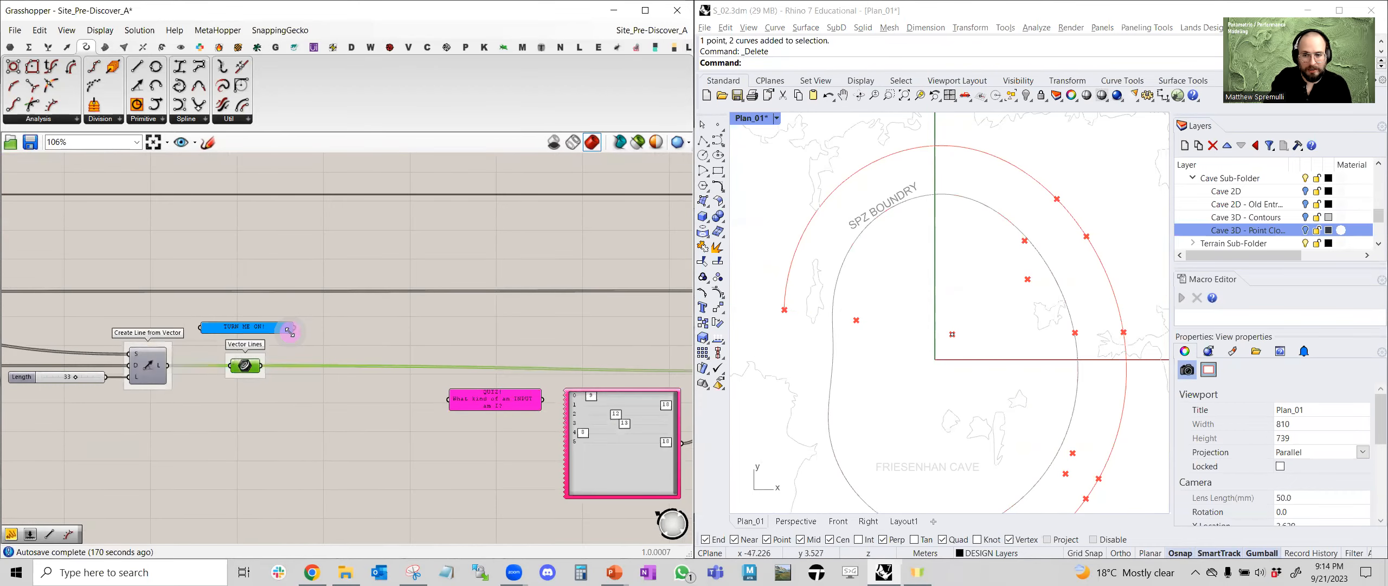
# Turn on the preview of the STEP_5 Line component that joins the start points to the Bubble Extent points
pyautogui.scroll(-3, 291, 326)
pyautogui.moveTo(517, 327); pyautogui.dragTo(436, 351, button='right')
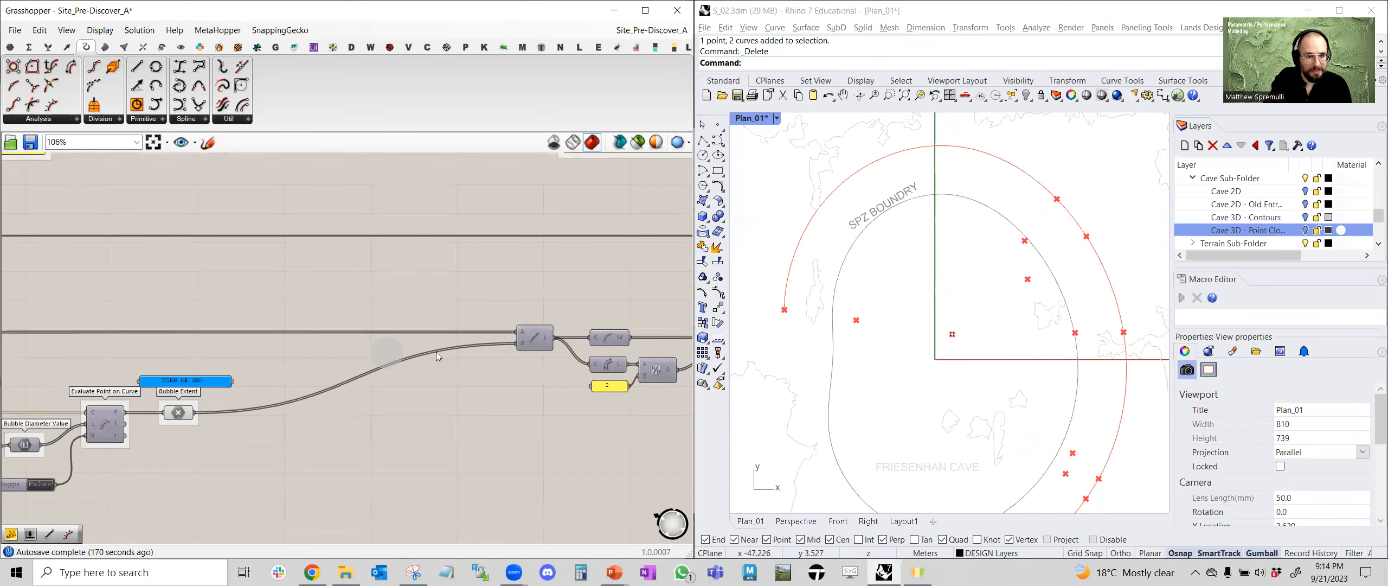
pyautogui.scroll(5, 577, 338)
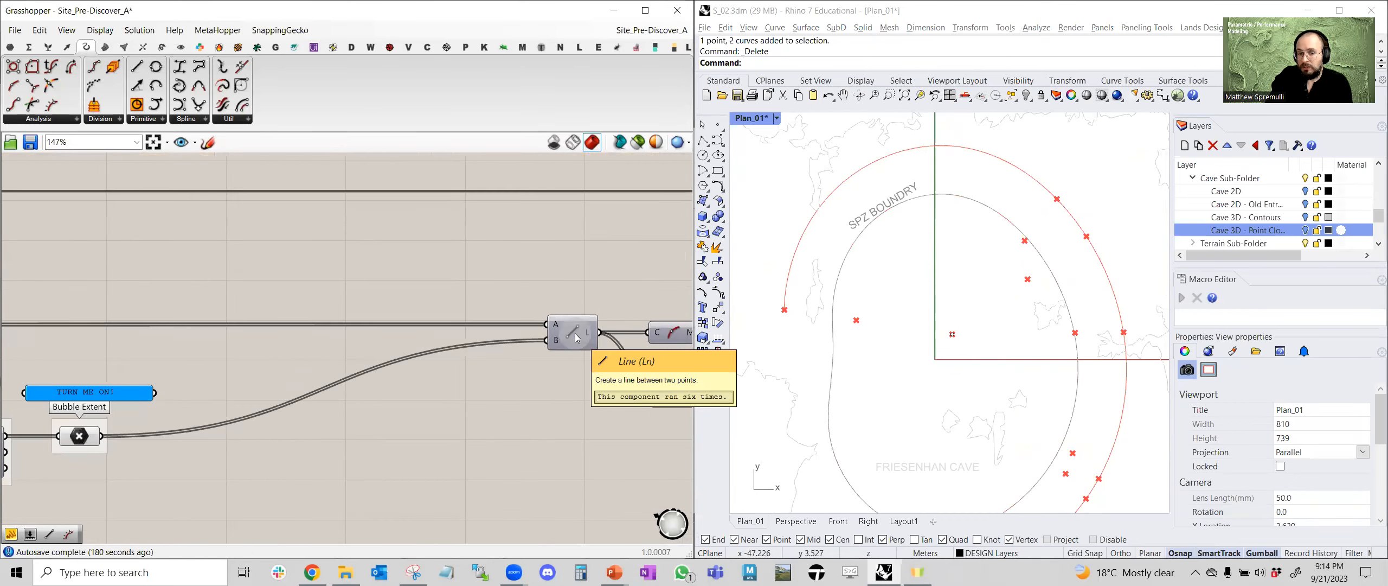
pyautogui.click(786, 310)
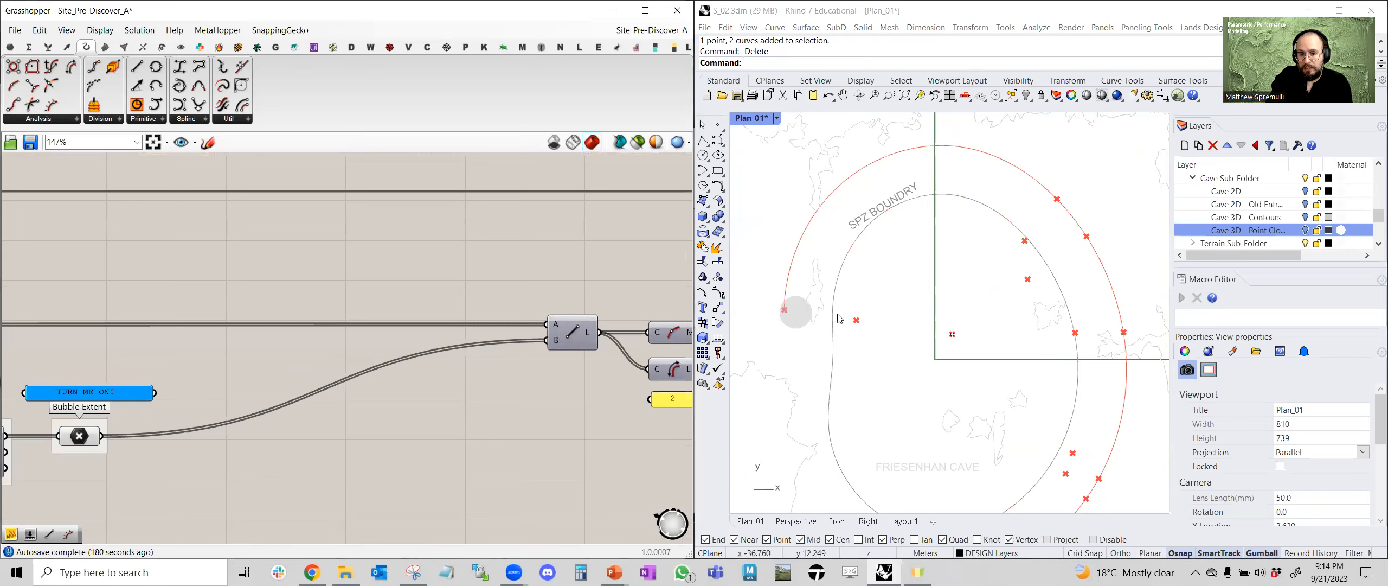
pyautogui.click(578, 336)
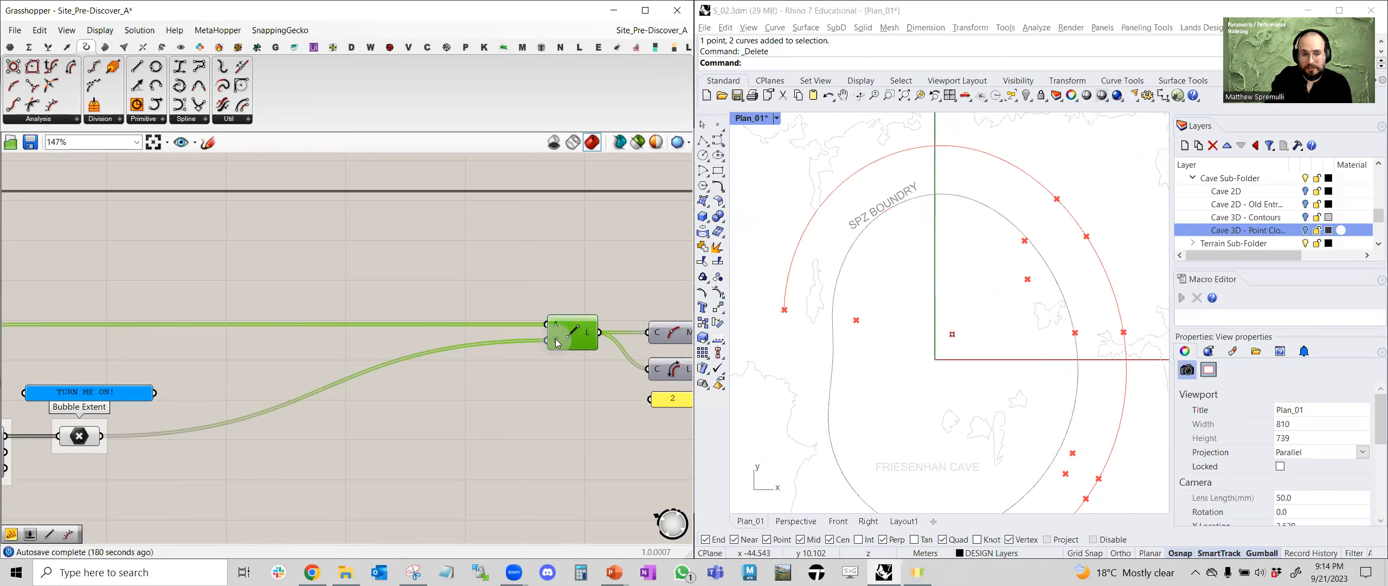
pyautogui.middleClick(569, 334)
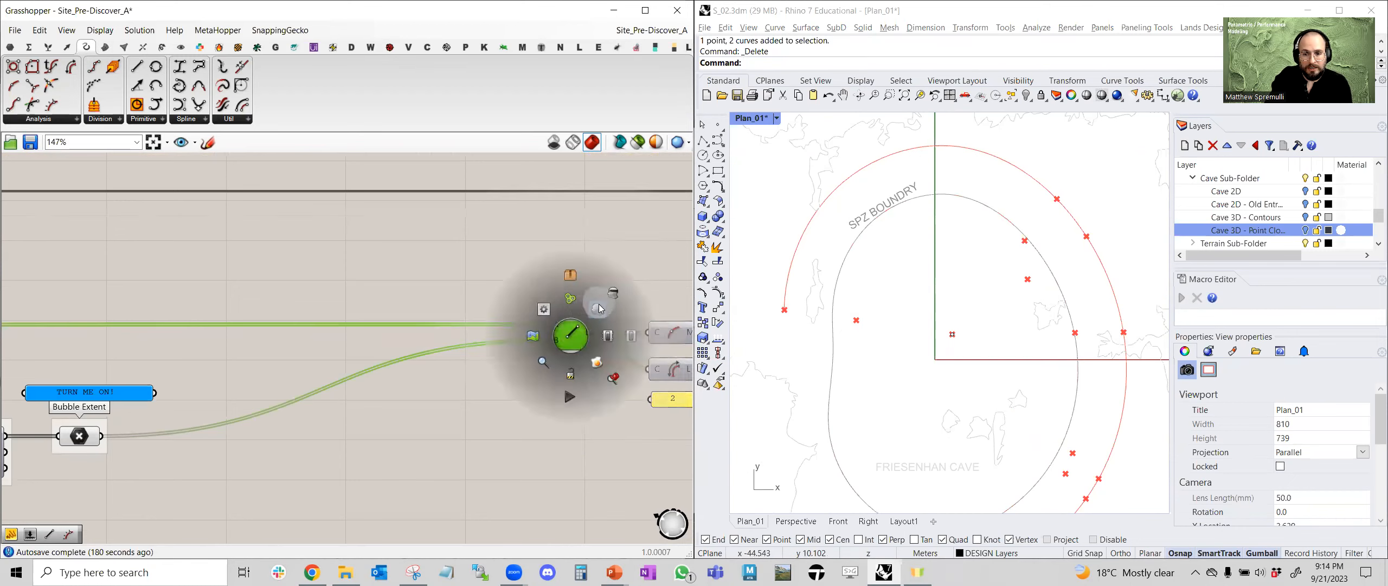
pyautogui.click(598, 308)
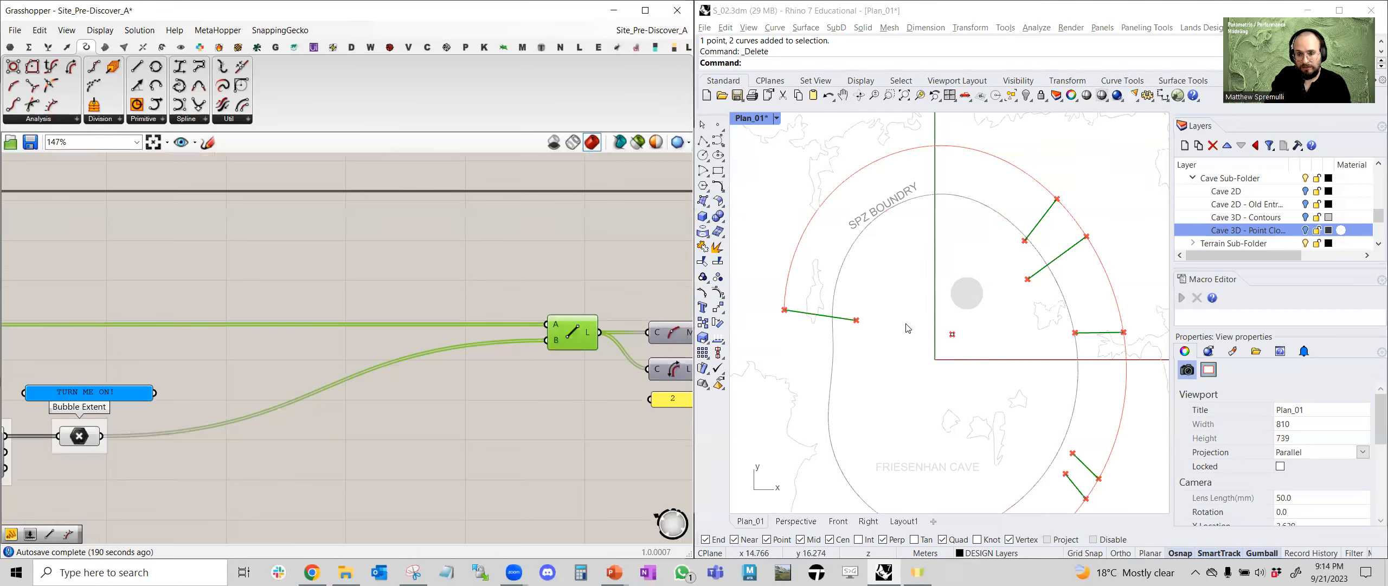
# Turn on the preview of the Curve Middle component fed by the STEP_5 lines
pyautogui.moveTo(688, 351); pyautogui.dragTo(523, 347, button='right')
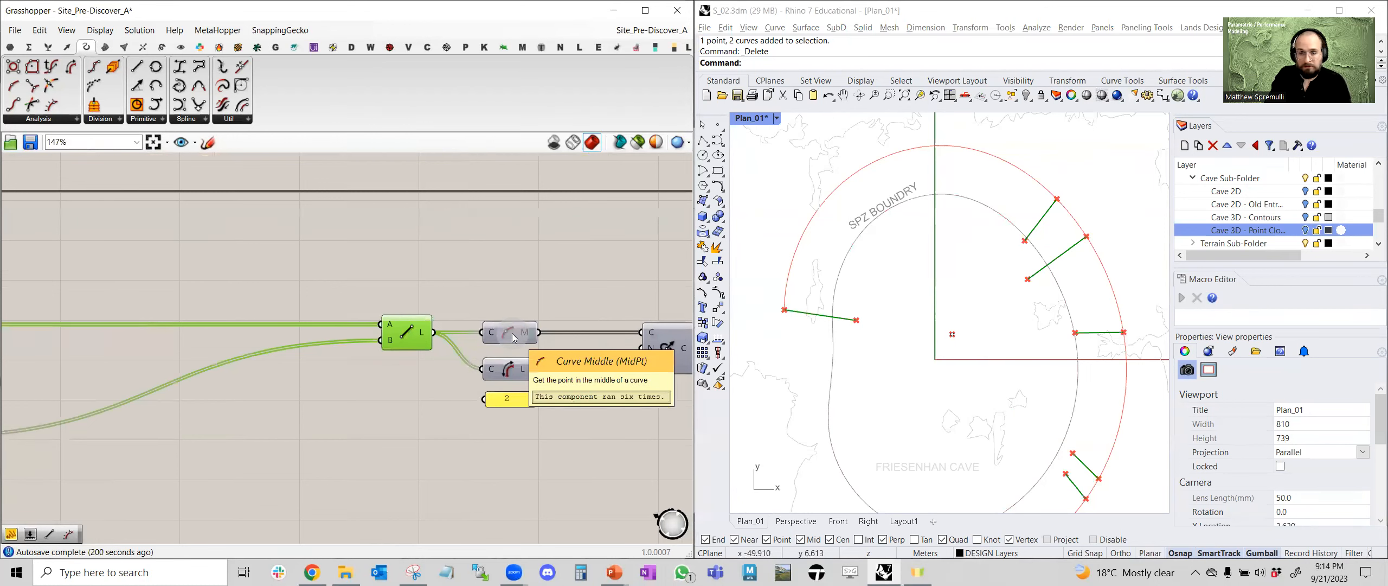
pyautogui.click(514, 336)
pyautogui.middleClick(512, 334)
pyautogui.click(537, 309)
pyautogui.moveTo(598, 288); pyautogui.dragTo(492, 291, button='right')
pyautogui.click(524, 277)
pyautogui.moveTo(551, 328); pyautogui.dragTo(513, 327, button='right')
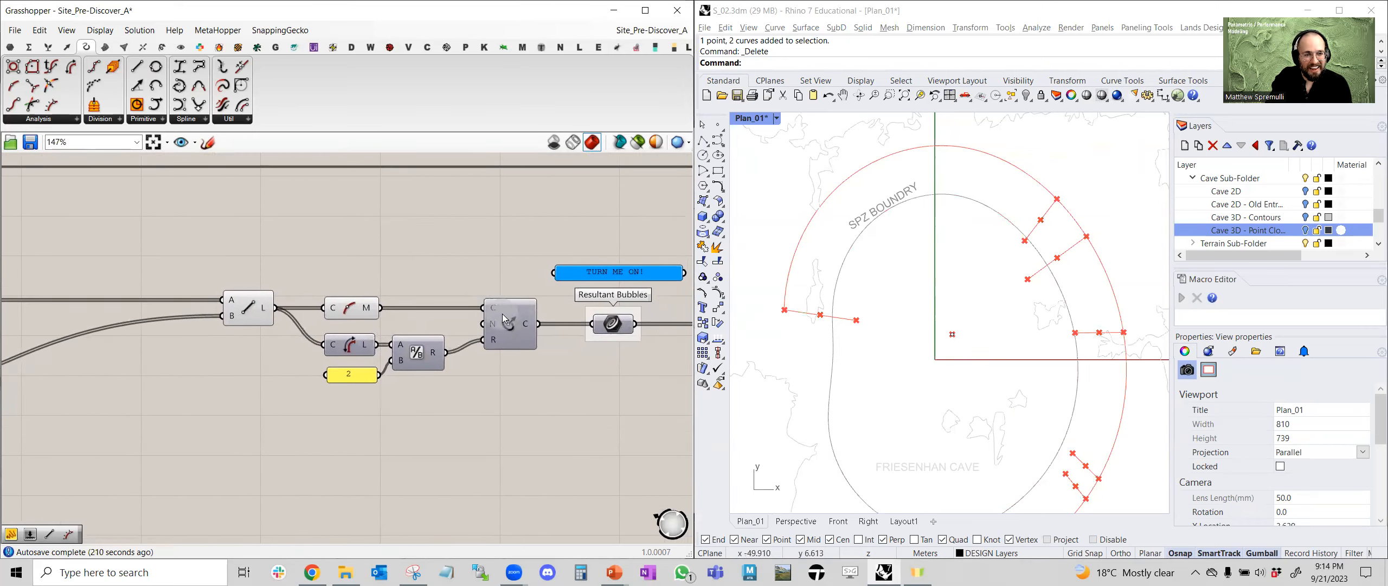
# Examine the Circle component's inputs and trace the radius back through the division by 2 to the curve Length component
pyautogui.scroll(2, 503, 318)
pyautogui.click(510, 323)
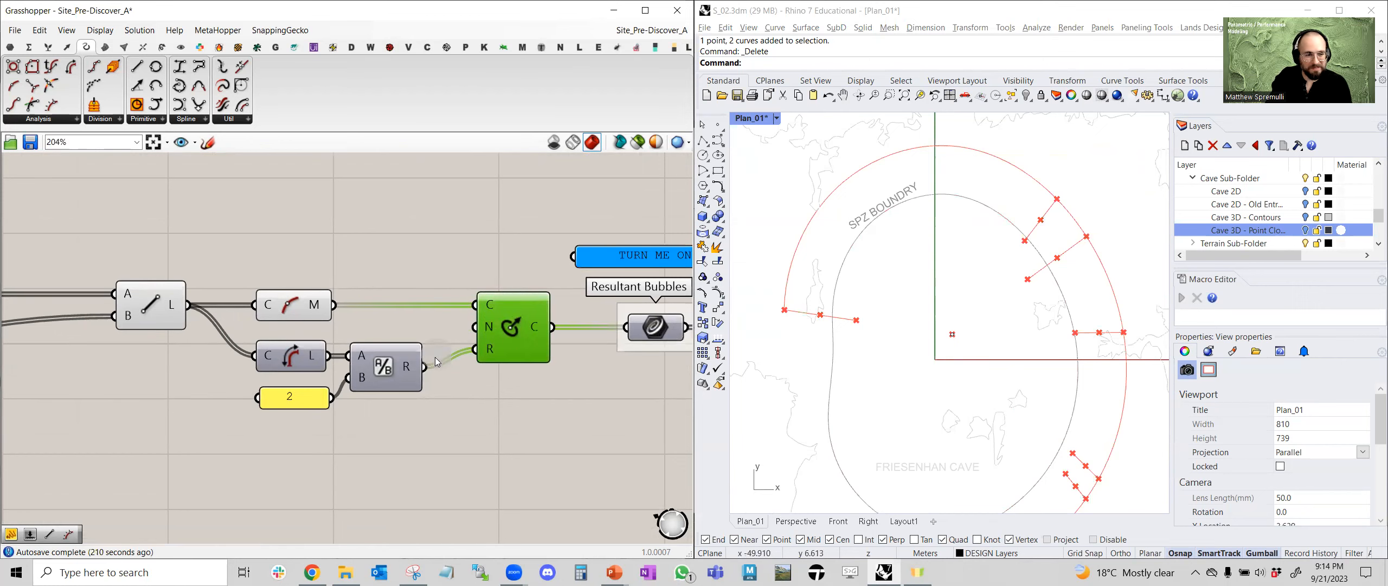
pyautogui.moveTo(489, 351)
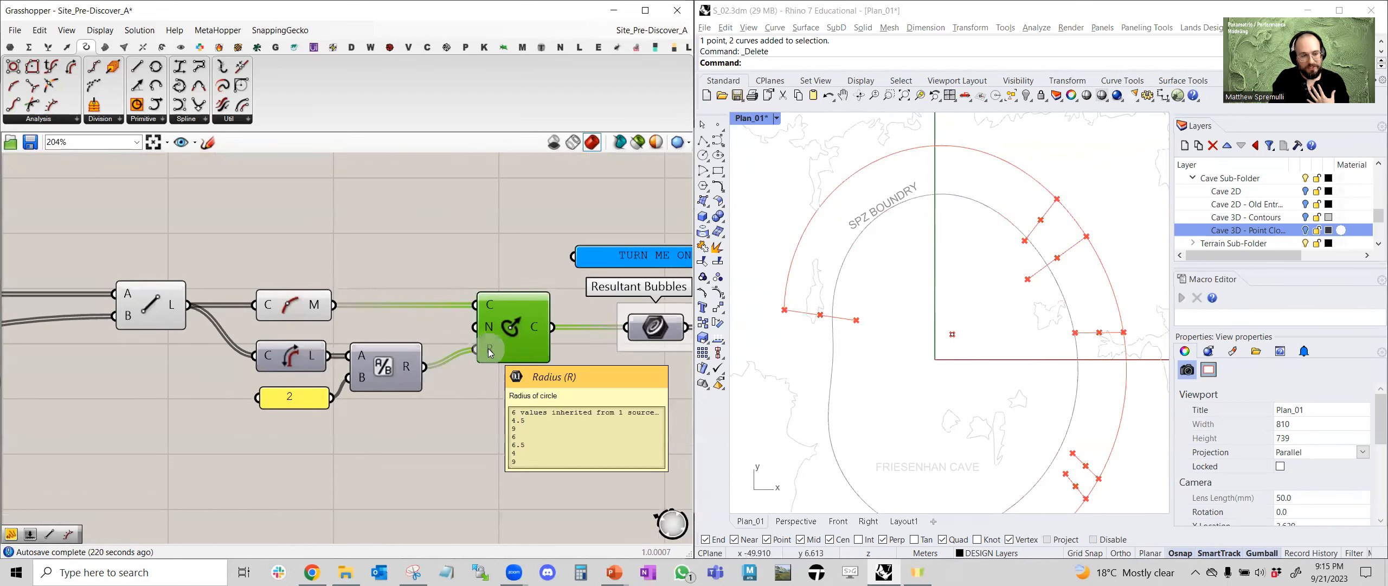
pyautogui.moveTo(226, 440); pyautogui.dragTo(261, 439, button='right')
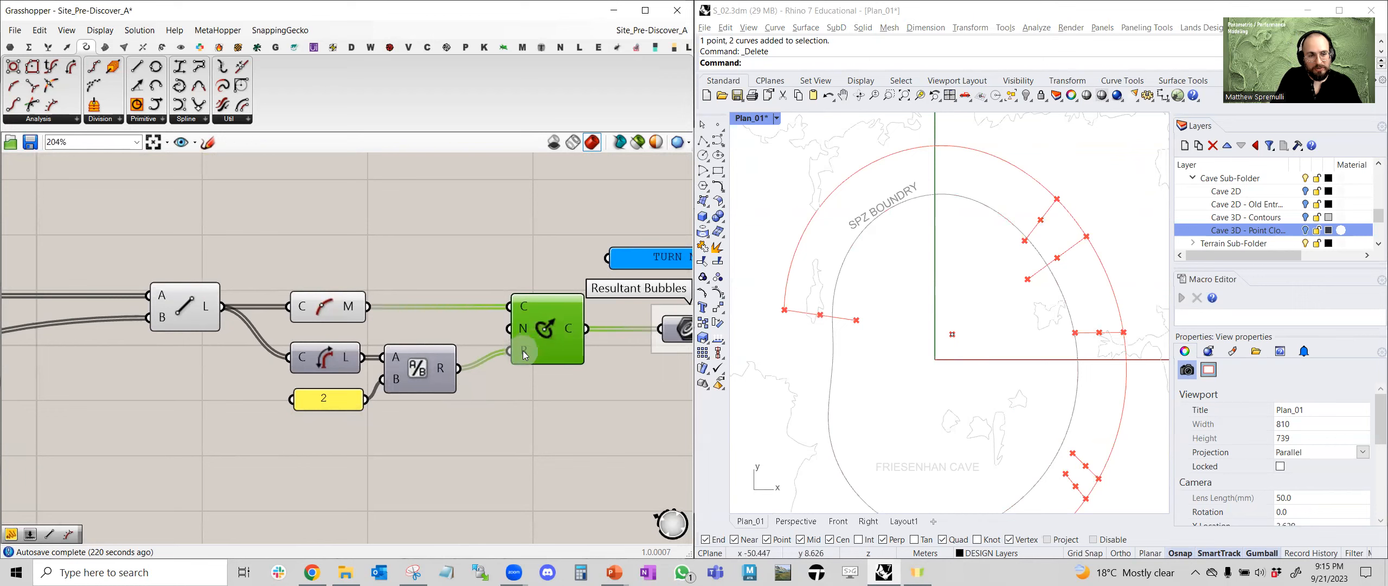
pyautogui.moveTo(319, 364); pyautogui.dragTo(384, 352, button='right')
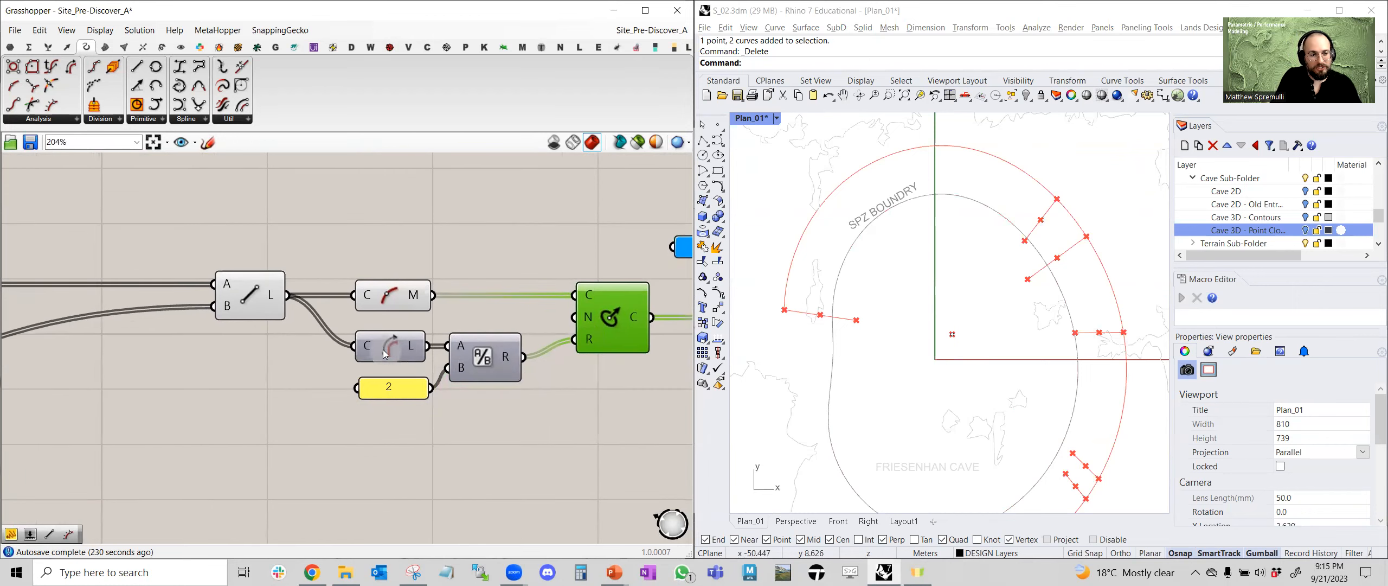
pyautogui.scroll(2, 358, 343)
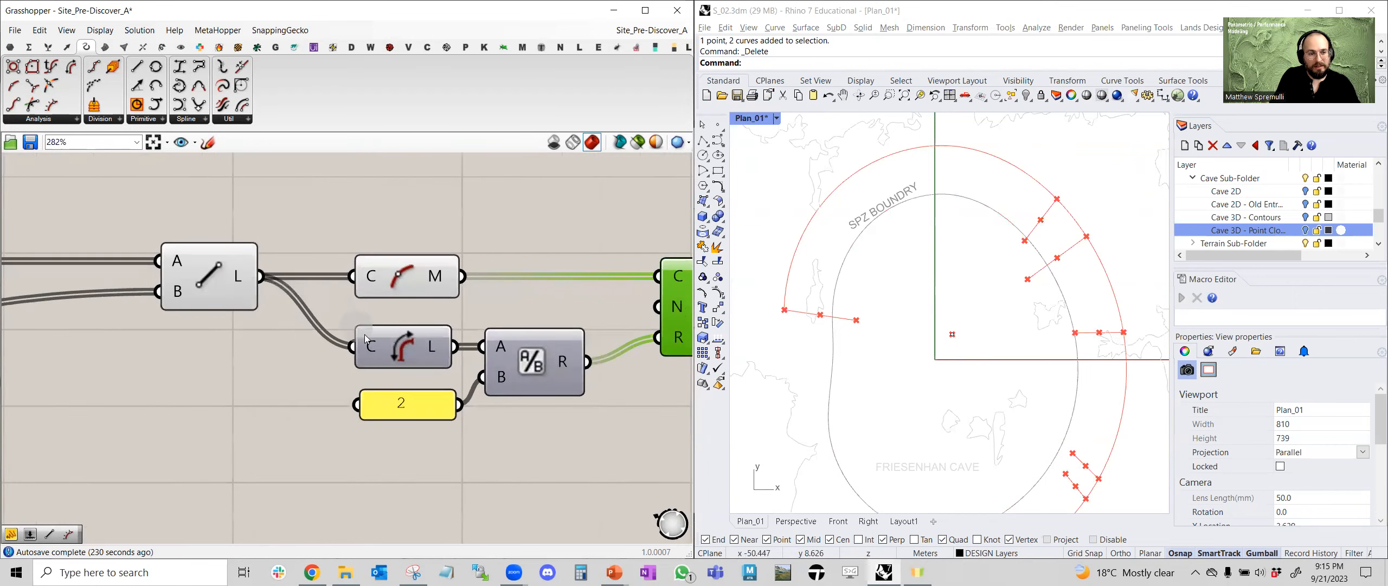
pyautogui.click(422, 348)
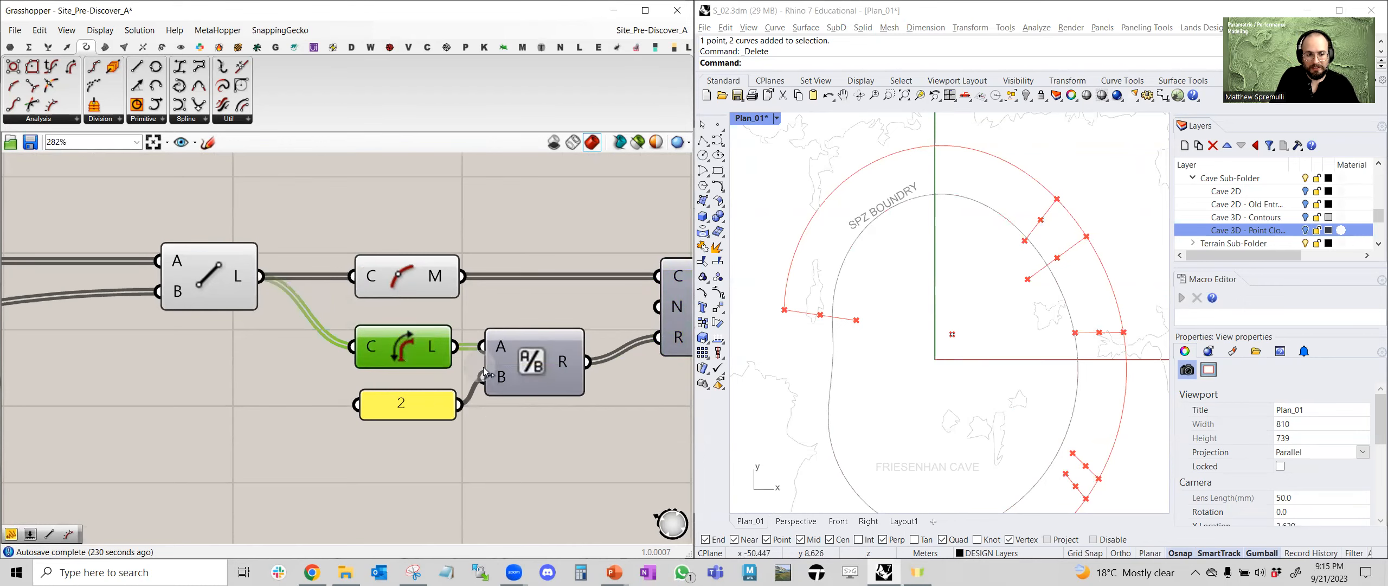
pyautogui.moveTo(450, 345); pyautogui.dragTo(381, 328, button='right')
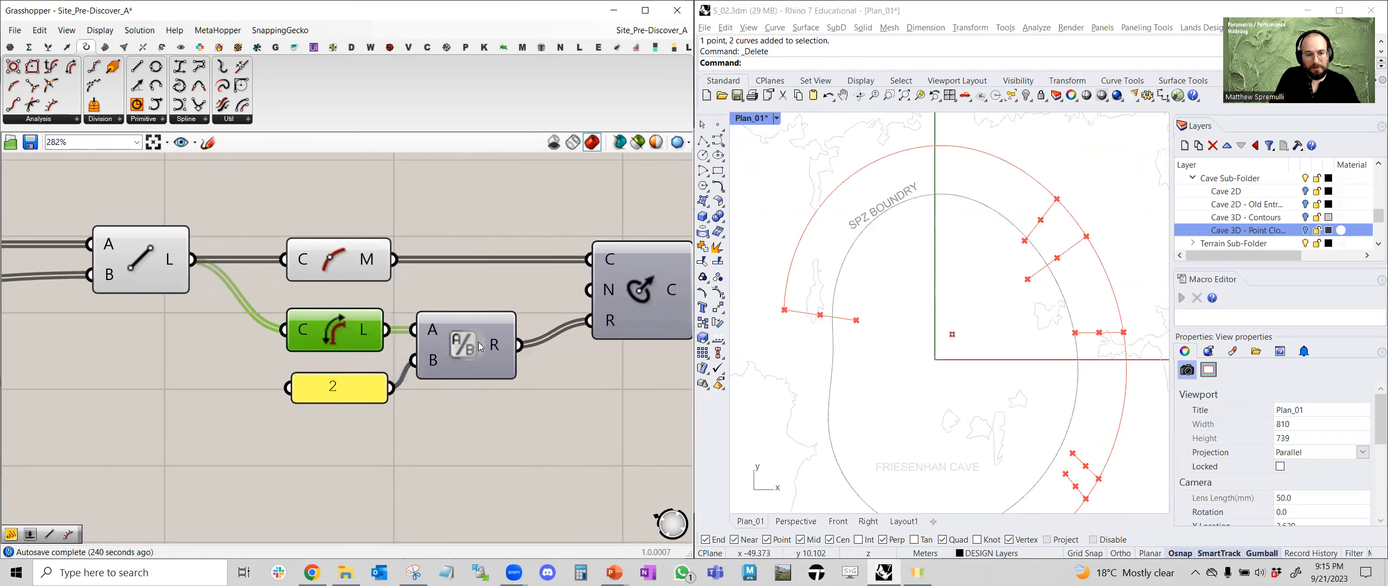
pyautogui.moveTo(540, 358); pyautogui.dragTo(461, 371, button='right')
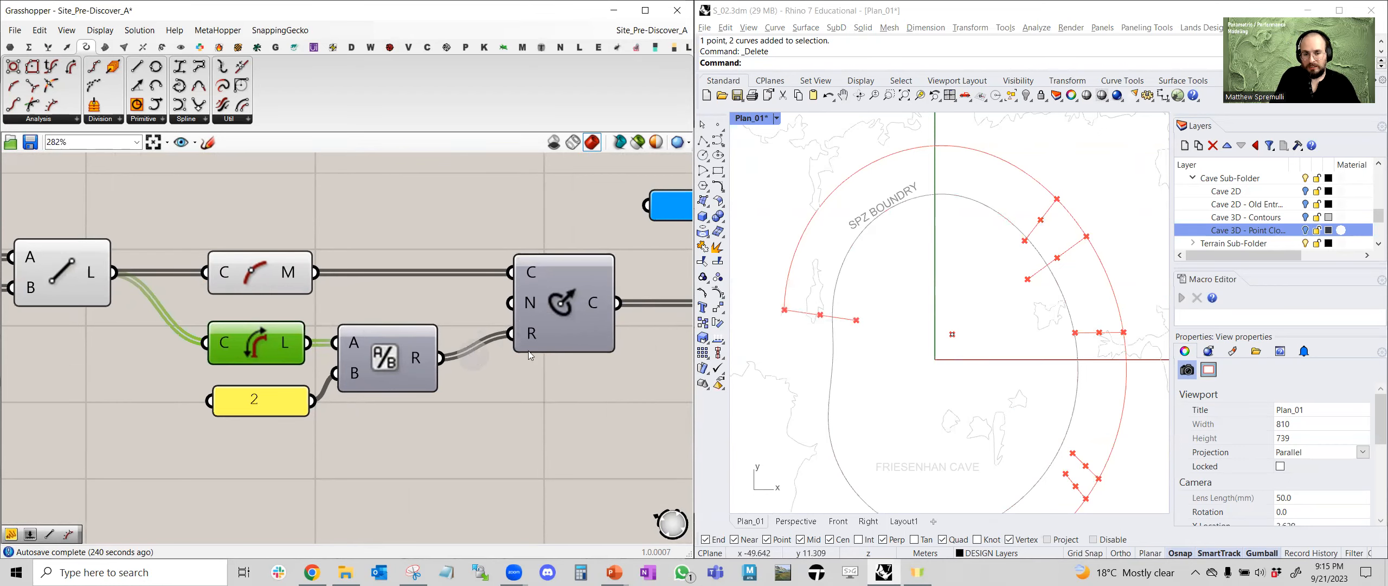
# Turn on the preview of the Circle component that builds the bubbles
pyautogui.moveTo(569, 309); pyautogui.dragTo(511, 314, button='right')
pyautogui.click(516, 310)
pyautogui.middleClick(516, 311)
pyautogui.click(546, 283)
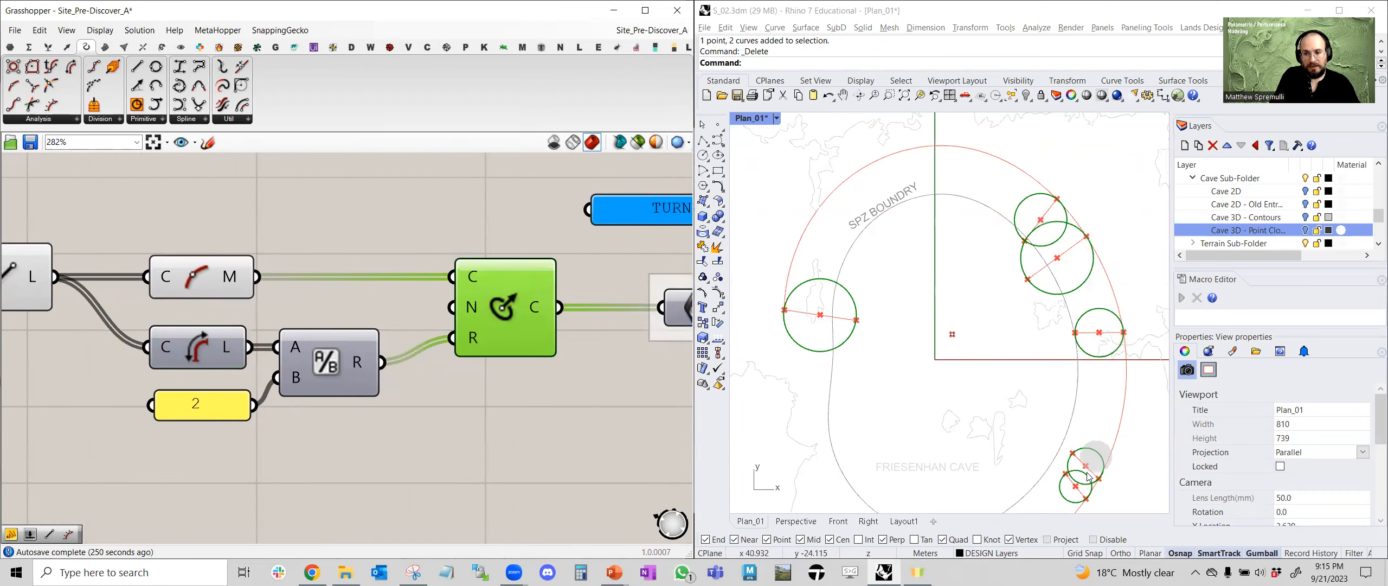
# Turn off the previews of the STEP_5 Circle, Line and Curve Middle components
pyautogui.moveTo(533, 318); pyautogui.dragTo(334, 318, button='right')
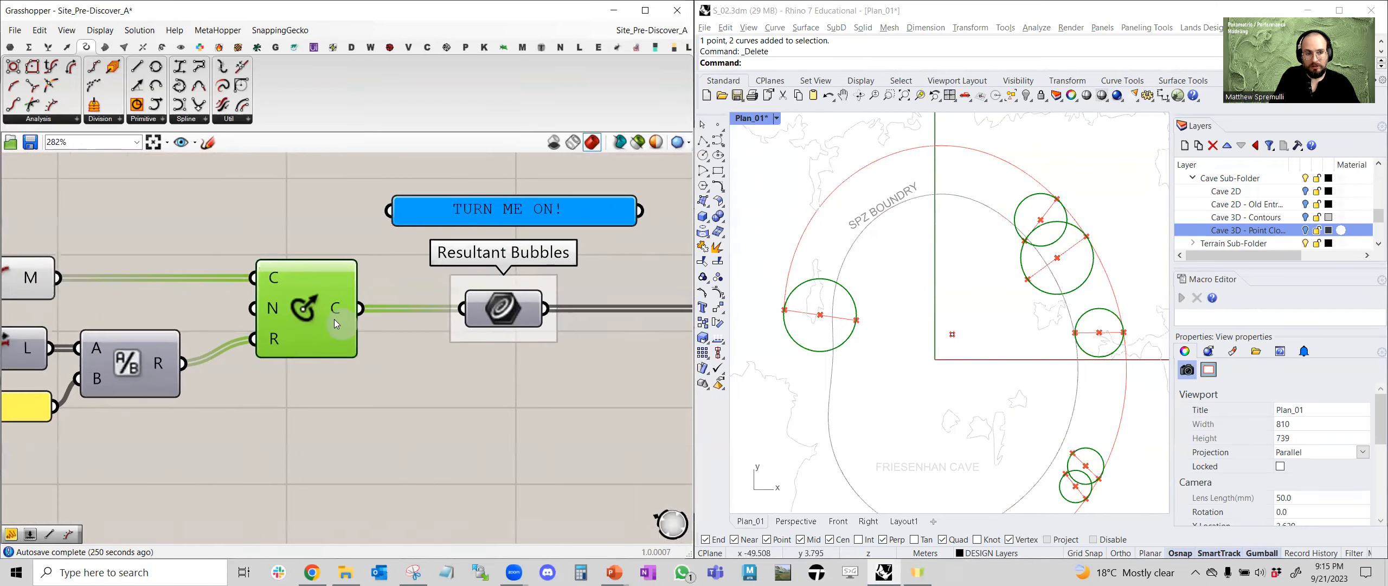
pyautogui.middleClick(320, 306)
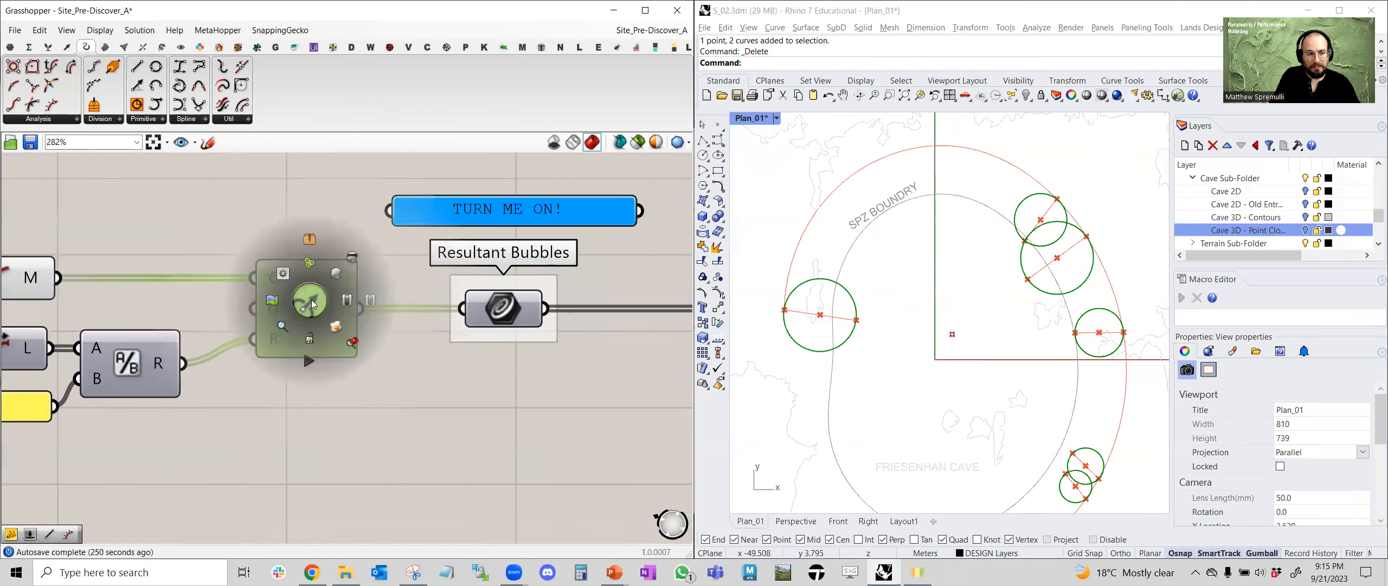
pyautogui.click(357, 259)
pyautogui.scroll(-2, 357, 259)
pyautogui.moveTo(232, 276); pyautogui.dragTo(347, 300, button='right')
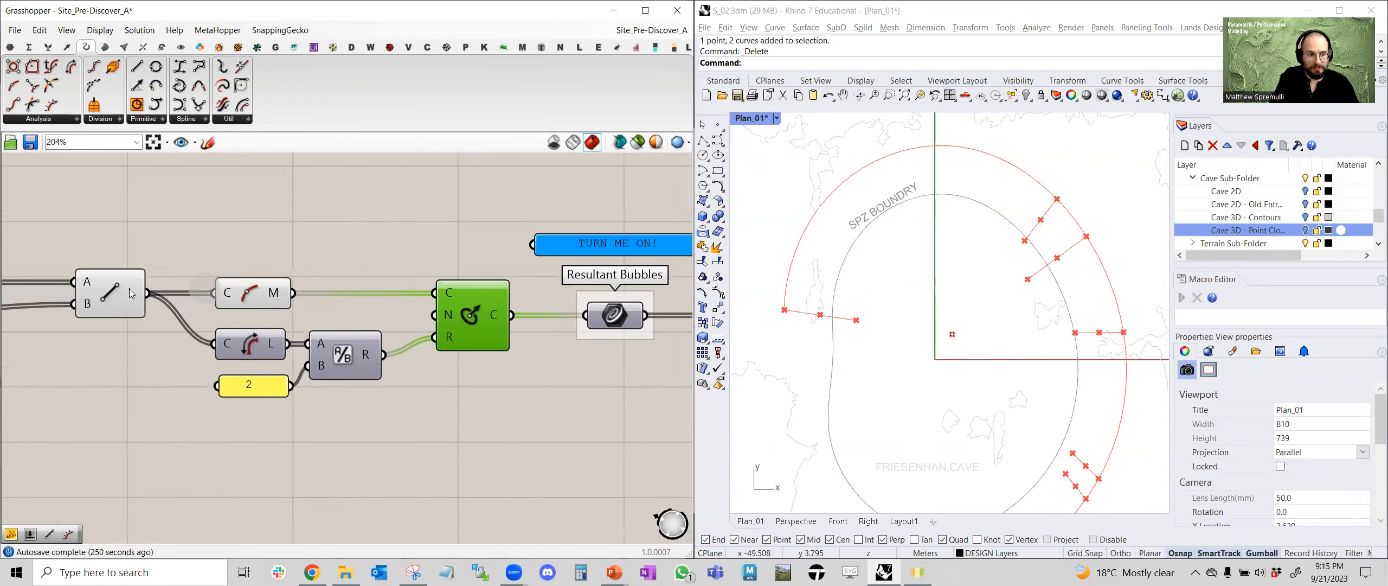
pyautogui.click(130, 293)
pyautogui.middleClick(122, 291)
pyautogui.click(157, 245)
pyautogui.click(287, 309)
pyautogui.middleClick(287, 309)
pyautogui.click(302, 272)
# Turn on the preview of the Resultant Bubbles parameter and clear the selection
pyautogui.moveTo(586, 312); pyautogui.dragTo(320, 317, button='right')
pyautogui.click(342, 320)
pyautogui.middleClick(347, 319)
pyautogui.click(380, 297)
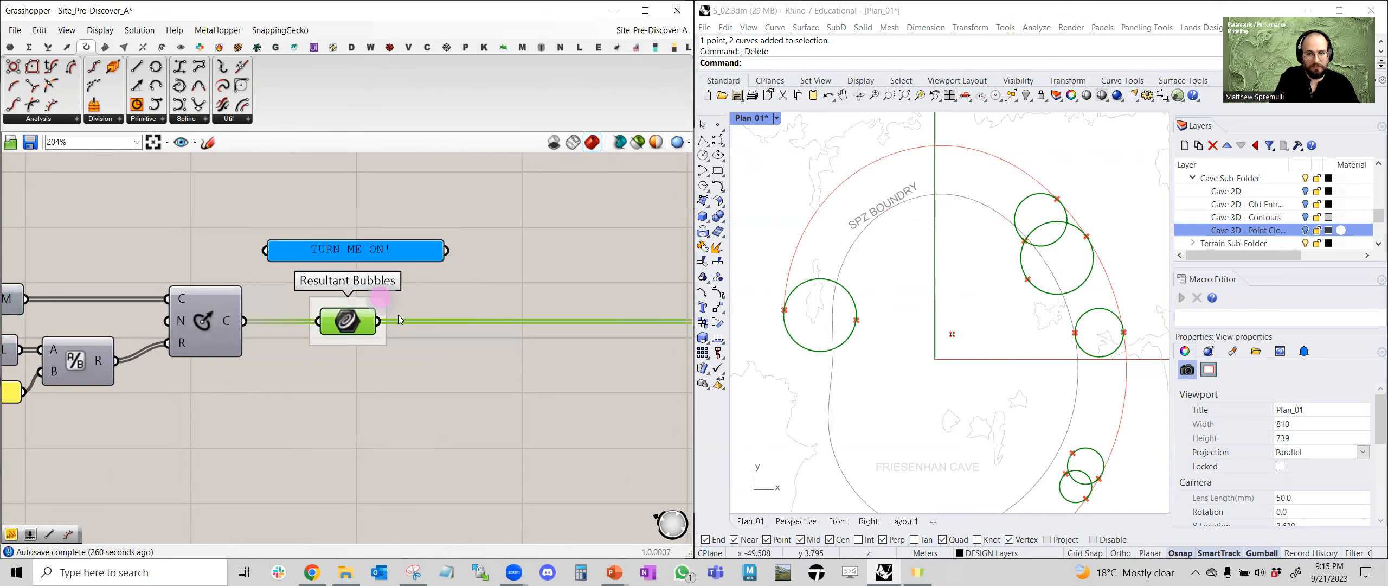
pyautogui.click(509, 383)
# Go to the STEP_6 Bubble Join/Trim group and read its note on combining overlapping curves and trimming at the SPZ
pyautogui.scroll(-4, 487, 369)
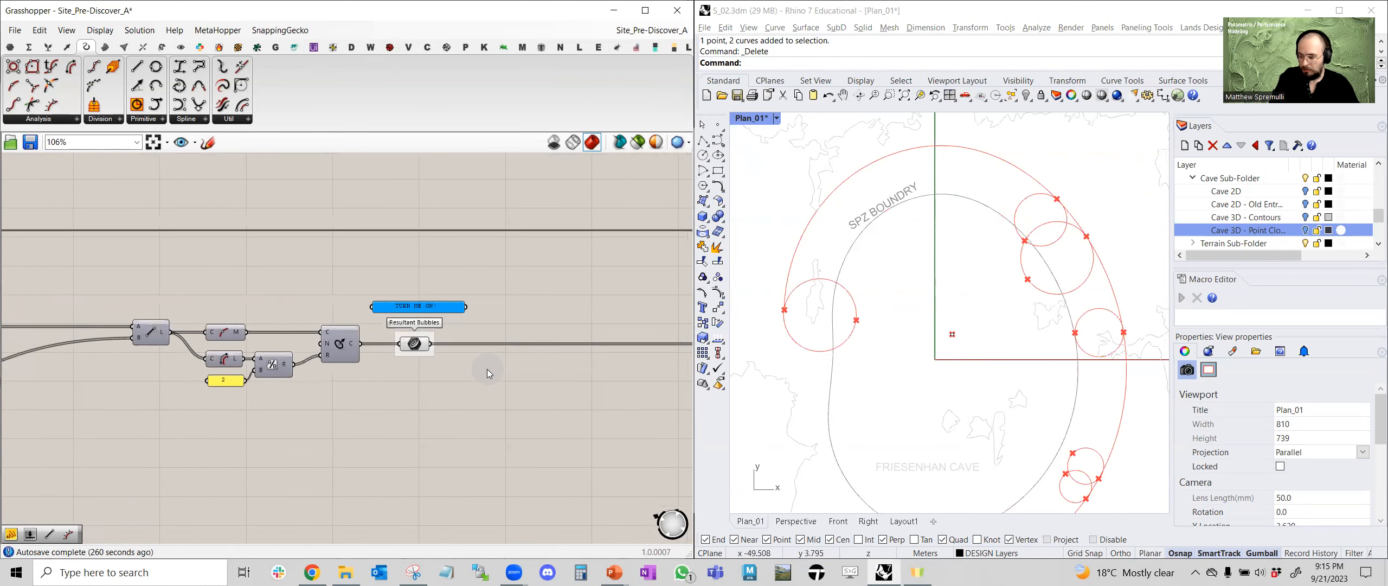
pyautogui.scroll(-2, 575, 371)
pyautogui.moveTo(586, 370); pyautogui.dragTo(324, 449, button='right')
pyautogui.scroll(-1, 333, 445)
pyautogui.moveTo(415, 382); pyautogui.dragTo(366, 396, button='right')
pyautogui.scroll(4, 405, 323)
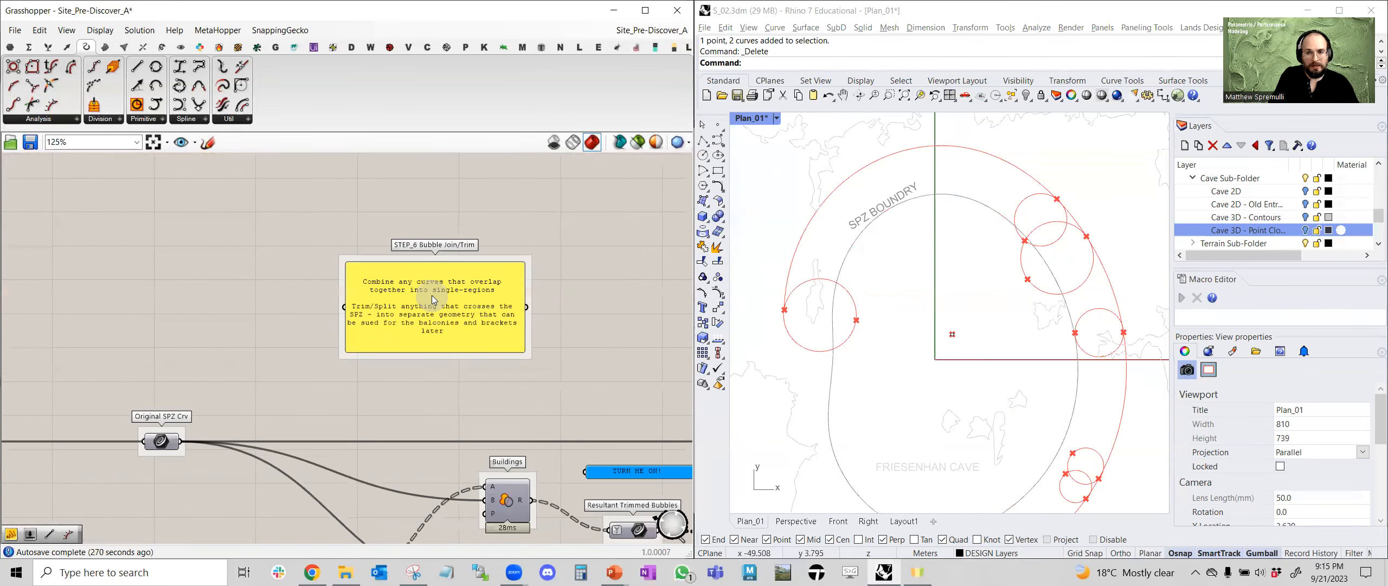
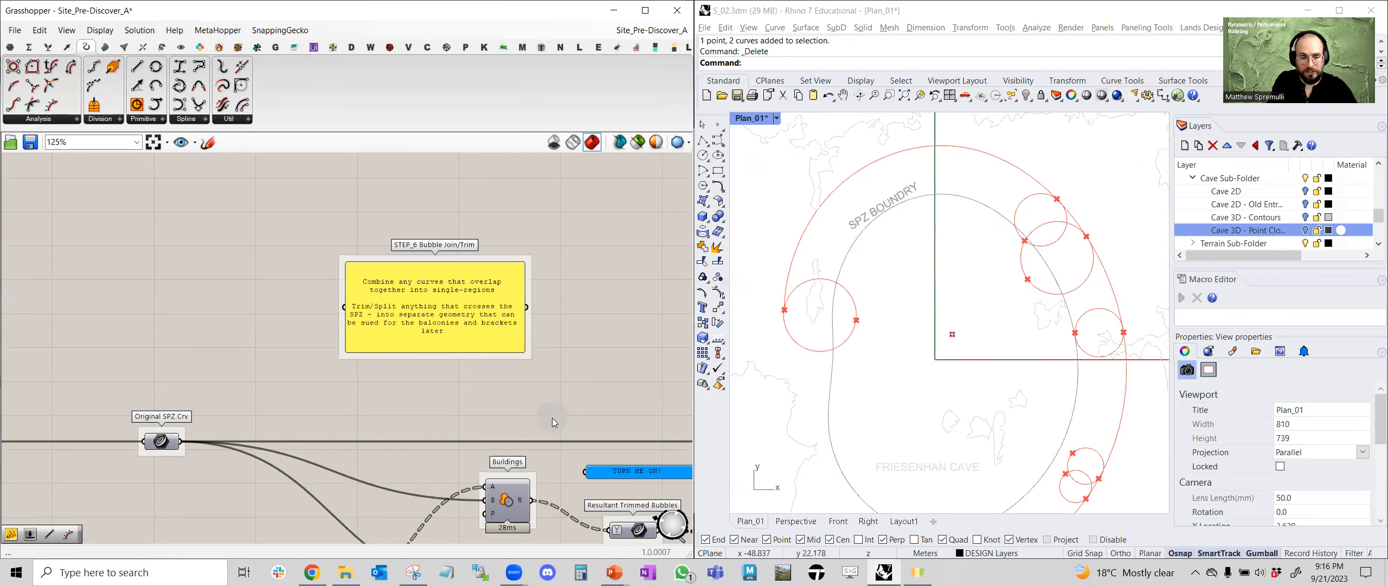
# Turn on the preview of the Original SPZ Crv parameter in STEP_6
pyautogui.moveTo(552, 417); pyautogui.dragTo(528, 281, button='right')
pyautogui.moveTo(482, 381); pyautogui.dragTo(446, 343, button='right')
pyautogui.scroll(-1, 407, 334)
pyautogui.moveTo(210, 344); pyautogui.dragTo(251, 346, button='right')
pyautogui.click(188, 282)
pyautogui.middleClick(188, 282)
pyautogui.click(216, 254)
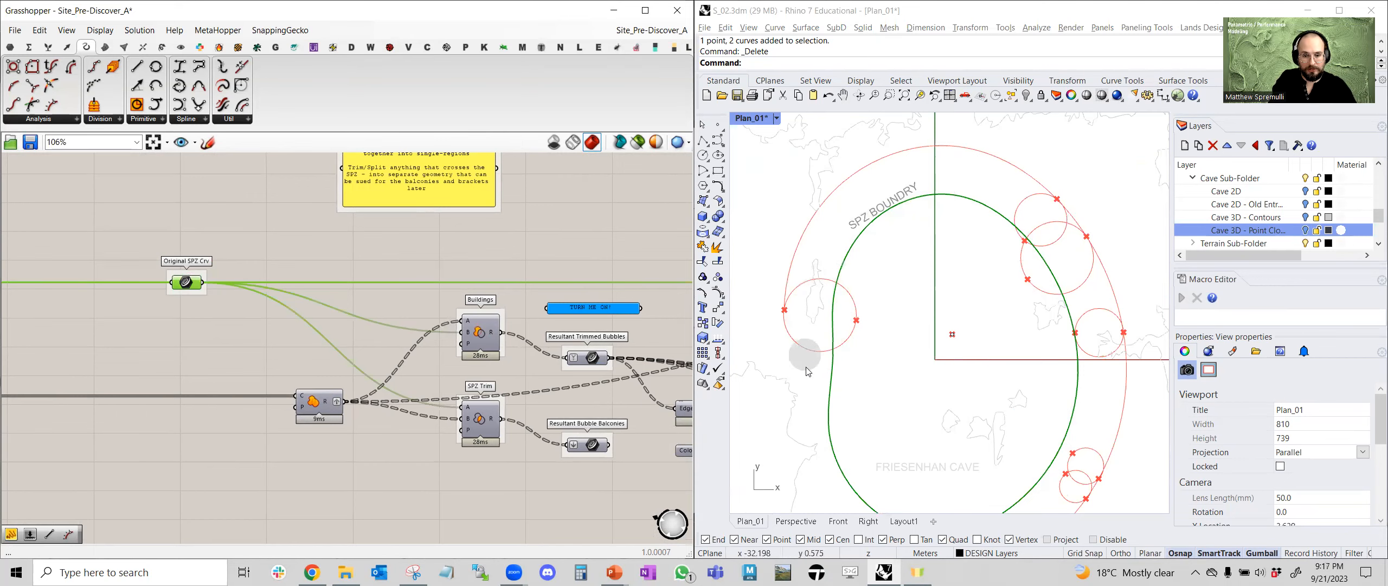
# Identify the Buildings Region Difference component and locate where it sits in the component library
pyautogui.scroll(4, 483, 353)
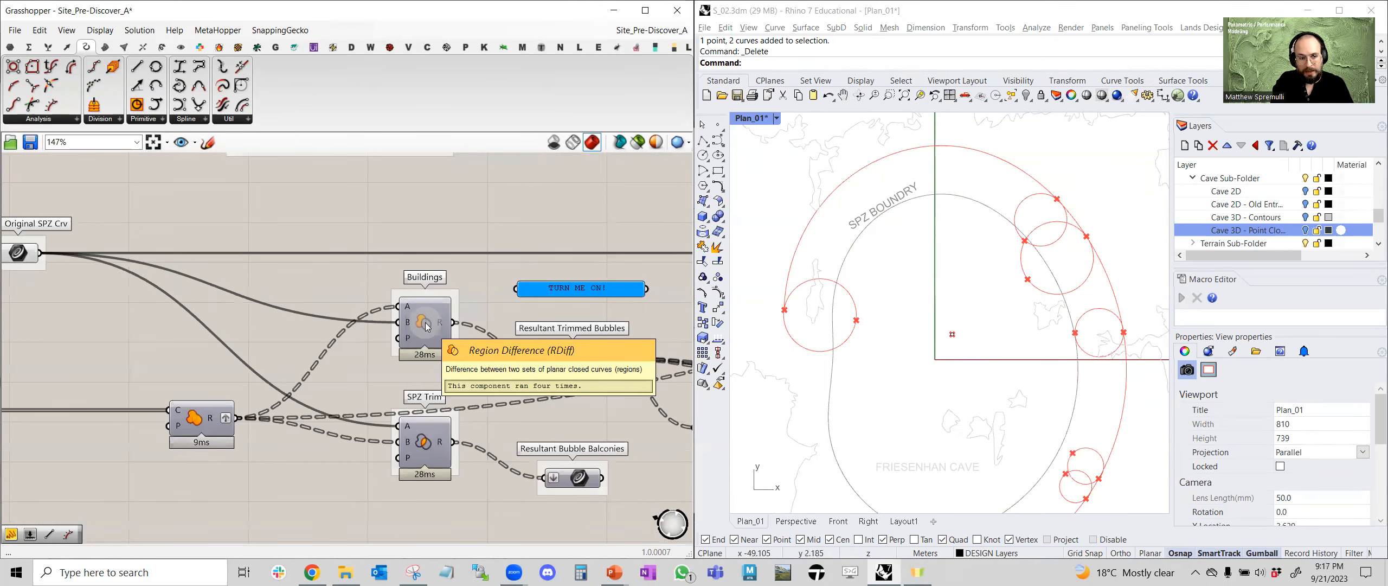
pyautogui.keyDown('ctrl'); pyautogui.keyDown('alt'); pyautogui.click(427, 325); pyautogui.keyUp('alt'); pyautogui.keyUp('ctrl')
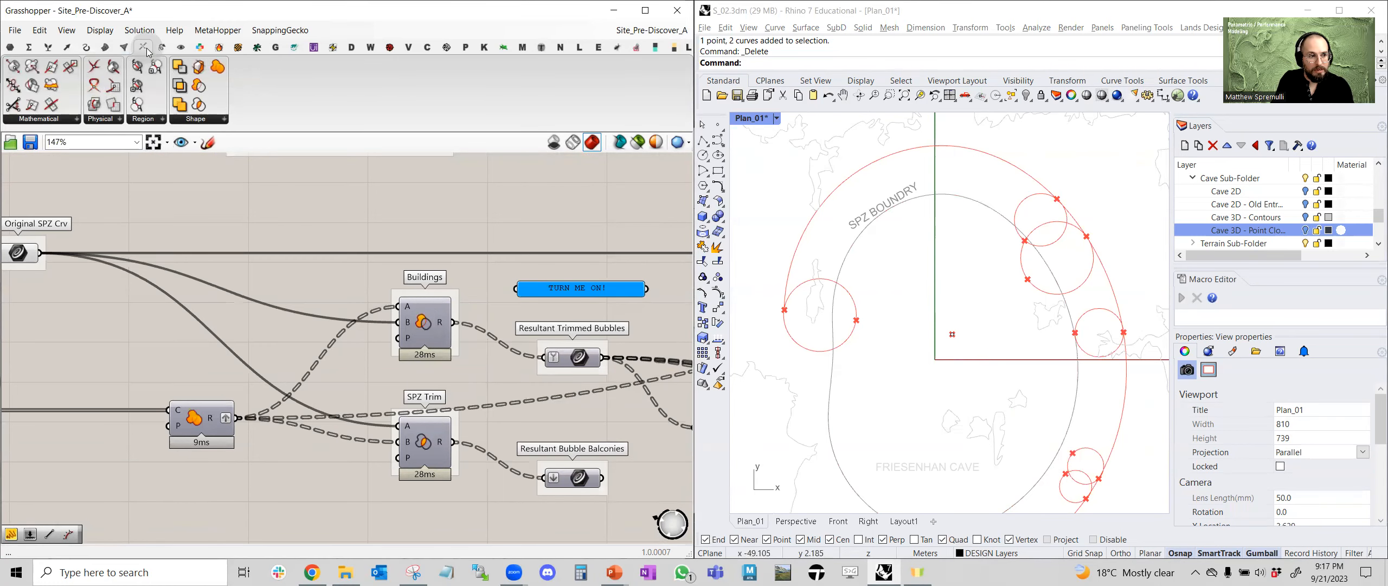
pyautogui.moveTo(146, 52)
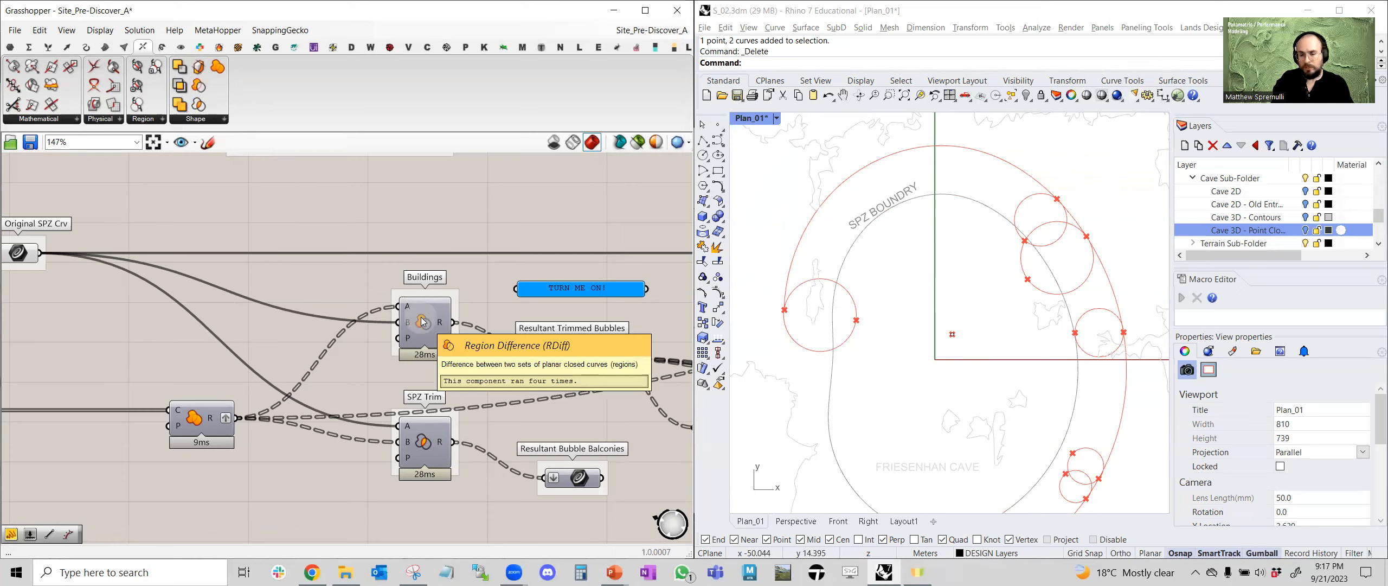
# Inspect the A and B curve inputs of the Buildings Region Difference component and highlight the Original SPZ Crv source
pyautogui.moveTo(267, 335); pyautogui.dragTo(297, 340, button='right')
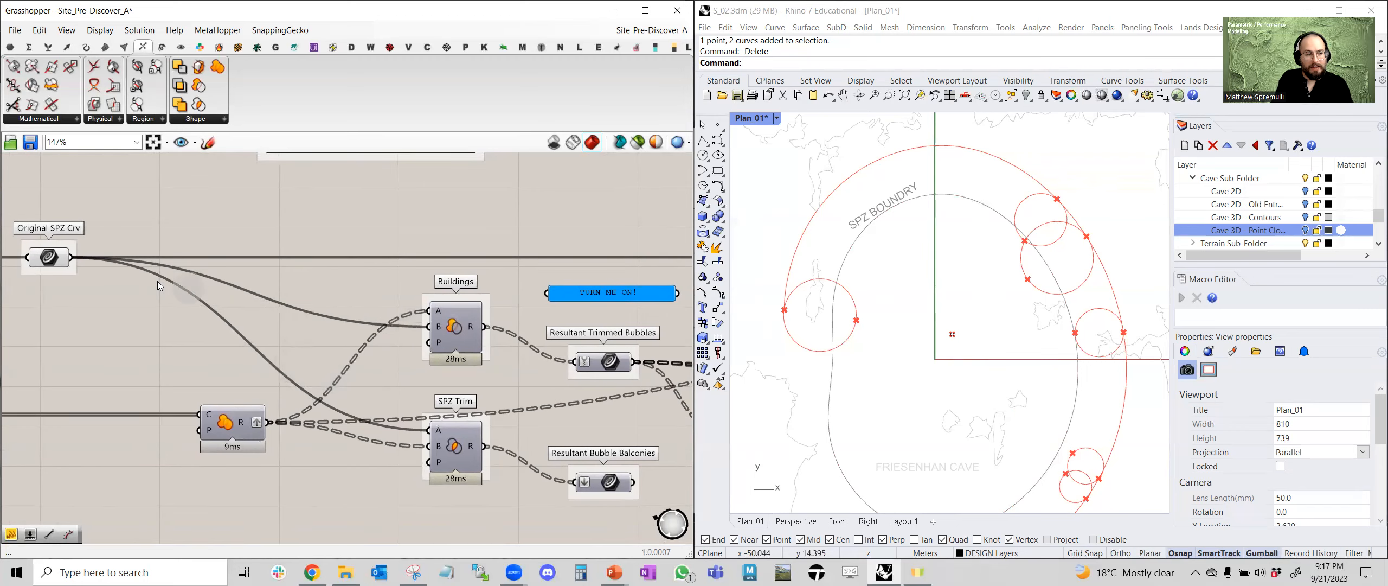
pyautogui.scroll(1, 438, 316)
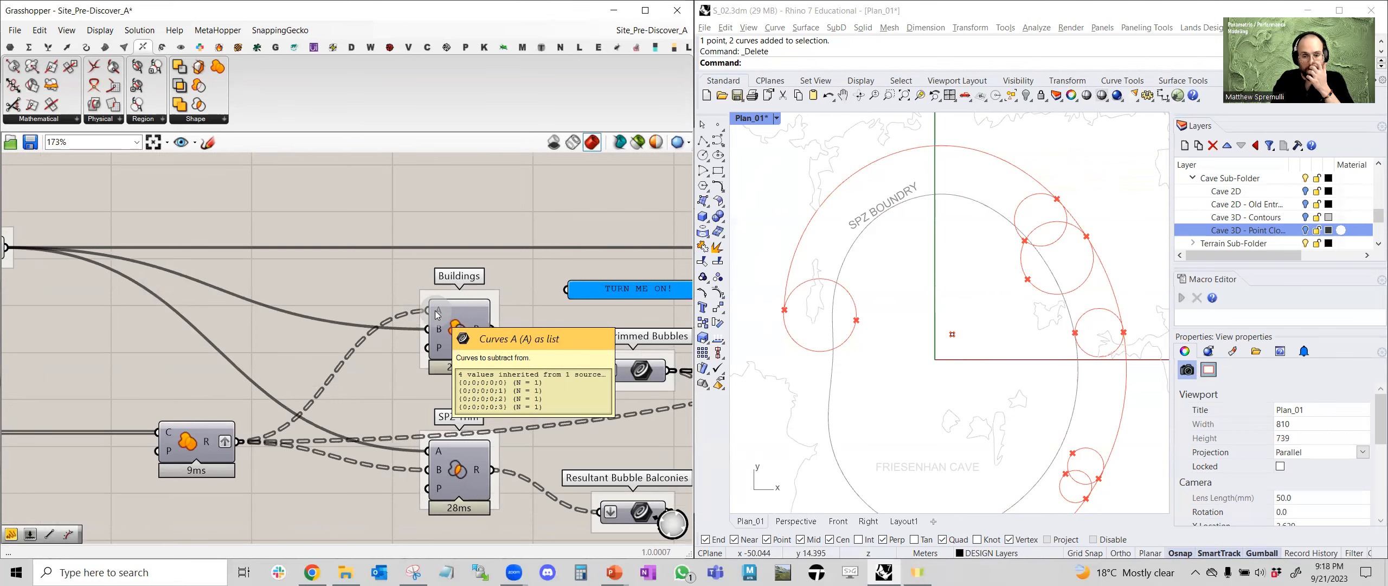
pyautogui.moveTo(438, 314); pyautogui.dragTo(552, 288, button='right')
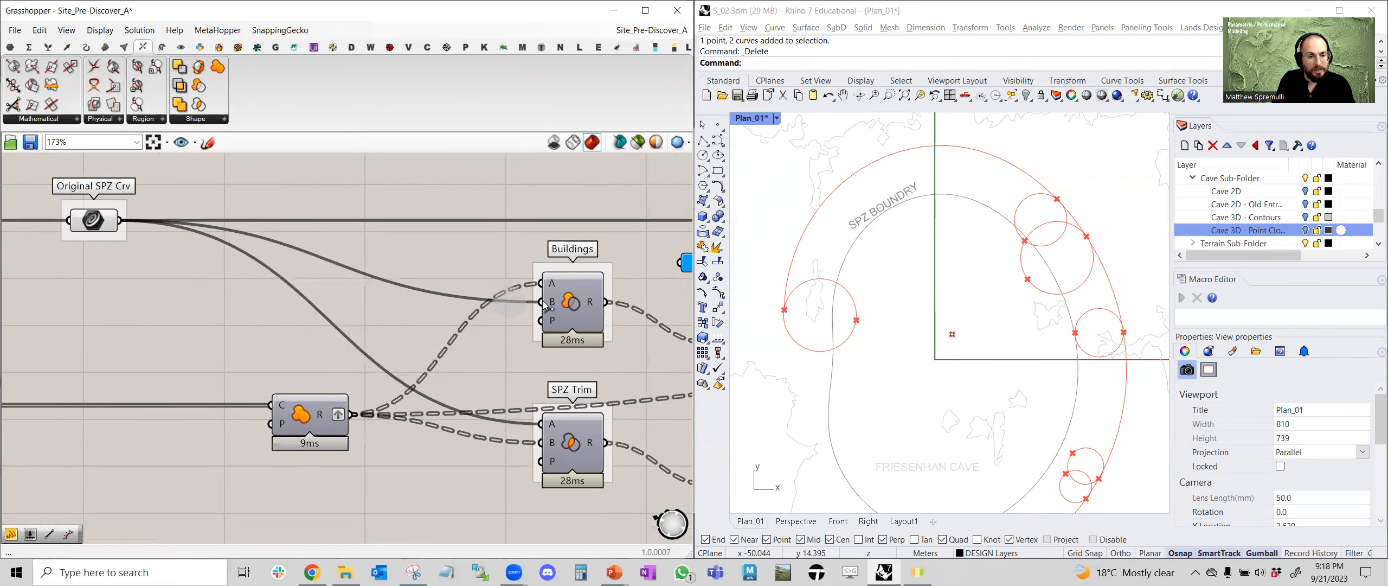
pyautogui.moveTo(553, 307)
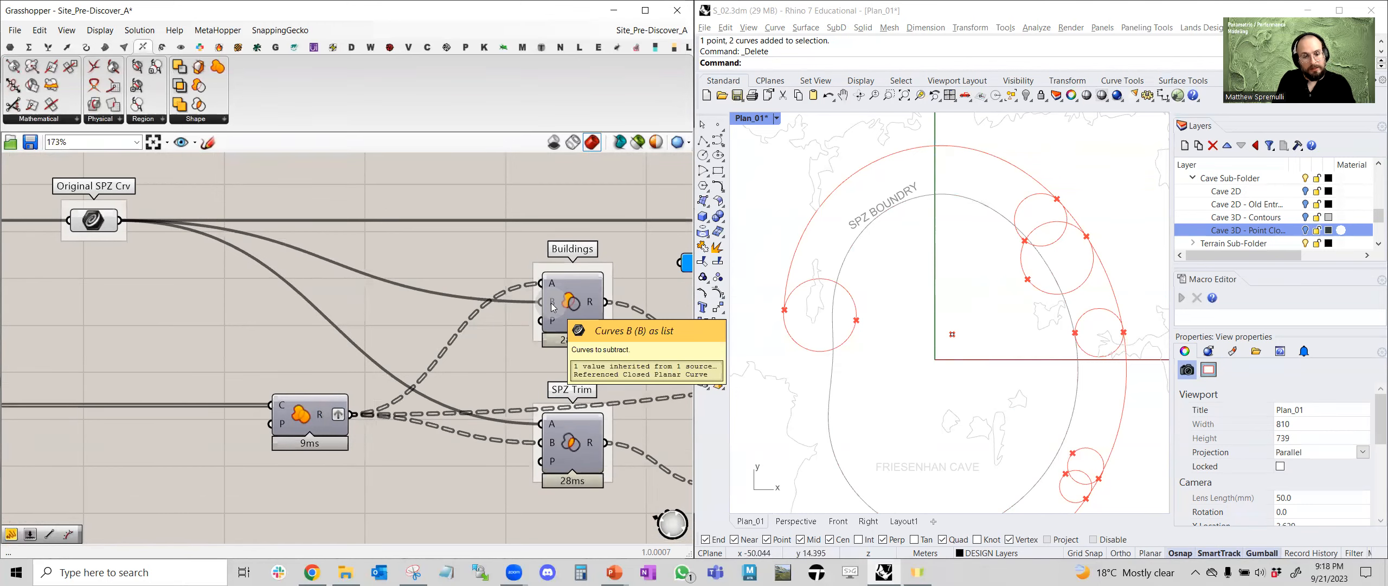
pyautogui.click(93, 220)
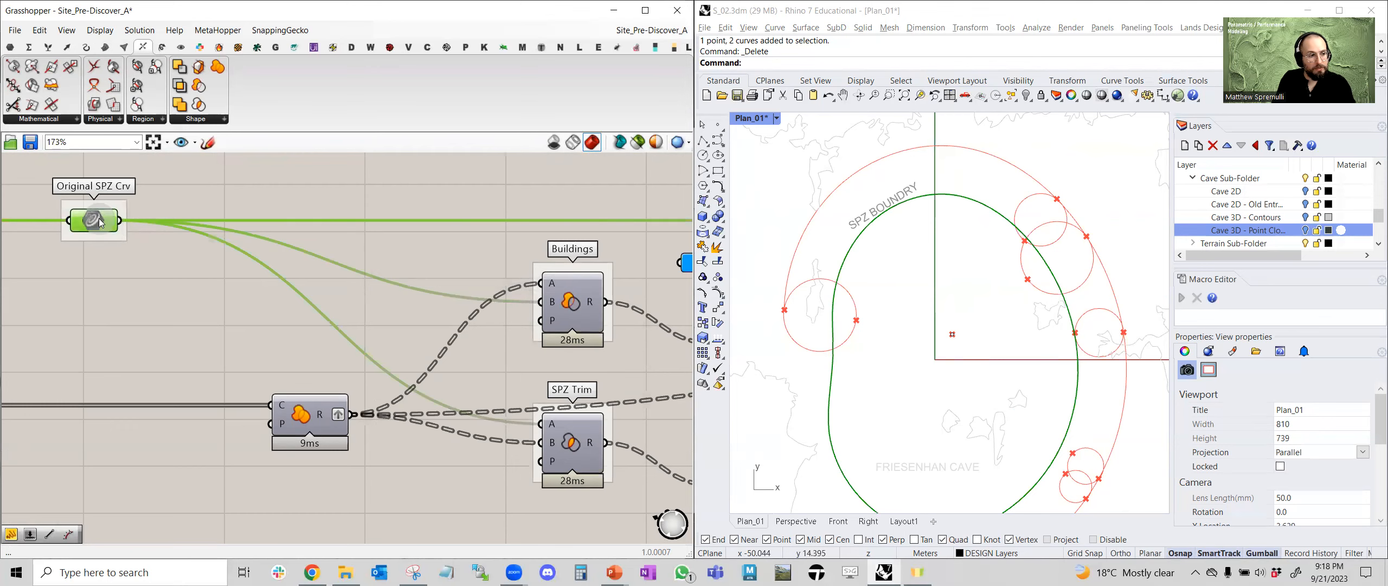
# Select the region union component feeding both Region components and trace its input wire back to Resultant Bubbles
pyautogui.moveTo(530, 319); pyautogui.dragTo(408, 348, button='right')
pyautogui.moveTo(269, 404); pyautogui.dragTo(490, 390, button='right')
pyautogui.click(248, 421)
pyautogui.scroll(-3, 272, 406)
pyautogui.scroll(-4, 490, 390)
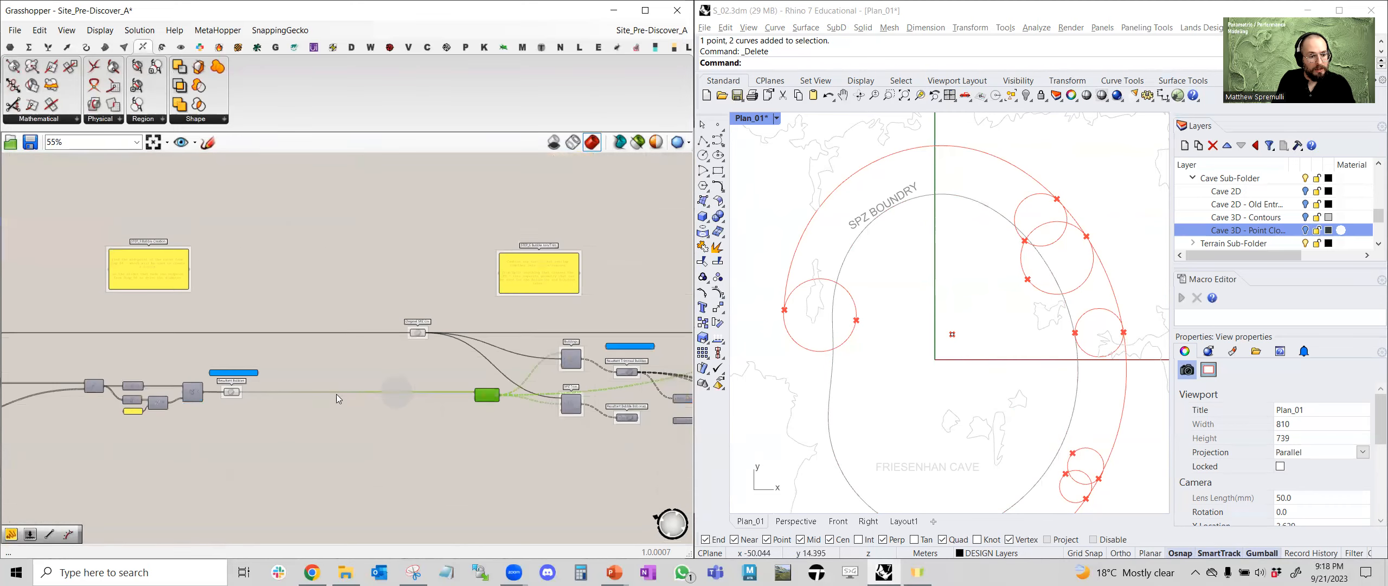
# Highlight the Resultant Bubbles circles and turn on the preview of the Region Union component they feed
pyautogui.scroll(4, 233, 394)
pyautogui.click(233, 393)
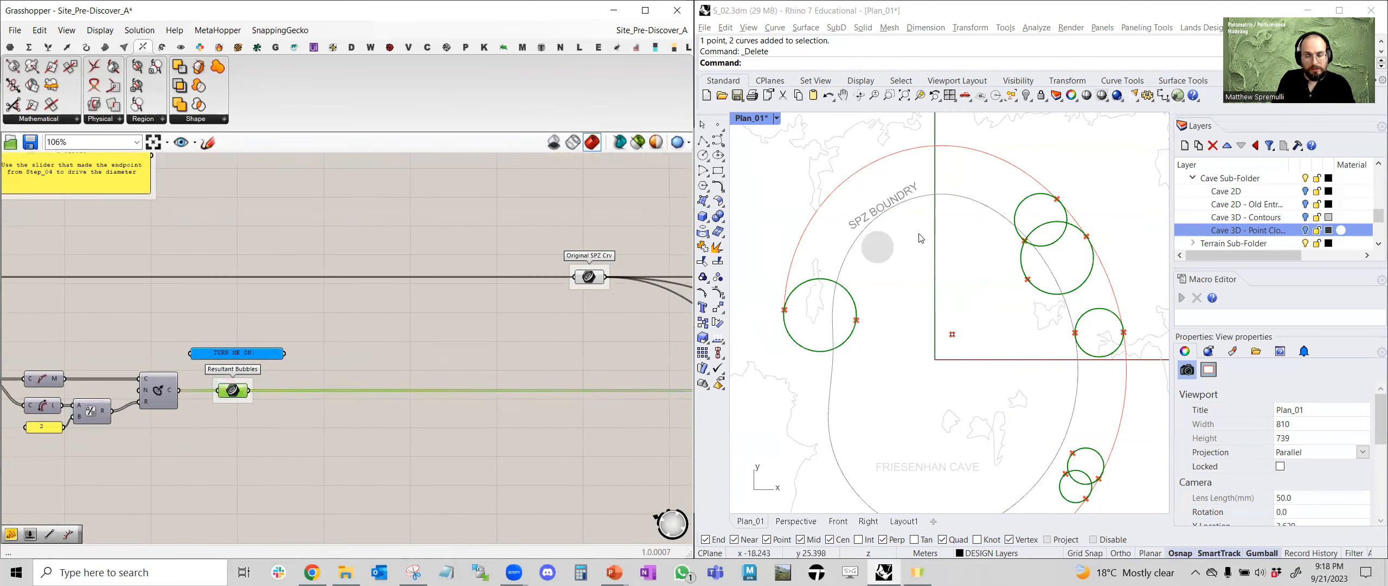
pyautogui.moveTo(532, 358); pyautogui.dragTo(261, 362, button='right')
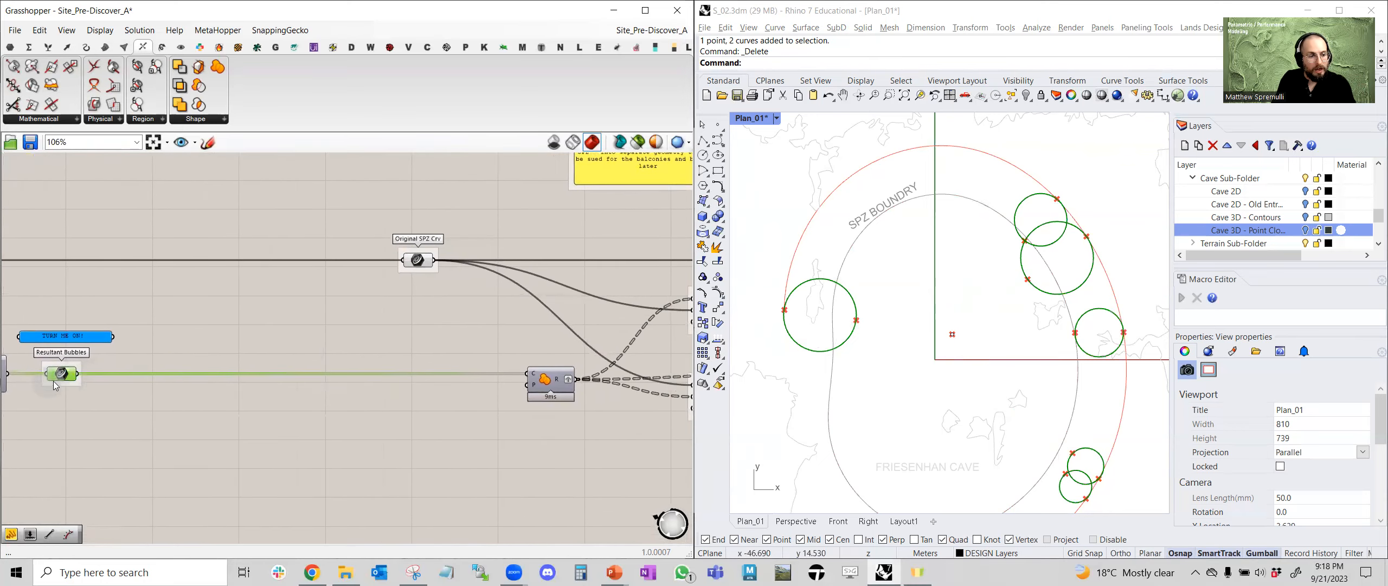
pyautogui.click(540, 379)
pyautogui.middleClick(566, 359)
pyautogui.click(544, 375)
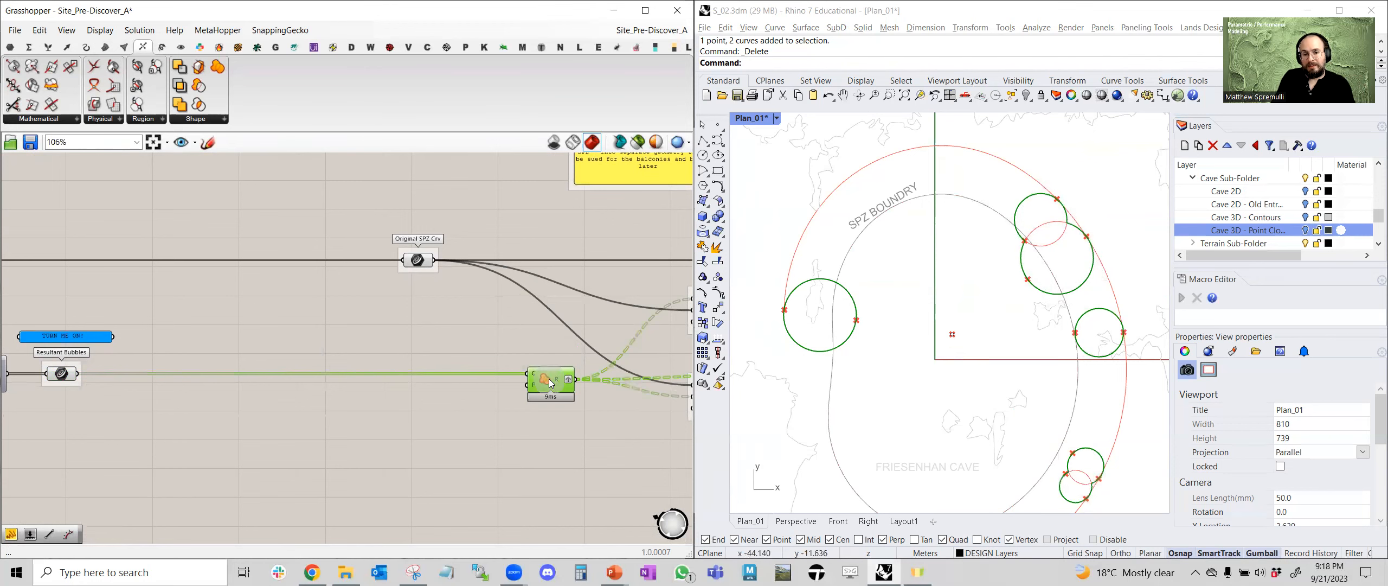
pyautogui.scroll(4, 549, 383)
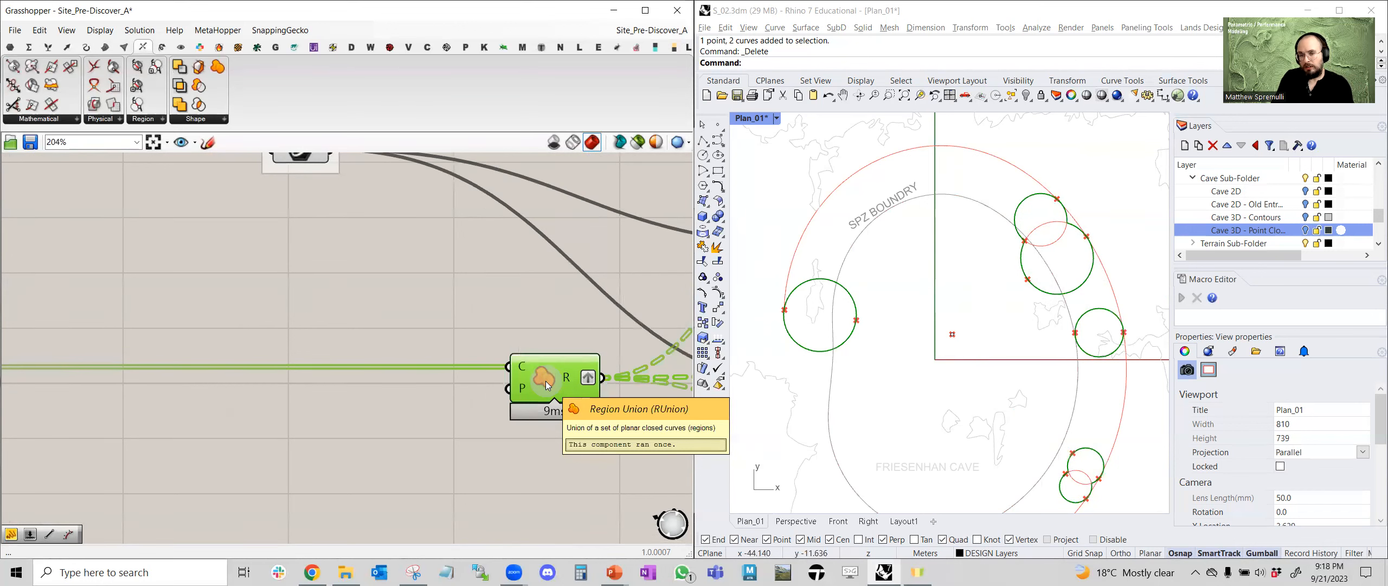
# Duplicate the Region Union component, place the copy below the original, and remove the graft from the copy's R output
pyautogui.moveTo(620, 417); pyautogui.dragTo(398, 410, button='right')
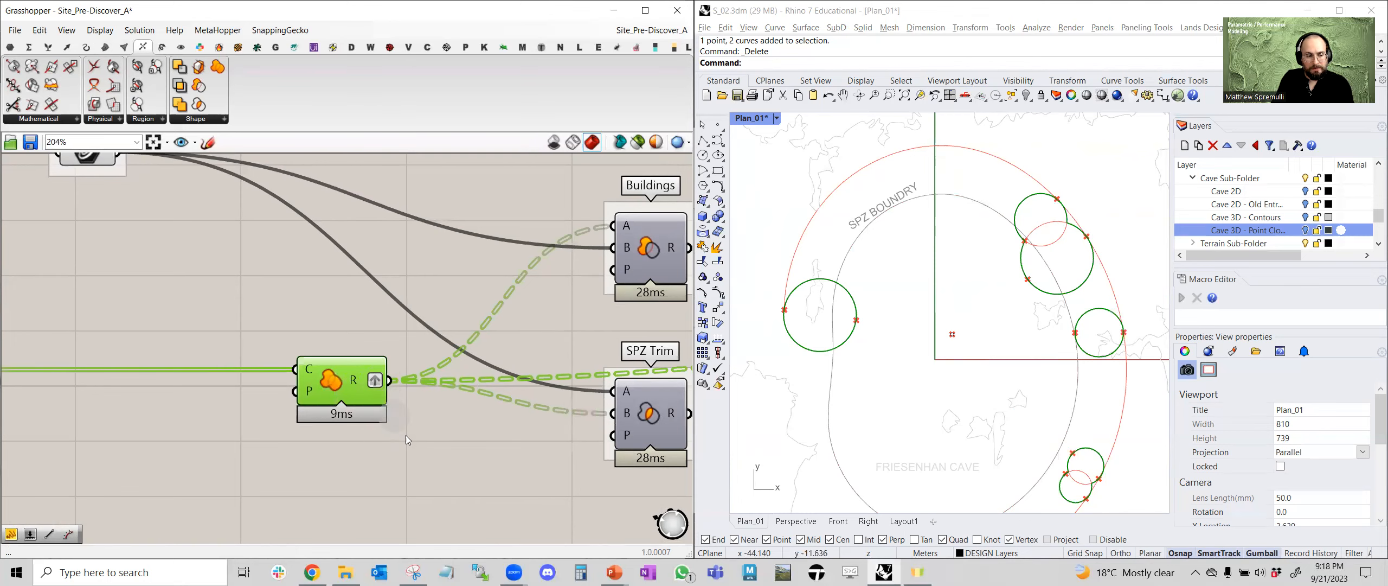
pyautogui.scroll(-2, 405, 435)
pyautogui.hotkey('ctrl', 'c')
pyautogui.hotkey('ctrl', 'v')
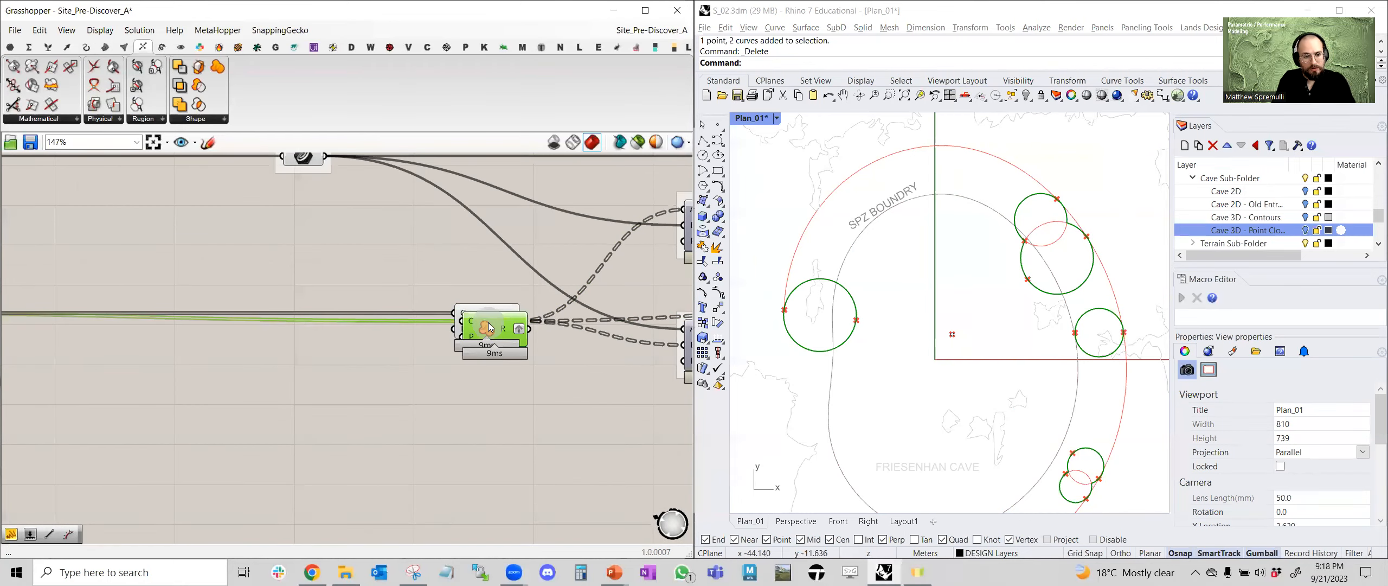
pyautogui.moveTo(488, 325); pyautogui.dragTo(451, 422)
pyautogui.rightClick(478, 419)
pyautogui.click(523, 489)
pyautogui.moveTo(530, 436); pyautogui.dragTo(449, 372, button='right')
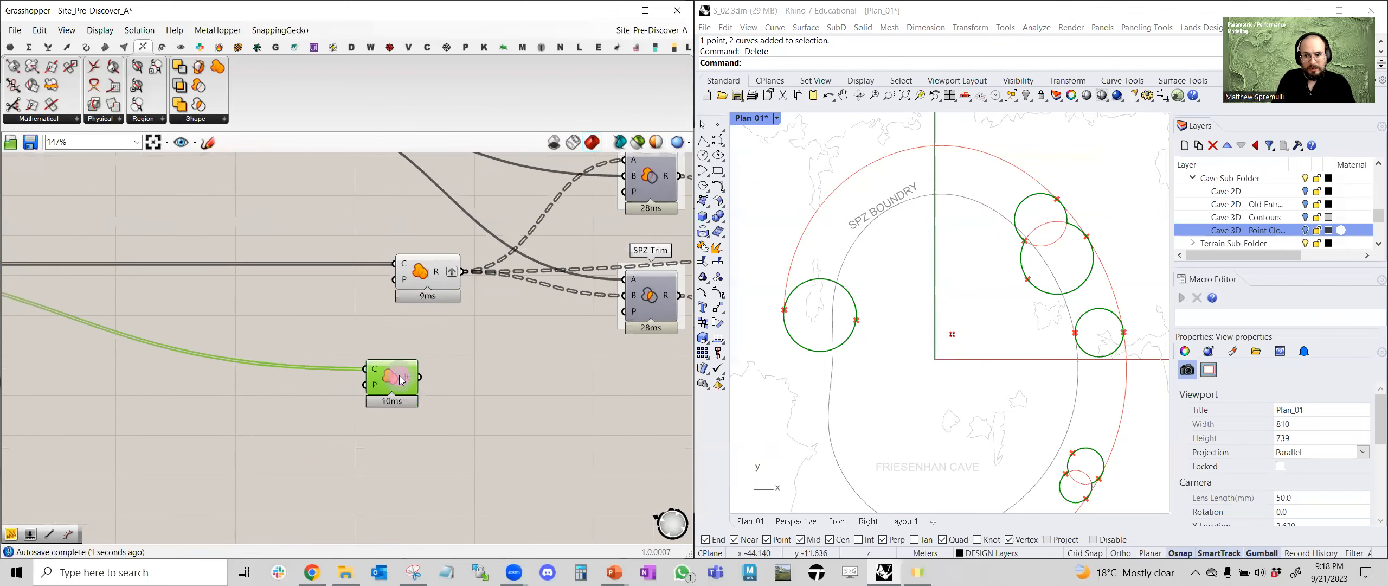
# Add a panel beside the Region Union components and connect the original's grafted R output to it
pyautogui.click(438, 275)
pyautogui.middleClick(437, 274)
pyautogui.click(548, 355)
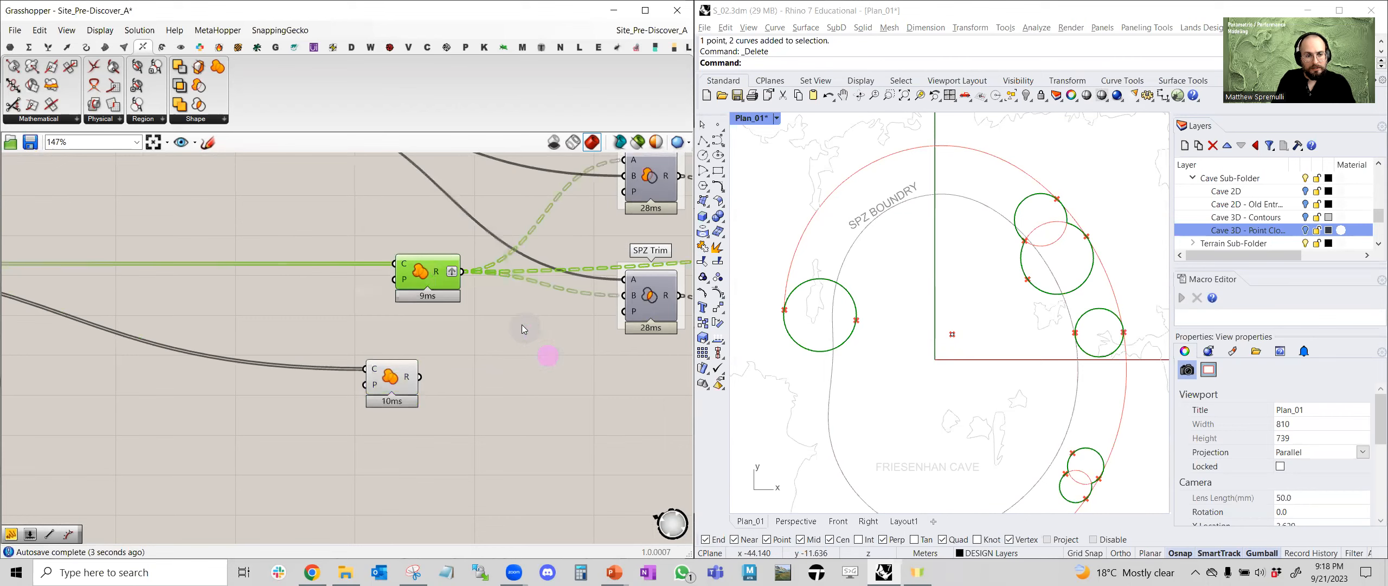
pyautogui.doubleClick(522, 323)
pyautogui.write('panel')
pyautogui.press('Return')
pyautogui.moveTo(467, 291); pyautogui.dragTo(654, 446)
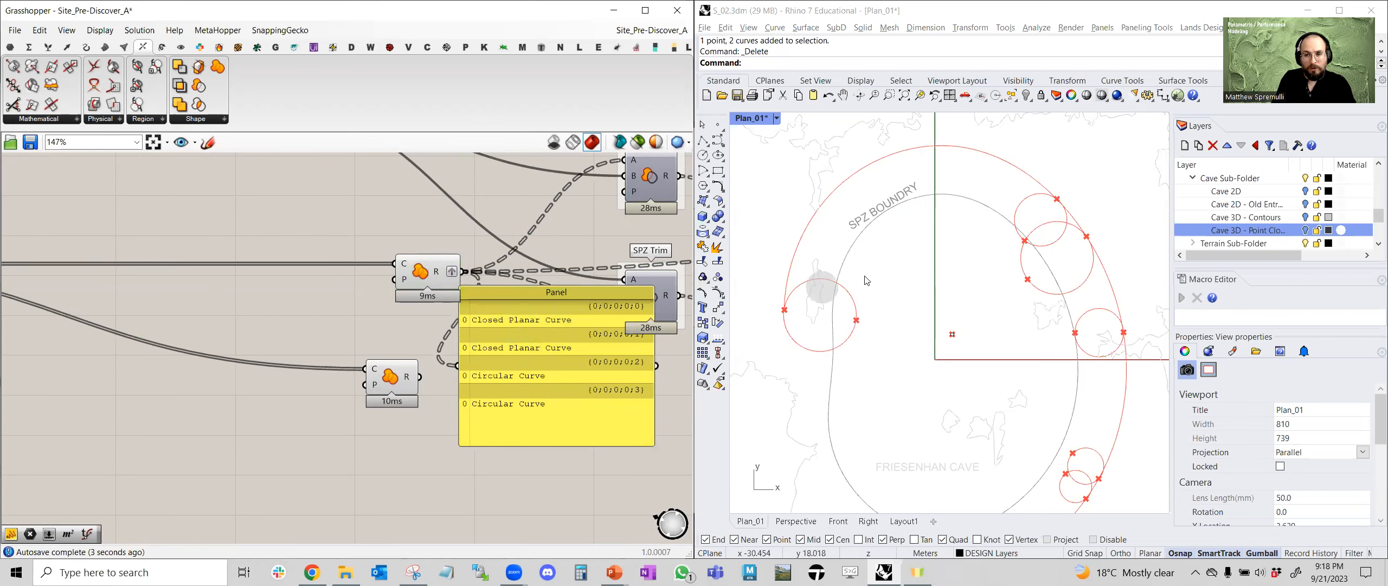
# Compare the data structures by wiring the panel to the ungrafted copy and back to the grafted original, repositioning the panel below
pyautogui.click(436, 272)
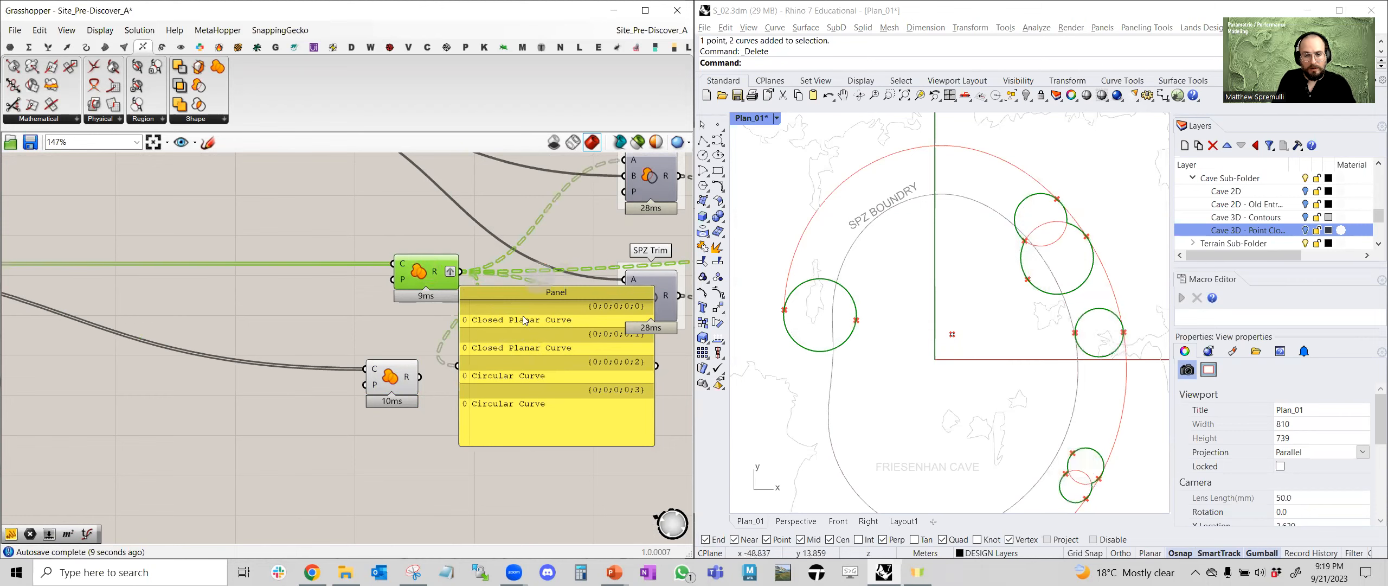
pyautogui.moveTo(549, 347); pyautogui.dragTo(549, 350)
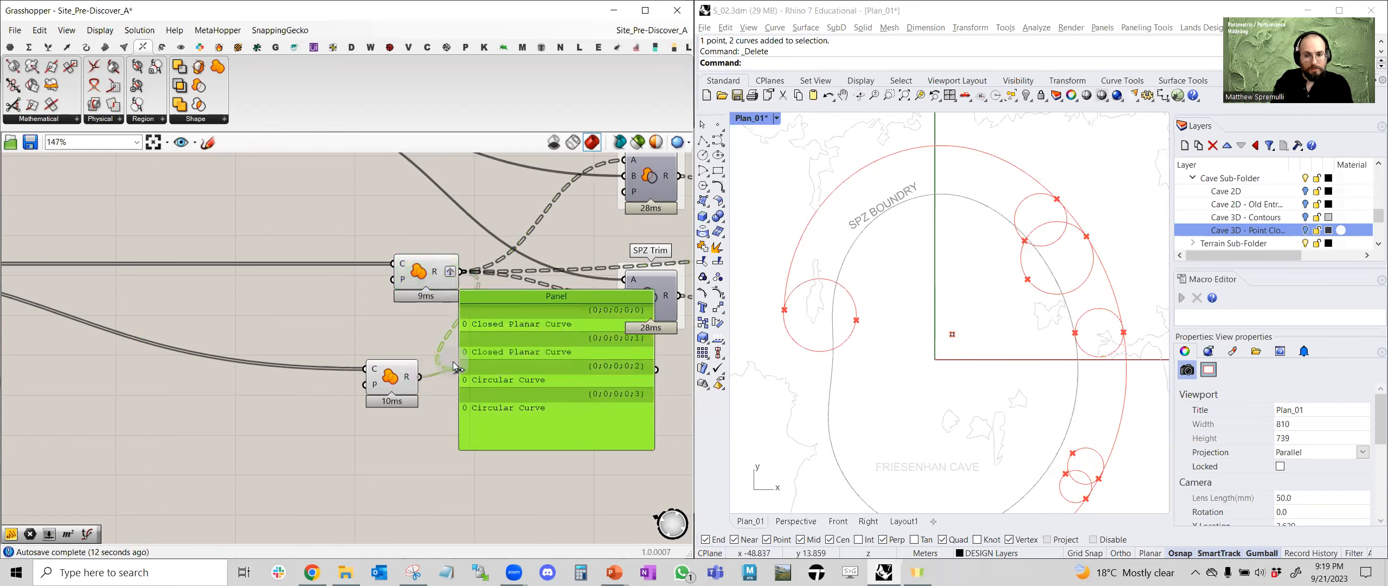
pyautogui.moveTo(453, 364); pyautogui.dragTo(457, 369)
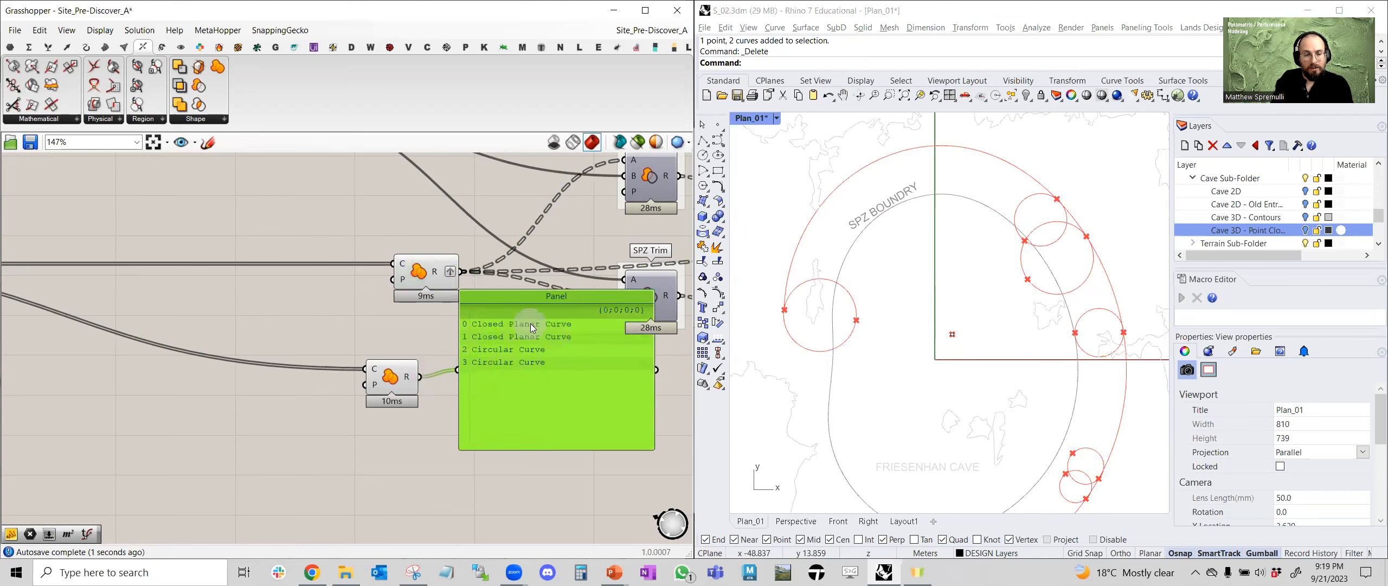
pyautogui.moveTo(586, 319); pyautogui.dragTo(582, 424)
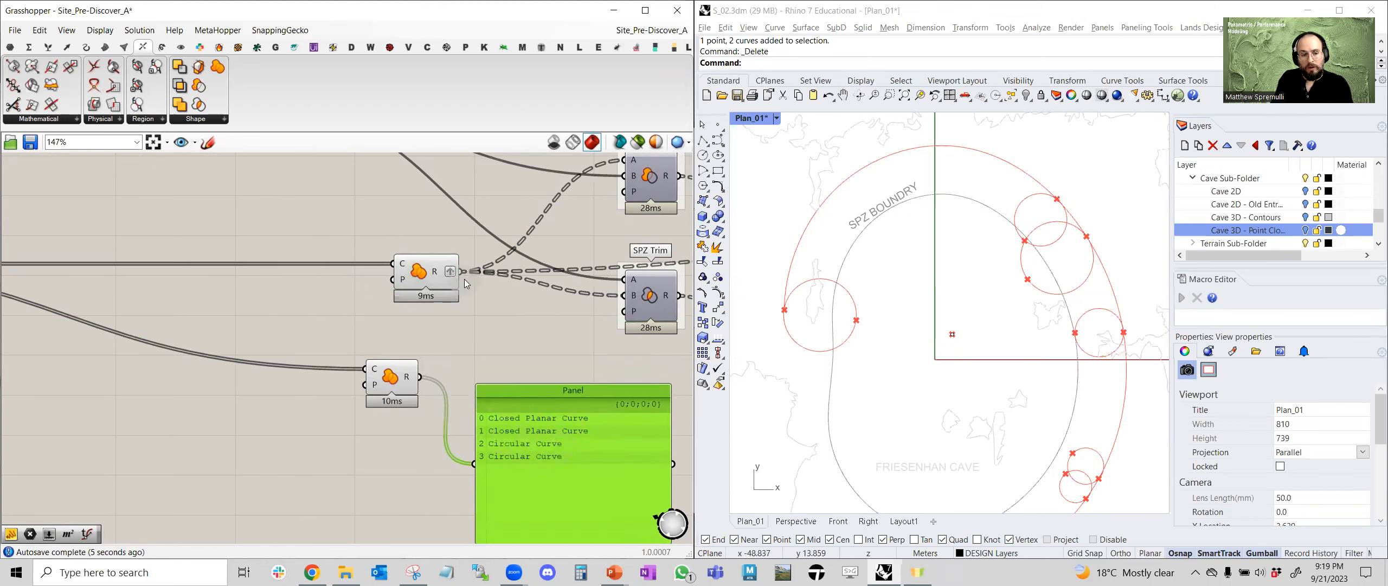
pyautogui.moveTo(469, 387); pyautogui.dragTo(518, 428)
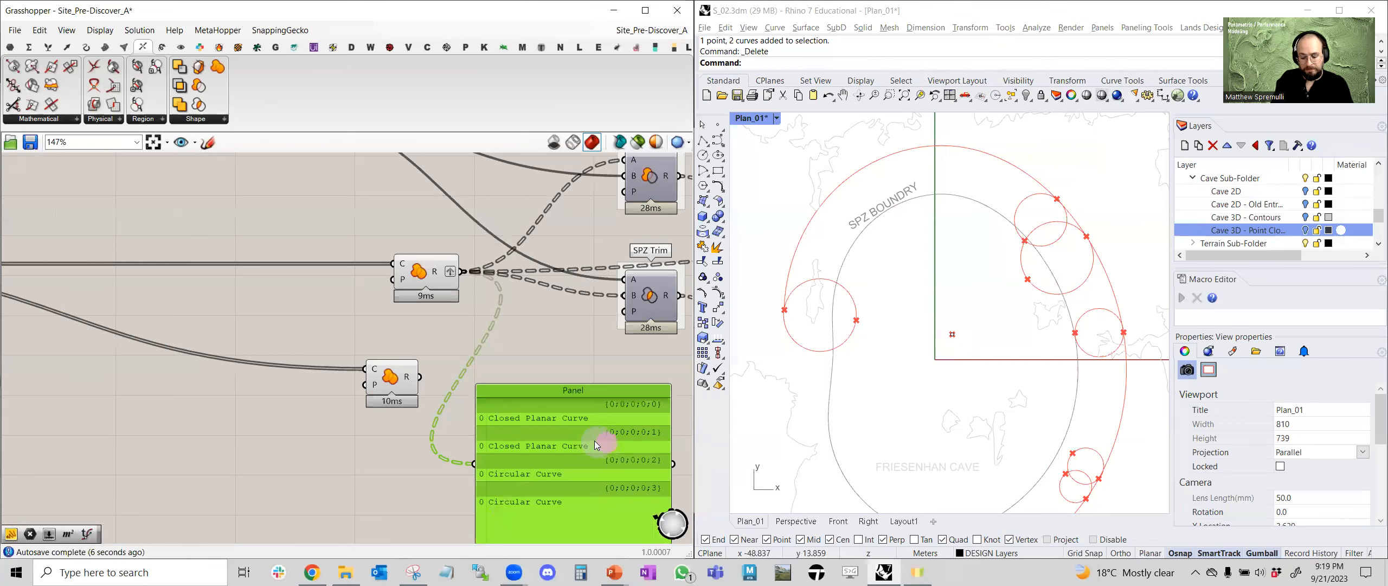
# Delete the panel and the duplicate Region Union component
pyautogui.press('Delete')
pyautogui.moveTo(574, 344); pyautogui.dragTo(455, 456, button='right')
pyautogui.click(269, 498)
pyautogui.press('Delete')
# Highlight the Region Union result and turn on the preview of the Buildings Region Difference component
pyautogui.moveTo(436, 329); pyautogui.dragTo(377, 362, button='right')
pyautogui.scroll(1, 378, 360)
pyautogui.click(234, 425)
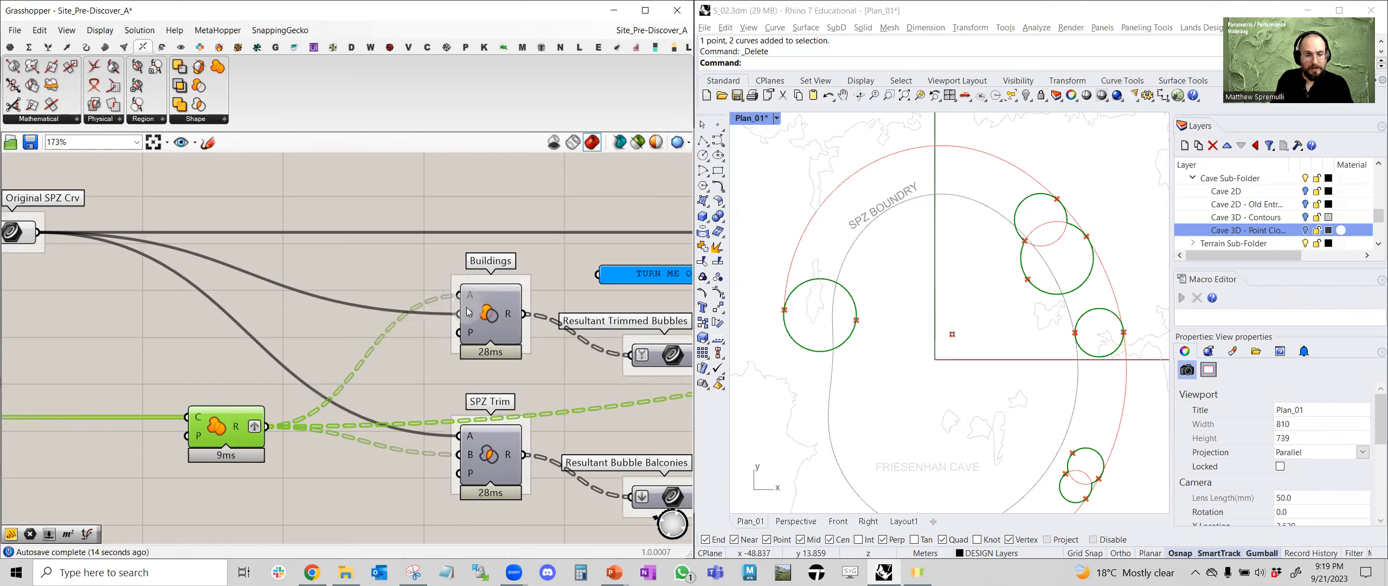
pyautogui.click(488, 316)
pyautogui.scroll(1, 487, 316)
pyautogui.middleClick(487, 316)
pyautogui.click(515, 289)
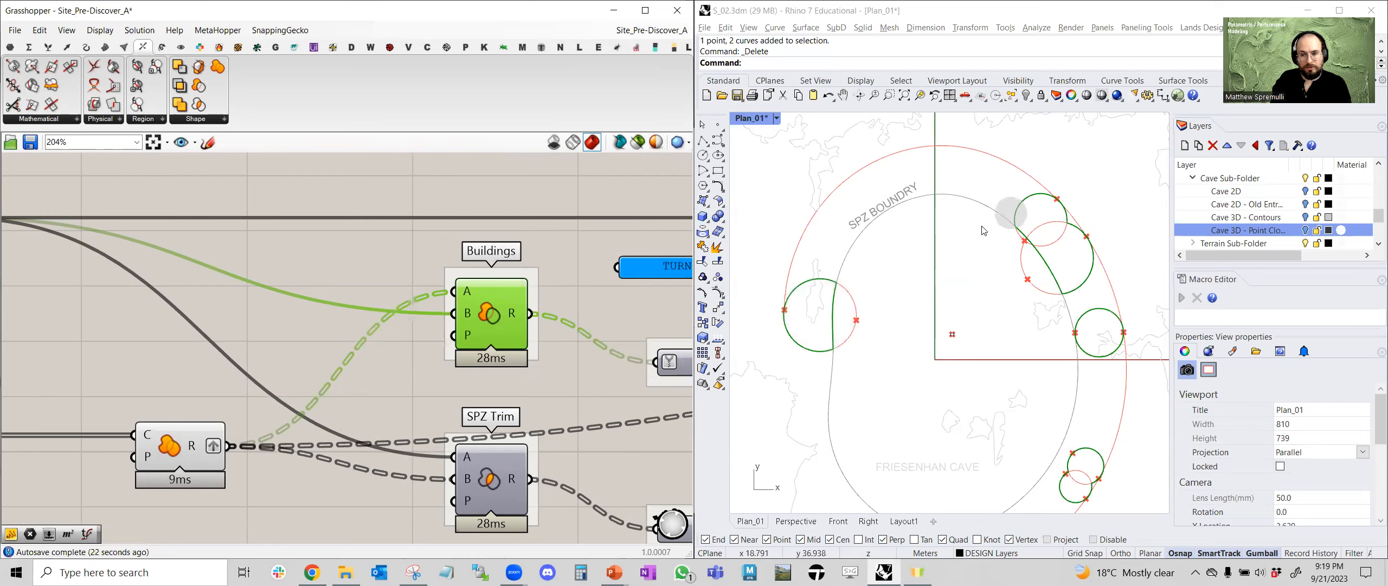
# Turn off the preview of the Original SPZ Crv parameter
pyautogui.scroll(-3, 517, 319)
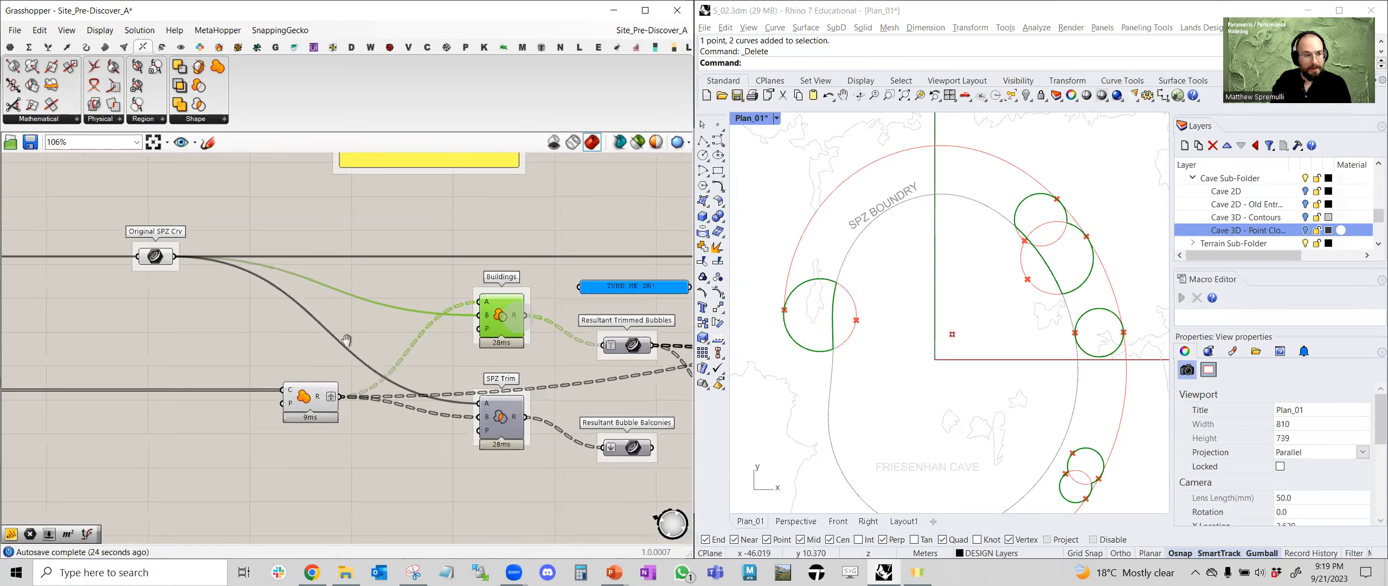
pyautogui.scroll(-1, 337, 337)
pyautogui.moveTo(92, 319); pyautogui.dragTo(251, 331, button='right')
pyautogui.click(343, 282)
pyautogui.middleClick(344, 281)
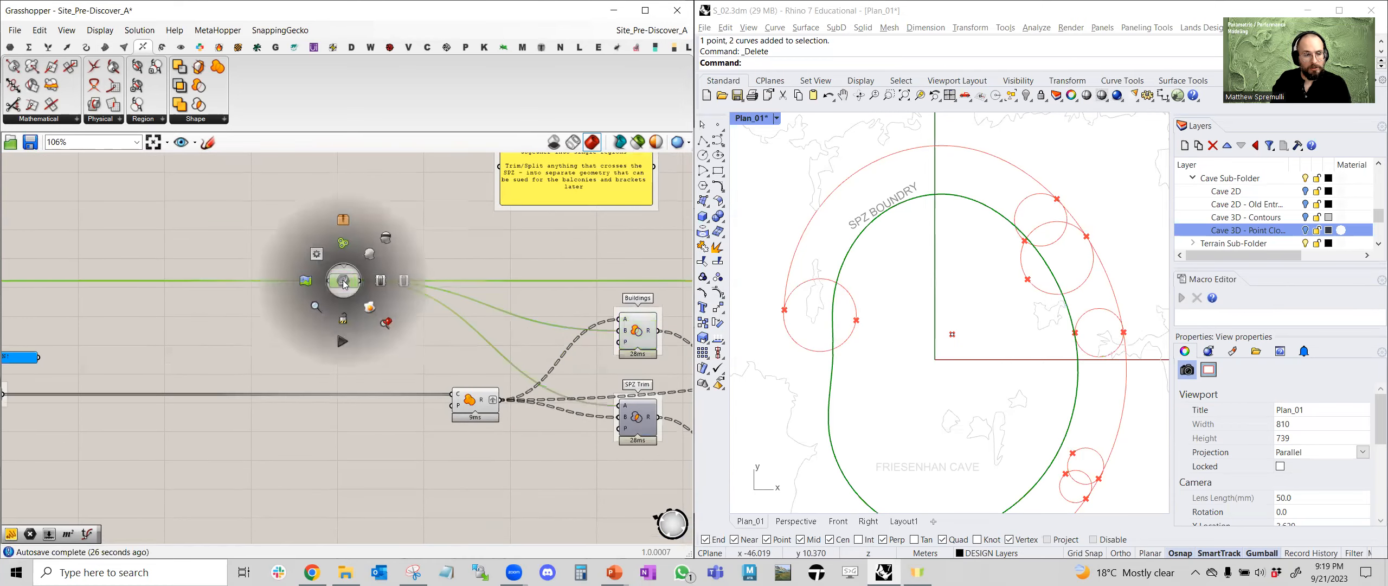
pyautogui.click(383, 237)
# Turn off the preview of the Resultant Bubbles parameter at the end of STEP_5
pyautogui.scroll(-4, 402, 276)
pyautogui.scroll(-1, 288, 276)
pyautogui.moveTo(220, 341); pyautogui.dragTo(407, 356, button='right')
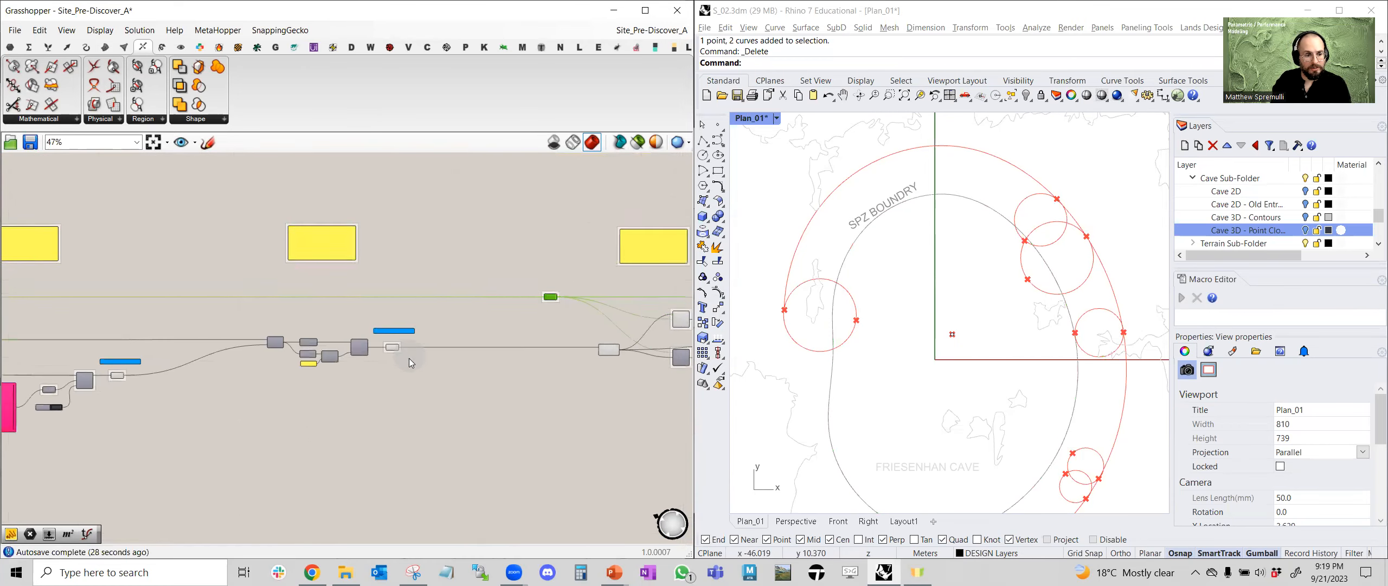
pyautogui.scroll(7, 401, 354)
pyautogui.click(376, 332)
pyautogui.middleClick(376, 331)
pyautogui.click(419, 288)
# Turn off the preview of the Region Union component in STEP_6
pyautogui.moveTo(573, 298); pyautogui.dragTo(428, 309, button='right')
pyautogui.moveTo(565, 338); pyautogui.dragTo(251, 388, button='right')
pyautogui.click(250, 412)
pyautogui.middleClick(250, 413)
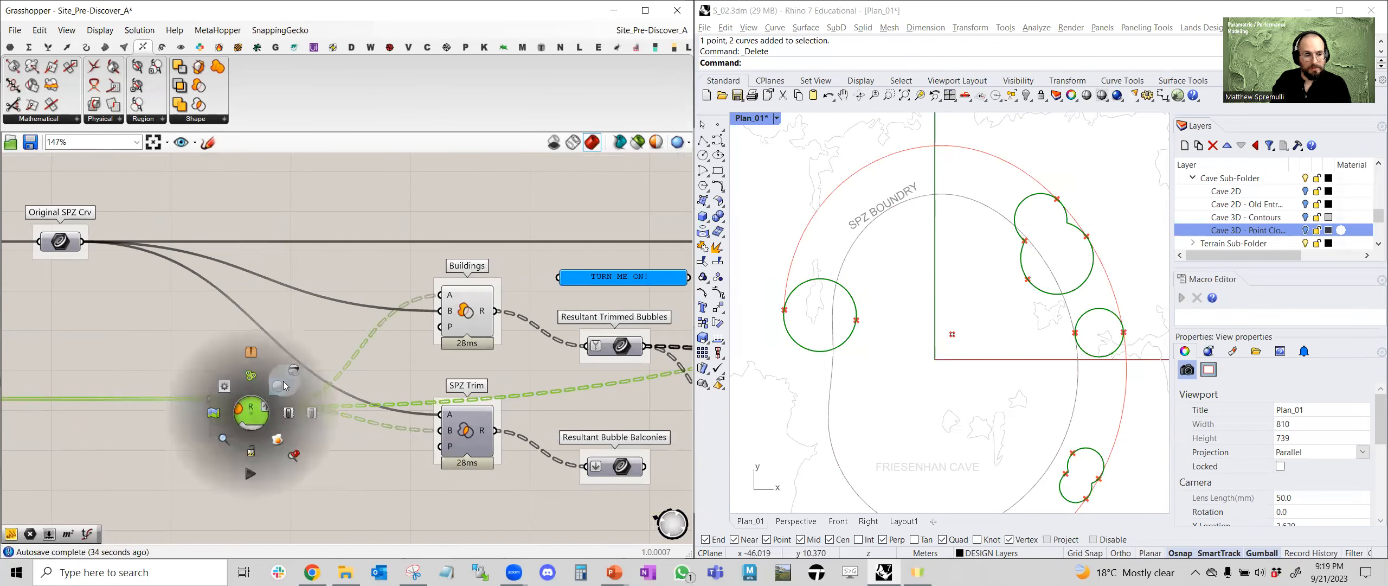
pyautogui.click(293, 370)
# Keep the preview of the Buildings component on and select it to inspect the bubble outlines trimmed against the SPZ curve
pyautogui.click(468, 321)
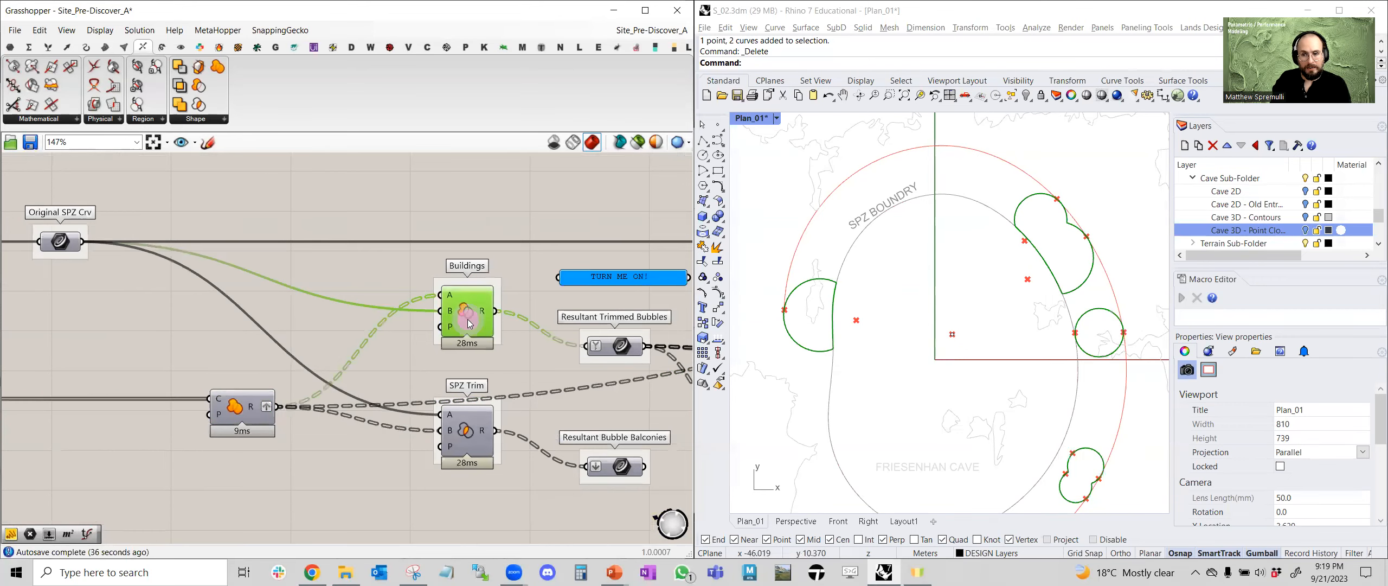
pyautogui.middleClick(470, 324)
pyautogui.click(495, 293)
pyautogui.click(528, 304)
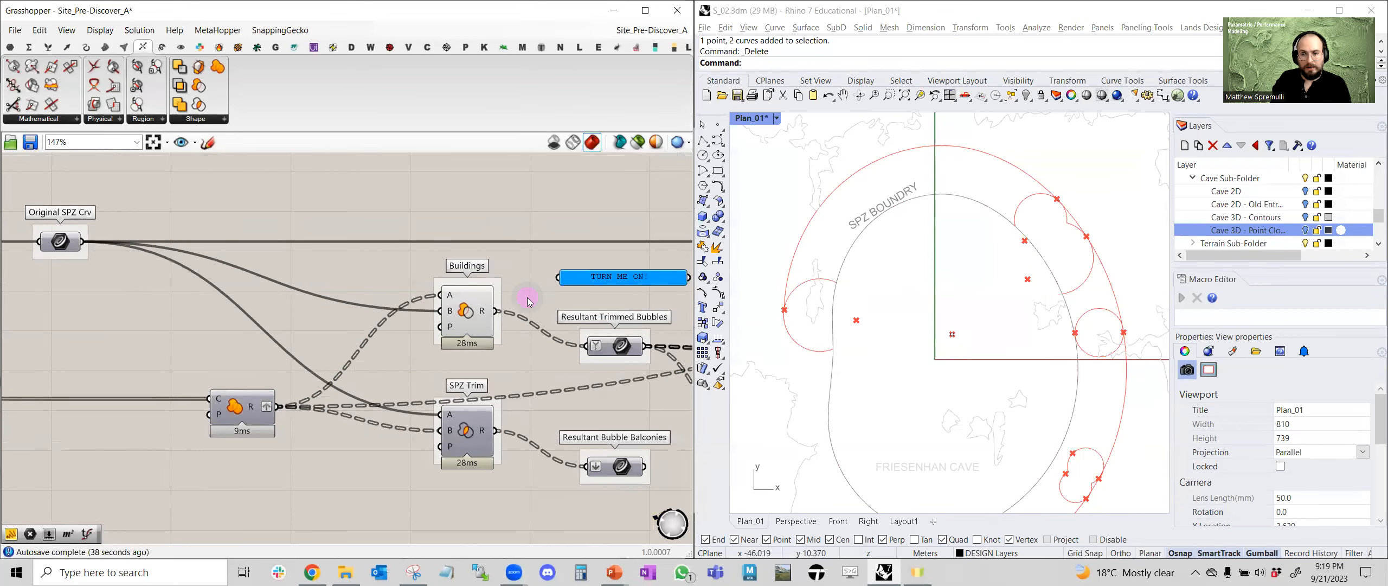
pyautogui.click(485, 314)
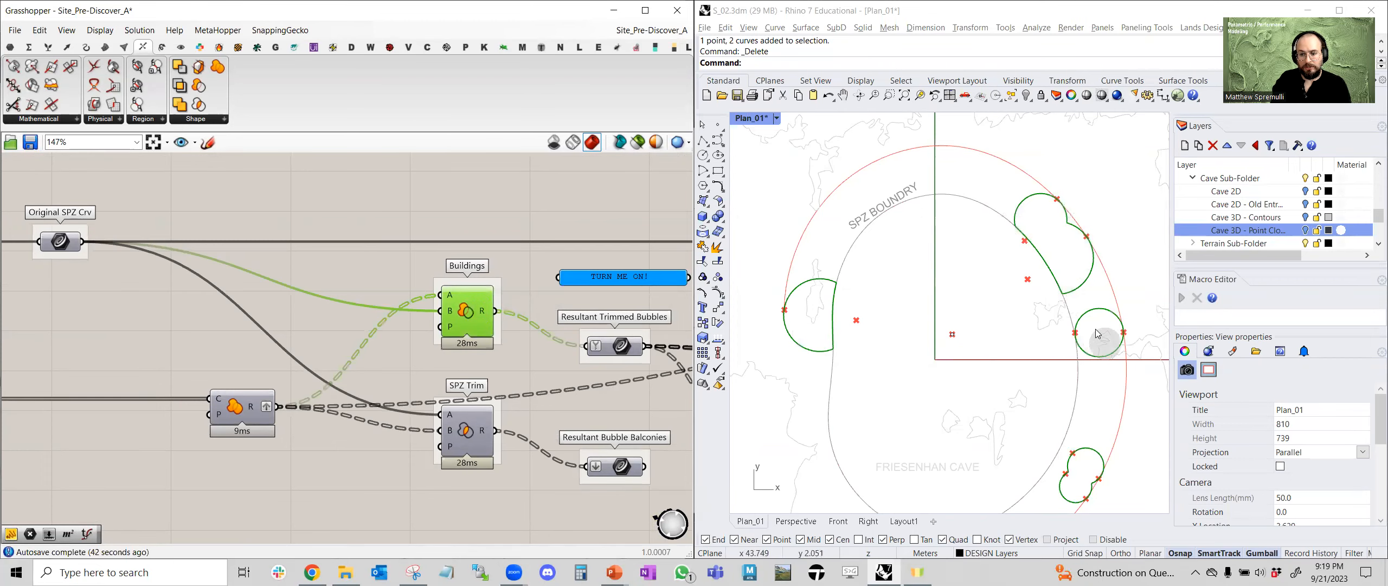
# Adjust a bubble diameter slider in the gene pool feeding Bubble Diameter Value
pyautogui.scroll(-2, 517, 325)
pyautogui.scroll(-2, 413, 312)
pyautogui.moveTo(341, 329); pyautogui.dragTo(659, 323, button='right')
pyautogui.scroll(2, 342, 359)
pyautogui.scroll(3, 361, 357)
pyautogui.moveTo(398, 357); pyautogui.dragTo(373, 371)
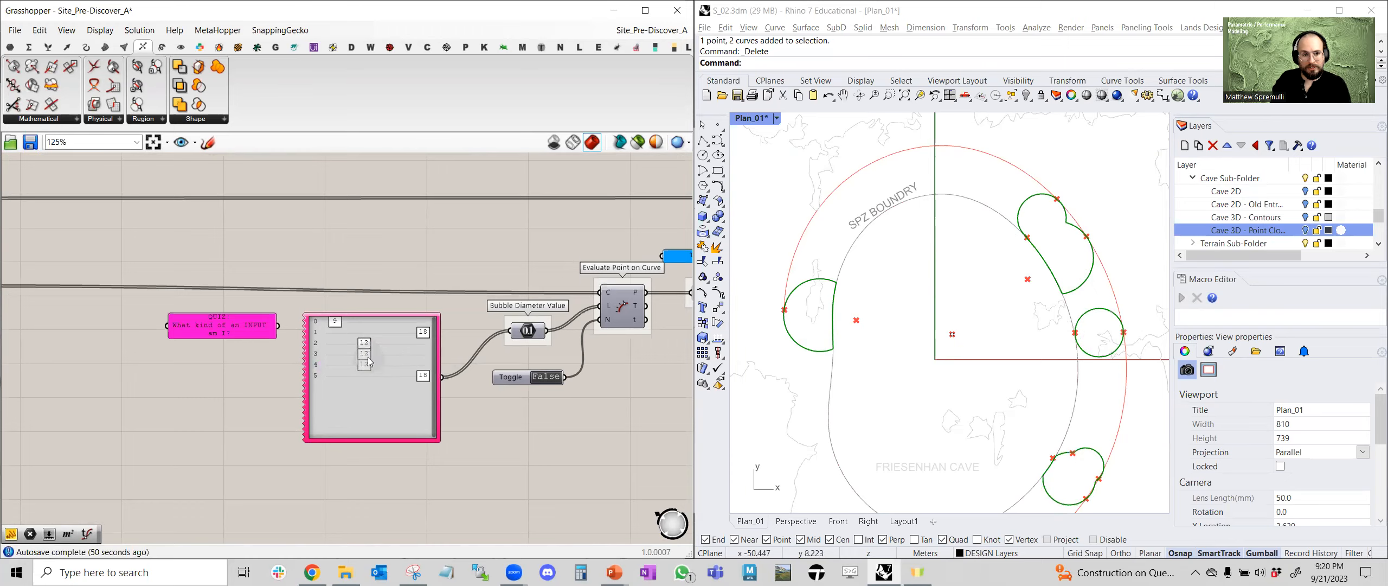
# Set slider 3 of the Bubble Positions gene pool to 0.91
pyautogui.scroll(-7, 368, 362)
pyautogui.moveTo(60, 353); pyautogui.dragTo(369, 349, button='right')
pyautogui.scroll(9, 336, 351)
pyautogui.moveTo(388, 340); pyautogui.dragTo(442, 344)
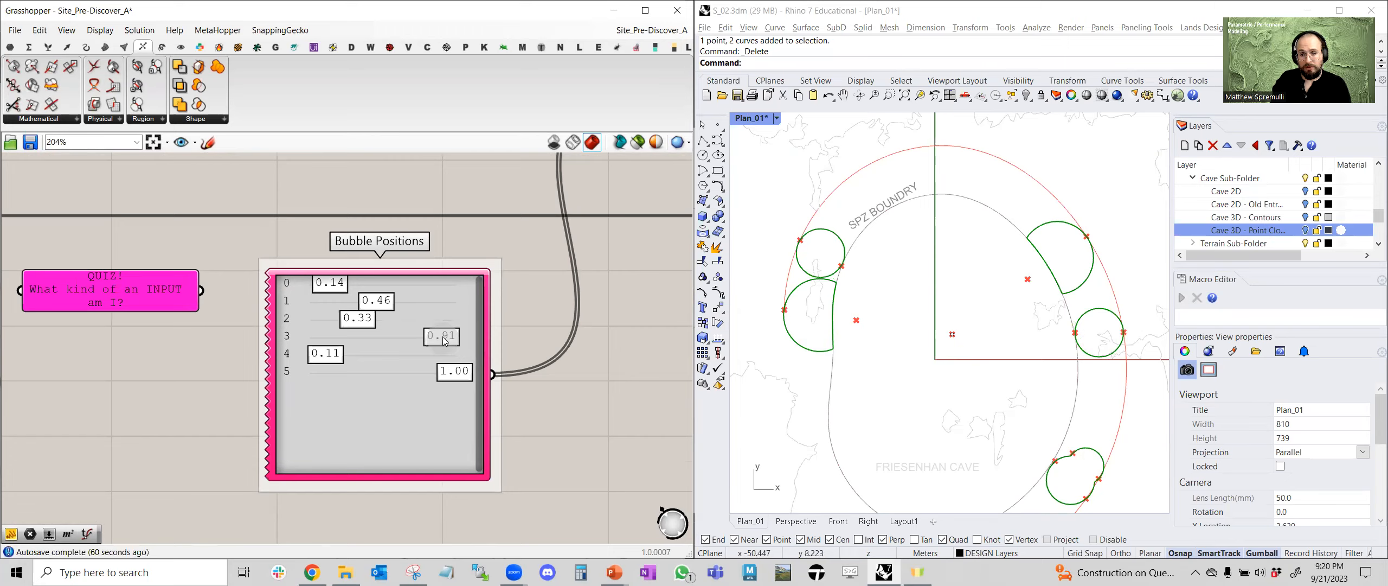
# Trace the definition from the Bubble Extent output through the bubble circles to the Buildings component in STEP_6
pyautogui.scroll(-3, 481, 316)
pyautogui.scroll(-4, 480, 317)
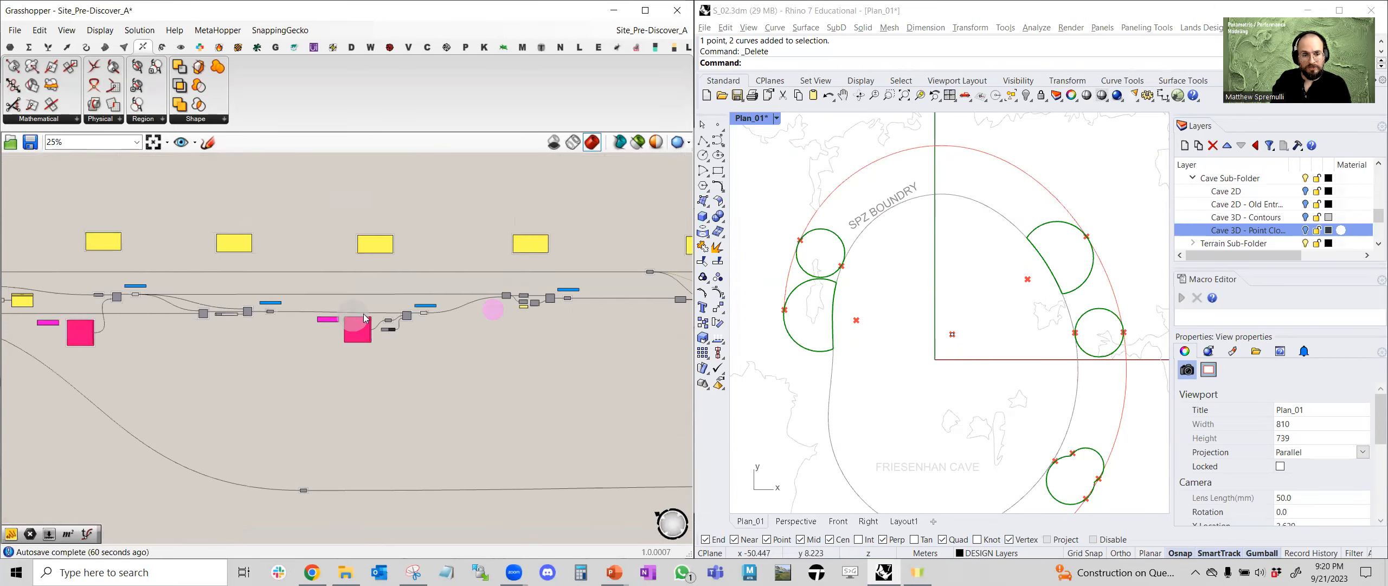
pyautogui.scroll(4, 441, 309)
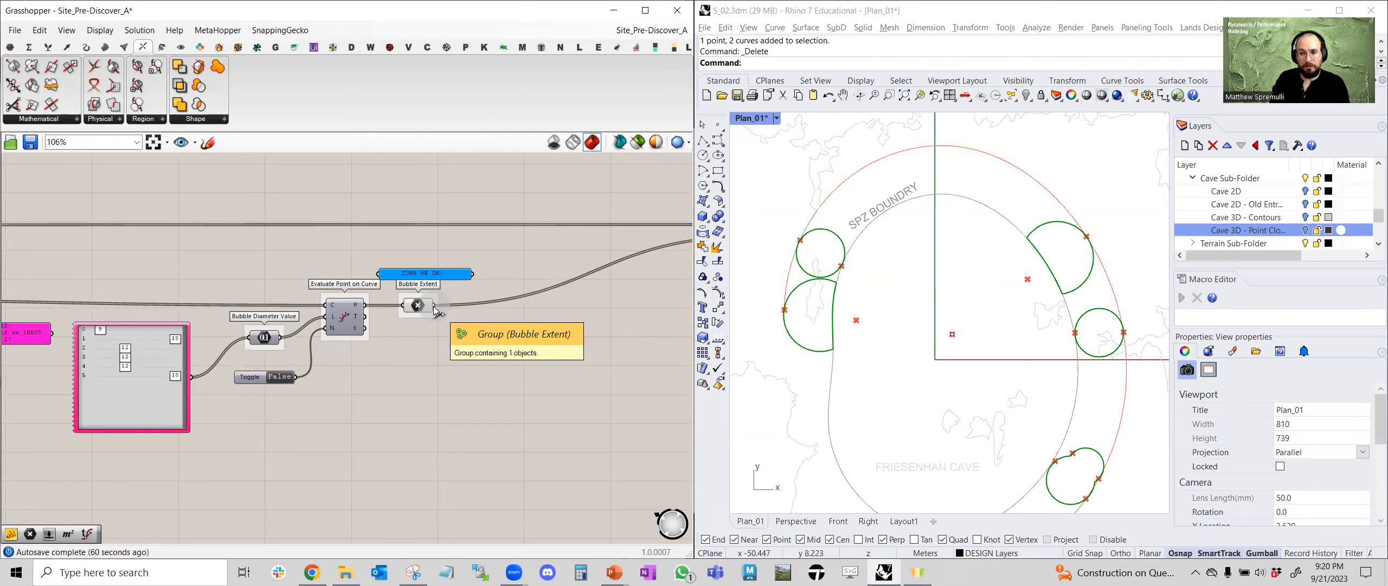
pyautogui.scroll(-3, 434, 307)
pyautogui.moveTo(594, 320); pyautogui.dragTo(296, 338, button='right')
pyautogui.scroll(3, 354, 298)
pyautogui.scroll(-3, 509, 322)
pyautogui.moveTo(664, 292); pyautogui.dragTo(342, 320, button='right')
pyautogui.scroll(4, 337, 326)
pyautogui.scroll(1, 294, 375)
pyautogui.moveTo(294, 374); pyautogui.dragTo(402, 333, button='right')
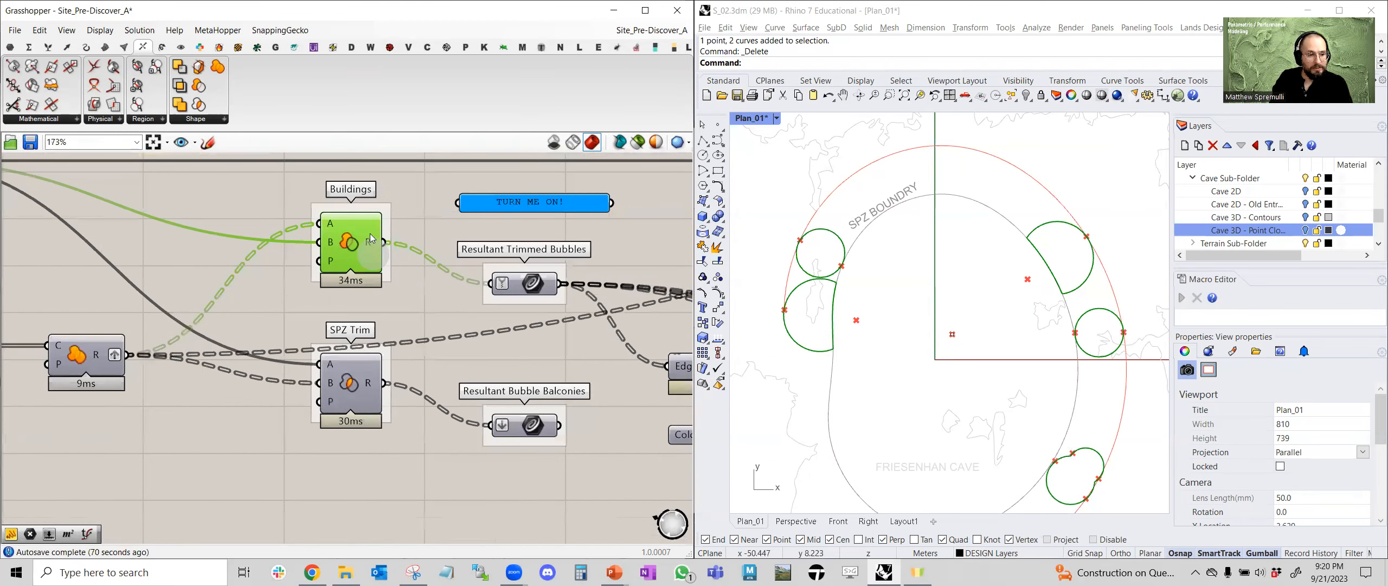
# Inspect the SPZ Trim result by temporarily previewing the Resultant Bubble Balconies parameter
pyautogui.moveTo(434, 342); pyautogui.dragTo(345, 371, button='right')
pyautogui.click(286, 420)
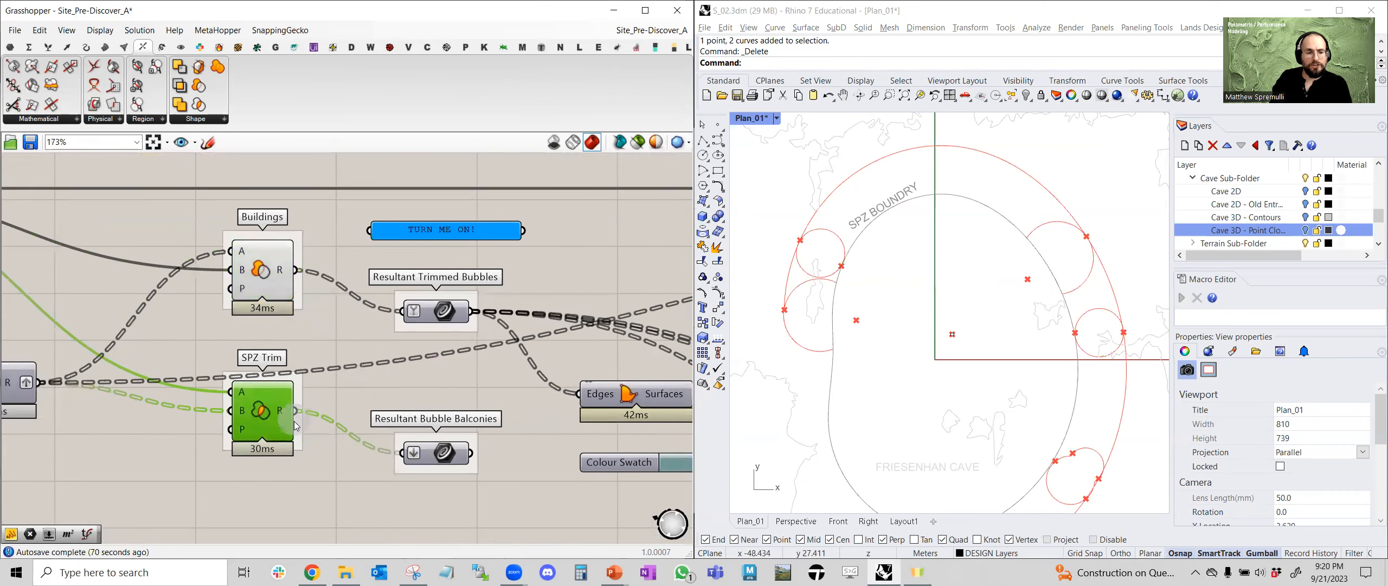
pyautogui.click(443, 453)
pyautogui.middleClick(443, 453)
pyautogui.click(469, 434)
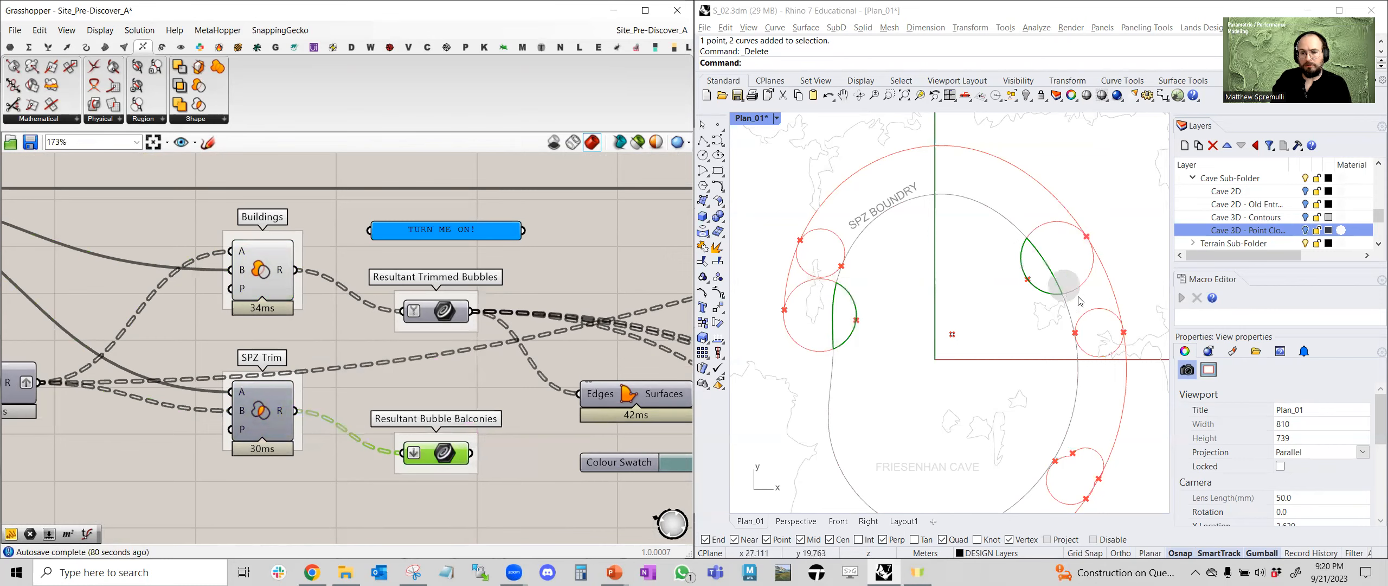
pyautogui.middleClick(437, 454)
pyautogui.click(478, 417)
# Inspect the trimmed bubbles as filled surfaces by temporarily previewing the material preview component fed by the Colour Swatch
pyautogui.moveTo(520, 404); pyautogui.dragTo(286, 387, button='right')
pyautogui.click(543, 383)
pyautogui.middleClick(543, 386)
pyautogui.click(575, 357)
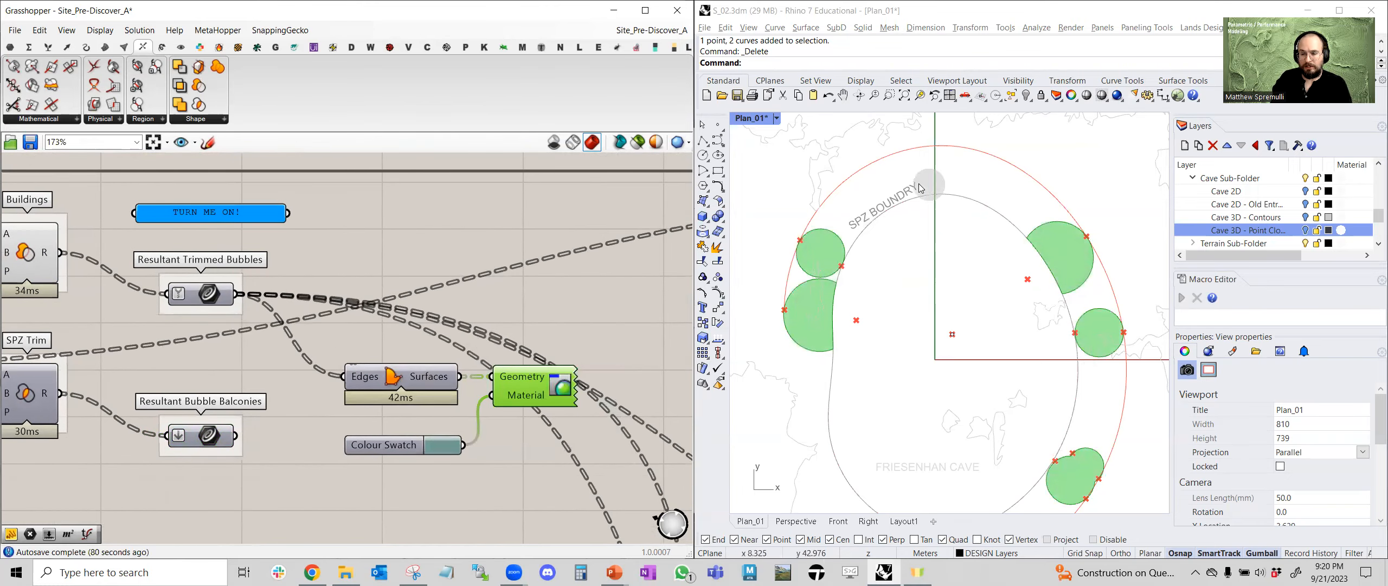
pyautogui.scroll(-2, 320, 315)
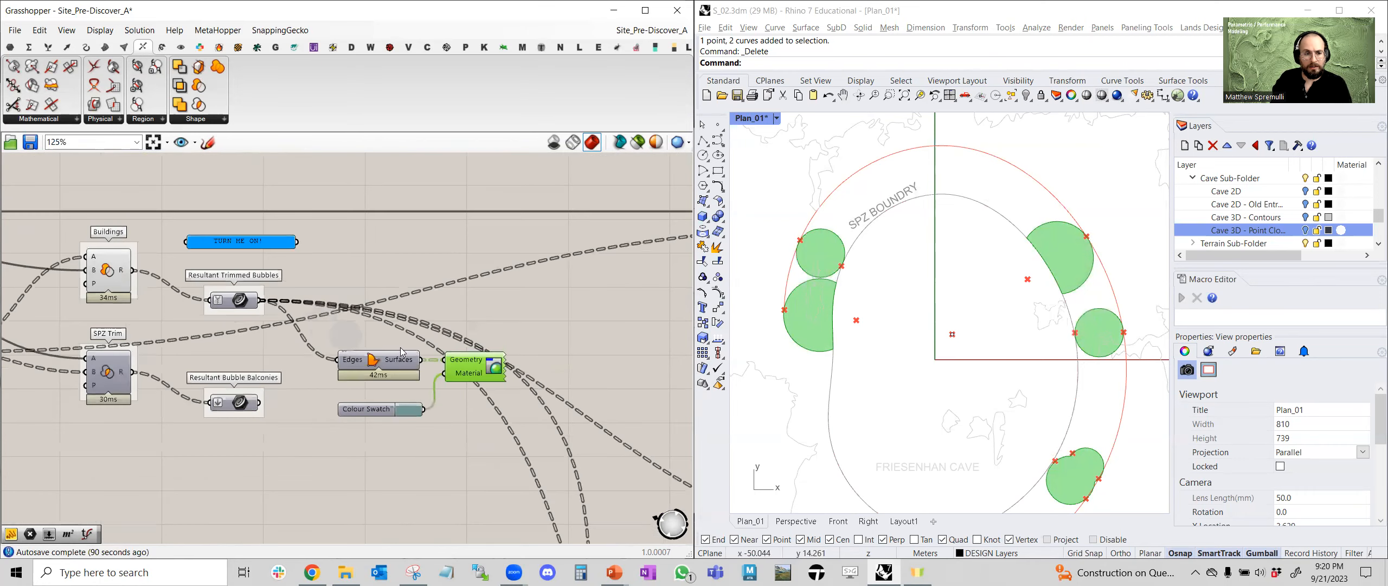
pyautogui.middleClick(484, 370)
pyautogui.click(516, 342)
# Review the overall sequence of step groups in the definition, up to the STEP_6 Bubble Join/Trim group
pyautogui.scroll(-5, 351, 371)
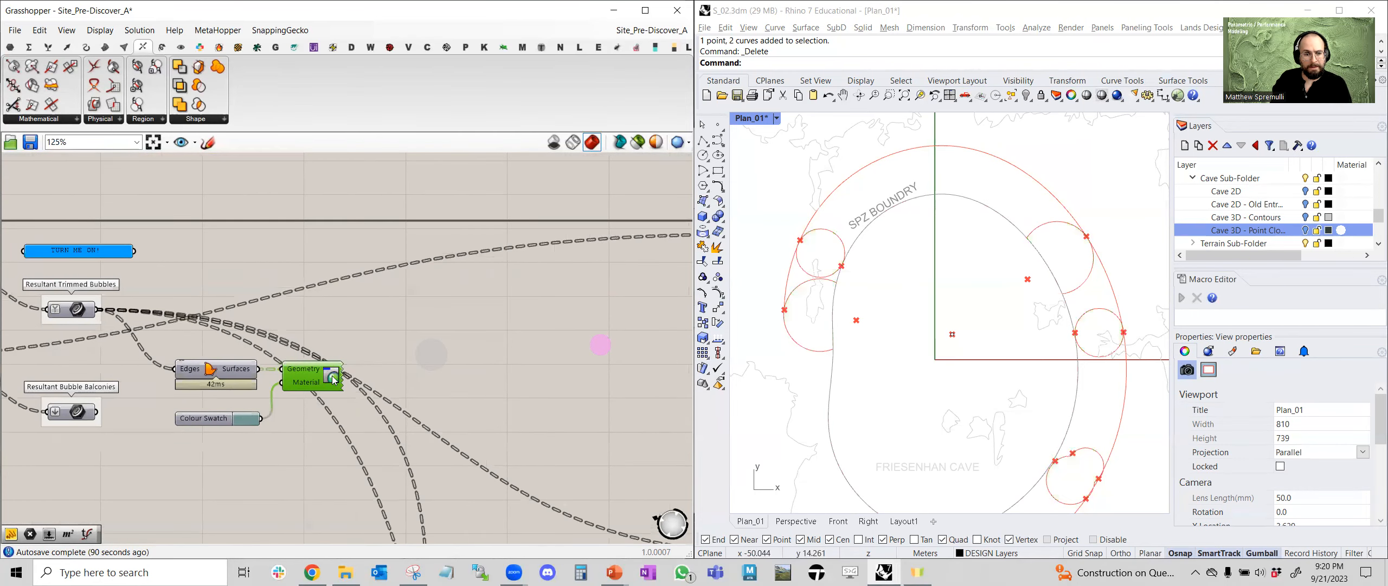
pyautogui.scroll(4, 436, 300)
pyautogui.moveTo(405, 350)
pyautogui.mouseDown(button='right')
pyautogui.moveTo(352, 372)
pyautogui.moveTo(385, 354)
pyautogui.mouseUp(button='right')
pyautogui.scroll(-7, 435, 299)
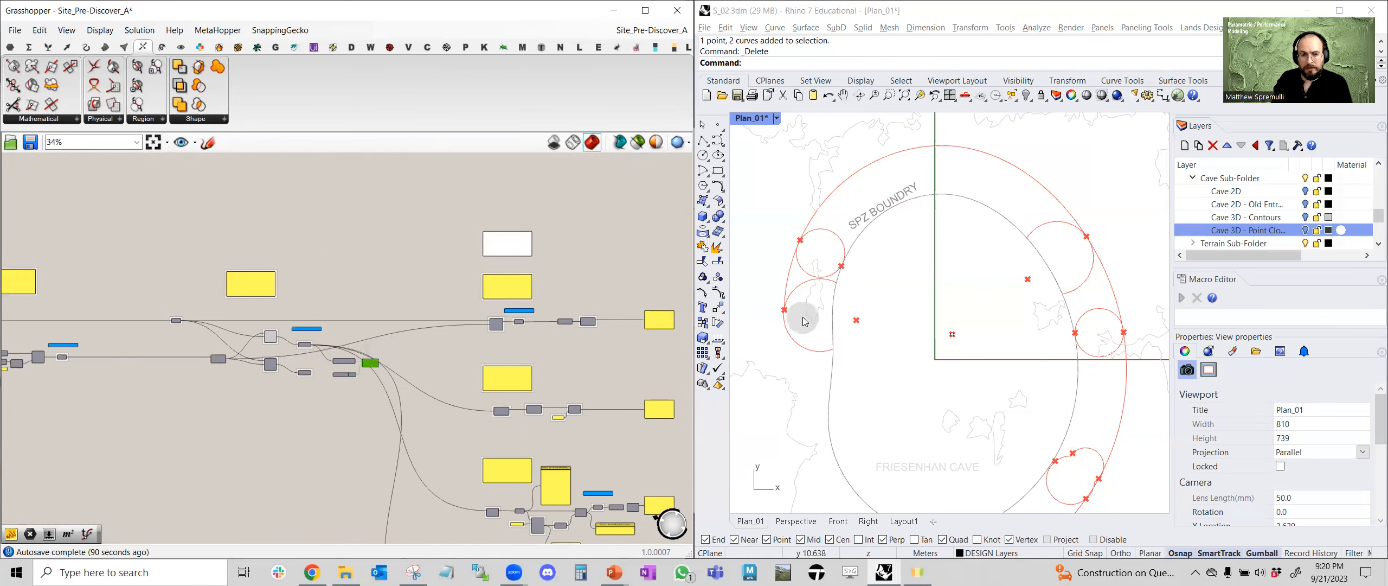
pyautogui.scroll(-5, 483, 328)
pyautogui.moveTo(300, 348); pyautogui.dragTo(451, 345, button='right')
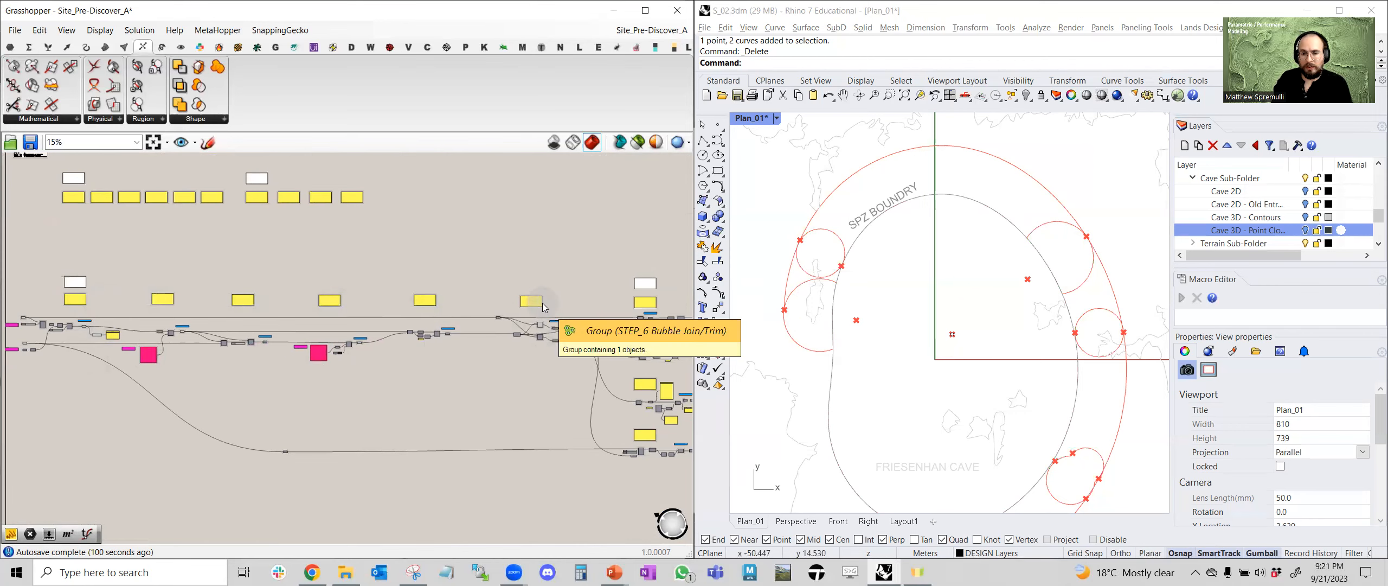
# Trace the STEP_6 outputs through the definition to the GOAL_1 Light Openings group and the other goal groups
pyautogui.scroll(6, 542, 306)
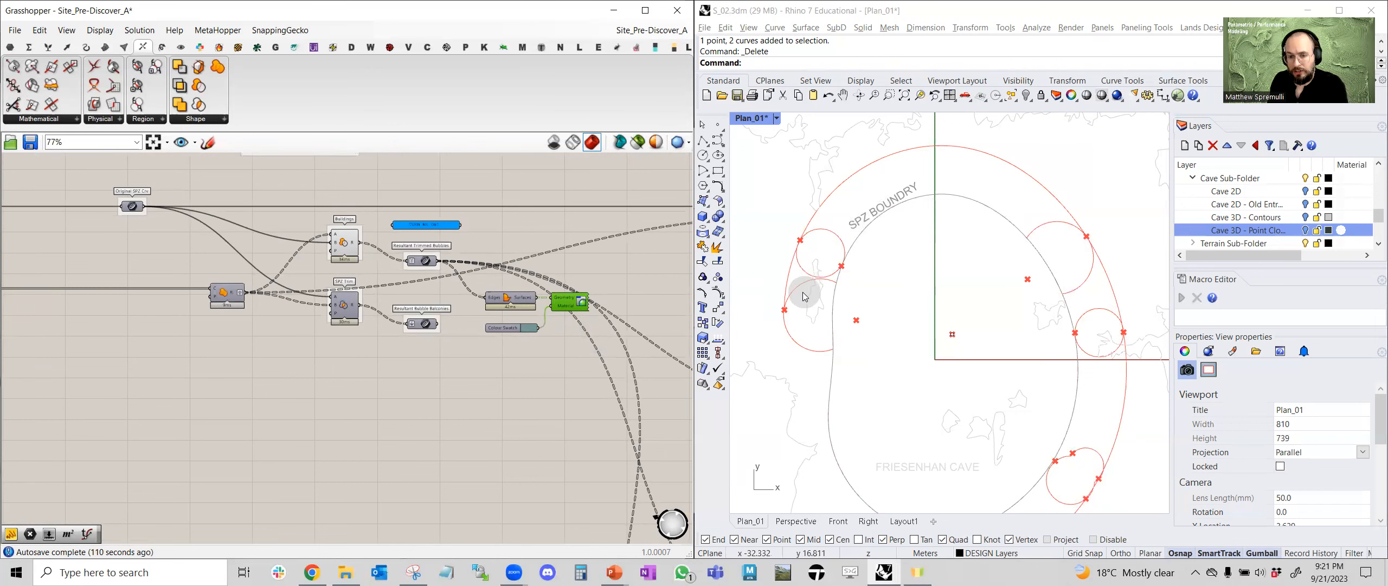
pyautogui.moveTo(618, 311); pyautogui.dragTo(423, 366, button='right')
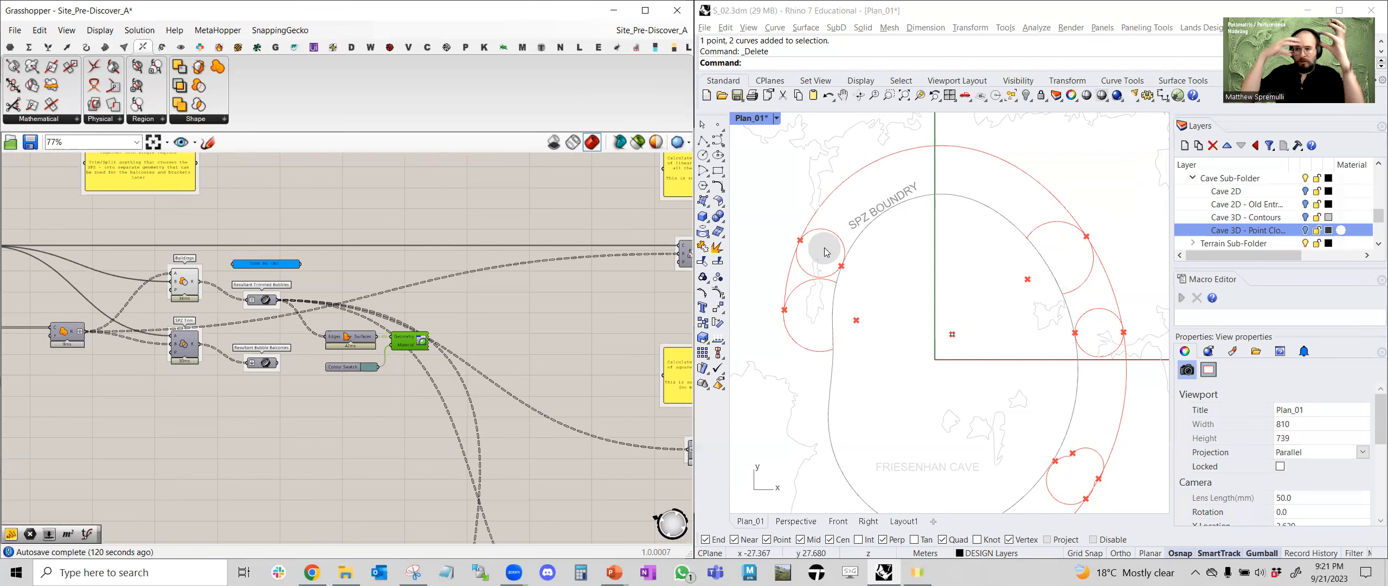
pyautogui.moveTo(632, 307); pyautogui.dragTo(338, 380, button='right')
pyautogui.scroll(1, 425, 264)
pyautogui.scroll(2, 425, 265)
pyautogui.moveTo(561, 235); pyautogui.dragTo(528, 355, button='right')
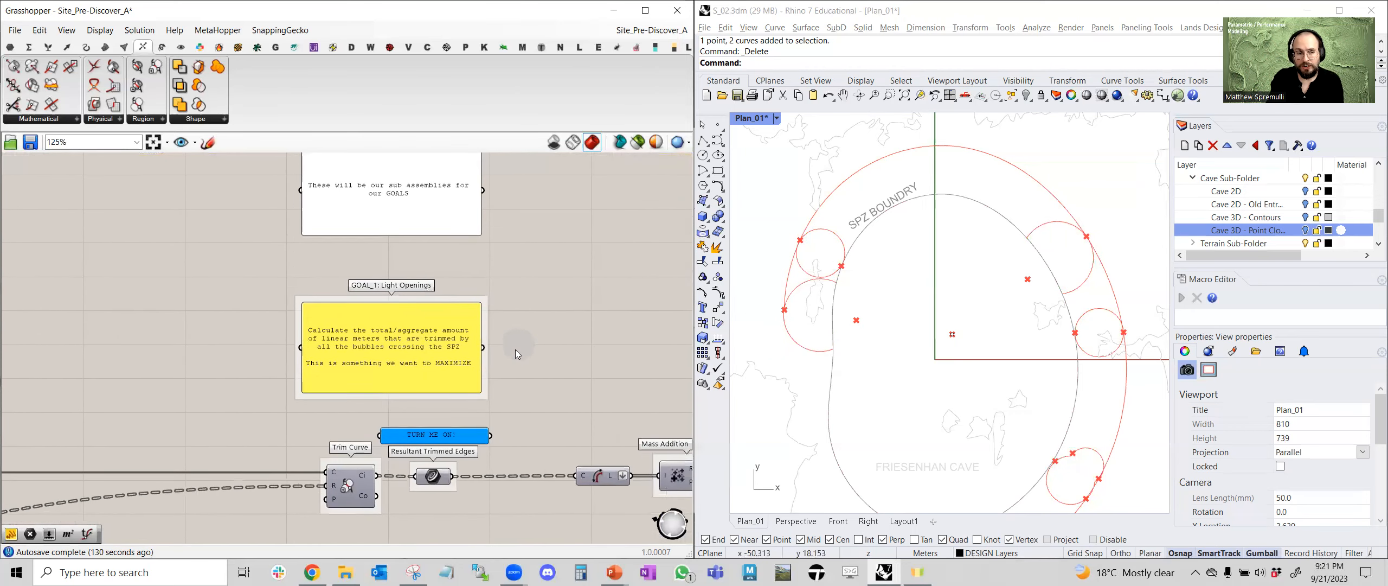
pyautogui.scroll(-6, 515, 354)
pyautogui.scroll(-2, 492, 317)
pyautogui.moveTo(539, 260); pyautogui.dragTo(513, 358, button='right')
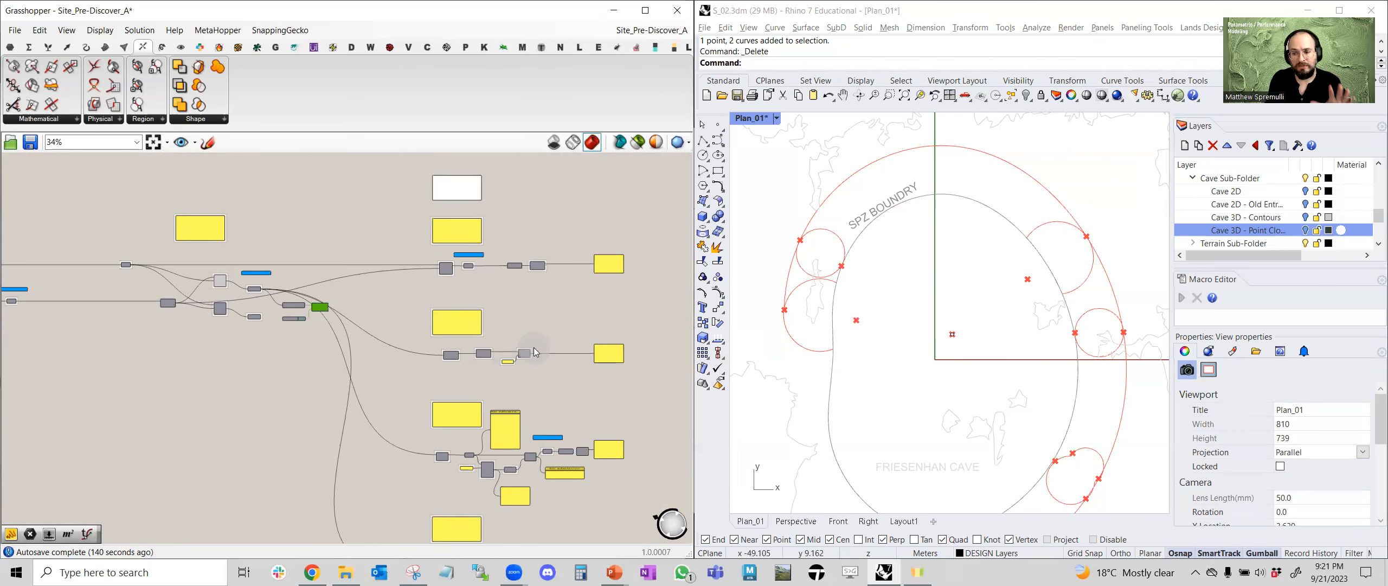
# Review the row of step description panels from the first step through to the adjoining set of panels
pyautogui.moveTo(494, 390)
pyautogui.mouseDown(button='right')
pyautogui.moveTo(496, 319)
pyautogui.moveTo(410, 352)
pyautogui.mouseUp(button='right')
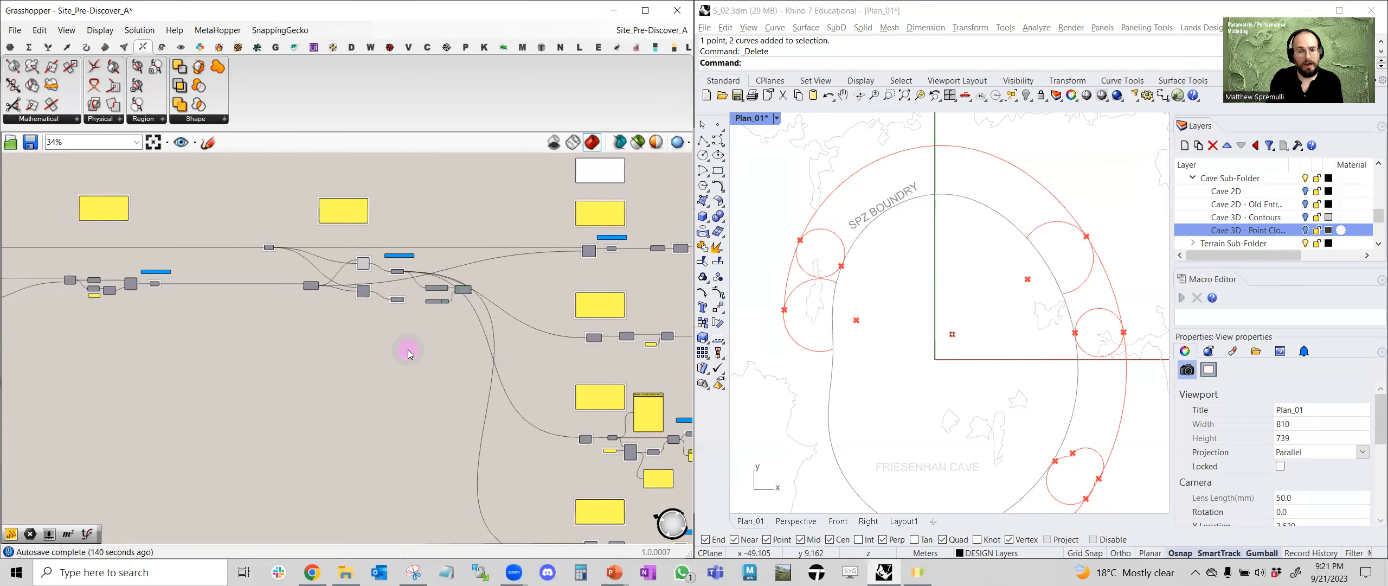
pyautogui.scroll(-3, 430, 330)
pyautogui.moveTo(353, 300); pyautogui.dragTo(560, 406, button='right')
pyautogui.moveTo(140, 266); pyautogui.dragTo(205, 266, button='right')
pyautogui.scroll(10, 184, 268)
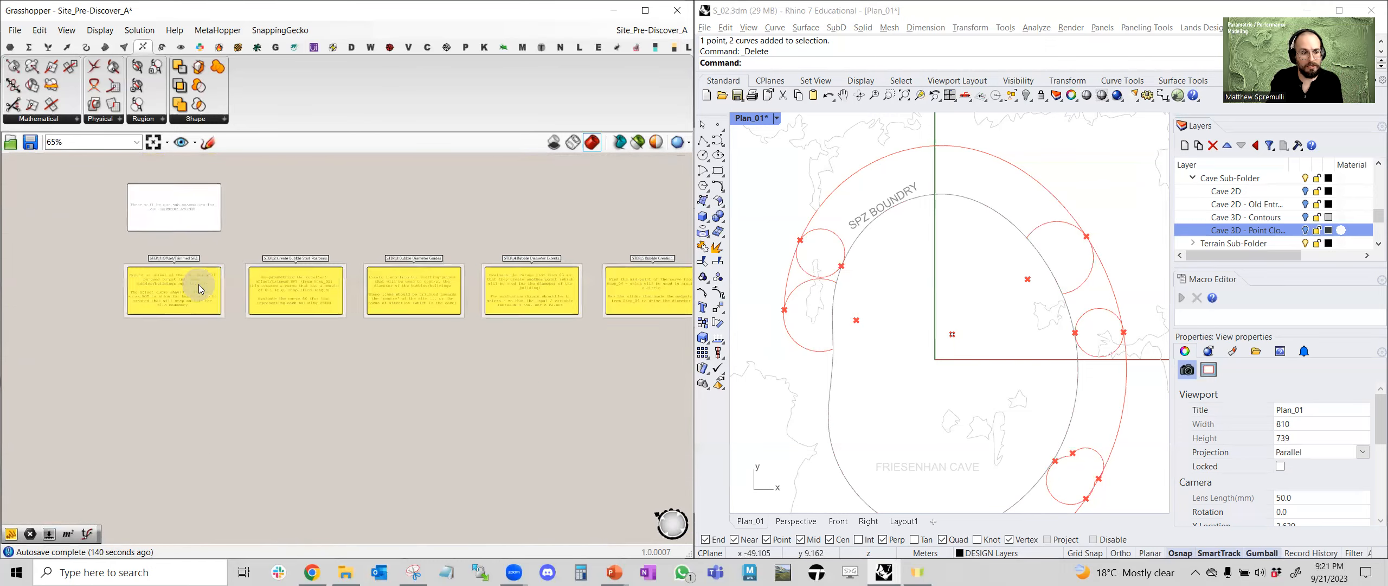
pyautogui.scroll(-5, 191, 284)
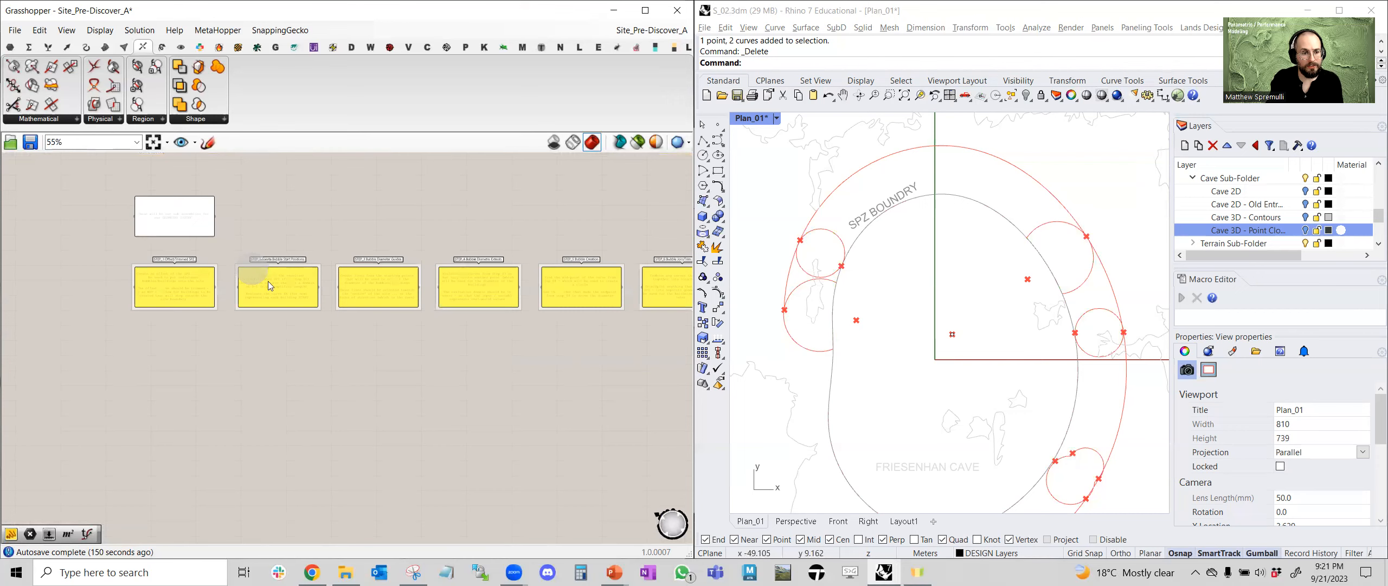
pyautogui.moveTo(613, 290); pyautogui.dragTo(297, 318, button='right')
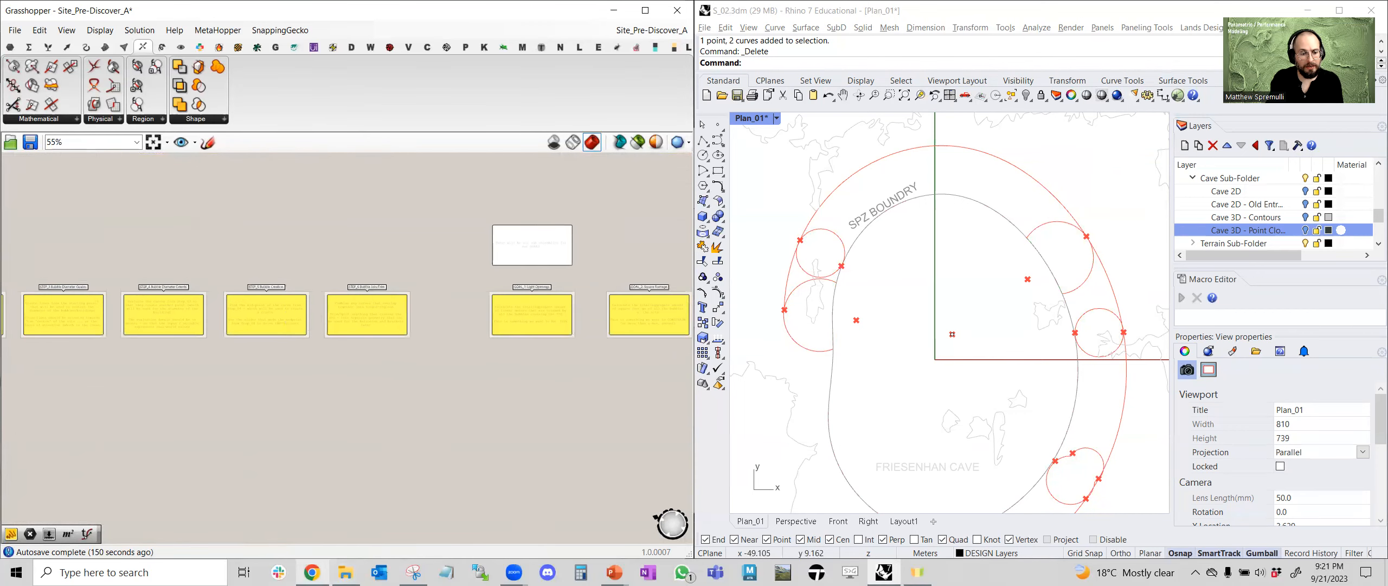
# Switch to the Miro board in Chrome and examine the STEP_06 row's sketch, plan view, Grasshopper capture and combine/trim notes
pyautogui.click(315, 572)
pyautogui.scroll(-5, 417, 366)
pyautogui.moveTo(487, 417); pyautogui.dragTo(428, 97, button='right')
pyautogui.scroll(2, 379, 303)
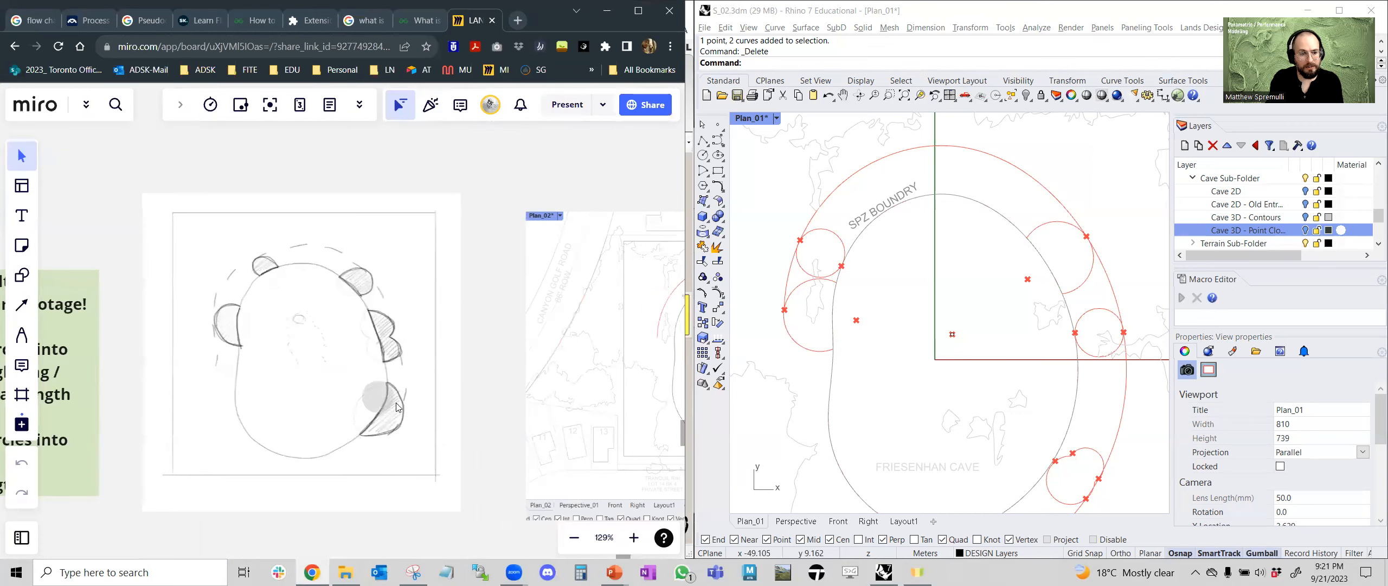
pyautogui.scroll(-4, 467, 398)
pyautogui.moveTo(541, 299); pyautogui.dragTo(320, 310, button='right')
pyautogui.moveTo(490, 368); pyautogui.dragTo(350, 348, button='right')
pyautogui.scroll(4, 355, 330)
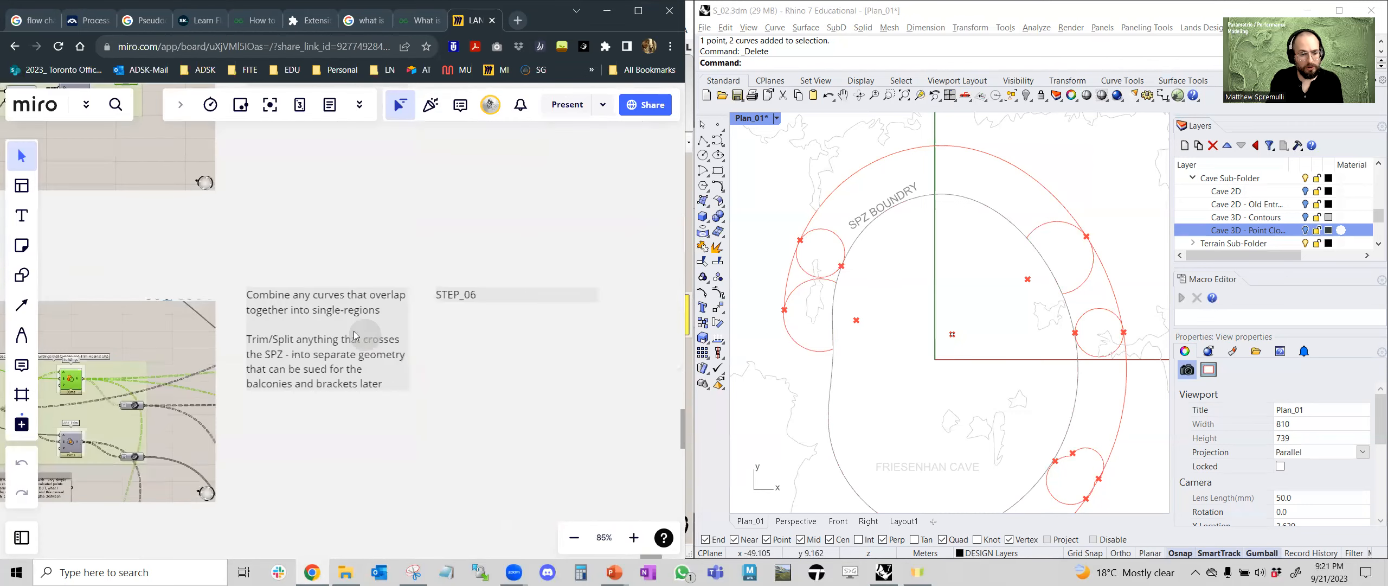
pyautogui.scroll(-4, 325, 383)
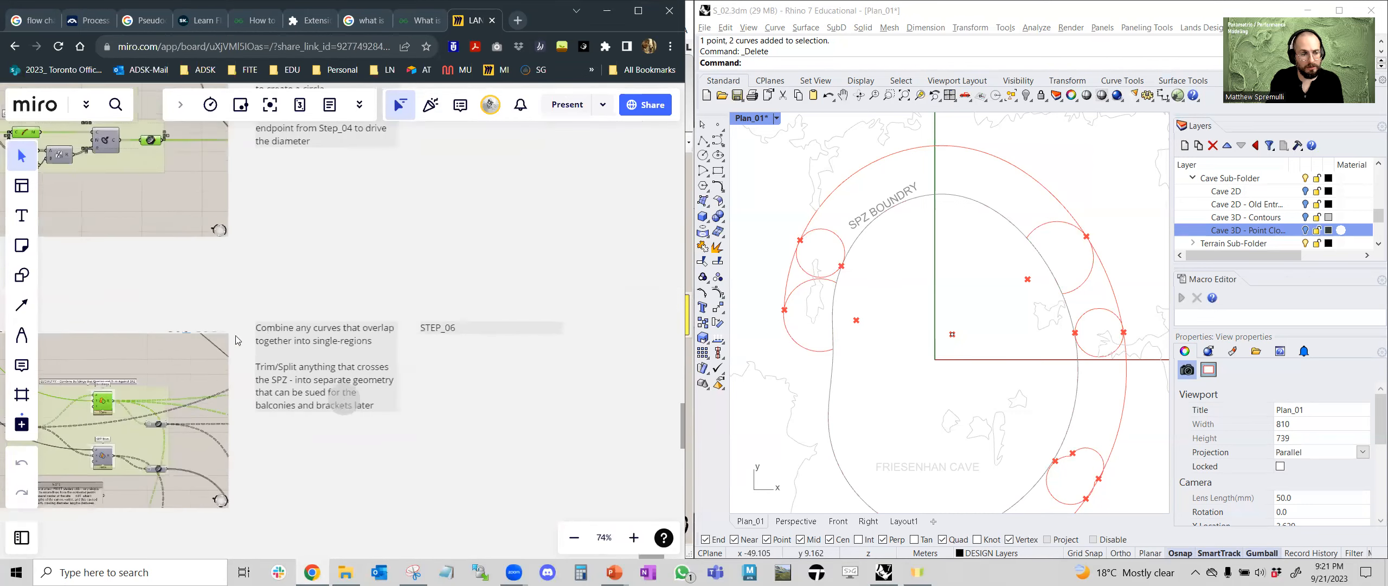
pyautogui.moveTo(200, 310); pyautogui.dragTo(385, 308, button='right')
pyautogui.scroll(3, 328, 416)
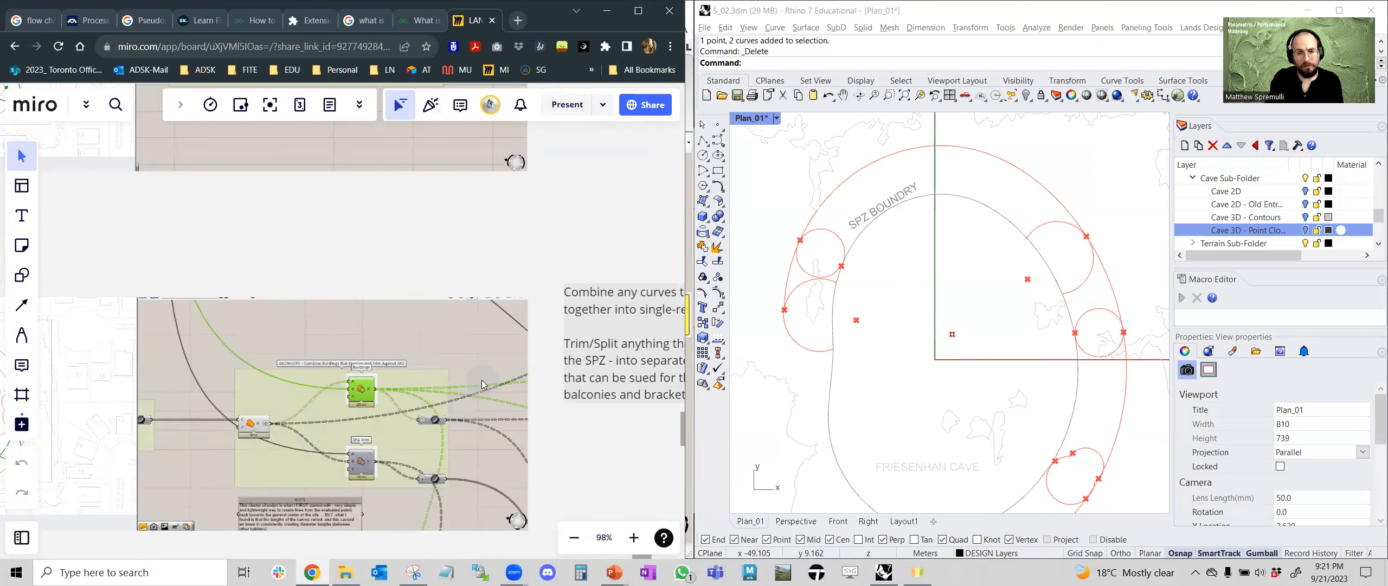
pyautogui.scroll(-3, 534, 308)
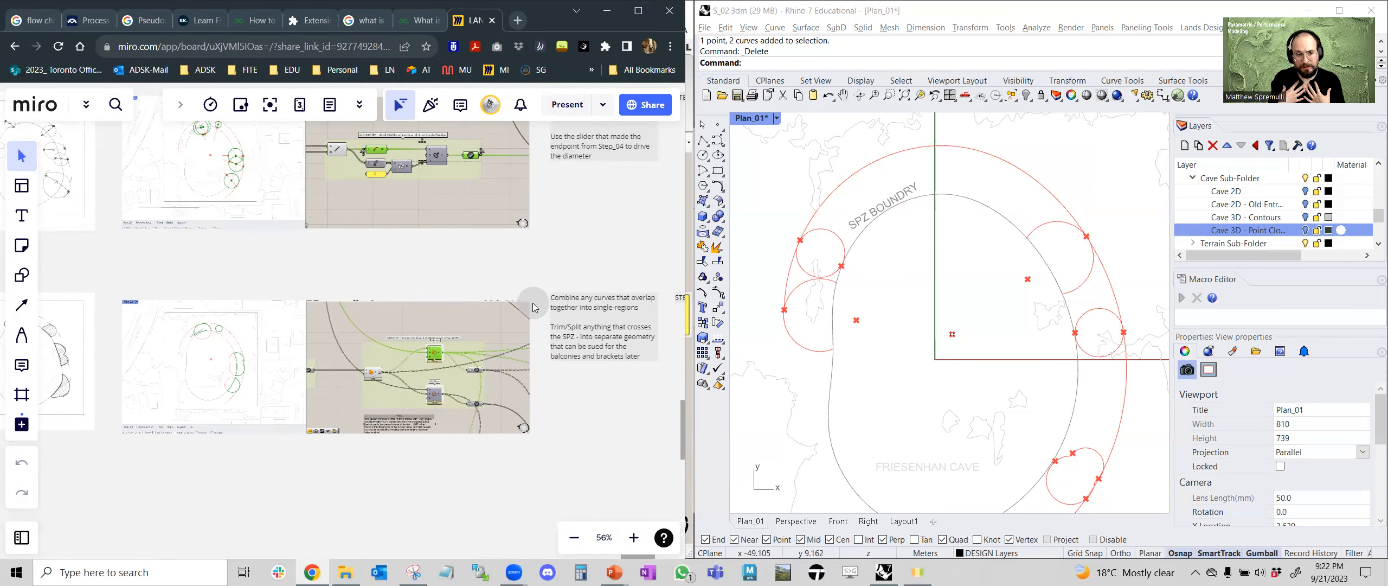
pyautogui.moveTo(388, 280); pyautogui.dragTo(583, 278, button='right')
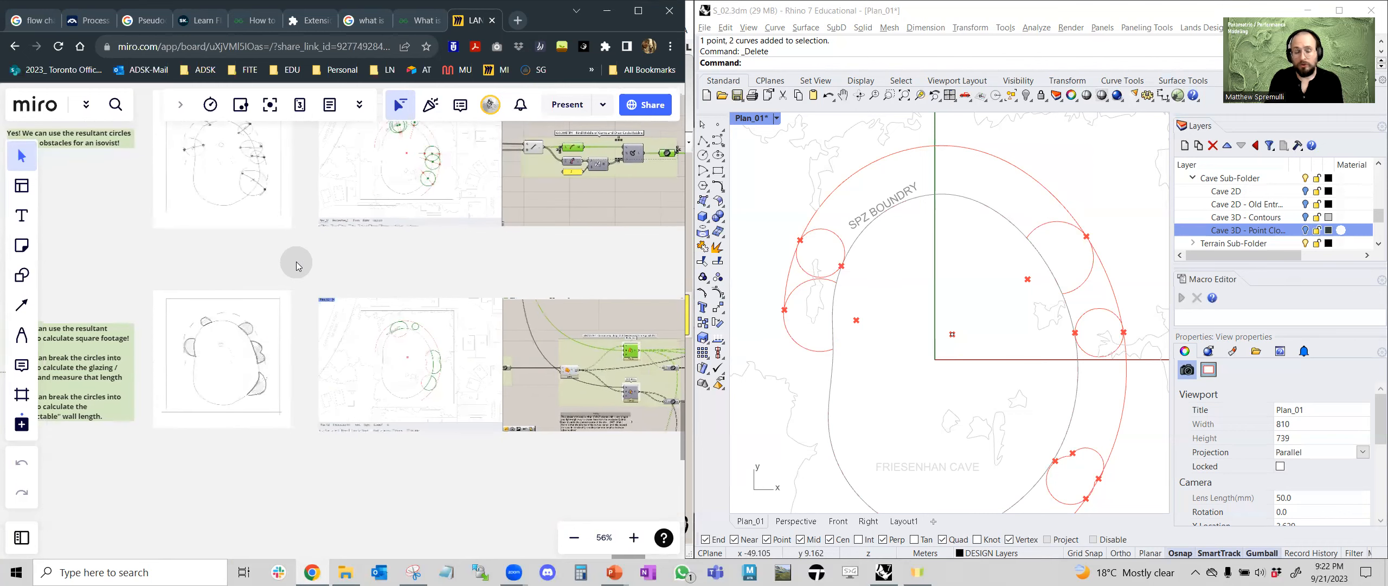
# Review the project title, goals and aspirations, and precedent images in the worksheet's Overview section
pyautogui.scroll(-10, 298, 268)
pyautogui.moveTo(323, 270)
pyautogui.mouseDown(button='right')
pyautogui.moveTo(433, 360)
pyautogui.moveTo(543, 405)
pyautogui.mouseUp(button='right')
pyautogui.moveTo(495, 247); pyautogui.dragTo(511, 418, button='right')
pyautogui.scroll(4, 374, 288)
pyautogui.scroll(8, 374, 287)
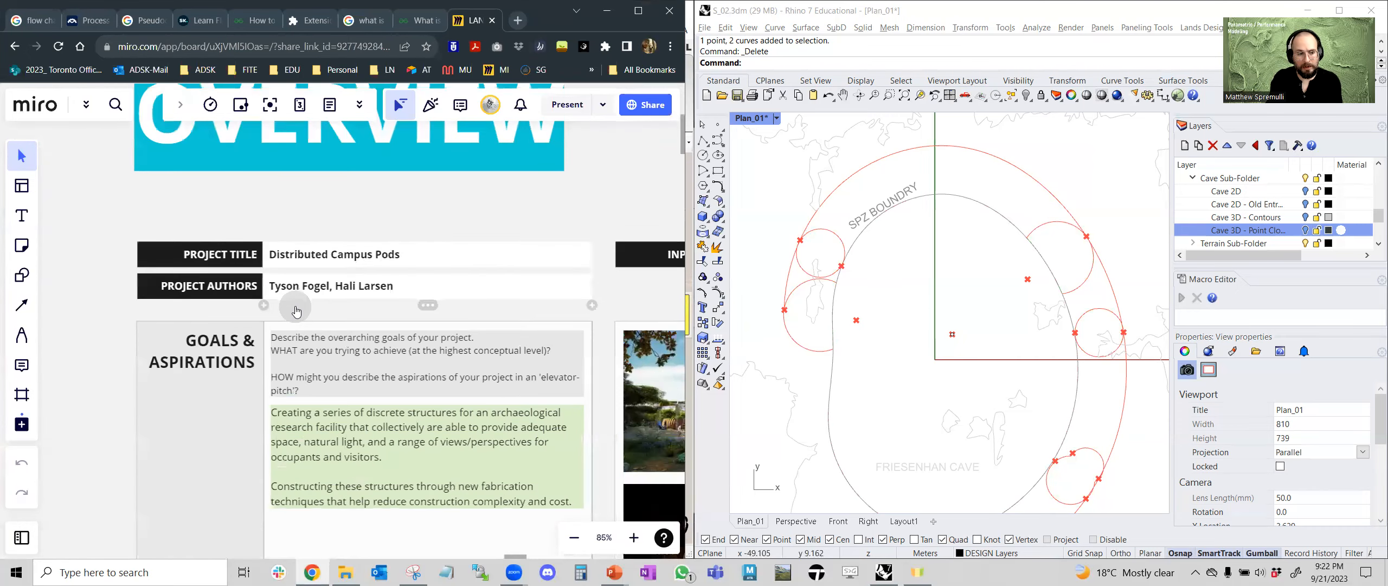
pyautogui.scroll(2, 296, 310)
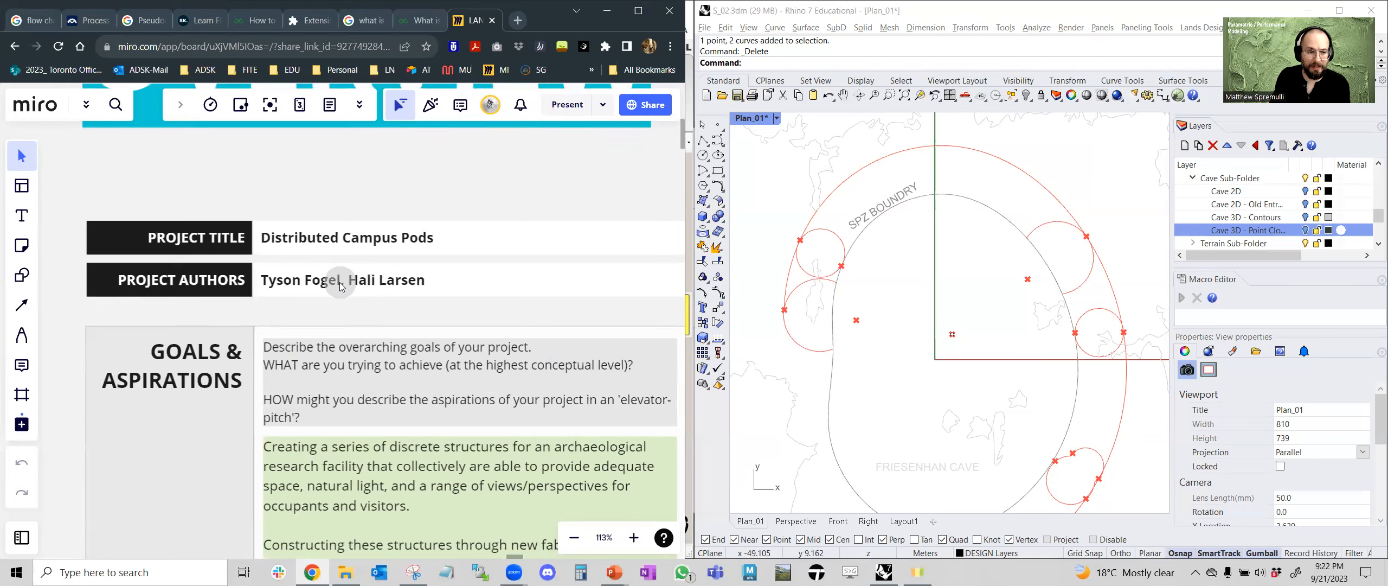
pyautogui.scroll(-5, 395, 284)
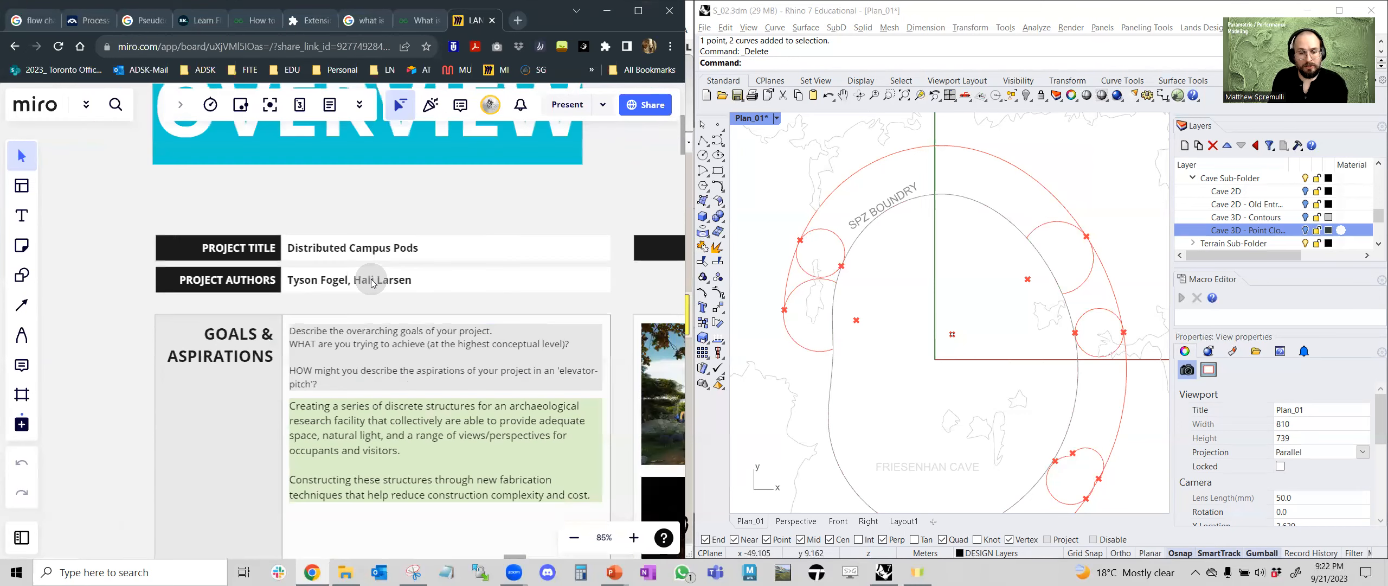
pyautogui.moveTo(595, 239); pyautogui.dragTo(412, 232)
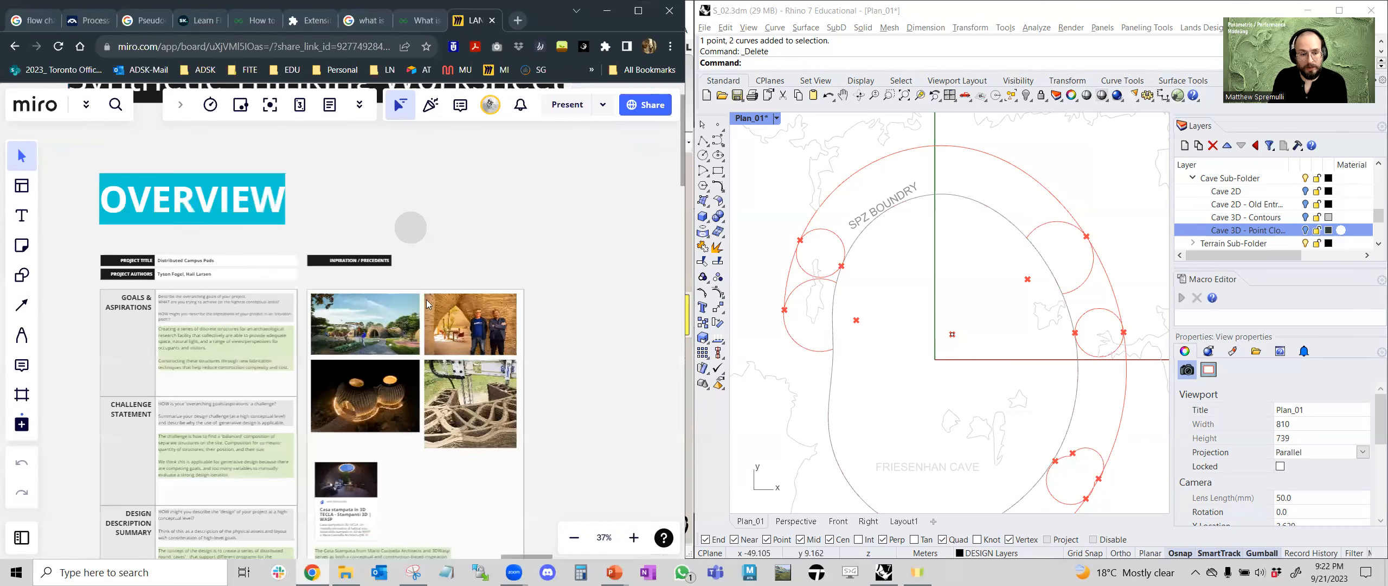
pyautogui.scroll(4, 385, 409)
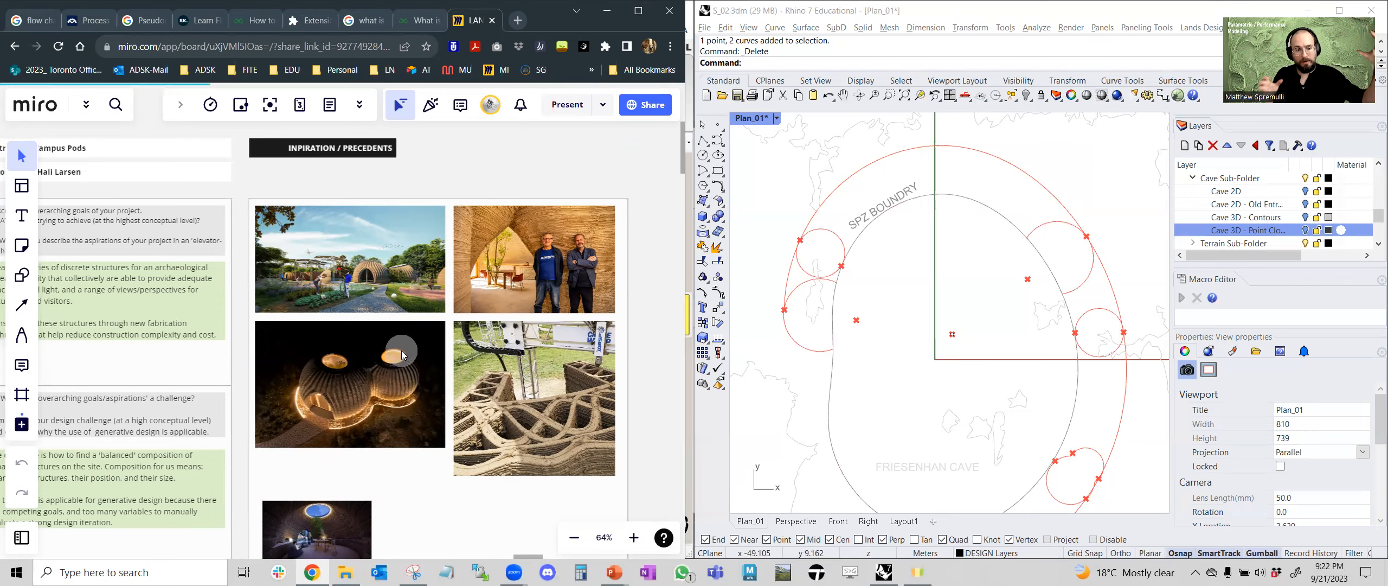
# Look over the worksheet's overall layout and its Generators table
pyautogui.scroll(-10, 402, 355)
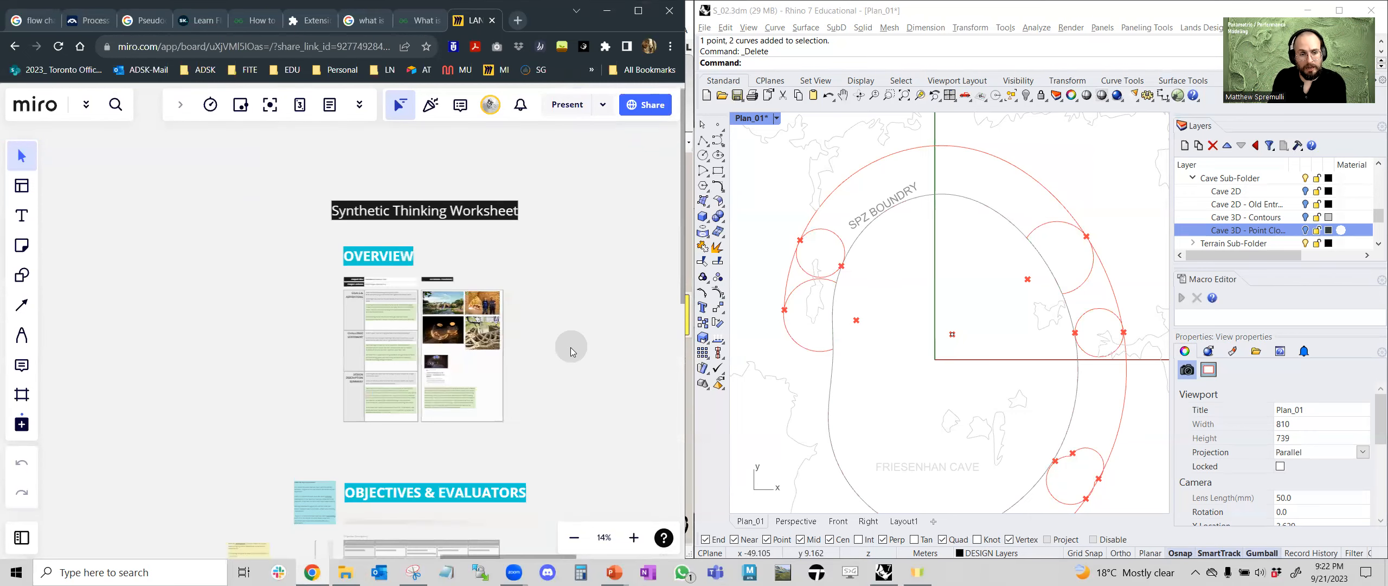
pyautogui.scroll(-2, 329, 306)
pyautogui.moveTo(590, 392); pyautogui.dragTo(374, 328, button='right')
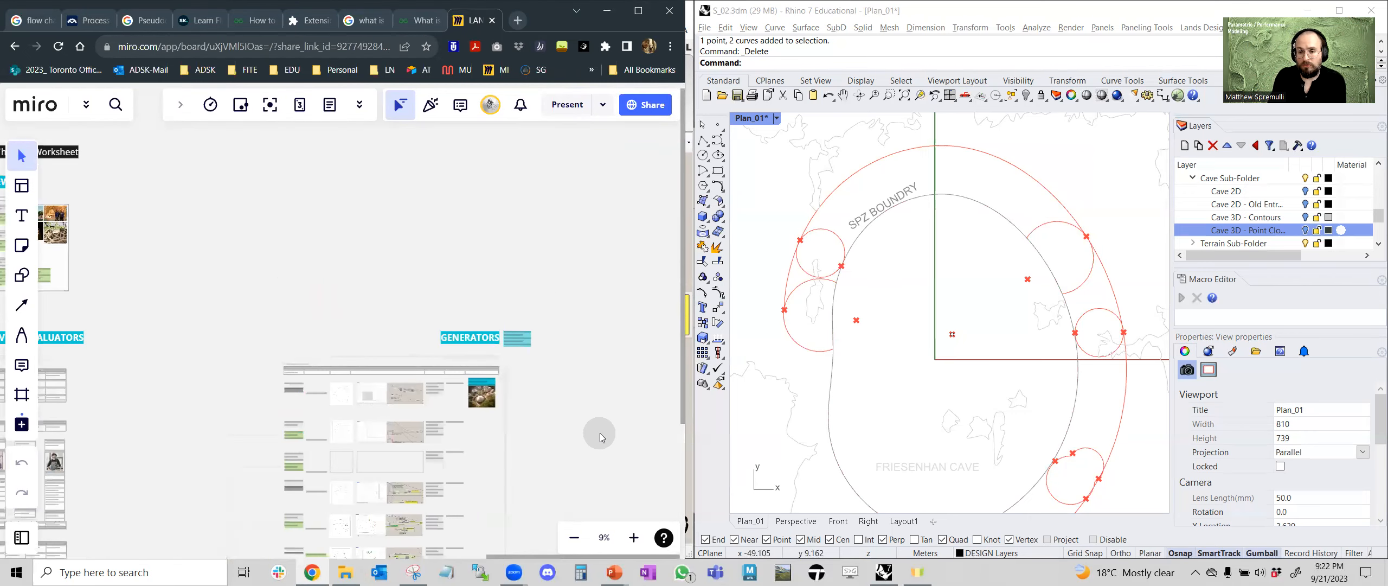
pyautogui.moveTo(601, 420); pyautogui.dragTo(610, 350, button='right')
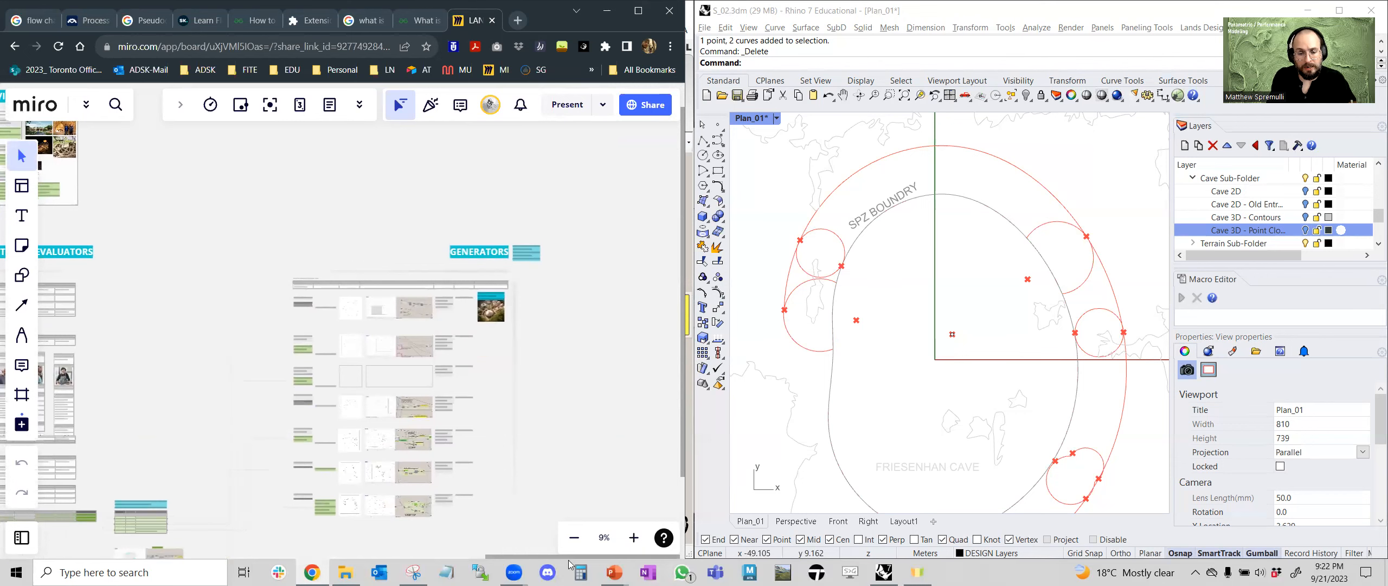
# Switch to the 20230921_Tech_Para Modeling_02 presentation in PowerPoint and present from "Follow my screen" to the Completed Grasshopper Definition slide
pyautogui.moveTo(614, 570)
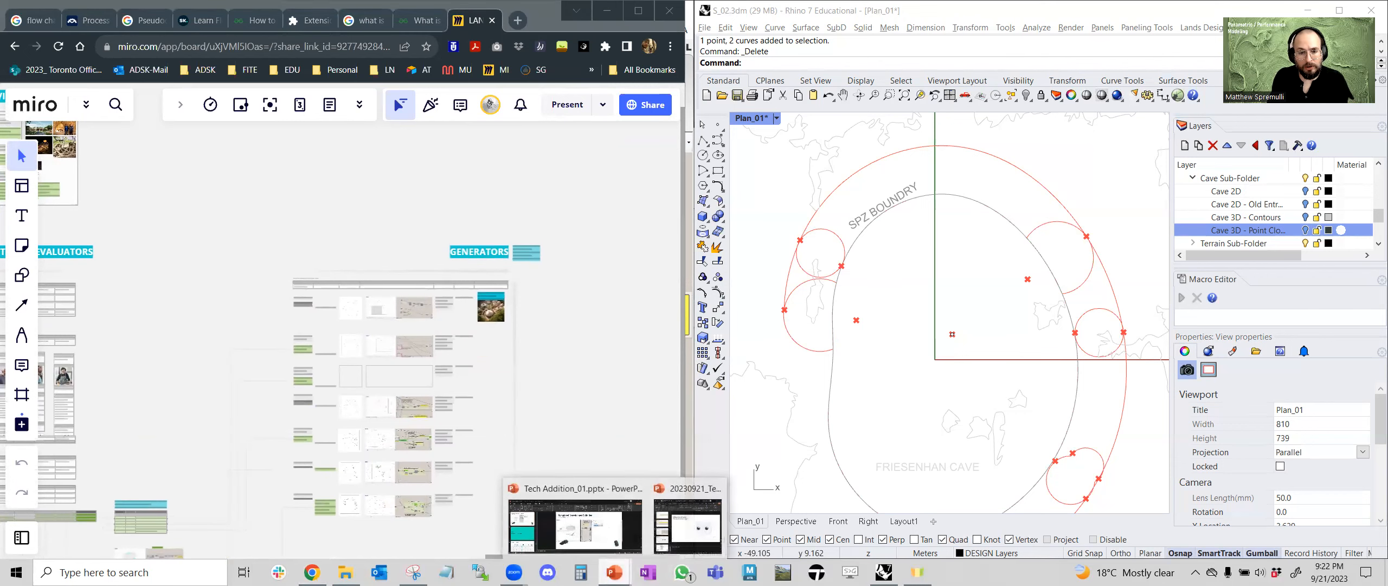
pyautogui.click(611, 544)
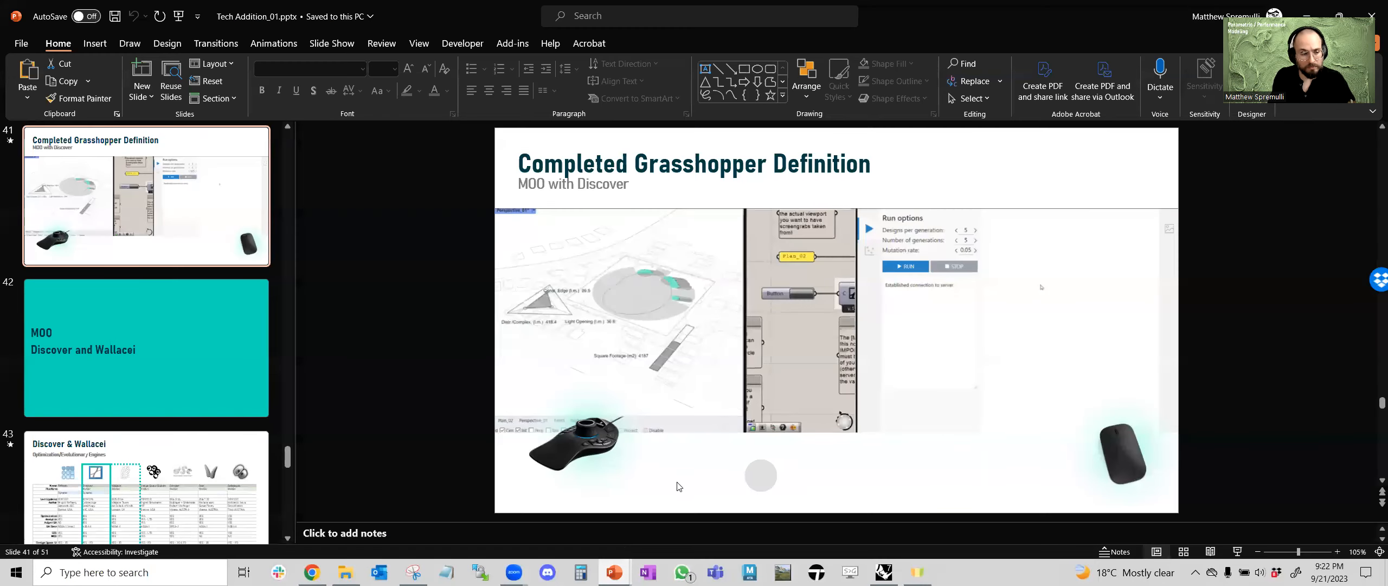
pyautogui.click(614, 572)
pyautogui.click(720, 535)
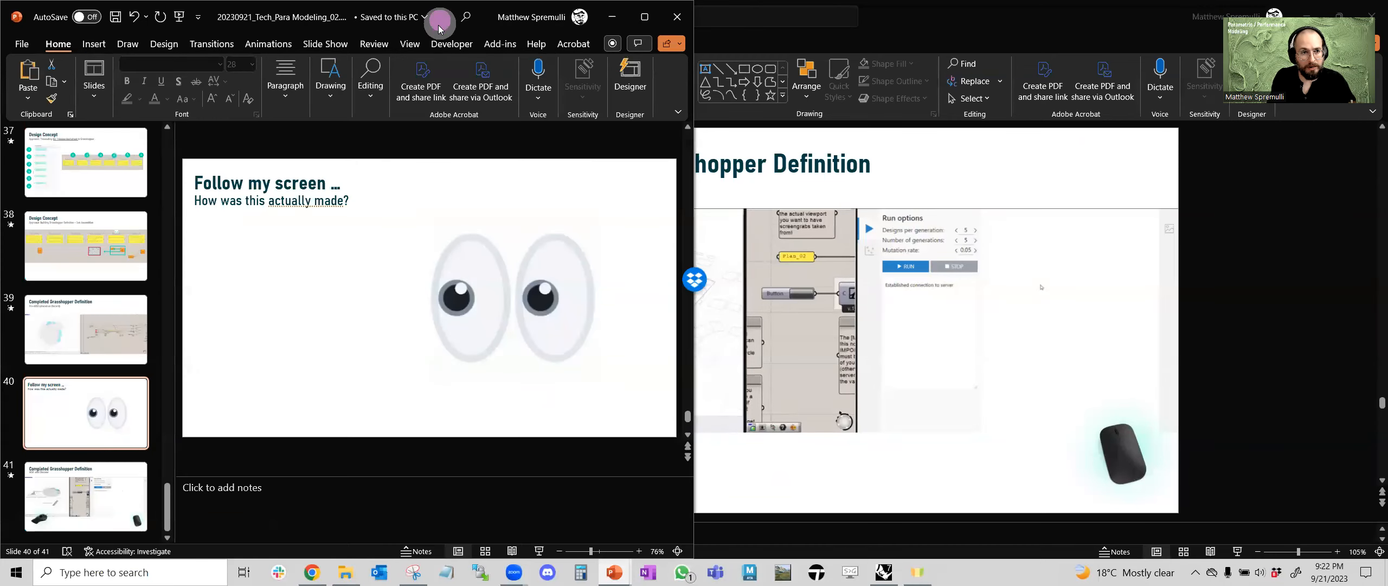
pyautogui.moveTo(439, 24); pyautogui.dragTo(497, 95)
pyautogui.click(534, 93)
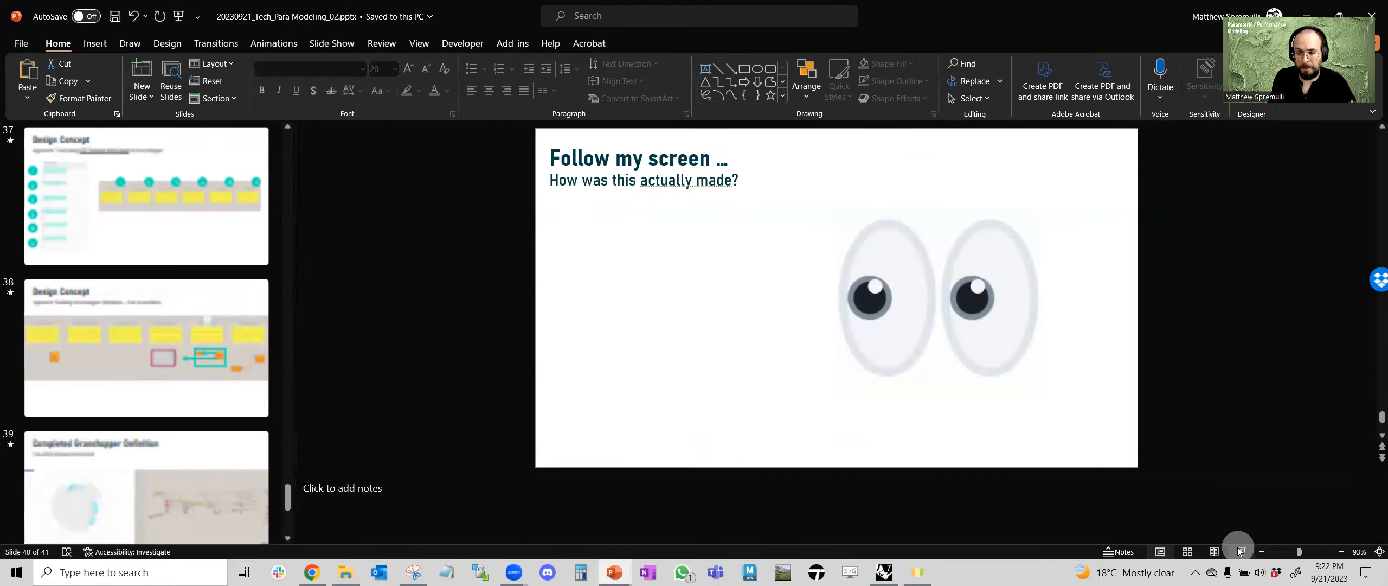
pyautogui.click(1239, 551)
pyautogui.press('Right')
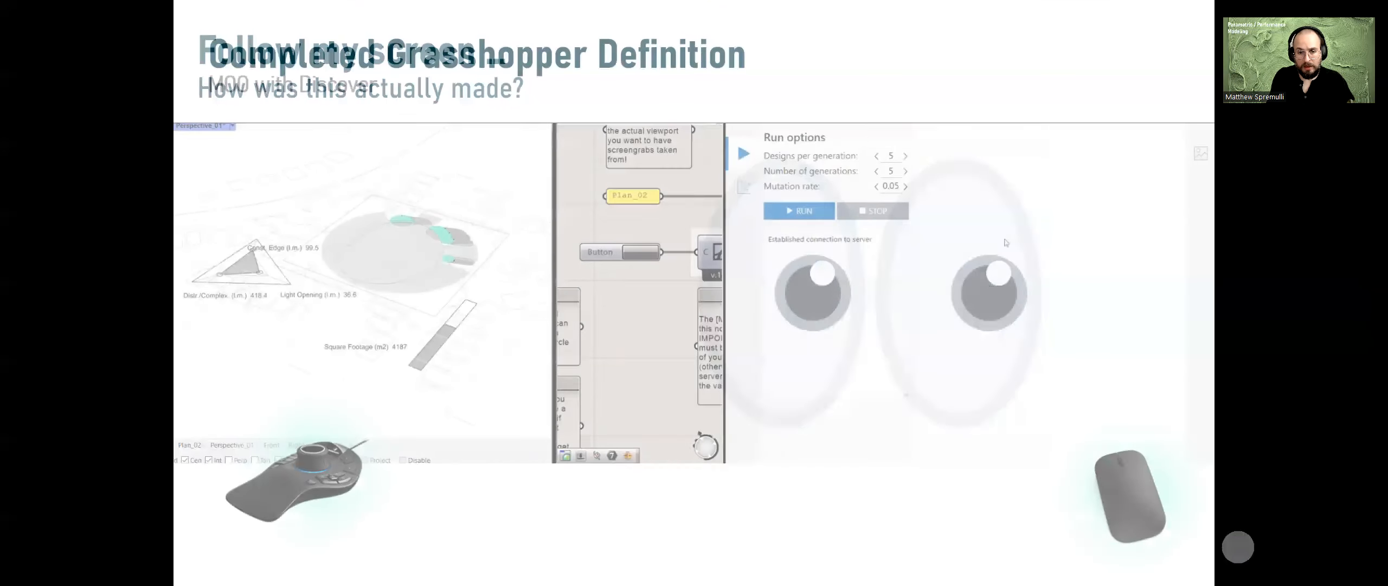